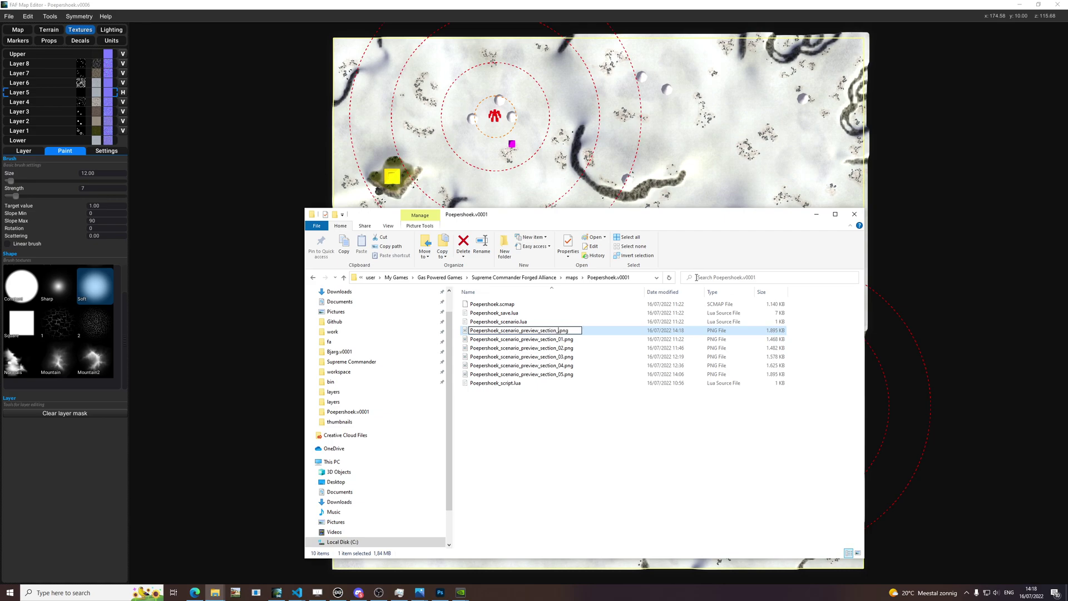
View the preview images in Photos, from Poepershoek_scenario_preview_section_01.png through Poepershoek_scenario_preview_section_06.png, and close the viewer
{"action": "right_click", "coordinate": [552, 332]}
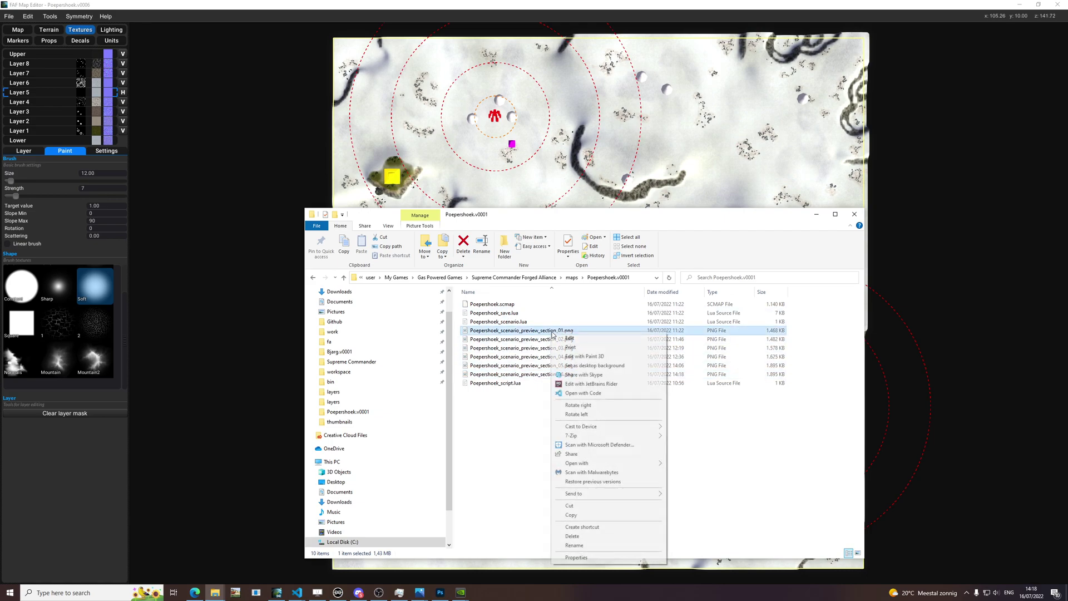
{"action": "mouse_move", "coordinate": [640, 463]}
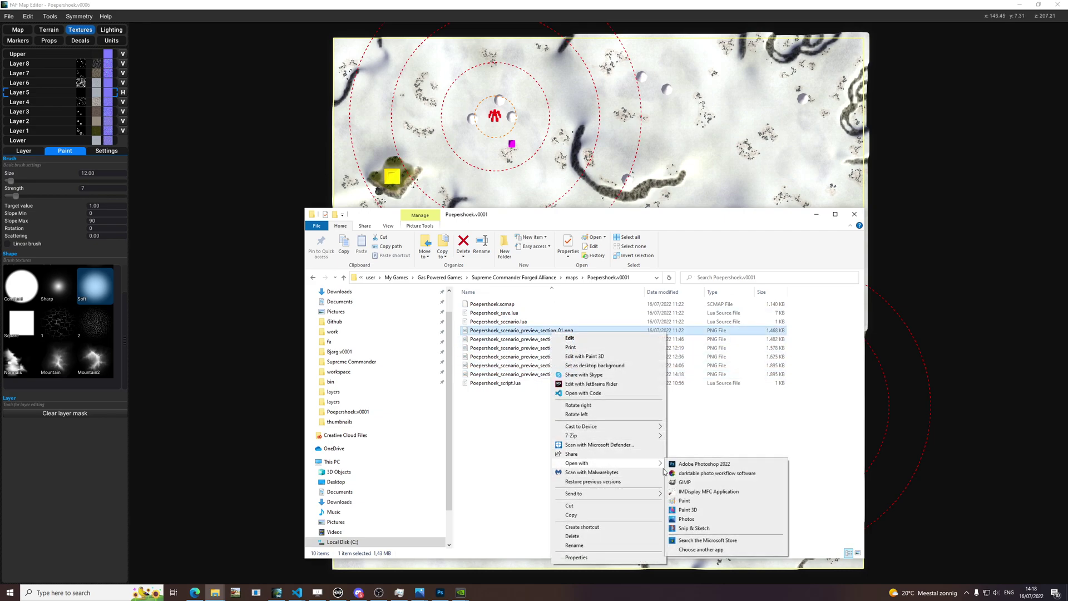
{"action": "left_click", "coordinate": [742, 519]}
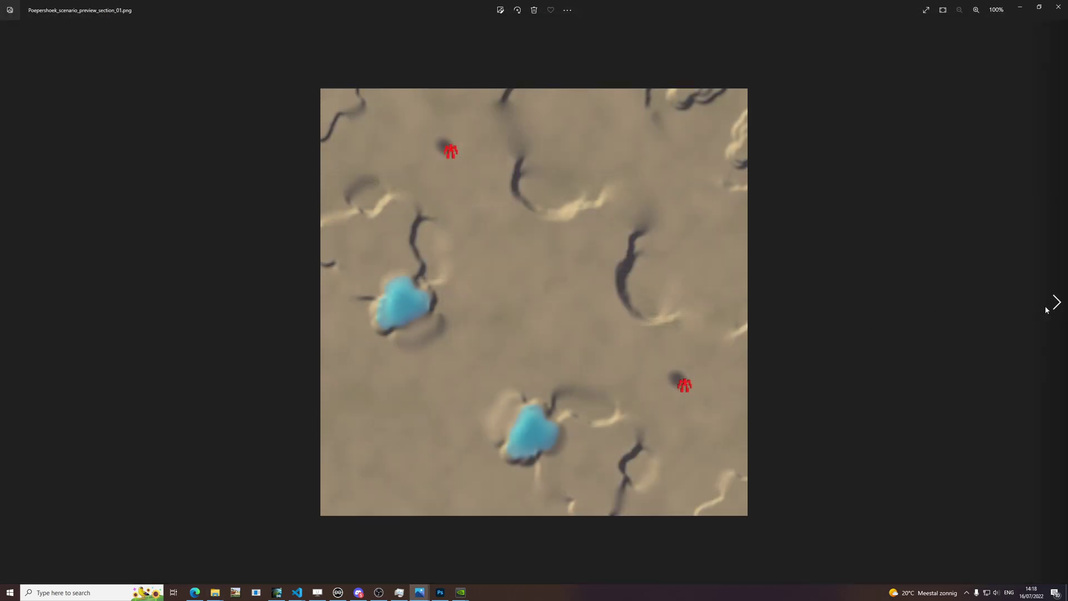
{"action": "left_click", "coordinate": [1054, 303]}
{"action": "left_click", "coordinate": [1055, 304]}
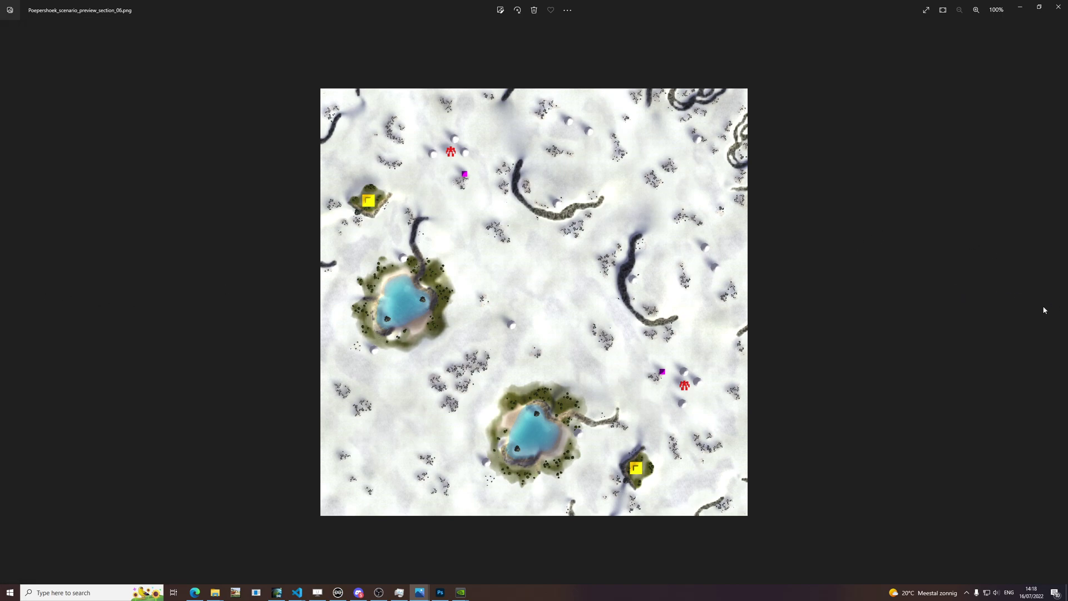
{"action": "left_click", "coordinate": [1057, 7]}
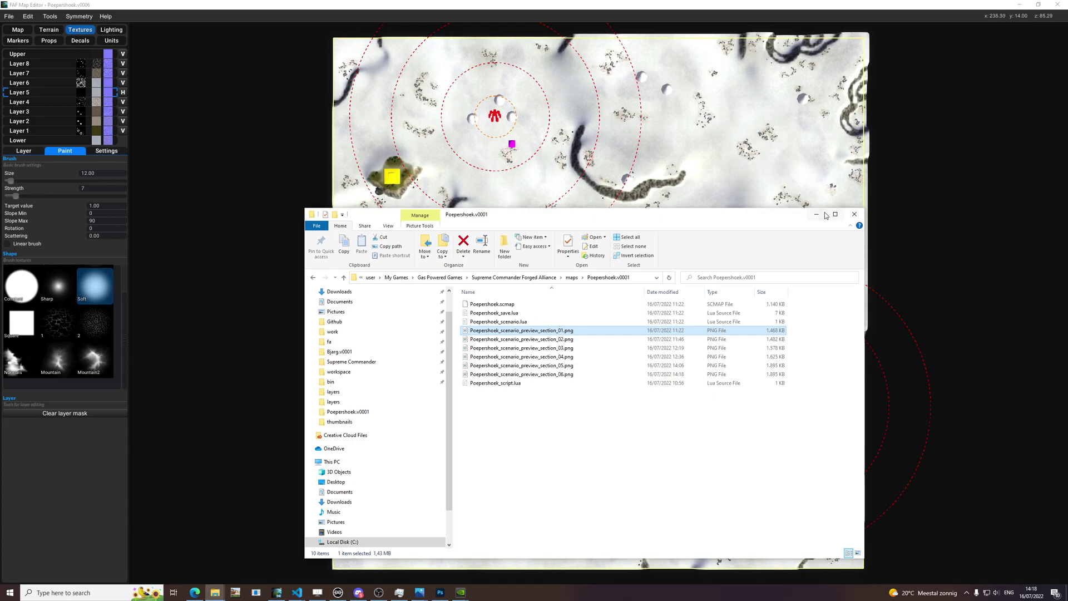
Save the Poepershoek.v0006 map in the map editor and restart the editor
{"action": "left_click", "coordinate": [823, 216]}
{"action": "key", "text": "ctrl+s"}
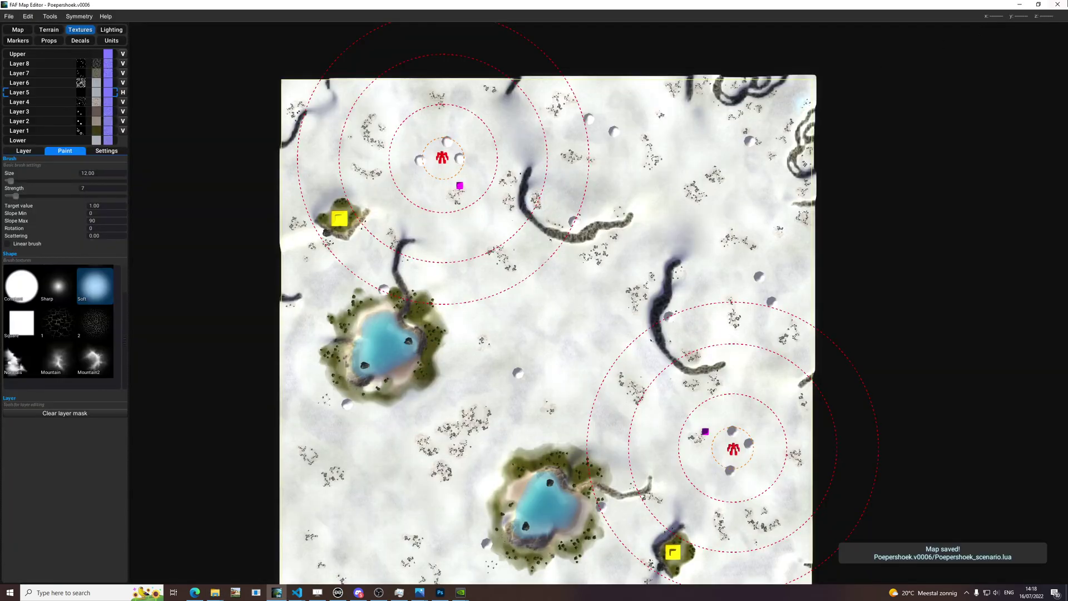
{"action": "left_click", "coordinate": [1057, 5]}
{"action": "left_click", "coordinate": [550, 322]}
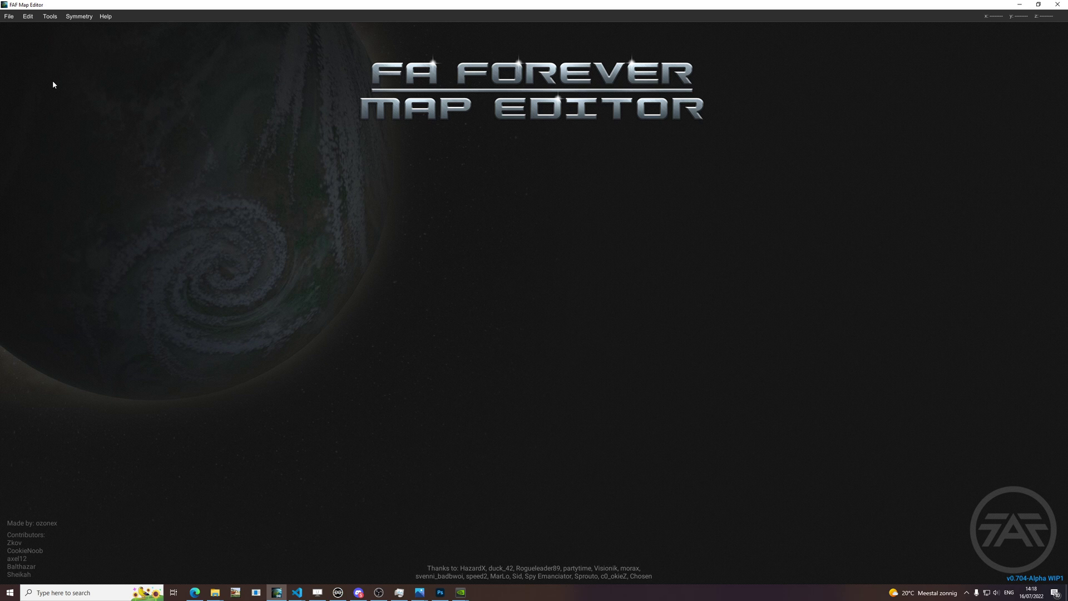
Reopen the Poepershoek.v0006 map from the recently opened maps
{"action": "left_click", "coordinate": [9, 16]}
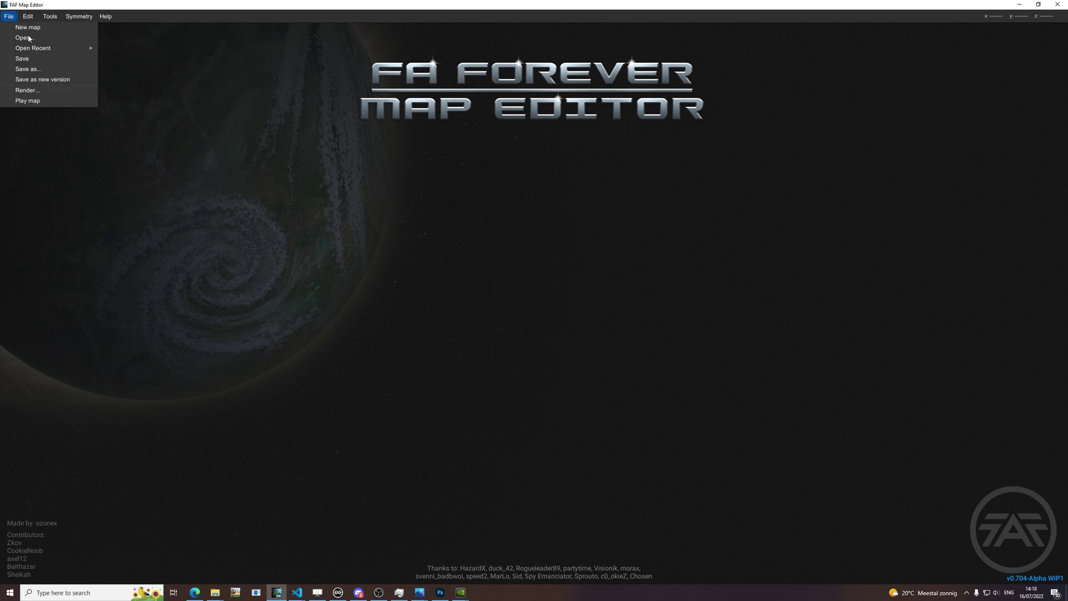
{"action": "mouse_move", "coordinate": [53, 49]}
{"action": "left_click", "coordinate": [134, 49]}
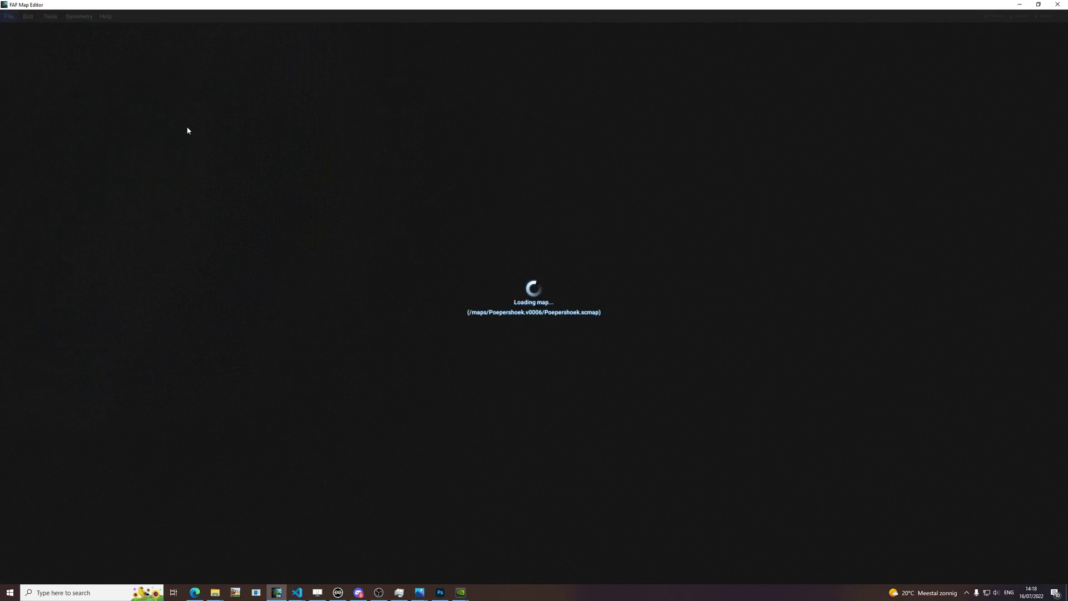
Render the map with markers as a 1024-pixel PNG image into the Poepershoek.v0001 maps folder
{"action": "mouse_move", "coordinate": [215, 593]}
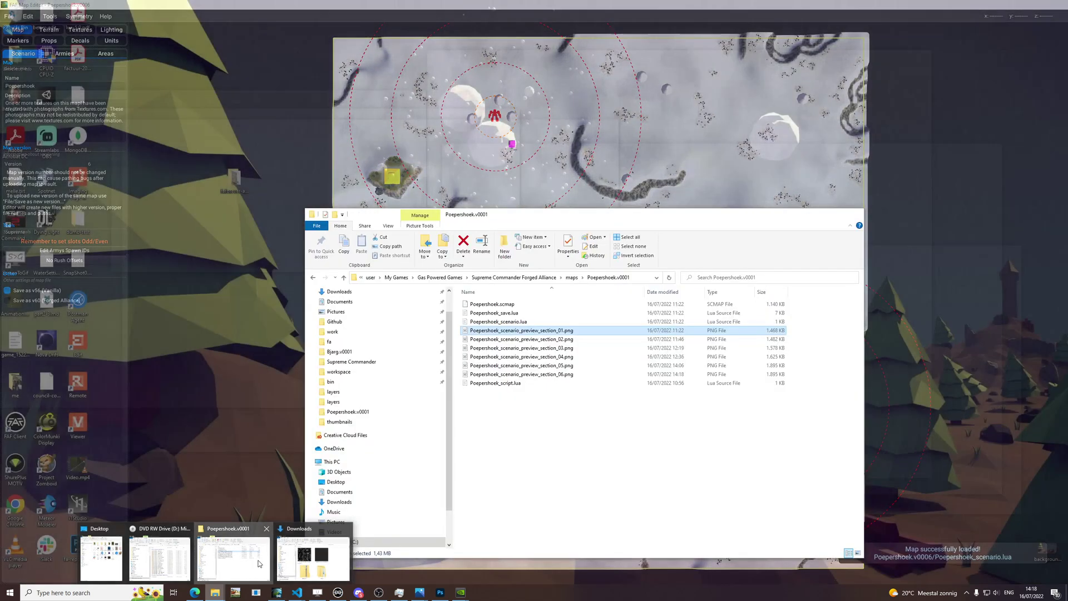
{"action": "left_click", "coordinate": [234, 556]}
{"action": "left_click", "coordinate": [33, 45]}
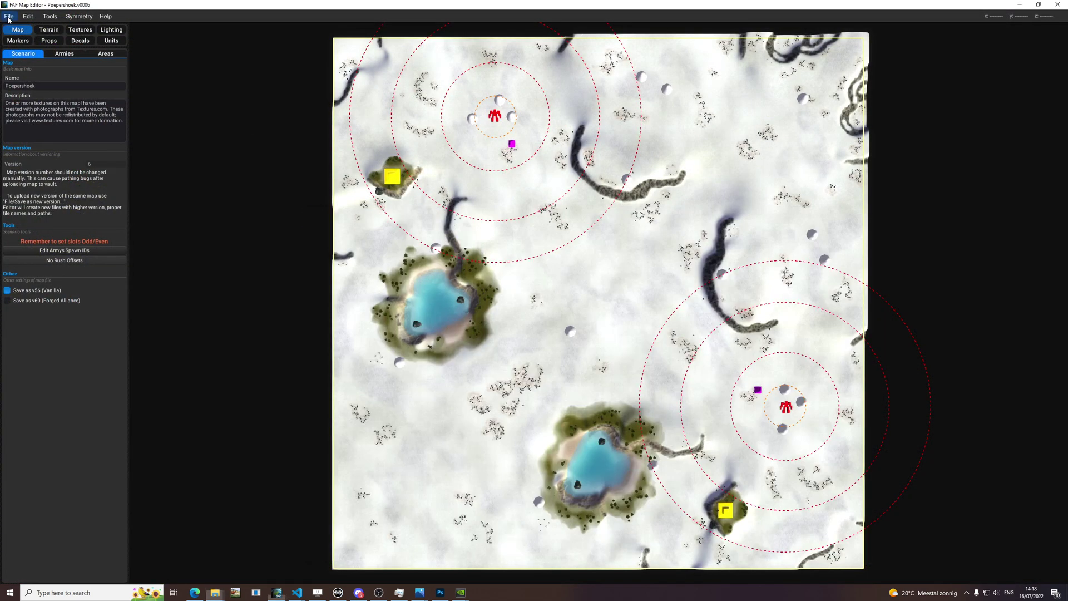
{"action": "left_click", "coordinate": [8, 16]}
{"action": "left_click", "coordinate": [27, 90]}
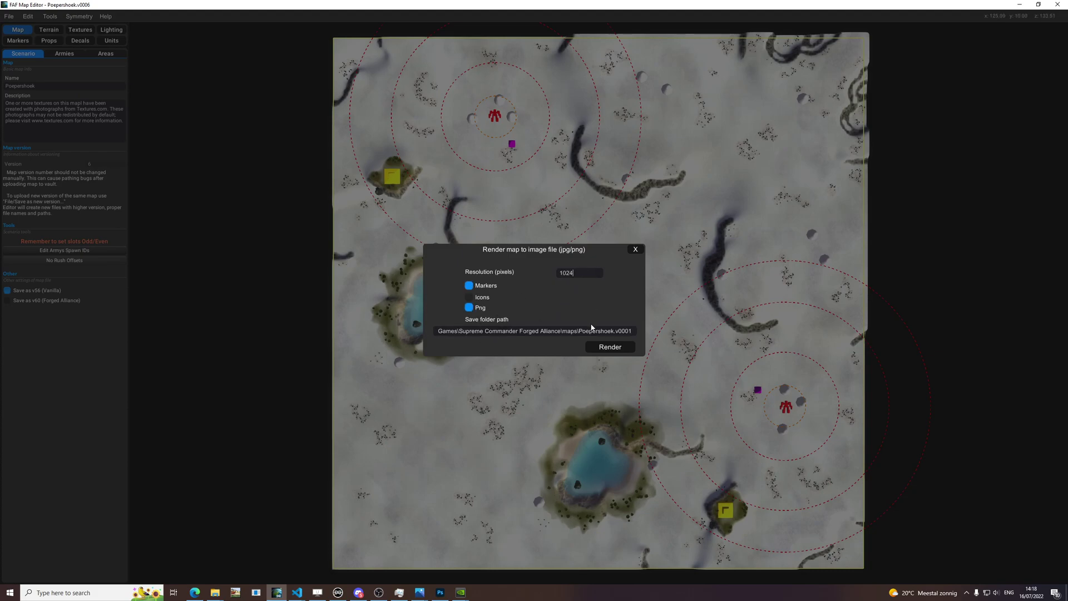
{"action": "left_click", "coordinate": [596, 348]}
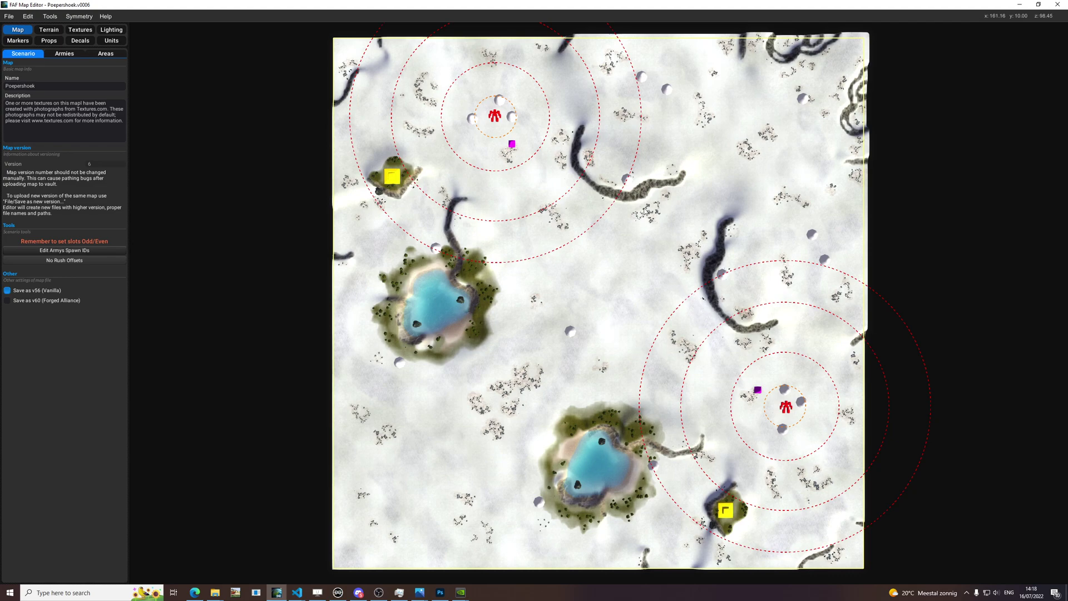
{"action": "left_click", "coordinate": [80, 41]}
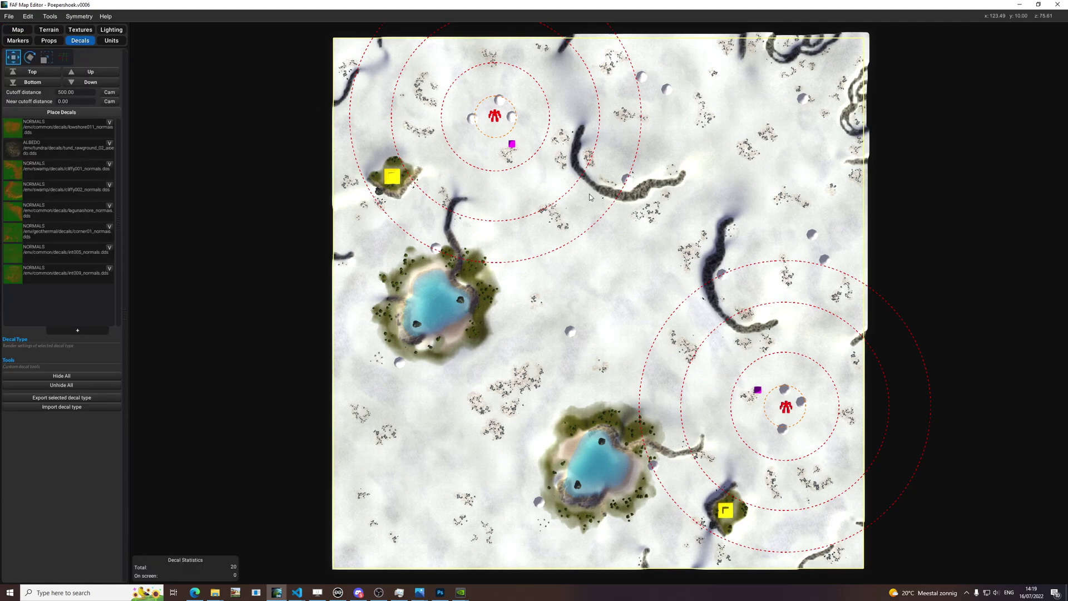
{"action": "scroll", "coordinate": [590, 197], "scroll_direction": "down", "scroll_amount": 4}
{"action": "left_click_drag", "start_coordinate": [823, 117], "coordinate": [405, 501]}
{"action": "left_click", "coordinate": [751, 268]}
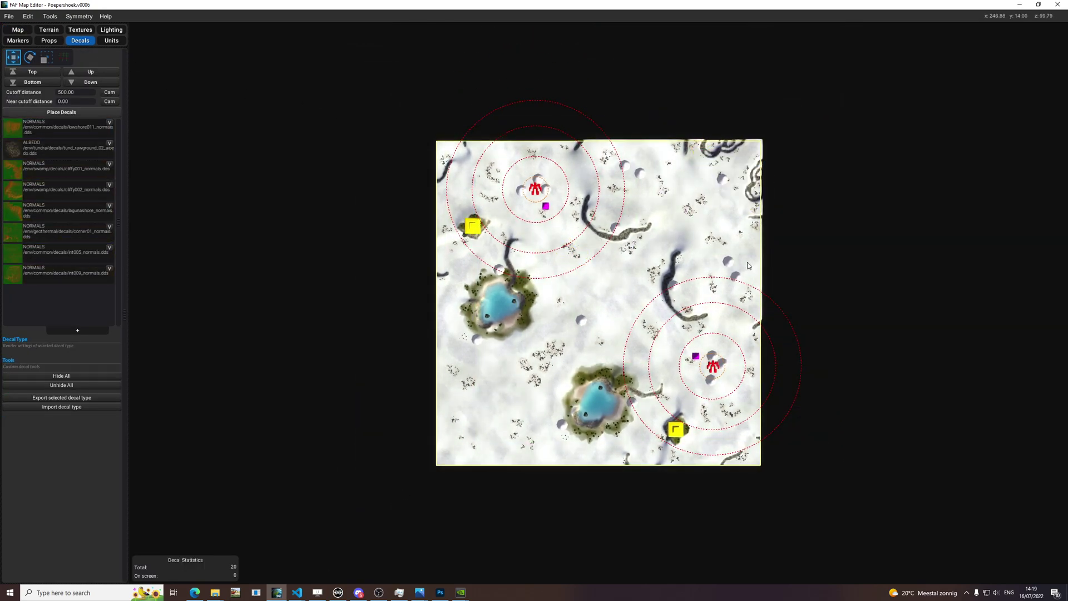
Check the rendered Poepershoek_scenario_preview.png in Paint, close it and return to the map editor
{"action": "key", "text": "alt+Tab"}
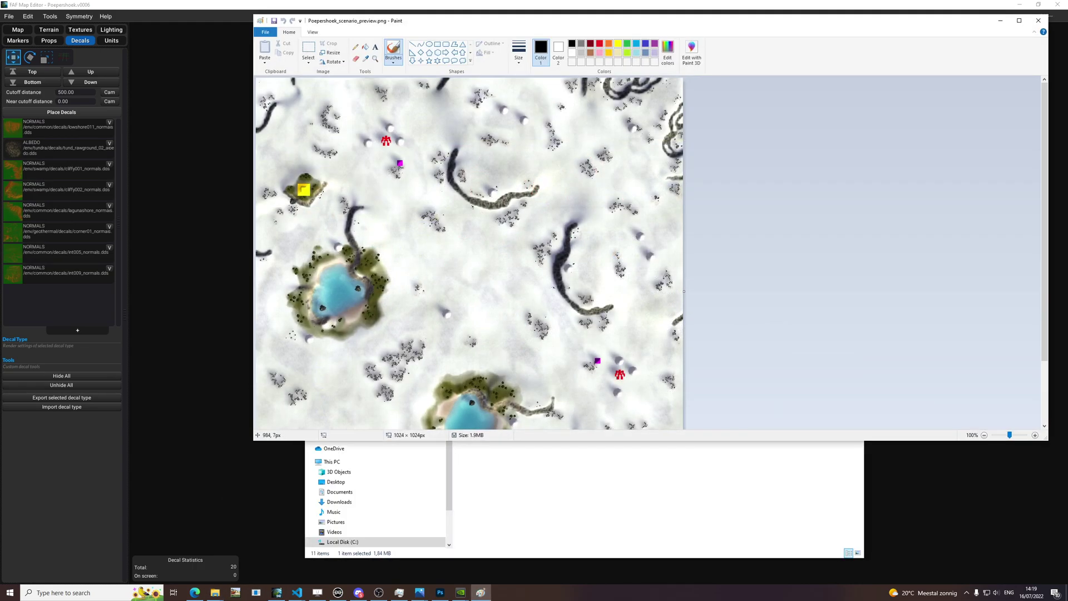
{"action": "left_click", "coordinate": [1037, 21]}
{"action": "left_click", "coordinate": [817, 214]}
Examine the snow terrain, ridges and tree groups from the map's corner cliffs across to the start position and the lake
{"action": "scroll", "coordinate": [733, 165], "scroll_direction": "up", "scroll_amount": 8}
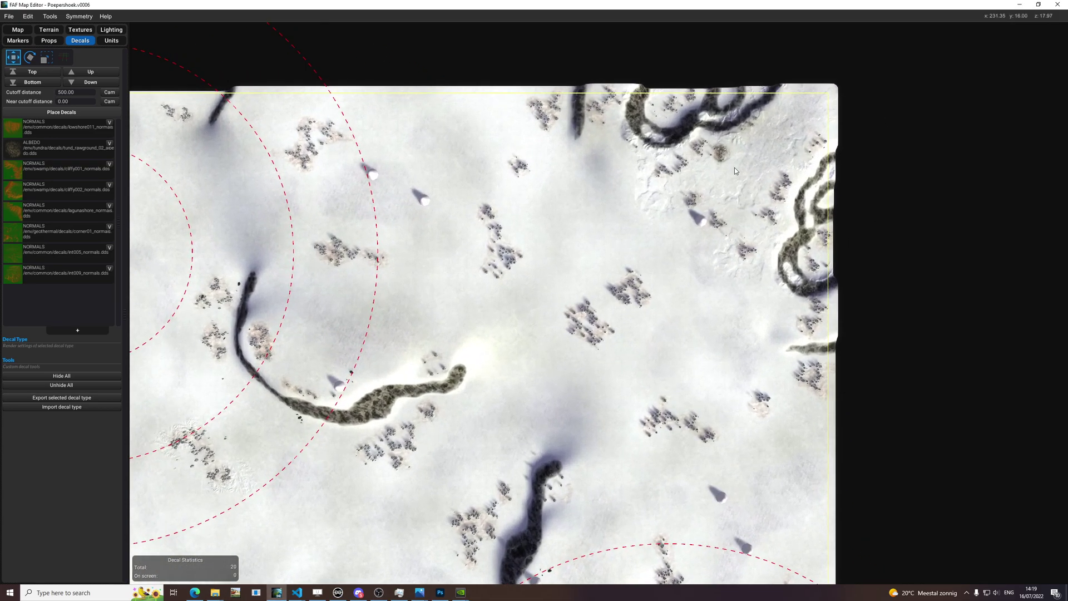
{"action": "scroll", "coordinate": [809, 176], "scroll_direction": "down", "scroll_amount": 3}
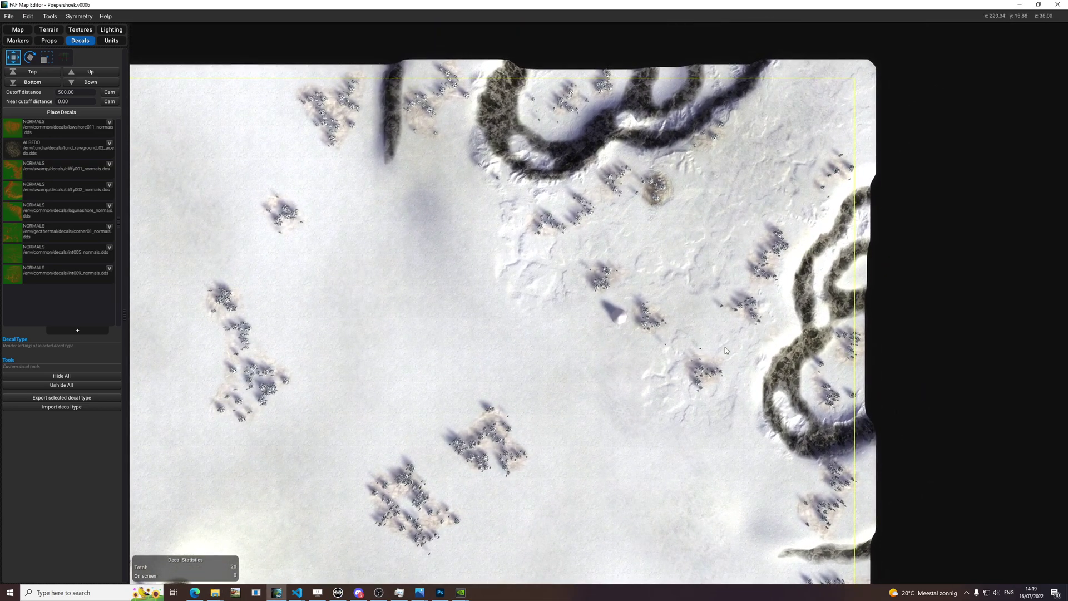
{"action": "right_click_drag", "start_coordinate": [734, 276], "coordinate": [639, 285]}
{"action": "middle_click_drag", "start_coordinate": [890, 362], "coordinate": [640, 228]}
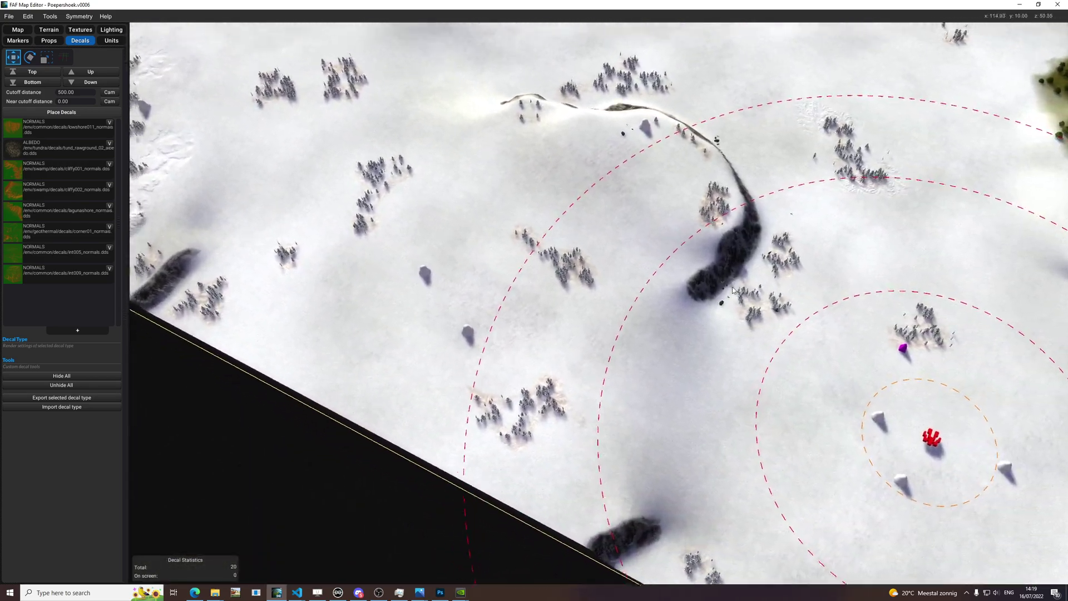
{"action": "middle_click_drag", "start_coordinate": [678, 372], "coordinate": [658, 320]}
{"action": "right_click_drag", "start_coordinate": [657, 319], "coordinate": [692, 278]}
{"action": "scroll", "coordinate": [692, 279], "scroll_direction": "down", "scroll_amount": 1}
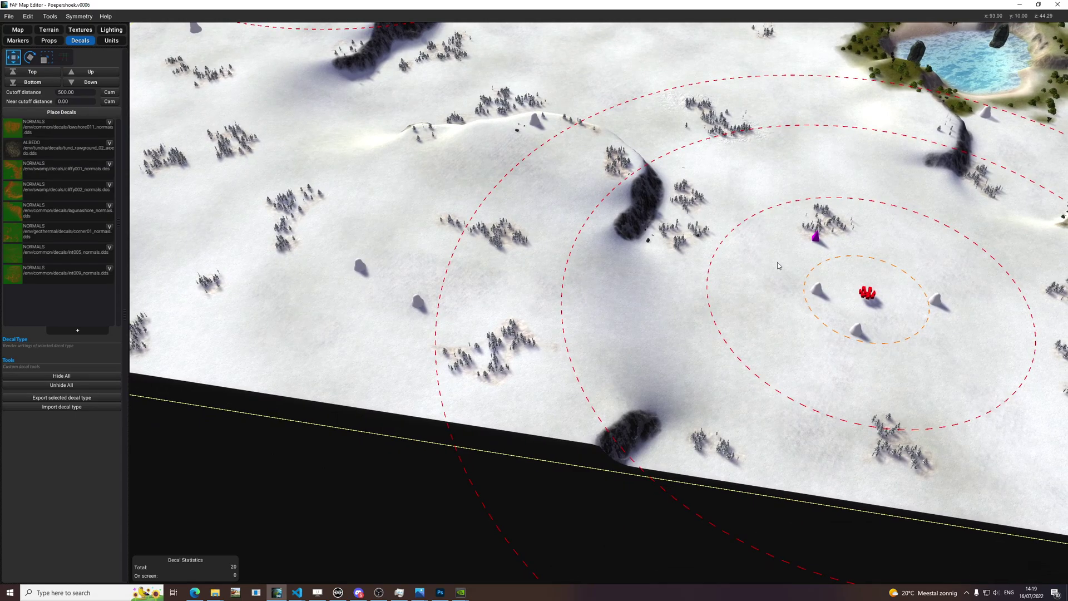
{"action": "middle_click_drag", "start_coordinate": [778, 266], "coordinate": [556, 322]}
{"action": "scroll", "coordinate": [695, 239], "scroll_direction": "up", "scroll_amount": 1}
{"action": "middle_click_drag", "start_coordinate": [778, 189], "coordinate": [649, 332]}
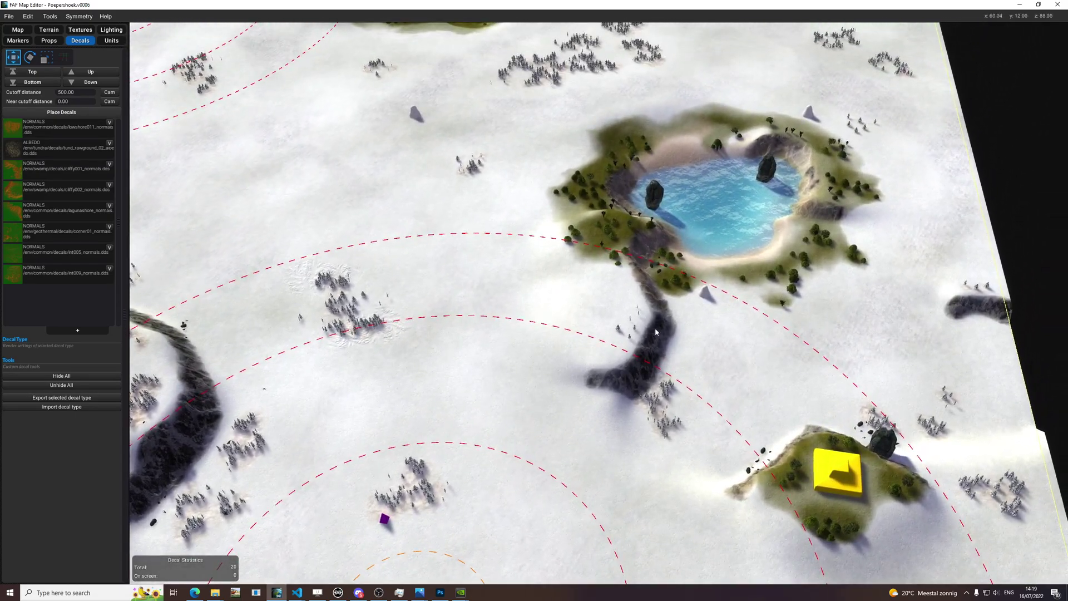
Inspect the slope overlay around the gap between the dark ridge and the grassy plateau, and hide it again
{"action": "scroll", "coordinate": [678, 383], "scroll_direction": "up", "scroll_amount": 4}
{"action": "middle_click_drag", "start_coordinate": [478, 417], "coordinate": [603, 384]}
{"action": "right_click_drag", "start_coordinate": [603, 384], "coordinate": [521, 482]}
{"action": "key", "text": "h"}
{"action": "middle_click_drag", "start_coordinate": [687, 462], "coordinate": [703, 408]}
{"action": "right_click_drag", "start_coordinate": [703, 408], "coordinate": [487, 342]}
{"action": "right_click_drag", "start_coordinate": [824, 324], "coordinate": [472, 278]}
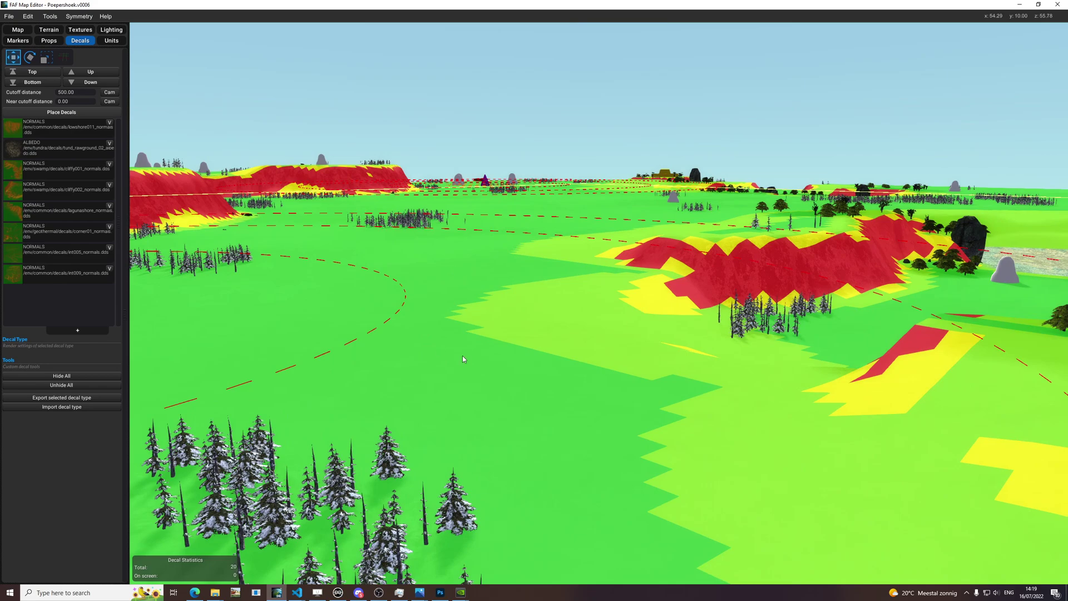
{"action": "key", "text": "h"}
{"action": "right_click_drag", "start_coordinate": [833, 350], "coordinate": [727, 516]}
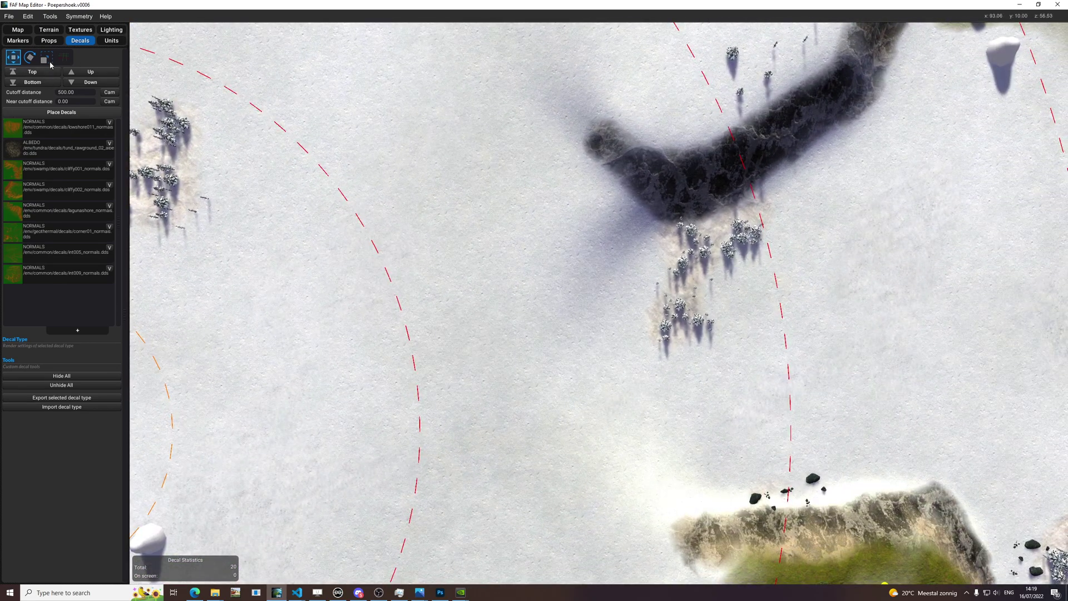
Set up texture painting on Layer 3 with the Standard brush shape and a target value of 0.25
{"action": "left_click", "coordinate": [51, 31]}
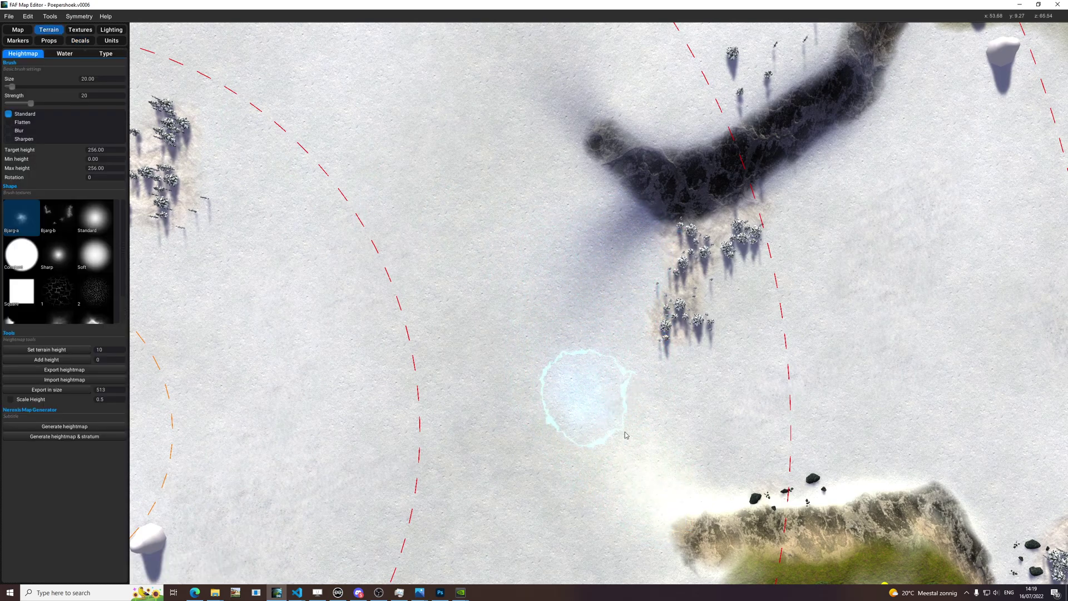
{"action": "right_click_drag", "start_coordinate": [624, 367], "coordinate": [122, 26]}
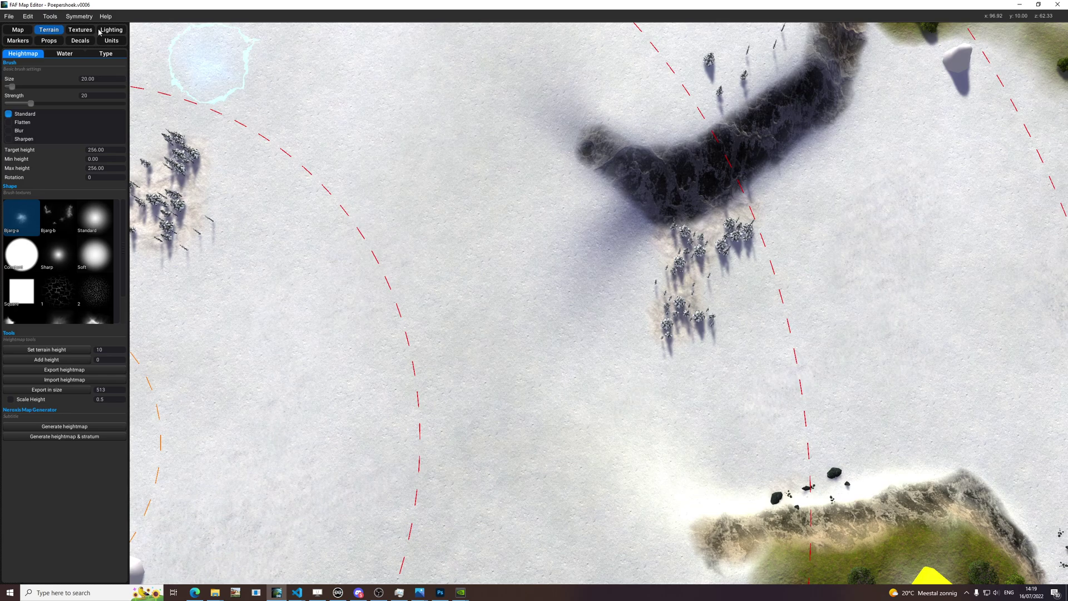
{"action": "left_click", "coordinate": [78, 30]}
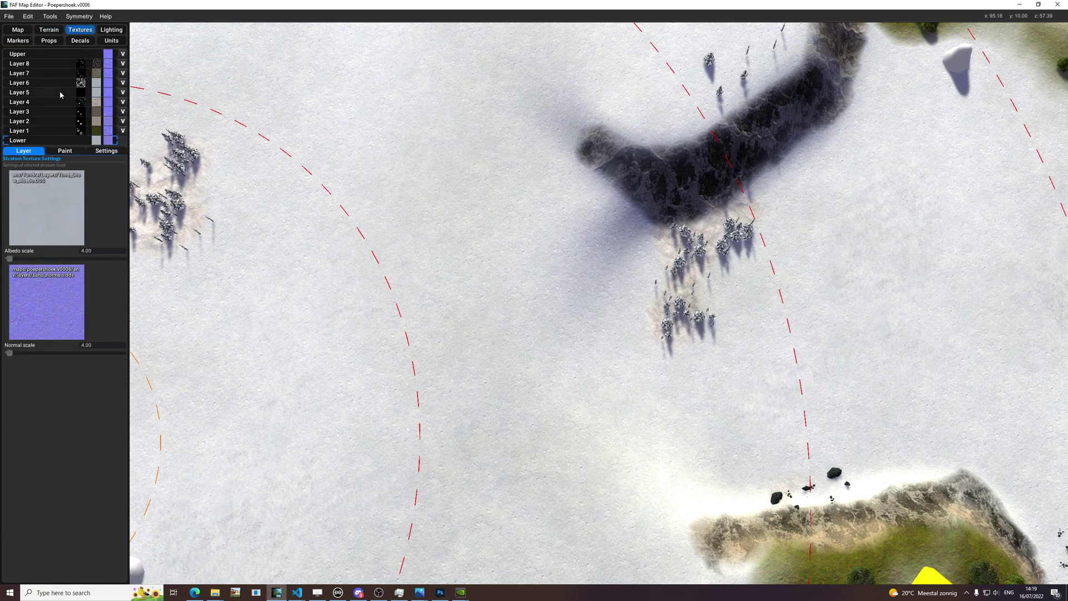
{"action": "left_click", "coordinate": [65, 151]}
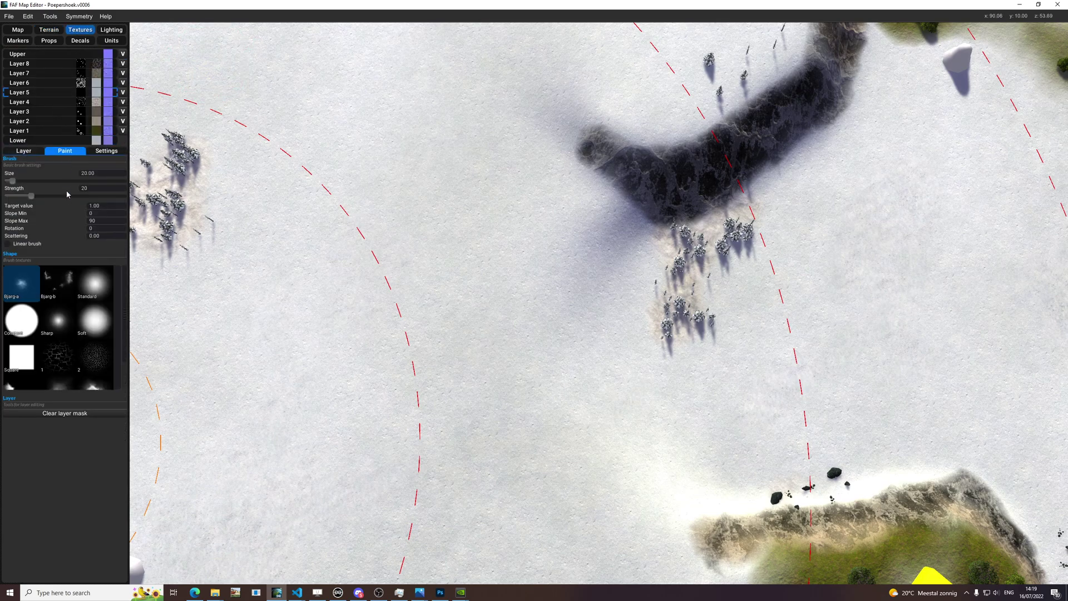
{"action": "left_click", "coordinate": [100, 153]}
{"action": "left_click", "coordinate": [65, 149]}
{"action": "scroll", "coordinate": [465, 250], "scroll_direction": "up", "scroll_amount": 3}
{"action": "left_click", "coordinate": [94, 297]}
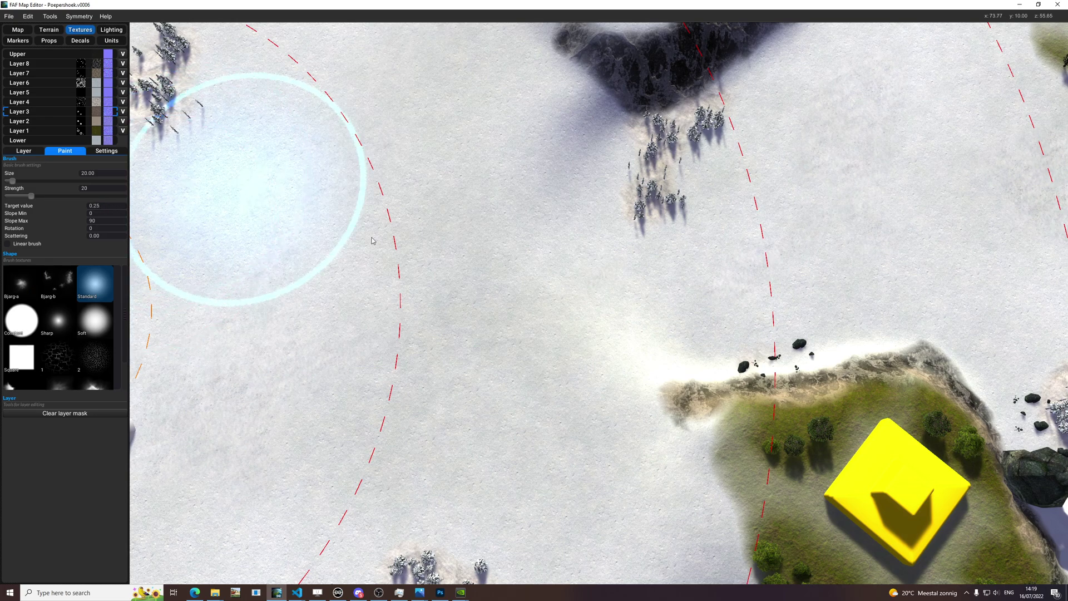
Paint a curved Layer 3 band between the dark ridge's end and the grassy plateau with brush strength 11
{"action": "mouse_move", "coordinate": [609, 145]}
{"action": "left_mouse_down"}
{"action": "mouse_move", "coordinate": [597, 205]}
{"action": "mouse_move", "coordinate": [609, 158]}
{"action": "mouse_move", "coordinate": [661, 354]}
{"action": "mouse_move", "coordinate": [556, 319]}
{"action": "mouse_move", "coordinate": [645, 372]}
{"action": "mouse_move", "coordinate": [617, 100]}
{"action": "mouse_move", "coordinate": [490, 133]}
{"action": "mouse_move", "coordinate": [523, 374]}
{"action": "mouse_move", "coordinate": [648, 414]}
{"action": "mouse_move", "coordinate": [760, 293]}
{"action": "mouse_move", "coordinate": [585, 211]}
{"action": "mouse_move", "coordinate": [527, 232]}
{"action": "mouse_move", "coordinate": [584, 374]}
{"action": "mouse_move", "coordinate": [715, 338]}
{"action": "mouse_move", "coordinate": [685, 428]}
{"action": "mouse_move", "coordinate": [721, 238]}
{"action": "mouse_move", "coordinate": [654, 268]}
{"action": "mouse_move", "coordinate": [503, 77]}
{"action": "mouse_move", "coordinate": [467, 275]}
{"action": "mouse_move", "coordinate": [573, 445]}
{"action": "mouse_move", "coordinate": [633, 368]}
{"action": "mouse_move", "coordinate": [679, 406]}
{"action": "mouse_move", "coordinate": [615, 404]}
{"action": "mouse_move", "coordinate": [476, 361]}
{"action": "mouse_move", "coordinate": [488, 207]}
{"action": "mouse_move", "coordinate": [584, 119]}
{"action": "mouse_move", "coordinate": [528, 88]}
{"action": "mouse_move", "coordinate": [555, 259]}
{"action": "mouse_move", "coordinate": [639, 398]}
{"action": "mouse_move", "coordinate": [662, 410]}
{"action": "mouse_move", "coordinate": [679, 458]}
{"action": "mouse_move", "coordinate": [616, 455]}
{"action": "mouse_move", "coordinate": [703, 346]}
{"action": "mouse_move", "coordinate": [658, 241]}
{"action": "mouse_move", "coordinate": [692, 265]}
{"action": "mouse_move", "coordinate": [640, 270]}
{"action": "mouse_move", "coordinate": [519, 188]}
{"action": "mouse_move", "coordinate": [505, 209]}
{"action": "mouse_move", "coordinate": [495, 166]}
{"action": "mouse_move", "coordinate": [476, 233]}
{"action": "mouse_move", "coordinate": [505, 317]}
{"action": "mouse_move", "coordinate": [467, 195]}
{"action": "mouse_move", "coordinate": [475, 183]}
{"action": "mouse_move", "coordinate": [494, 384]}
{"action": "mouse_move", "coordinate": [529, 432]}
{"action": "mouse_move", "coordinate": [510, 427]}
{"action": "mouse_move", "coordinate": [585, 380]}
{"action": "mouse_move", "coordinate": [514, 358]}
{"action": "mouse_move", "coordinate": [589, 395]}
{"action": "mouse_move", "coordinate": [584, 489]}
{"action": "mouse_move", "coordinate": [539, 494]}
{"action": "mouse_move", "coordinate": [456, 343]}
{"action": "mouse_move", "coordinate": [591, 443]}
{"action": "left_mouse_up"}
{"action": "key", "text": "space"}
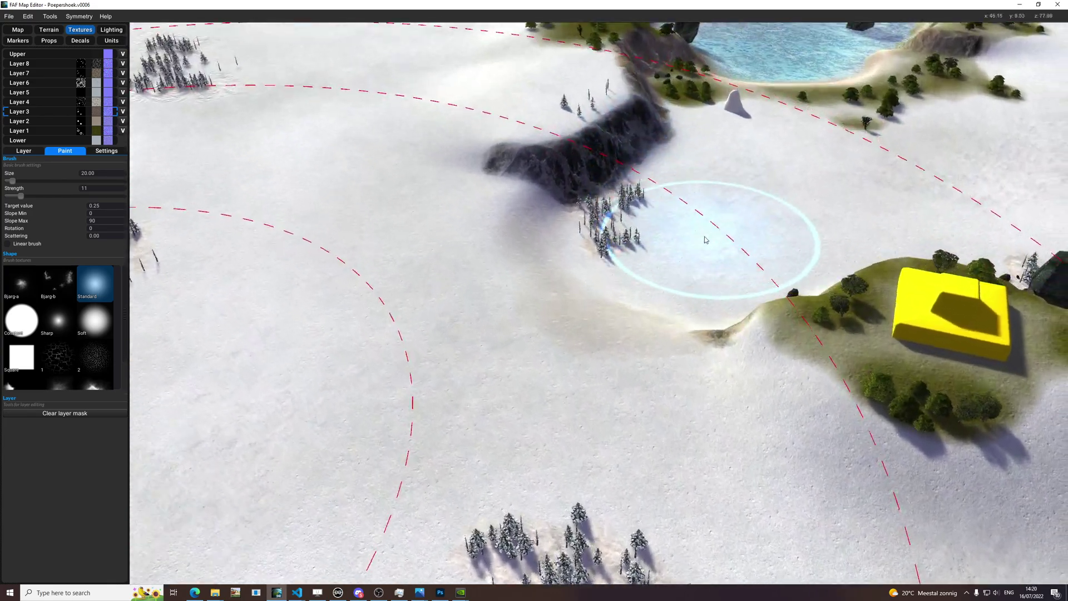
{"action": "left_click_drag", "start_coordinate": [514, 222], "coordinate": [488, 189]}
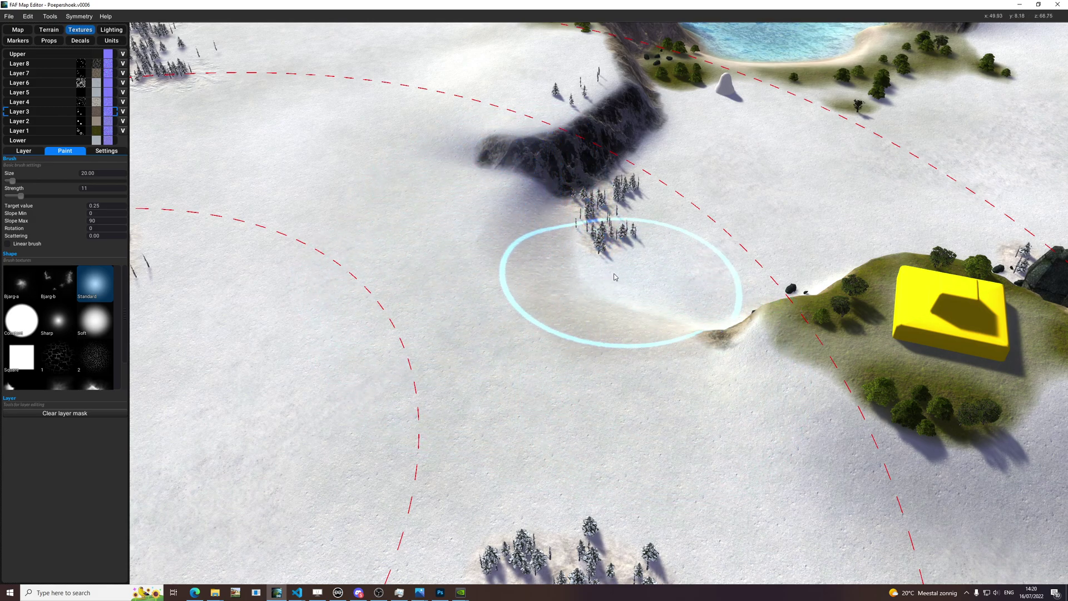
{"action": "key", "text": "space"}
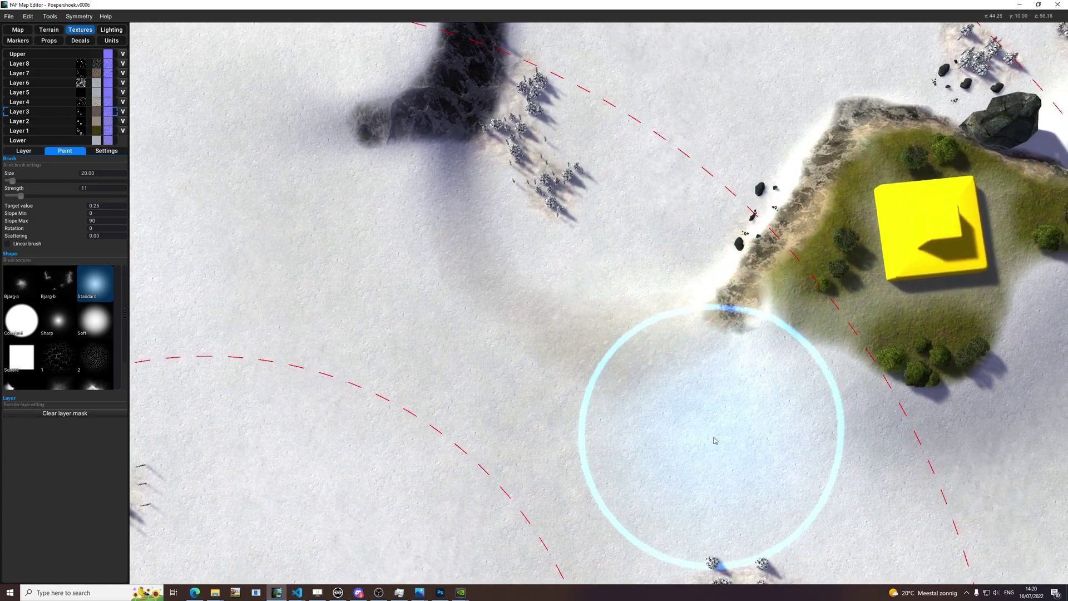
{"action": "mouse_move", "coordinate": [794, 434]}
{"action": "middle_mouse_down"}
{"action": "mouse_move", "coordinate": [690, 426]}
{"action": "mouse_move", "coordinate": [584, 328]}
{"action": "mouse_move", "coordinate": [595, 383]}
{"action": "middle_mouse_up"}
{"action": "key", "text": "space"}
{"action": "scroll", "coordinate": [521, 351], "scroll_direction": "down", "scroll_amount": 3}
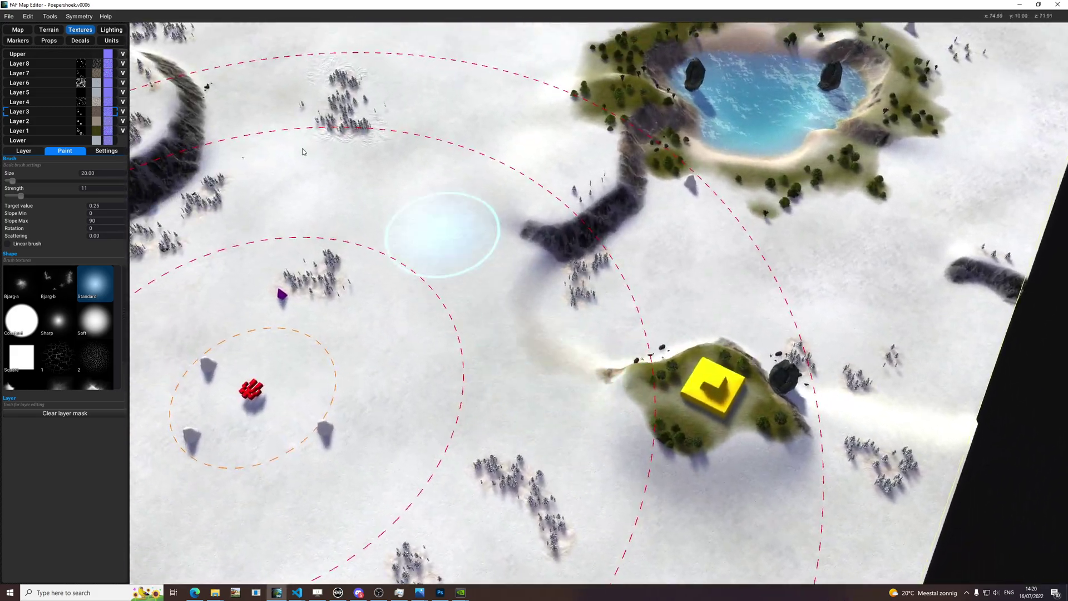
Check the symmetry settings and close them
{"action": "left_click", "coordinate": [52, 17]}
{"action": "left_click", "coordinate": [76, 18]}
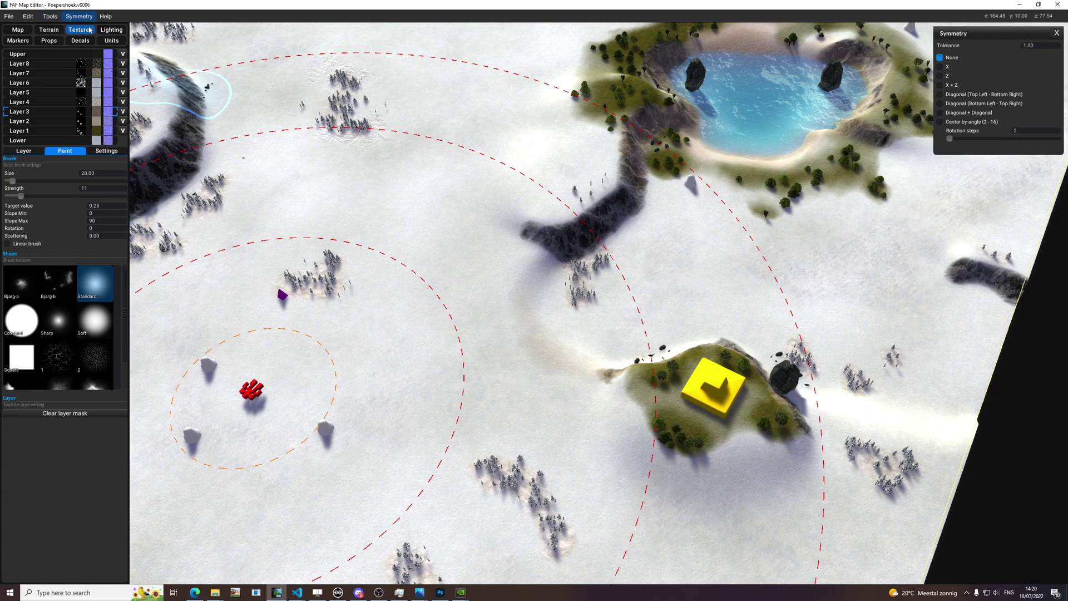
{"action": "left_click", "coordinate": [1057, 33]}
Strengthen the Layer 3 band between the ridge and the plateau with more paint, and display the slope overlay there
{"action": "scroll", "coordinate": [524, 322], "scroll_direction": "up", "scroll_amount": 5}
{"action": "mouse_move", "coordinate": [643, 439]}
{"action": "left_mouse_down"}
{"action": "mouse_move", "coordinate": [579, 431]}
{"action": "mouse_move", "coordinate": [583, 410]}
{"action": "mouse_move", "coordinate": [551, 364]}
{"action": "left_mouse_up"}
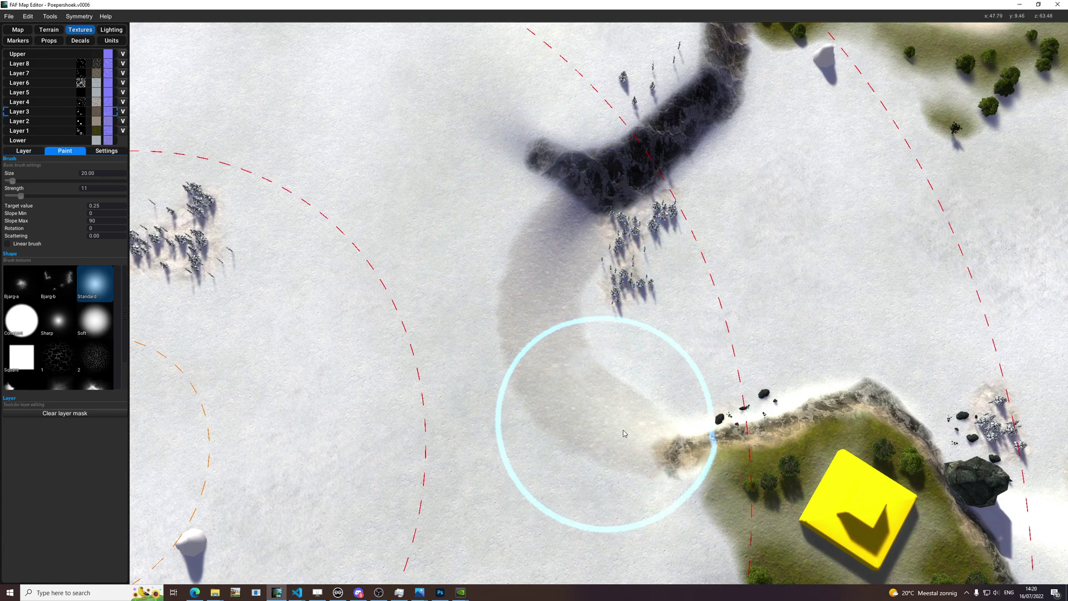
{"action": "key", "text": "h"}
{"action": "scroll", "coordinate": [543, 288], "scroll_direction": "up", "scroll_amount": 3}
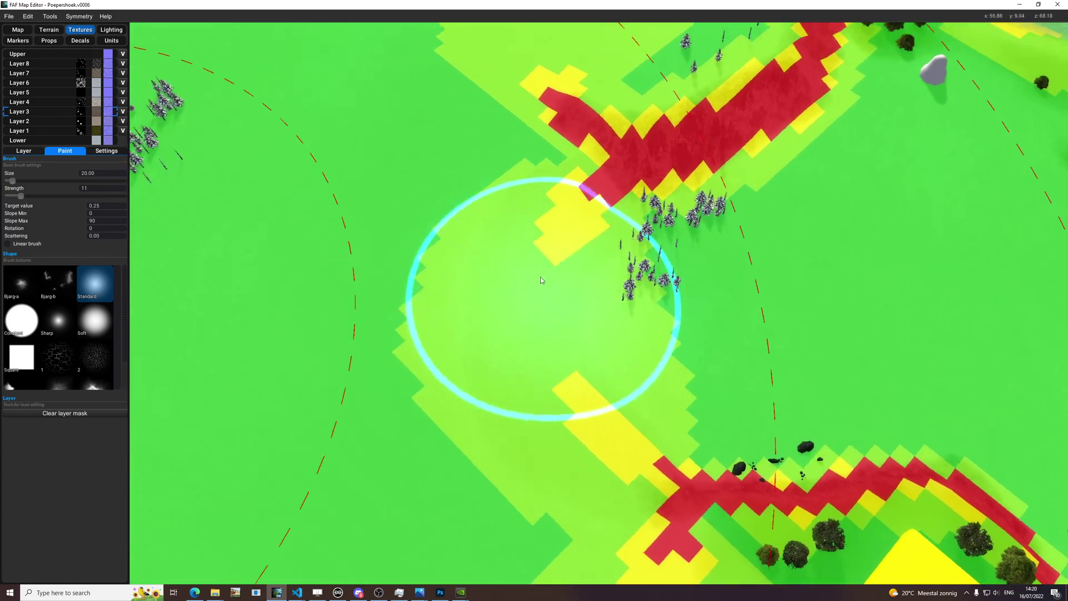
Hide the slope overlay on the terrain between the dark ridge and the grassy plateau
{"action": "key", "text": "space"}
{"action": "left_click", "coordinate": [51, 16]}
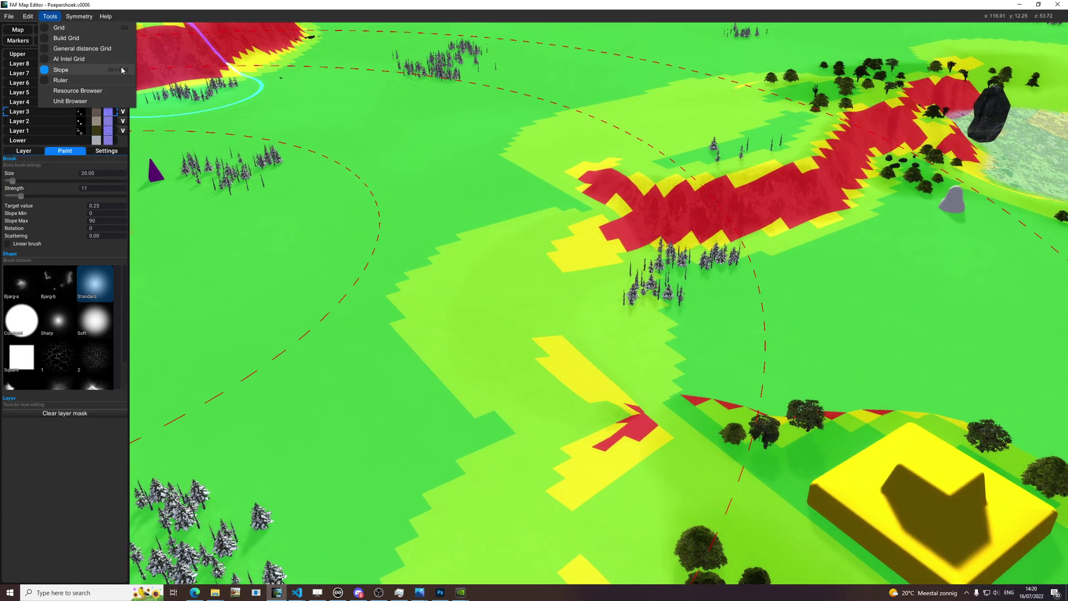
{"action": "left_click", "coordinate": [53, 20]}
{"action": "scroll", "coordinate": [567, 270], "scroll_direction": "up", "scroll_amount": 1}
{"action": "key", "text": "ctrl+g"}
{"action": "scroll", "coordinate": [642, 348], "scroll_direction": "up", "scroll_amount": 1}
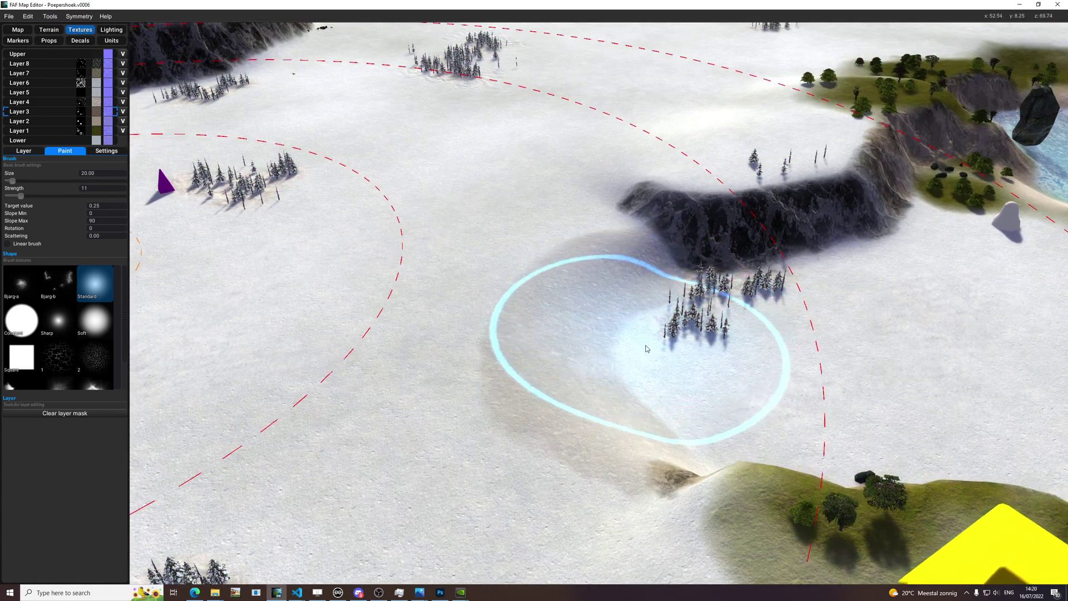
Add more Layer 3 paint to the curved band joining the dark ridge's end and the plateau's cliff, using brush strength 11
{"action": "mouse_move", "coordinate": [684, 328]}
{"action": "left_mouse_down"}
{"action": "mouse_move", "coordinate": [692, 410]}
{"action": "mouse_move", "coordinate": [583, 410]}
{"action": "mouse_move", "coordinate": [453, 329]}
{"action": "mouse_move", "coordinate": [609, 193]}
{"action": "mouse_move", "coordinate": [479, 301]}
{"action": "mouse_move", "coordinate": [489, 534]}
{"action": "mouse_move", "coordinate": [632, 270]}
{"action": "left_mouse_up"}
{"action": "mouse_move", "coordinate": [632, 332]}
{"action": "left_mouse_down"}
{"action": "mouse_move", "coordinate": [655, 334]}
{"action": "mouse_move", "coordinate": [472, 269]}
{"action": "mouse_move", "coordinate": [429, 432]}
{"action": "mouse_move", "coordinate": [595, 493]}
{"action": "mouse_move", "coordinate": [592, 535]}
{"action": "left_mouse_up"}
{"action": "scroll", "coordinate": [738, 474], "scroll_direction": "down", "scroll_amount": 3}
{"action": "mouse_move", "coordinate": [737, 474]}
{"action": "middle_mouse_down"}
{"action": "mouse_move", "coordinate": [569, 486]}
{"action": "mouse_move", "coordinate": [563, 509]}
{"action": "middle_mouse_up"}
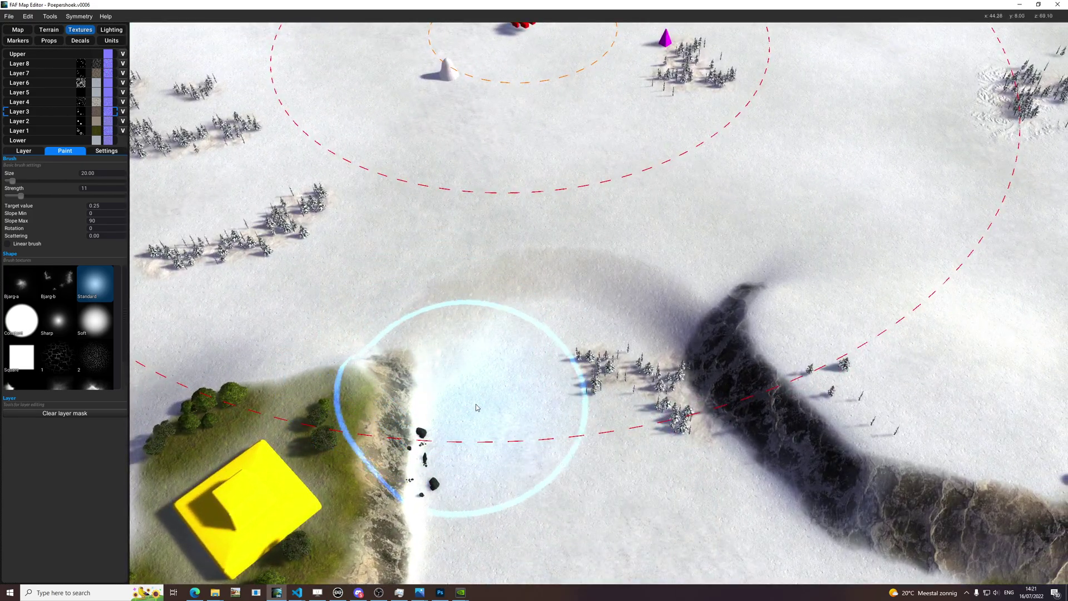
{"action": "mouse_move", "coordinate": [537, 410]}
{"action": "middle_mouse_down"}
{"action": "mouse_move", "coordinate": [565, 352]}
{"action": "mouse_move", "coordinate": [667, 298]}
{"action": "mouse_move", "coordinate": [666, 214]}
{"action": "middle_mouse_up"}
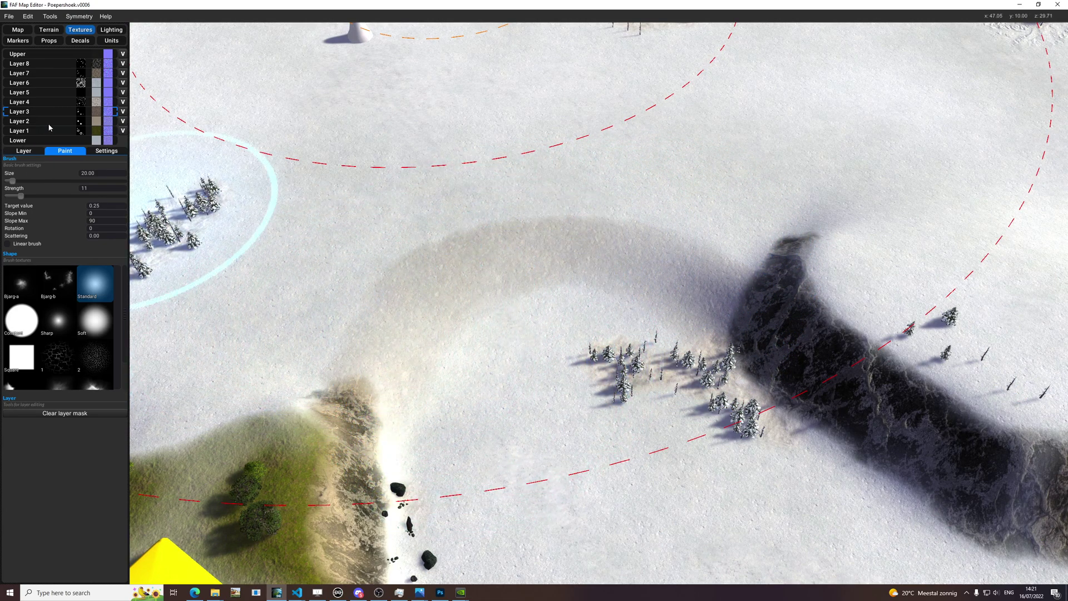
Paint a Layer 3 band with brush strength 28 on the slope between the dark ridge's end and the grassy lakeside
{"action": "middle_click_drag", "start_coordinate": [560, 298], "coordinate": [584, 217]}
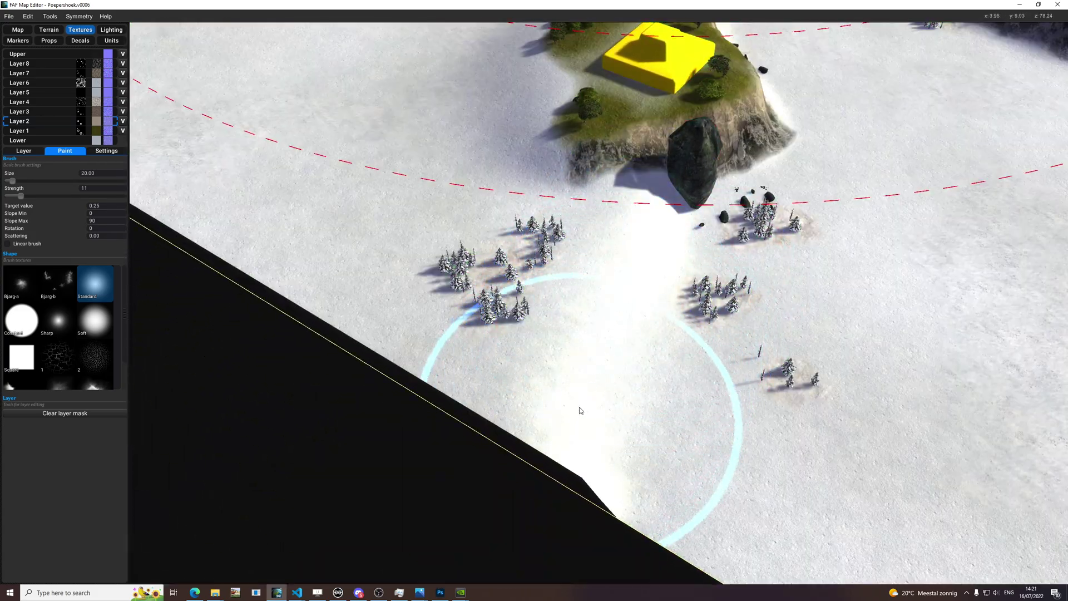
{"action": "middle_click_drag", "start_coordinate": [737, 192], "coordinate": [883, 371]}
{"action": "key", "text": "h"}
{"action": "key", "text": "h"}
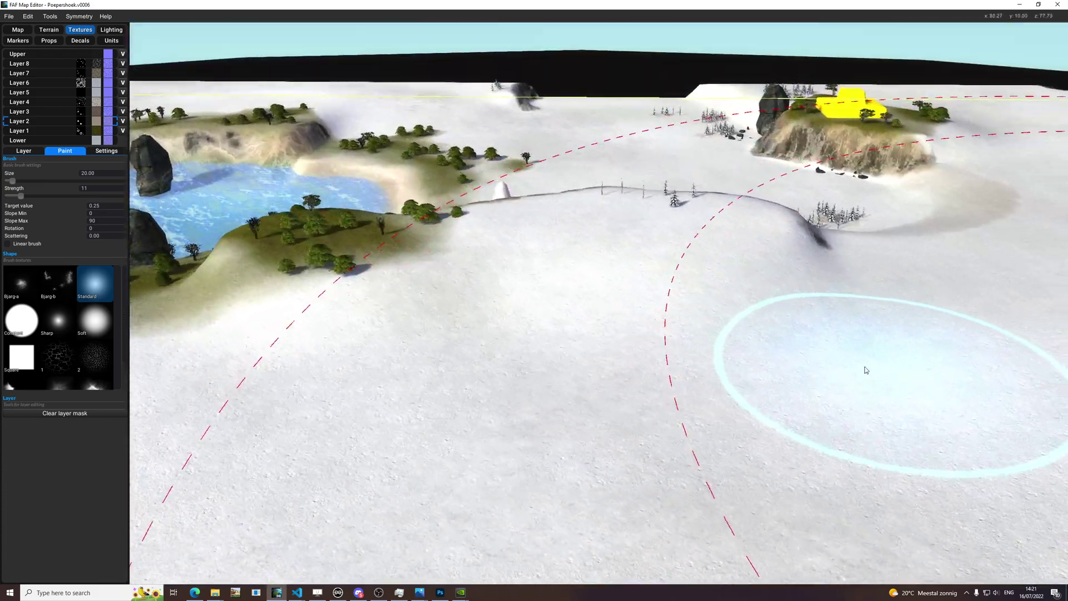
{"action": "scroll", "coordinate": [426, 322], "scroll_direction": "up", "scroll_amount": 4}
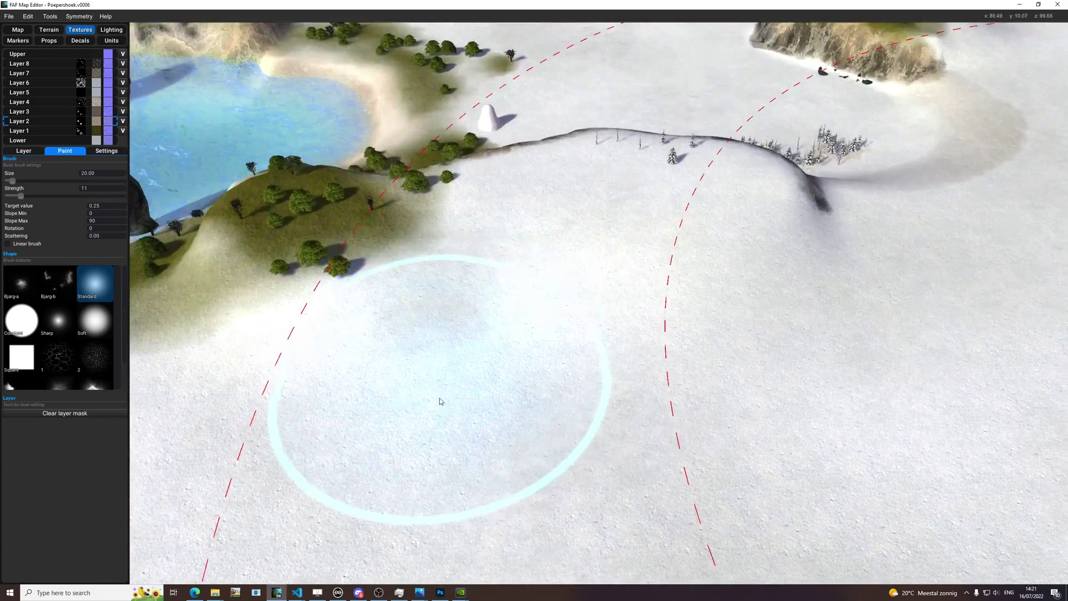
{"action": "mouse_move", "coordinate": [684, 290]}
{"action": "middle_mouse_down"}
{"action": "mouse_move", "coordinate": [643, 322]}
{"action": "mouse_move", "coordinate": [615, 184]}
{"action": "middle_mouse_up"}
{"action": "middle_click_drag", "start_coordinate": [529, 245], "coordinate": [725, 295]}
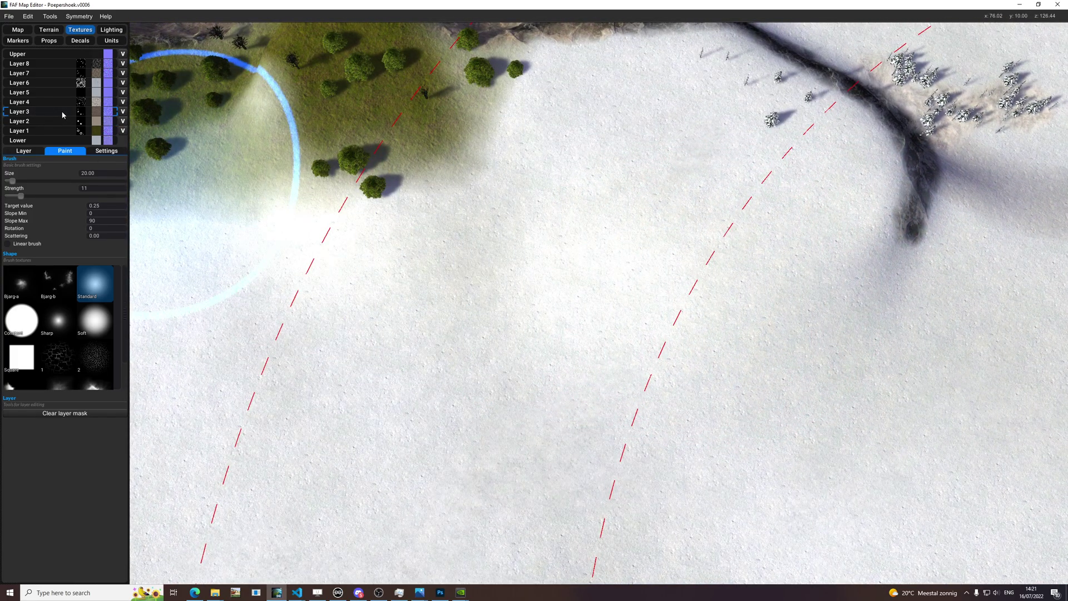
{"action": "mouse_move", "coordinate": [851, 310]}
{"action": "left_mouse_down"}
{"action": "mouse_move", "coordinate": [853, 282]}
{"action": "mouse_move", "coordinate": [791, 261]}
{"action": "mouse_move", "coordinate": [845, 309]}
{"action": "mouse_move", "coordinate": [569, 231]}
{"action": "mouse_move", "coordinate": [763, 253]}
{"action": "left_mouse_up"}
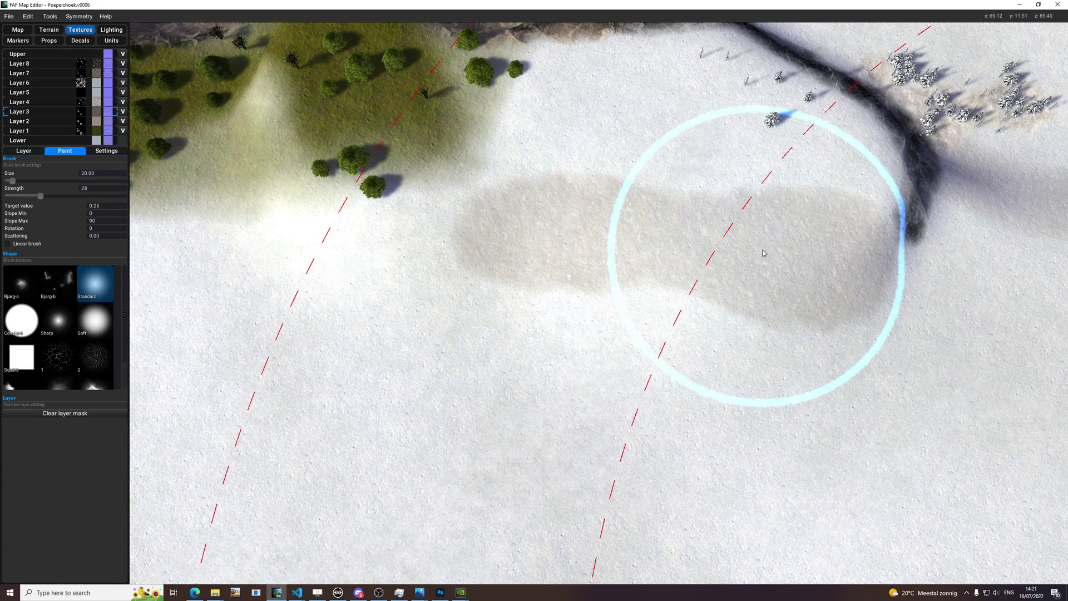
Check the lakeside slope with the slope overlay, extend the Layer 3 band along it, and hide the overlay
{"action": "key", "text": "s"}
{"action": "mouse_move", "coordinate": [730, 274]}
{"action": "middle_mouse_down"}
{"action": "mouse_move", "coordinate": [755, 235]}
{"action": "mouse_move", "coordinate": [739, 234]}
{"action": "middle_mouse_up"}
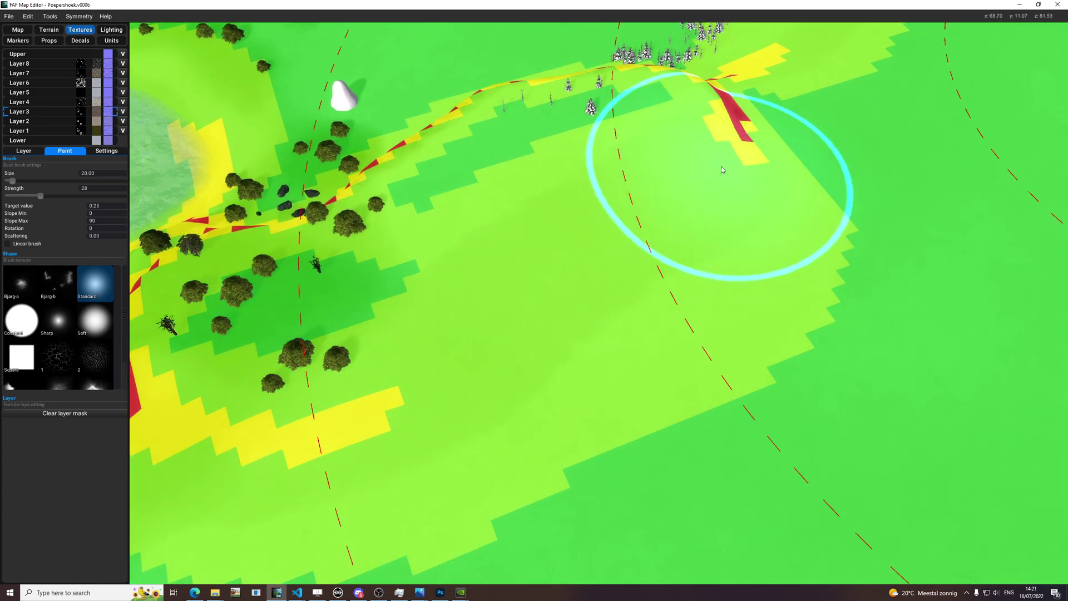
{"action": "key", "text": "m"}
{"action": "scroll", "coordinate": [500, 367], "scroll_direction": "down", "scroll_amount": 4}
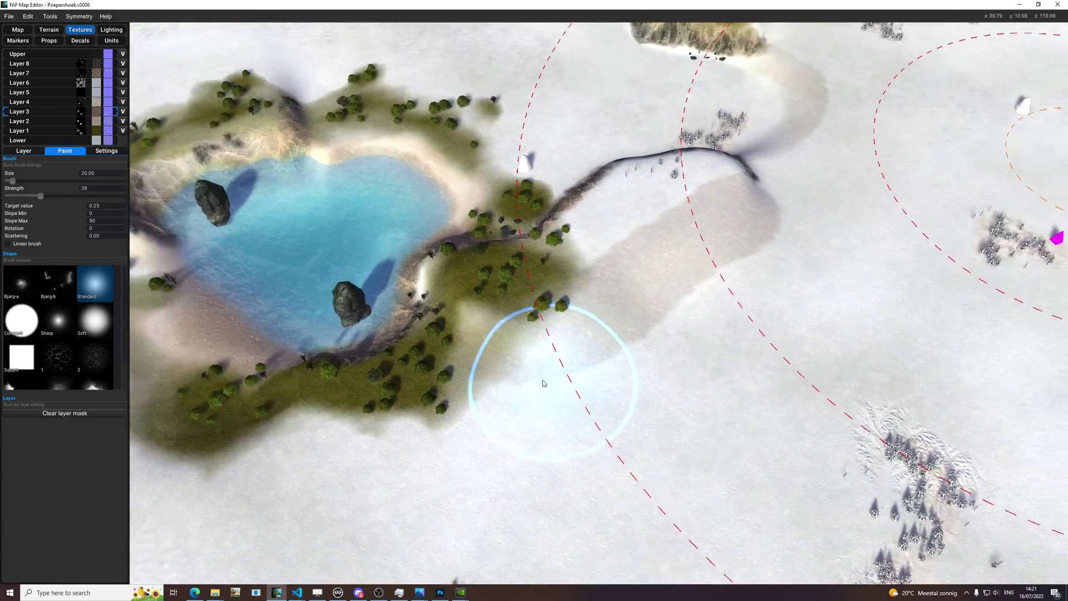
{"action": "mouse_move", "coordinate": [543, 383]}
{"action": "right_mouse_down"}
{"action": "mouse_move", "coordinate": [506, 381]}
{"action": "mouse_move", "coordinate": [668, 305]}
{"action": "mouse_move", "coordinate": [619, 361]}
{"action": "mouse_move", "coordinate": [570, 356]}
{"action": "mouse_move", "coordinate": [625, 312]}
{"action": "right_mouse_up"}
{"action": "scroll", "coordinate": [618, 334], "scroll_direction": "up", "scroll_amount": 5}
{"action": "scroll", "coordinate": [571, 380], "scroll_direction": "down", "scroll_amount": 6}
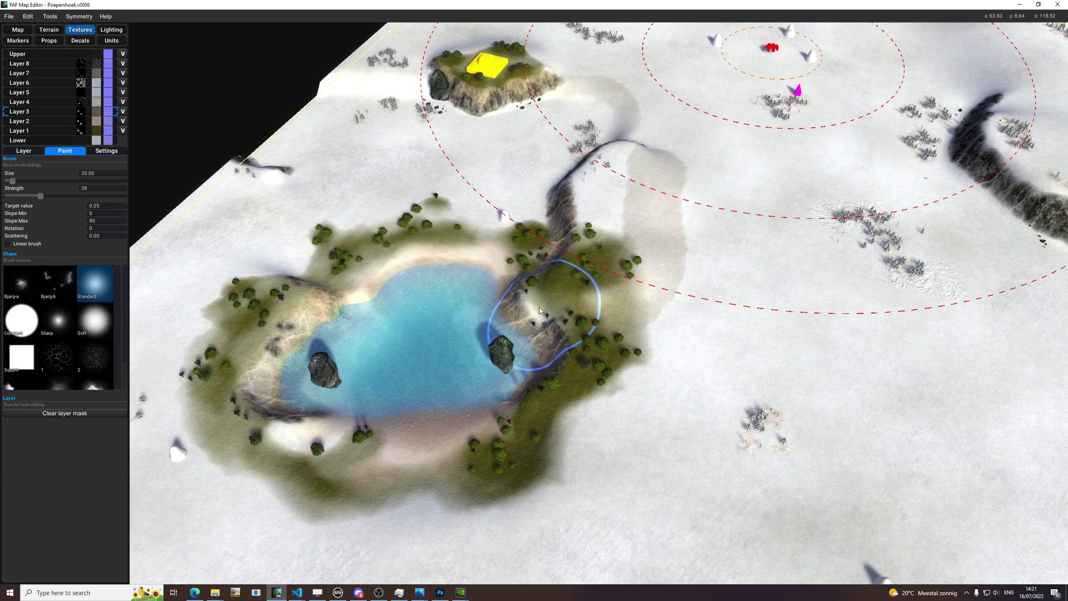
Paint a wide Layer 3 band at strength 28 between the short ridge at the map edge and the long dark ridge
{"action": "scroll", "coordinate": [783, 292], "scroll_direction": "down", "scroll_amount": 3}
{"action": "mouse_move", "coordinate": [703, 357]}
{"action": "right_mouse_down"}
{"action": "mouse_move", "coordinate": [644, 429]}
{"action": "mouse_move", "coordinate": [734, 239]}
{"action": "mouse_move", "coordinate": [640, 205]}
{"action": "right_mouse_up"}
{"action": "scroll", "coordinate": [746, 213], "scroll_direction": "up", "scroll_amount": 4}
{"action": "key", "text": "h"}
{"action": "mouse_move", "coordinate": [523, 141]}
{"action": "left_mouse_down"}
{"action": "mouse_move", "coordinate": [581, 208]}
{"action": "mouse_move", "coordinate": [595, 184]}
{"action": "left_mouse_up"}
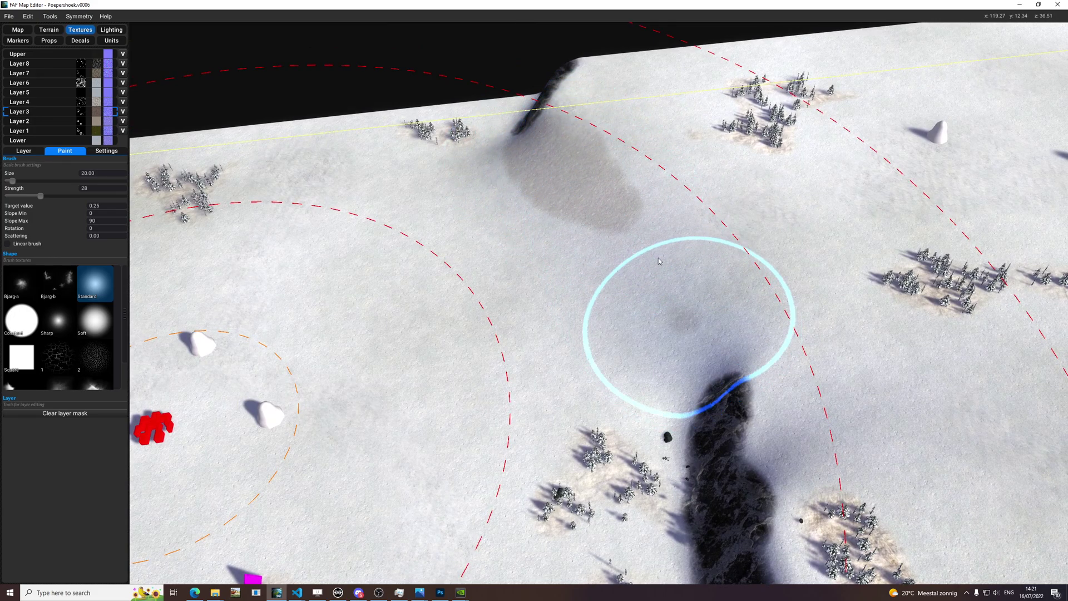
{"action": "left_click_drag", "start_coordinate": [669, 284], "coordinate": [674, 257]}
{"action": "left_click_drag", "start_coordinate": [614, 308], "coordinate": [516, 155]}
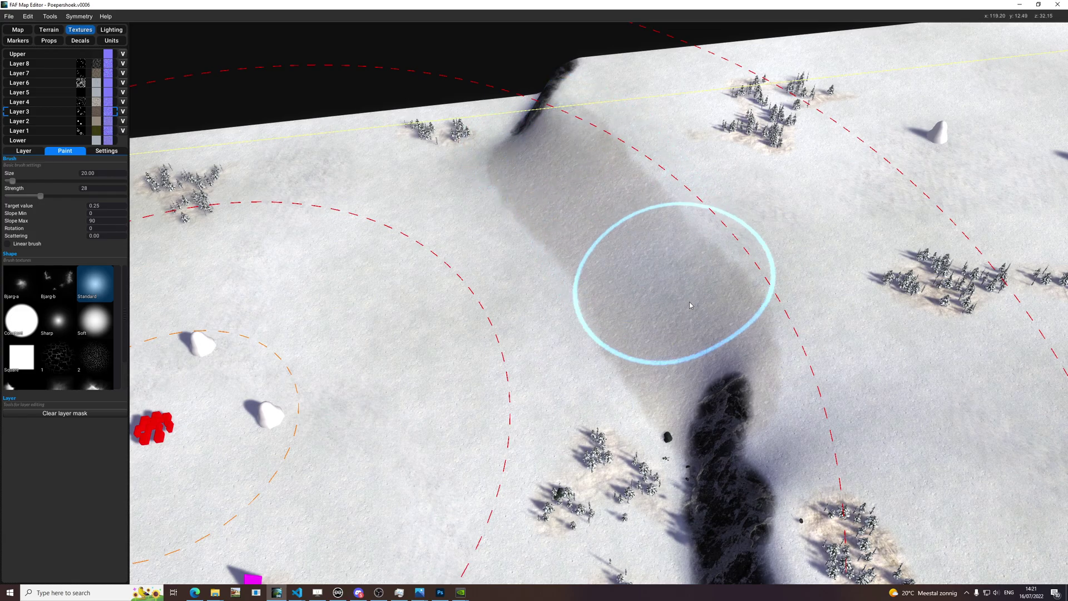
Paint Layer 3 across the gap between the short rock outcrop and the ridge in the map corner
{"action": "scroll", "coordinate": [681, 374], "scroll_direction": "down", "scroll_amount": 5}
{"action": "scroll", "coordinate": [505, 226], "scroll_direction": "up", "scroll_amount": 5}
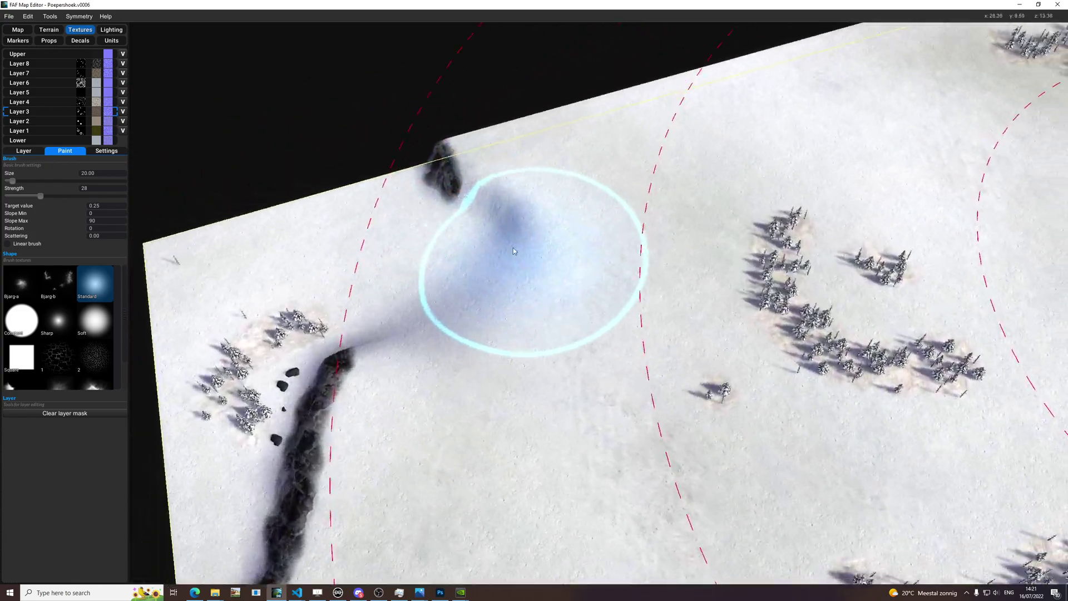
{"action": "left_click_drag", "start_coordinate": [462, 317], "coordinate": [384, 359]}
{"action": "left_click_drag", "start_coordinate": [451, 202], "coordinate": [393, 362]}
Paint a curved Layer 3 band connecting the facing ends of the two long ridges between the starting bases
{"action": "scroll", "coordinate": [556, 340], "scroll_direction": "down", "scroll_amount": 5}
{"action": "scroll", "coordinate": [629, 259], "scroll_direction": "up", "scroll_amount": 4}
{"action": "scroll", "coordinate": [632, 227], "scroll_direction": "up", "scroll_amount": 2}
{"action": "left_click_drag", "start_coordinate": [556, 216], "coordinate": [752, 215]}
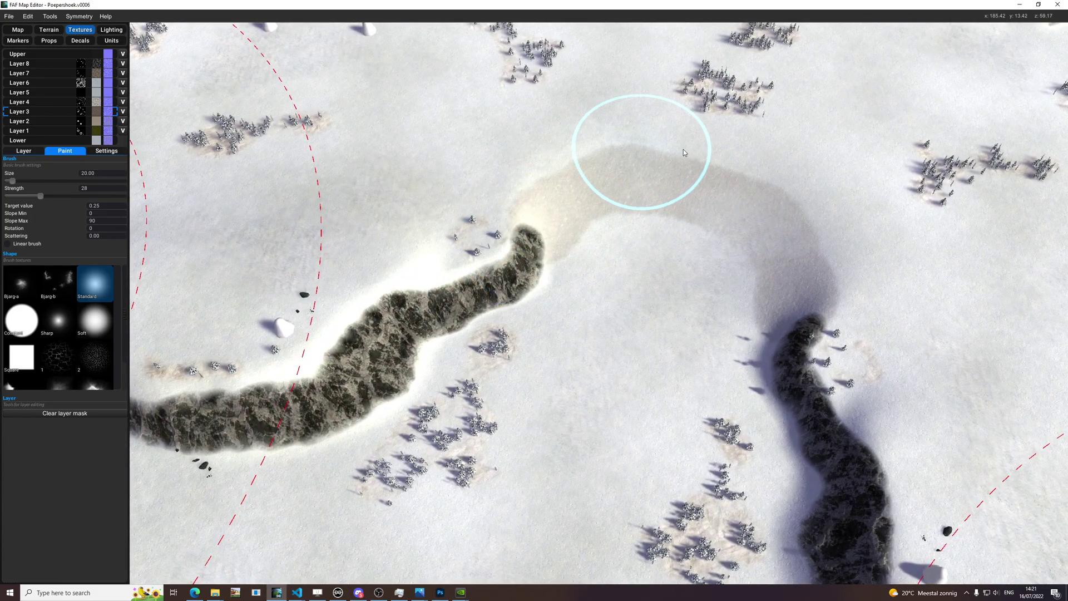
{"action": "left_click_drag", "start_coordinate": [659, 155], "coordinate": [551, 181]}
{"action": "mouse_move", "coordinate": [655, 225]}
{"action": "middle_mouse_down"}
{"action": "mouse_move", "coordinate": [926, 92]}
{"action": "mouse_move", "coordinate": [589, 206]}
{"action": "mouse_move", "coordinate": [580, 249]}
{"action": "middle_mouse_up"}
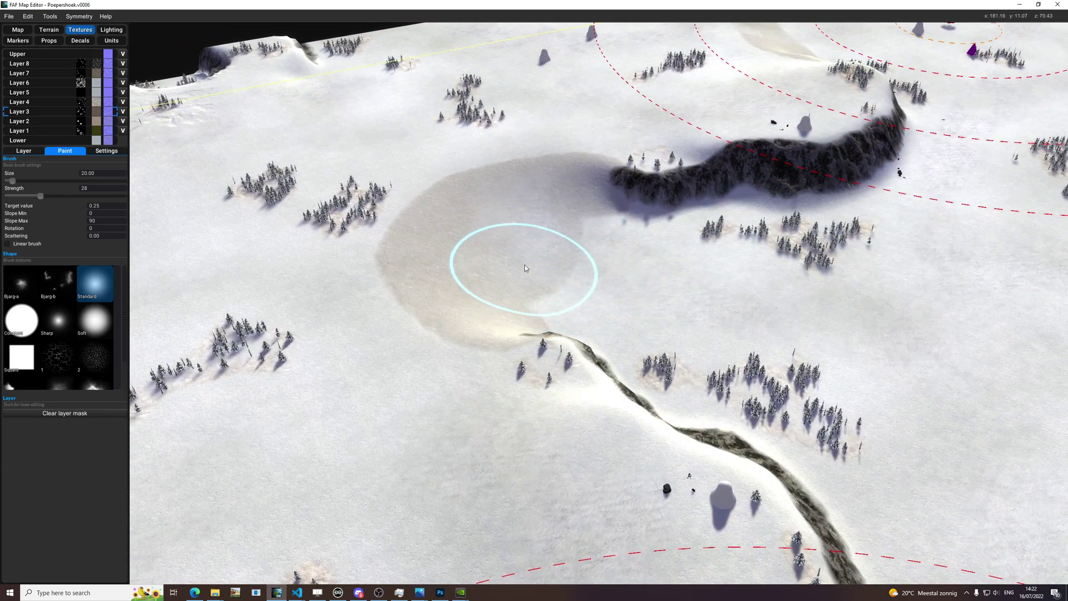
Paint a long Layer 3 band around the rugged snowy corner, linking the short ridges at both map edges
{"action": "scroll", "coordinate": [518, 334], "scroll_direction": "down", "scroll_amount": 2}
{"action": "mouse_move", "coordinate": [500, 295]}
{"action": "middle_mouse_down"}
{"action": "mouse_move", "coordinate": [560, 333]}
{"action": "mouse_move", "coordinate": [367, 239]}
{"action": "mouse_move", "coordinate": [678, 218]}
{"action": "mouse_move", "coordinate": [701, 234]}
{"action": "middle_mouse_up"}
{"action": "scroll", "coordinate": [729, 250], "scroll_direction": "up", "scroll_amount": 3}
{"action": "middle_click_drag", "start_coordinate": [890, 428], "coordinate": [584, 286]}
{"action": "scroll", "coordinate": [581, 288], "scroll_direction": "down", "scroll_amount": 5}
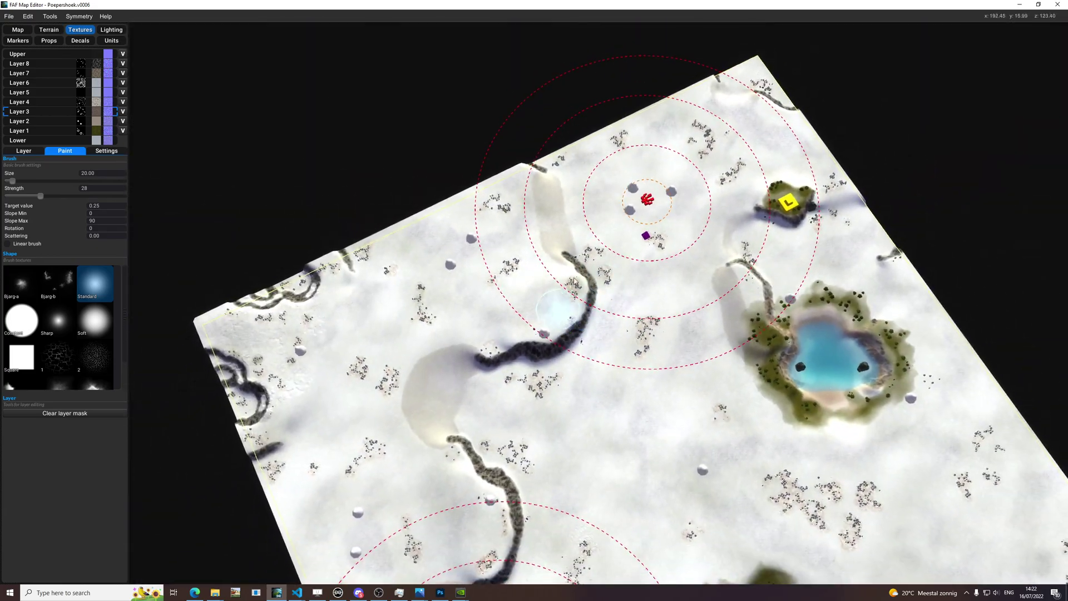
{"action": "middle_click_drag", "start_coordinate": [450, 384], "coordinate": [547, 290]}
{"action": "scroll", "coordinate": [384, 313], "scroll_direction": "up", "scroll_amount": 5}
{"action": "middle_click_drag", "start_coordinate": [498, 336], "coordinate": [502, 392]}
{"action": "left_click_drag", "start_coordinate": [502, 392], "coordinate": [486, 429]}
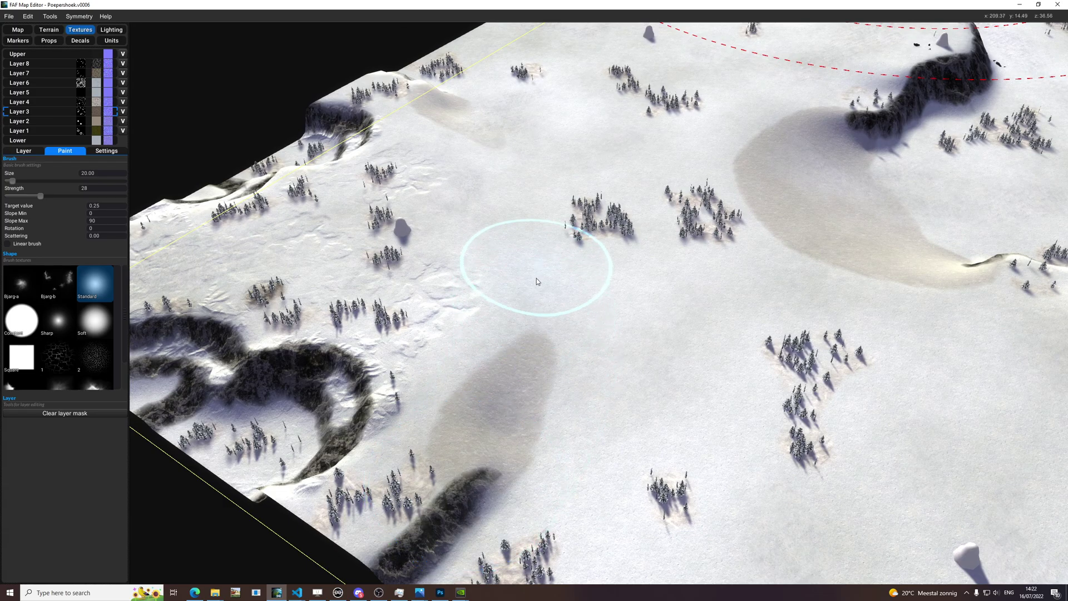
{"action": "mouse_move", "coordinate": [470, 228]}
{"action": "middle_mouse_down"}
{"action": "mouse_move", "coordinate": [521, 143]}
{"action": "mouse_move", "coordinate": [523, 199]}
{"action": "mouse_move", "coordinate": [500, 222]}
{"action": "middle_mouse_up"}
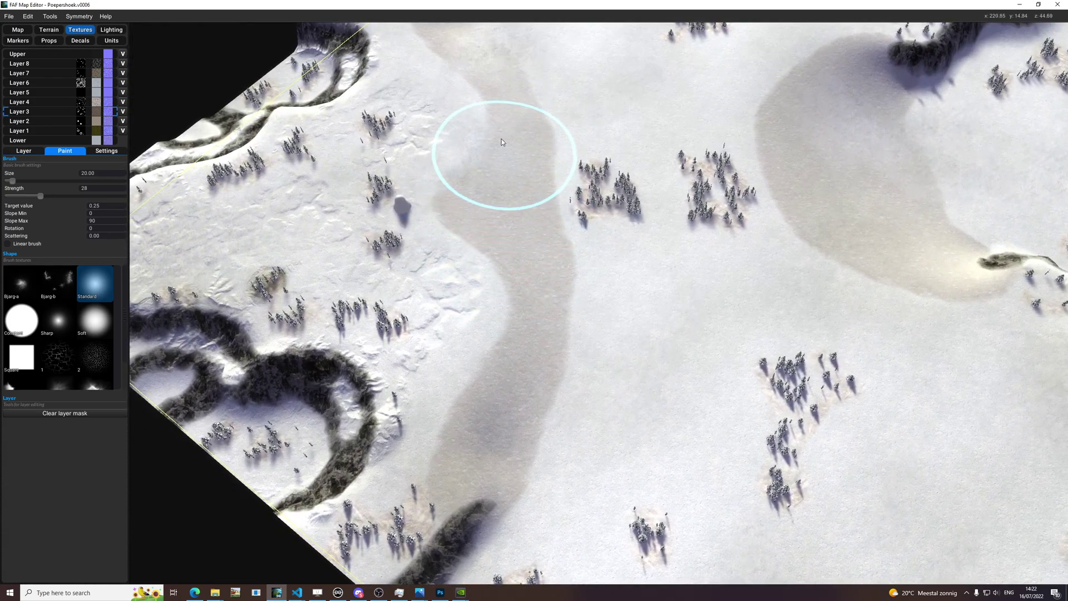
Set the brush to size 43 and strength 7, and soften the Layer 3 band between the map-edge ridge and the long ridge
{"action": "scroll", "coordinate": [475, 486], "scroll_direction": "down", "scroll_amount": 5}
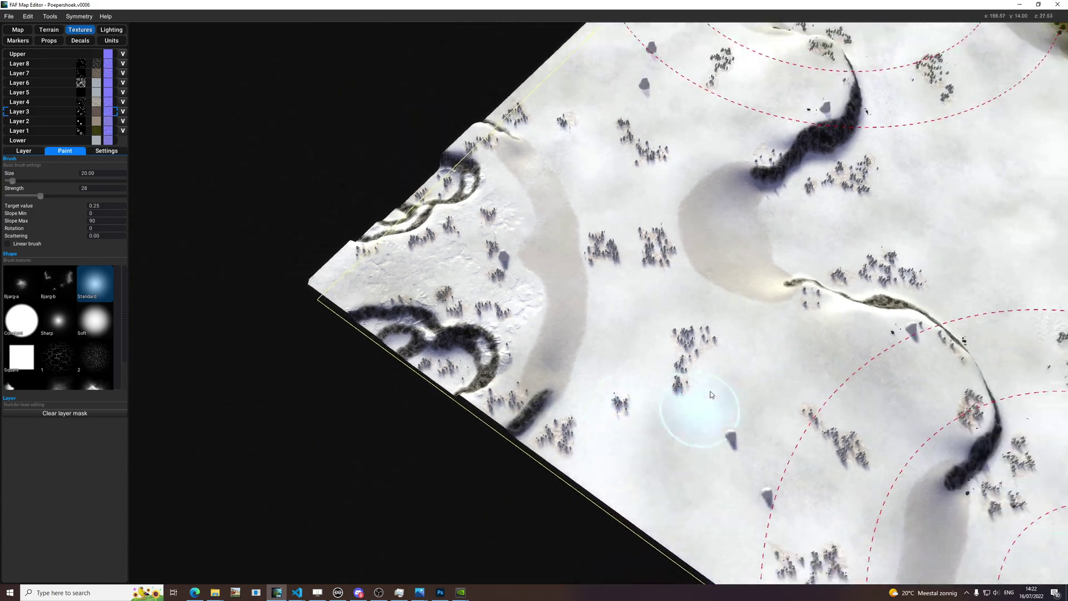
{"action": "scroll", "coordinate": [685, 301], "scroll_direction": "down", "scroll_amount": 5}
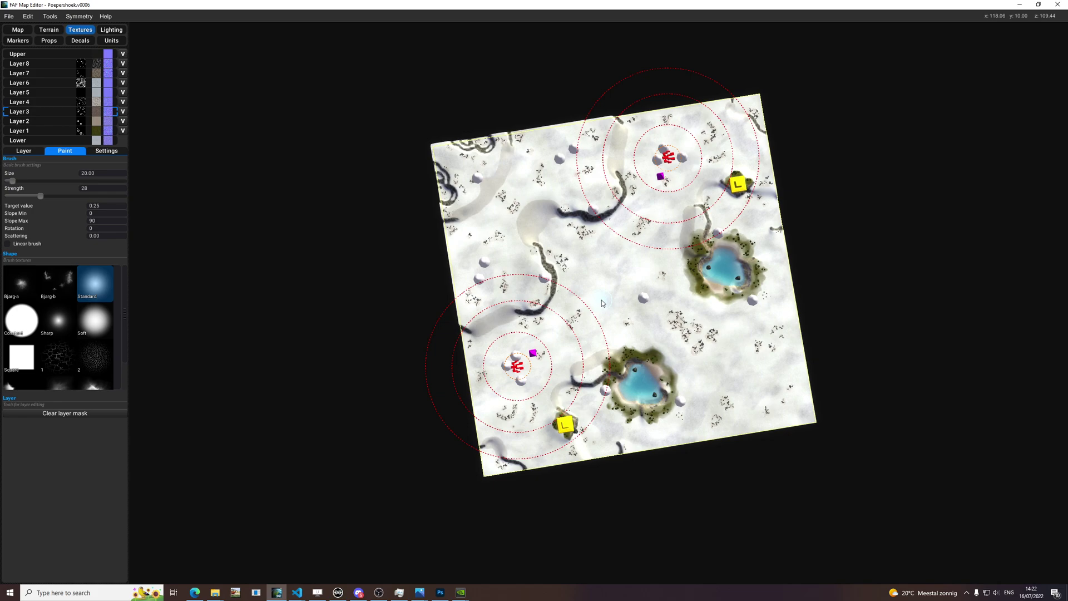
{"action": "scroll", "coordinate": [545, 241], "scroll_direction": "up", "scroll_amount": 6}
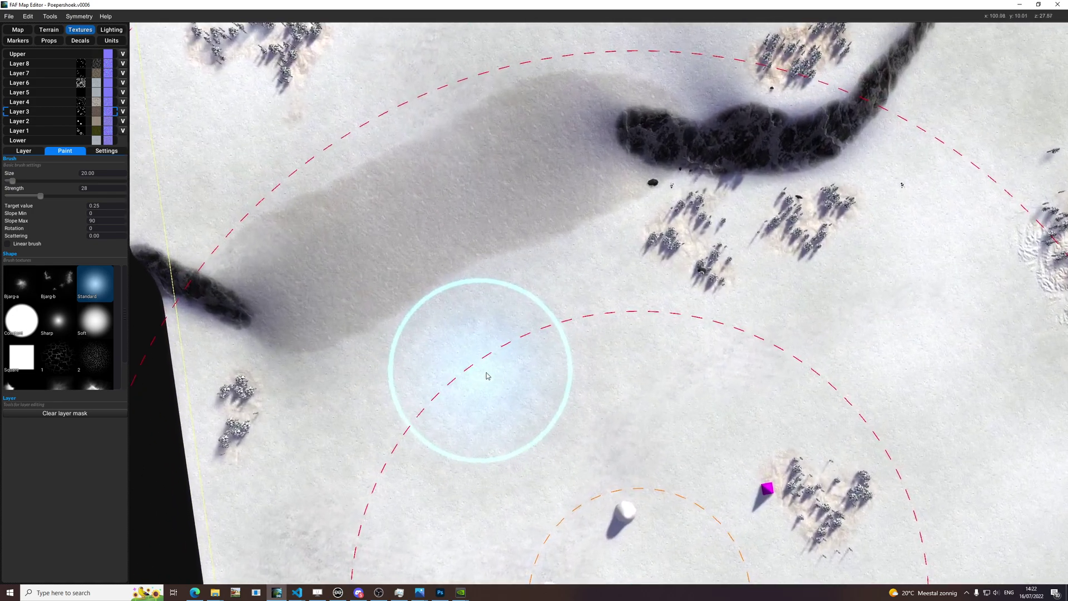
{"action": "mouse_move", "coordinate": [488, 376]}
{"action": "left_mouse_down"}
{"action": "mouse_move", "coordinate": [519, 375]}
{"action": "mouse_move", "coordinate": [509, 385]}
{"action": "left_mouse_up"}
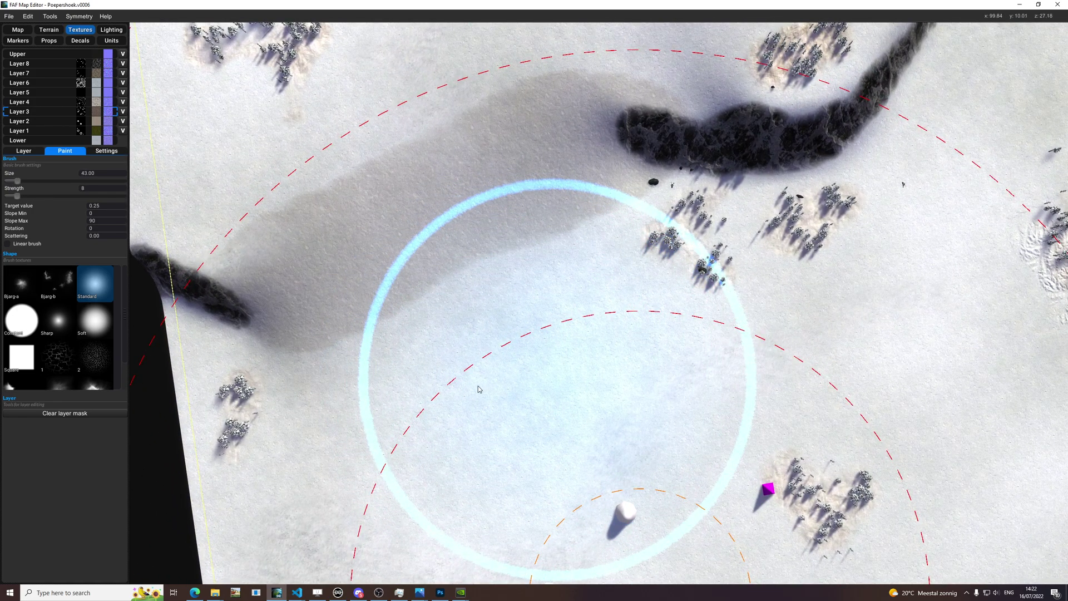
{"action": "scroll", "coordinate": [422, 389], "scroll_direction": "up", "scroll_amount": 4}
{"action": "mouse_move", "coordinate": [414, 391]}
{"action": "left_mouse_down"}
{"action": "mouse_move", "coordinate": [464, 342]}
{"action": "mouse_move", "coordinate": [726, 235]}
{"action": "mouse_move", "coordinate": [707, 181]}
{"action": "mouse_move", "coordinate": [605, 265]}
{"action": "mouse_move", "coordinate": [687, 217]}
{"action": "left_mouse_up"}
{"action": "middle_click_drag", "start_coordinate": [735, 89], "coordinate": [723, 293]}
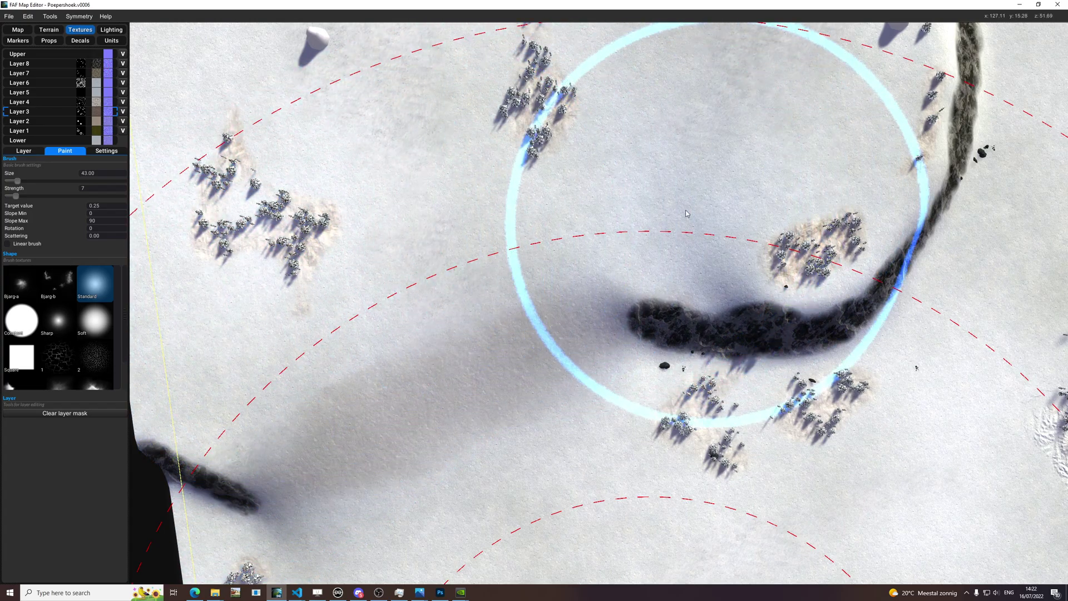
Blend the edges of the curved band between the long ridges and of the snowy corner's band with the size 43 brush
{"action": "scroll", "coordinate": [705, 219], "scroll_direction": "down", "scroll_amount": 6}
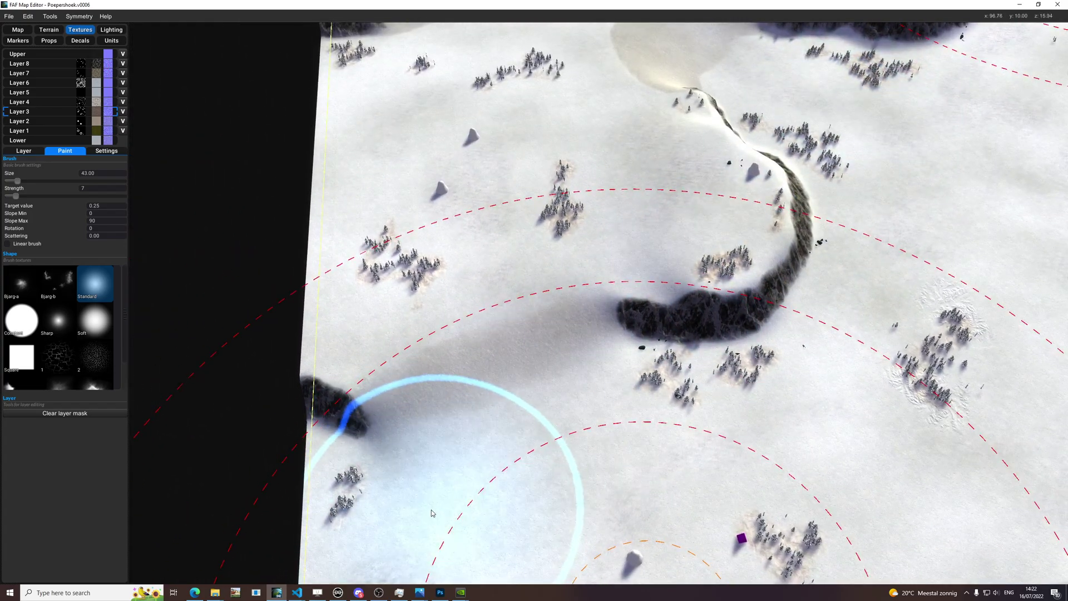
{"action": "scroll", "coordinate": [433, 512], "scroll_direction": "up", "scroll_amount": 6}
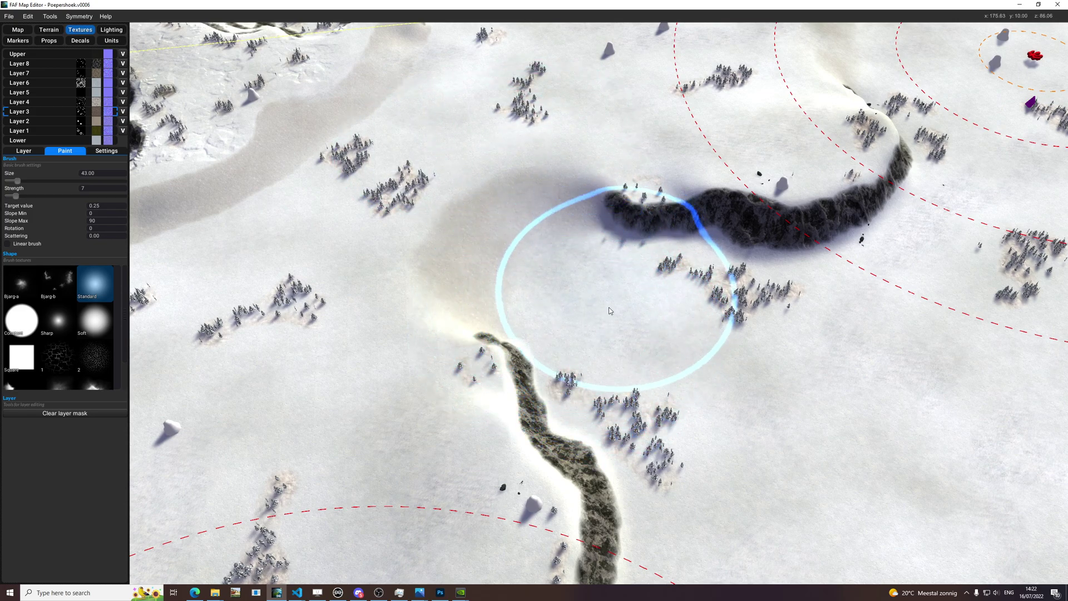
{"action": "scroll", "coordinate": [613, 302], "scroll_direction": "down", "scroll_amount": 5}
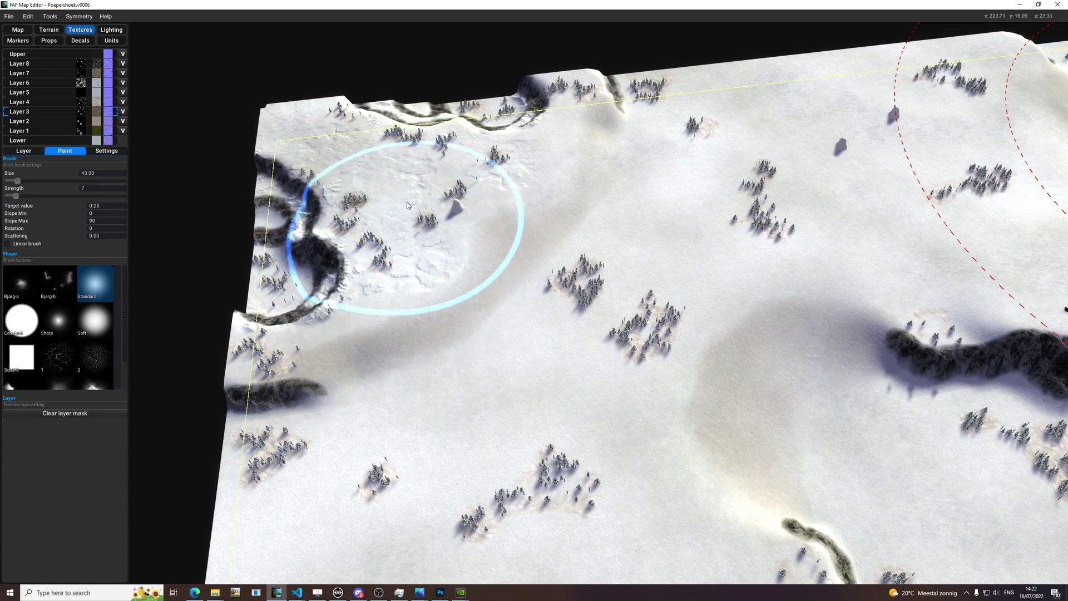
Set the brush size to 18 and reinforce the middle of the Layer 3 band around the snowy corner
{"action": "key", "text": "b"}
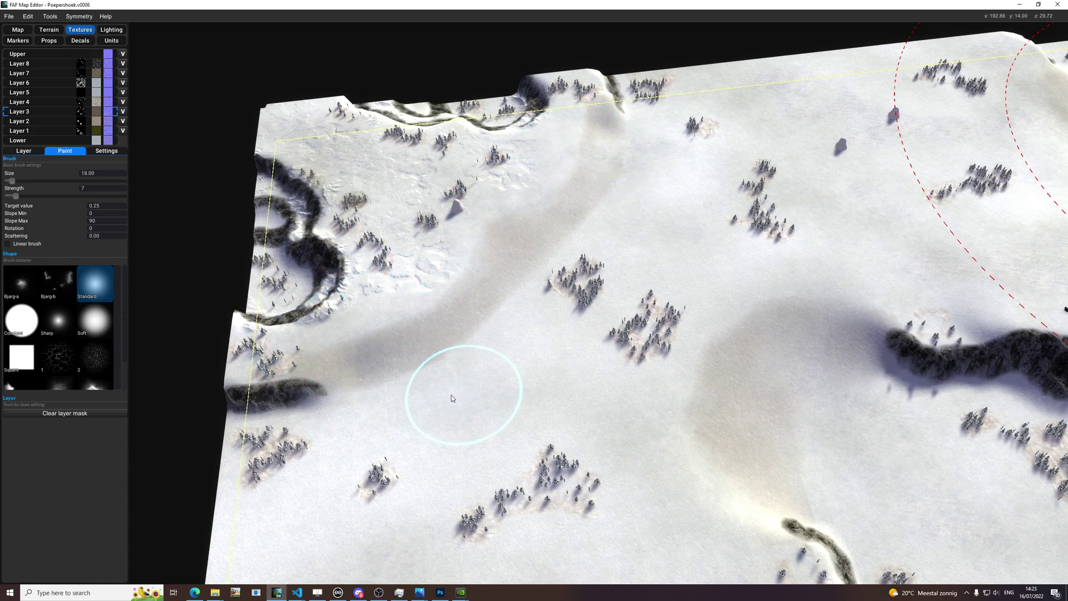
{"action": "key", "text": "space"}
{"action": "scroll", "coordinate": [718, 411], "scroll_direction": "down", "scroll_amount": 4}
{"action": "middle_click_drag", "start_coordinate": [856, 100], "coordinate": [772, 243]}
{"action": "scroll", "coordinate": [772, 243], "scroll_direction": "up", "scroll_amount": 3}
{"action": "scroll", "coordinate": [772, 243], "scroll_direction": "up", "scroll_amount": 3}
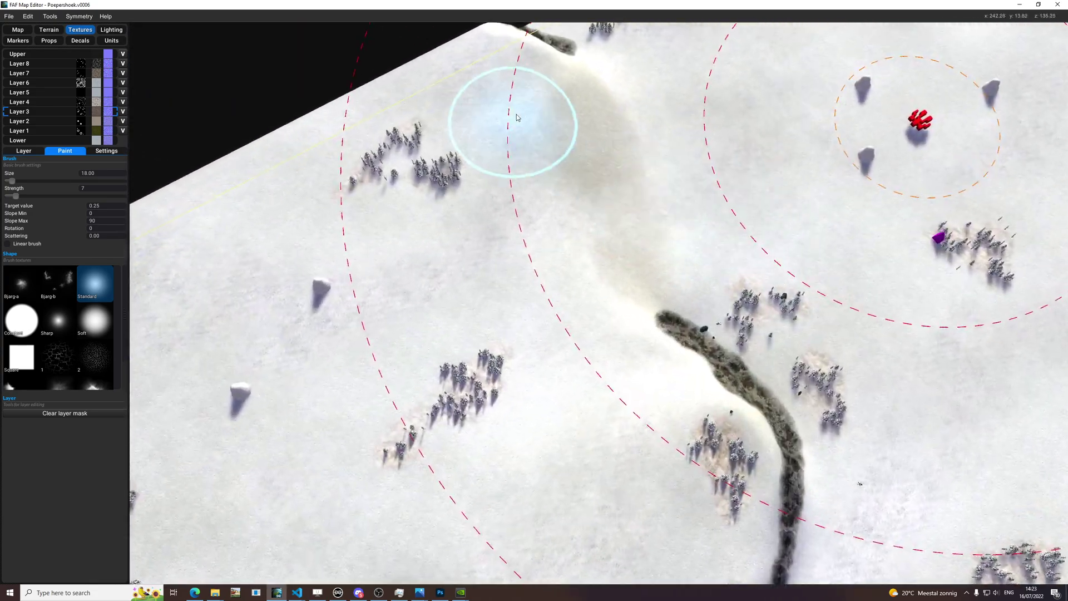
Soften the edges of the Layer 3 band beside the grassy lakeside with the size 18, strength 7 brush
{"action": "mouse_move", "coordinate": [979, 247]}
{"action": "middle_mouse_down"}
{"action": "mouse_move", "coordinate": [612, 276]}
{"action": "mouse_move", "coordinate": [578, 292]}
{"action": "middle_mouse_up"}
{"action": "scroll", "coordinate": [579, 292], "scroll_direction": "down", "scroll_amount": 3}
{"action": "scroll", "coordinate": [659, 370], "scroll_direction": "up", "scroll_amount": 2}
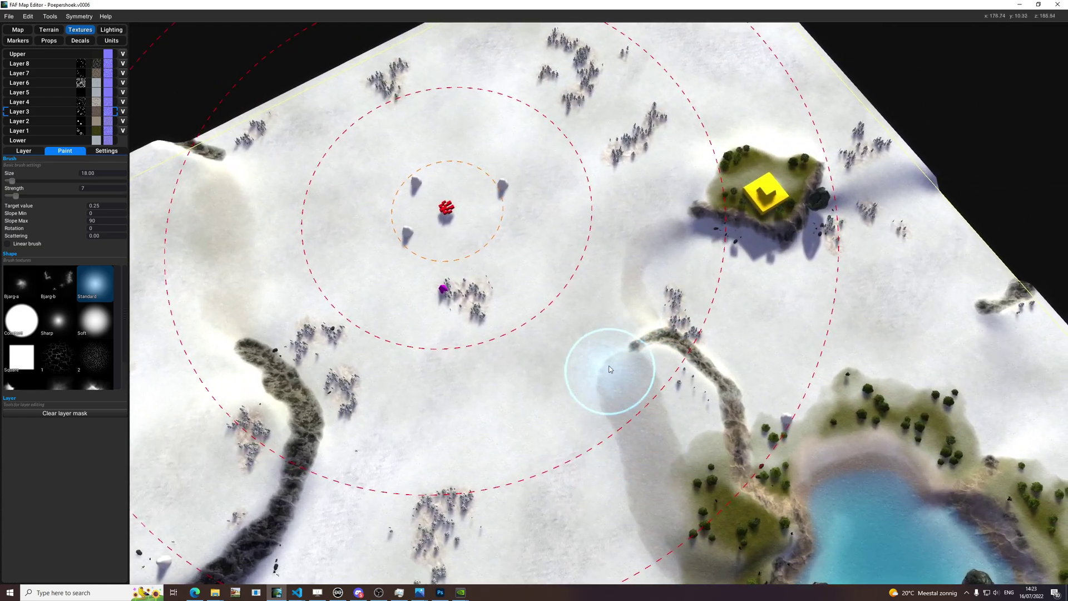
{"action": "middle_click_drag", "start_coordinate": [629, 516], "coordinate": [547, 372]}
{"action": "scroll", "coordinate": [540, 355], "scroll_direction": "up", "scroll_amount": 2}
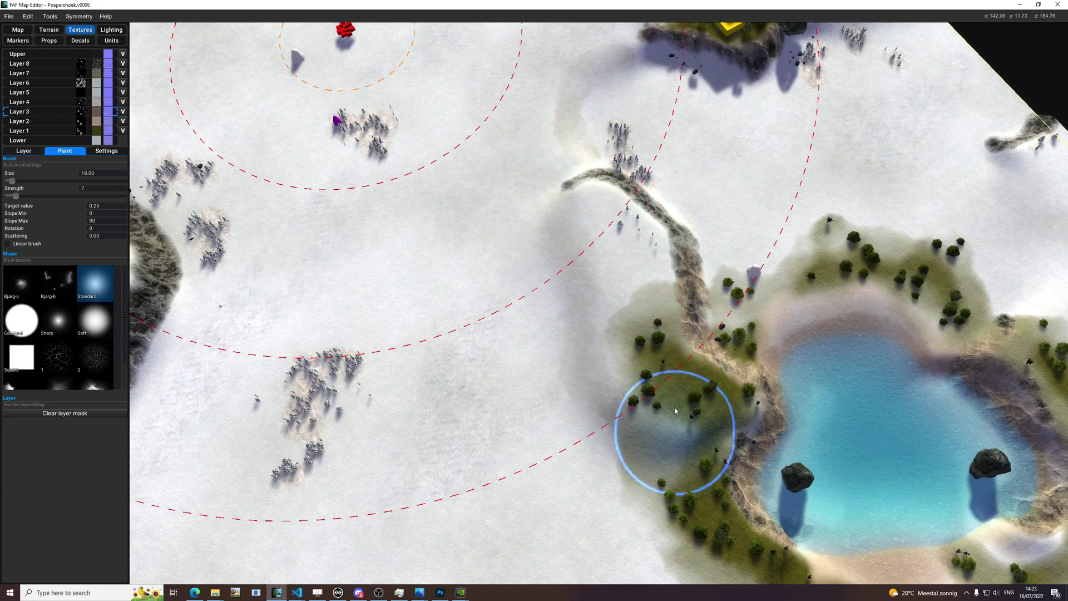
Examine the painted slopes around the lake and the grassy plateau, including the shaded slope toward the map edge
{"action": "middle_click_drag", "start_coordinate": [596, 509], "coordinate": [588, 421]}
{"action": "middle_click_drag", "start_coordinate": [678, 493], "coordinate": [525, 293]}
{"action": "middle_click_drag", "start_coordinate": [837, 241], "coordinate": [618, 360]}
{"action": "mouse_move", "coordinate": [604, 548]}
{"action": "middle_mouse_down"}
{"action": "mouse_move", "coordinate": [589, 226]}
{"action": "mouse_move", "coordinate": [623, 531]}
{"action": "middle_mouse_up"}
{"action": "mouse_move", "coordinate": [439, 205]}
{"action": "middle_mouse_down"}
{"action": "mouse_move", "coordinate": [531, 327]}
{"action": "mouse_move", "coordinate": [673, 553]}
{"action": "middle_mouse_up"}
{"action": "middle_click_drag", "start_coordinate": [471, 274], "coordinate": [484, 349]}
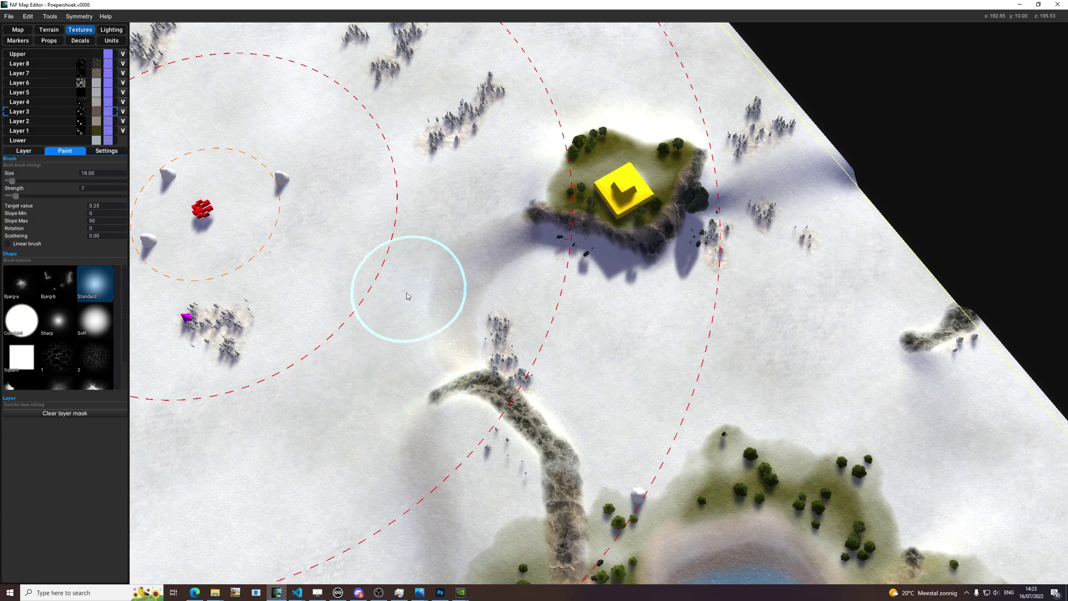
{"action": "scroll", "coordinate": [645, 270], "scroll_direction": "up", "scroll_amount": 5}
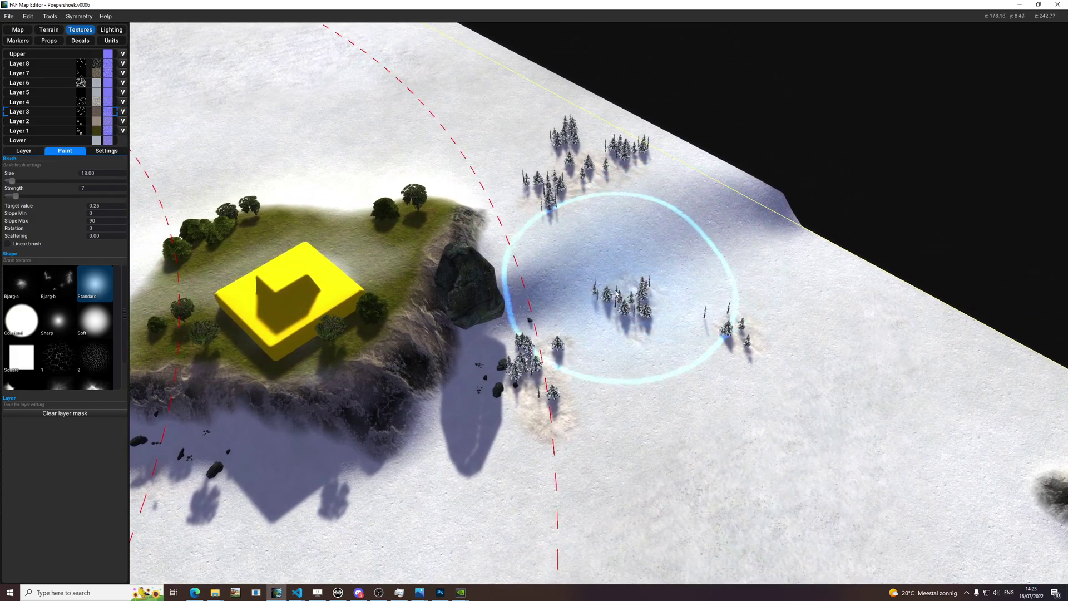
{"action": "middle_click_drag", "start_coordinate": [616, 293], "coordinate": [659, 287]}
Switch to editing props and select the snowy trees on the slope beside the grassy plateau
{"action": "left_click", "coordinate": [76, 40]}
{"action": "left_click", "coordinate": [52, 41]}
{"action": "key", "text": "space"}
{"action": "left_click", "coordinate": [476, 300]}
{"action": "left_click_drag", "start_coordinate": [472, 315], "coordinate": [463, 327]}
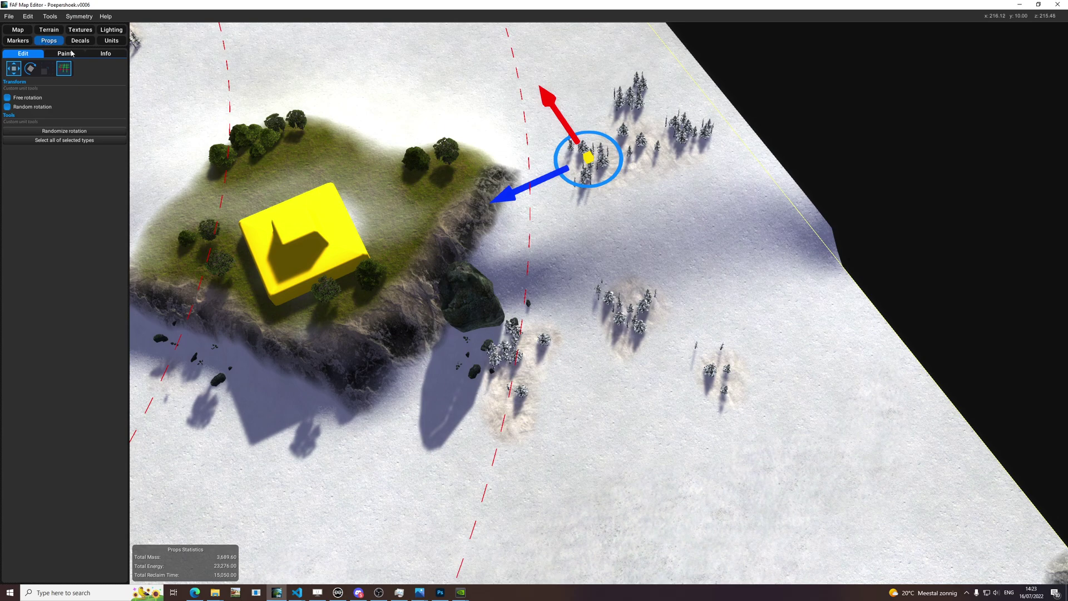
Raise the brush strength to 23 and paint Layer 3 on the shaded slope between the grassy plateau's boulder and the map edge
{"action": "left_click", "coordinate": [18, 40]}
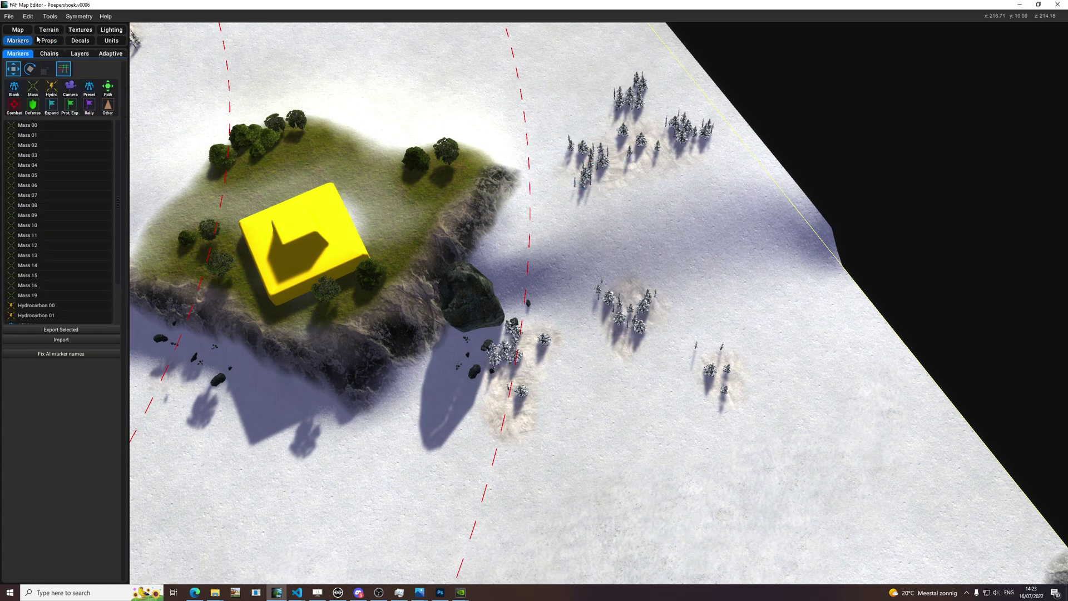
{"action": "left_click", "coordinate": [72, 31]}
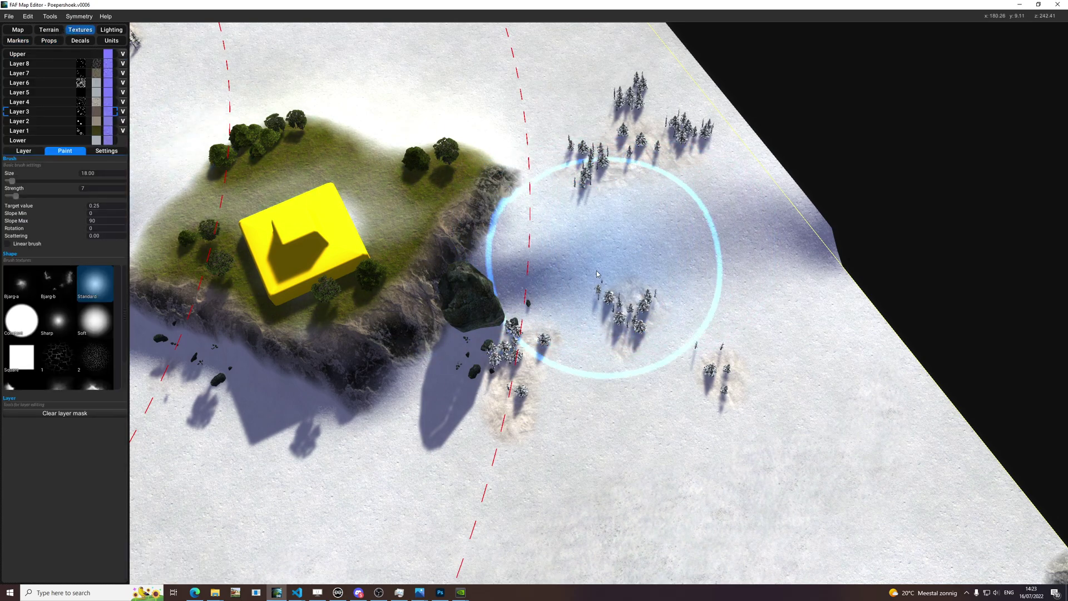
{"action": "mouse_move", "coordinate": [641, 275]}
{"action": "left_mouse_down"}
{"action": "mouse_move", "coordinate": [803, 243]}
{"action": "mouse_move", "coordinate": [588, 241]}
{"action": "mouse_move", "coordinate": [547, 275]}
{"action": "mouse_move", "coordinate": [680, 254]}
{"action": "left_mouse_up"}
{"action": "mouse_move", "coordinate": [836, 248]}
{"action": "left_mouse_down"}
{"action": "mouse_move", "coordinate": [811, 310]}
{"action": "mouse_move", "coordinate": [556, 345]}
{"action": "mouse_move", "coordinate": [535, 207]}
{"action": "left_mouse_up"}
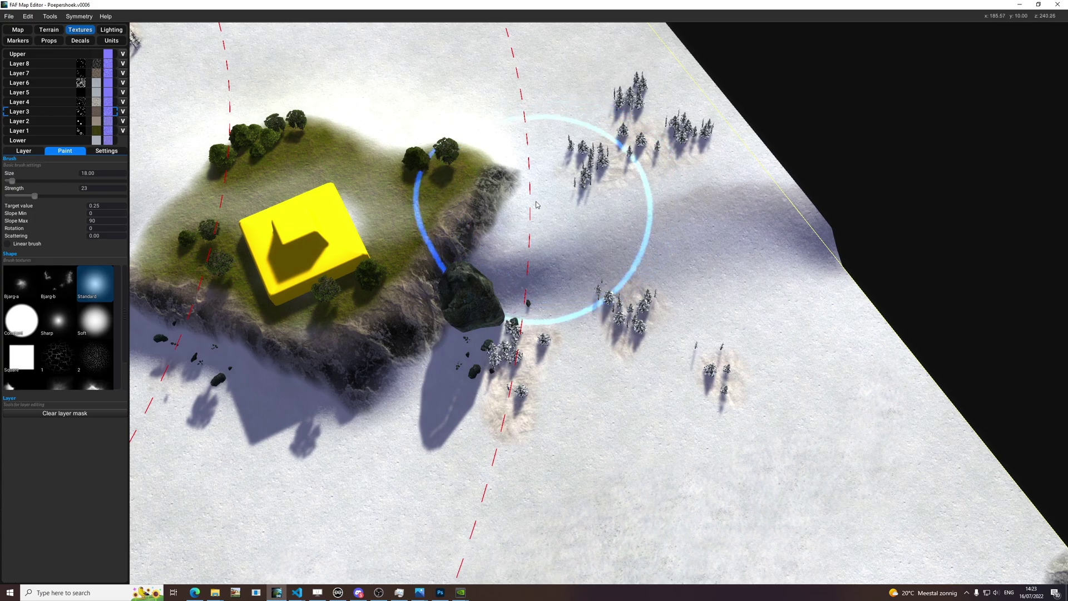
{"action": "mouse_move", "coordinate": [770, 206]}
{"action": "middle_mouse_down"}
{"action": "mouse_move", "coordinate": [556, 162]}
{"action": "mouse_move", "coordinate": [651, 356]}
{"action": "middle_mouse_up"}
{"action": "mouse_move", "coordinate": [652, 356]}
{"action": "left_mouse_down"}
{"action": "mouse_move", "coordinate": [645, 278]}
{"action": "mouse_move", "coordinate": [609, 467]}
{"action": "left_mouse_up"}
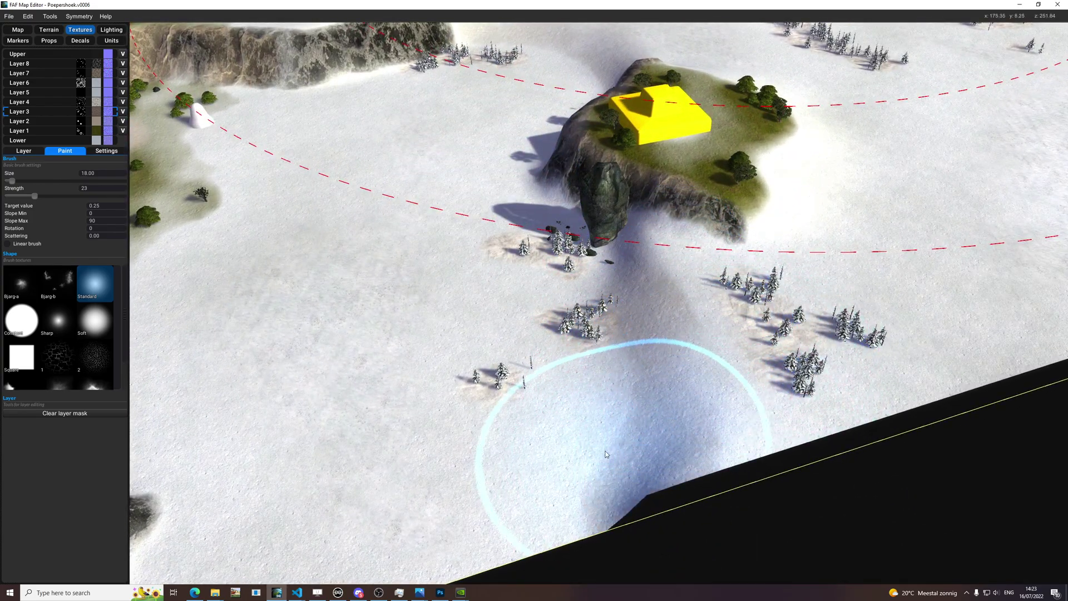
Paint and soften the Layer 3 band on the slope between the lakeside grass and the short rocky ridge at the map edge
{"action": "mouse_move", "coordinate": [453, 499]}
{"action": "middle_mouse_down"}
{"action": "mouse_move", "coordinate": [454, 441]}
{"action": "mouse_move", "coordinate": [601, 386]}
{"action": "middle_mouse_up"}
{"action": "scroll", "coordinate": [657, 282], "scroll_direction": "up", "scroll_amount": 3}
{"action": "mouse_move", "coordinate": [658, 285]}
{"action": "middle_mouse_down"}
{"action": "mouse_move", "coordinate": [508, 279]}
{"action": "mouse_move", "coordinate": [389, 142]}
{"action": "mouse_move", "coordinate": [641, 281]}
{"action": "middle_mouse_up"}
{"action": "scroll", "coordinate": [641, 281], "scroll_direction": "up", "scroll_amount": 3}
{"action": "mouse_move", "coordinate": [638, 195]}
{"action": "left_mouse_down"}
{"action": "mouse_move", "coordinate": [551, 345]}
{"action": "mouse_move", "coordinate": [540, 438]}
{"action": "mouse_move", "coordinate": [495, 450]}
{"action": "mouse_move", "coordinate": [638, 181]}
{"action": "left_mouse_up"}
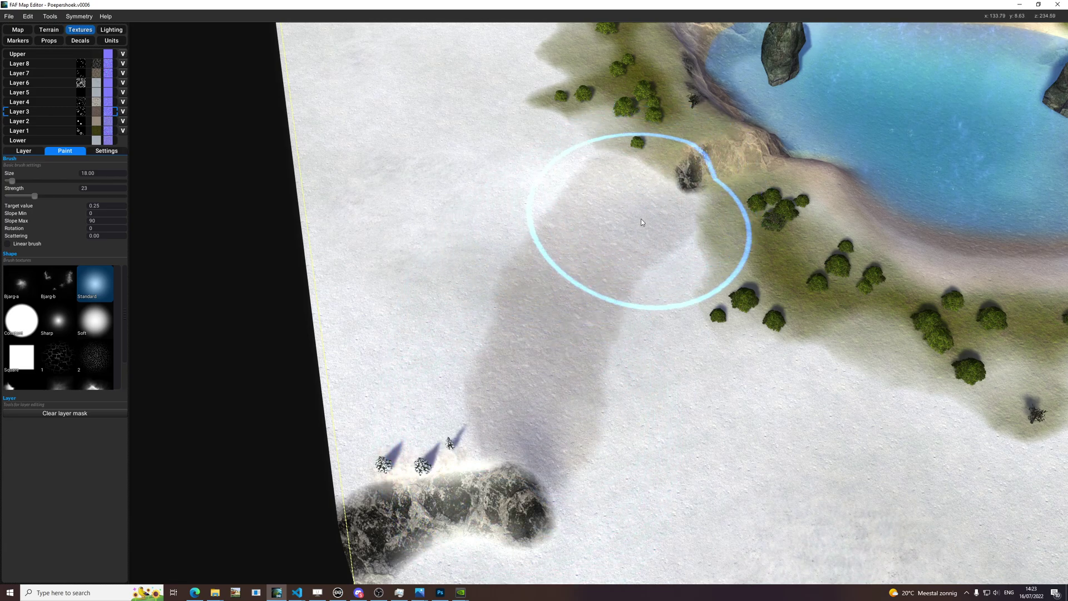
{"action": "left_click_drag", "start_coordinate": [641, 223], "coordinate": [518, 196]}
{"action": "mouse_move", "coordinate": [443, 278]}
{"action": "left_mouse_down"}
{"action": "mouse_move", "coordinate": [443, 448]}
{"action": "mouse_move", "coordinate": [669, 502]}
{"action": "mouse_move", "coordinate": [682, 346]}
{"action": "mouse_move", "coordinate": [702, 285]}
{"action": "left_mouse_up"}
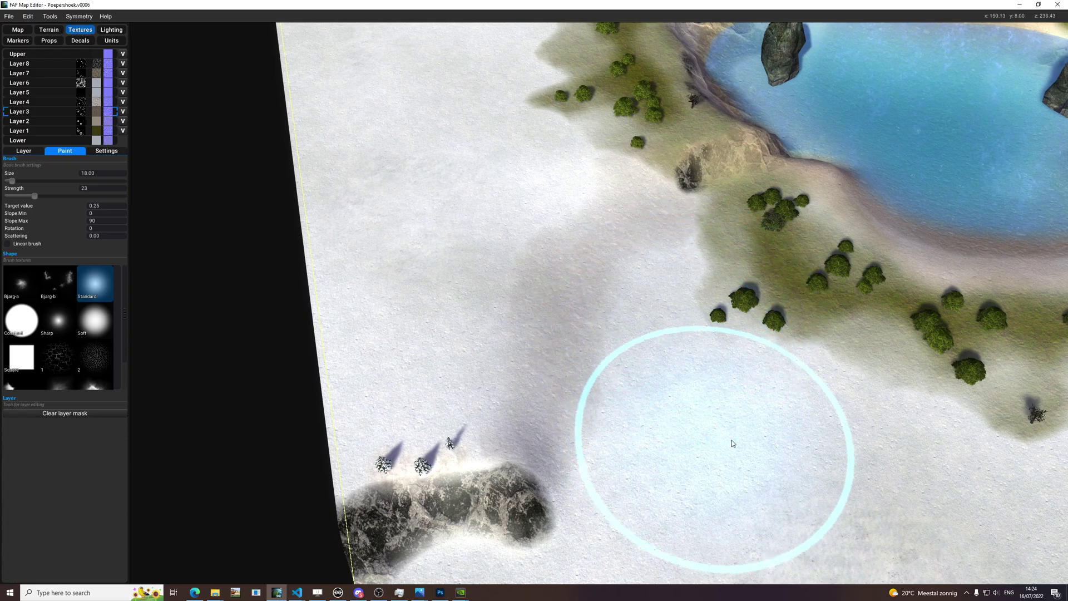
Examine the painted slopes around the lake and the grassy plateau, and check the gap in the corner ridge with the slope overlay
{"action": "key", "text": "space"}
{"action": "scroll", "coordinate": [565, 241], "scroll_direction": "up", "scroll_amount": 2}
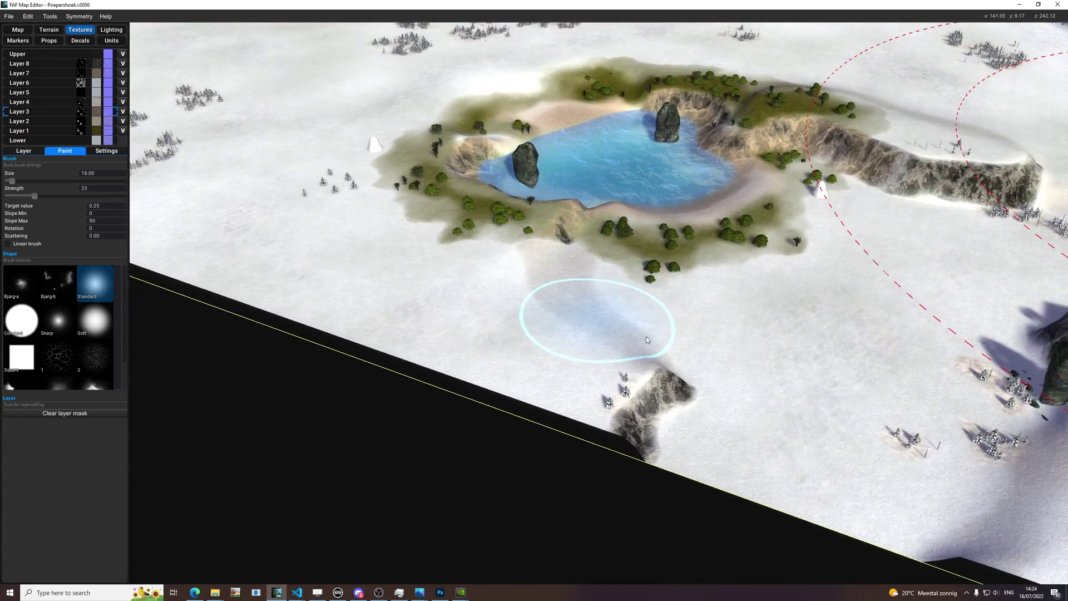
{"action": "scroll", "coordinate": [633, 331], "scroll_direction": "down", "scroll_amount": 3}
{"action": "scroll", "coordinate": [608, 285], "scroll_direction": "up", "scroll_amount": 3}
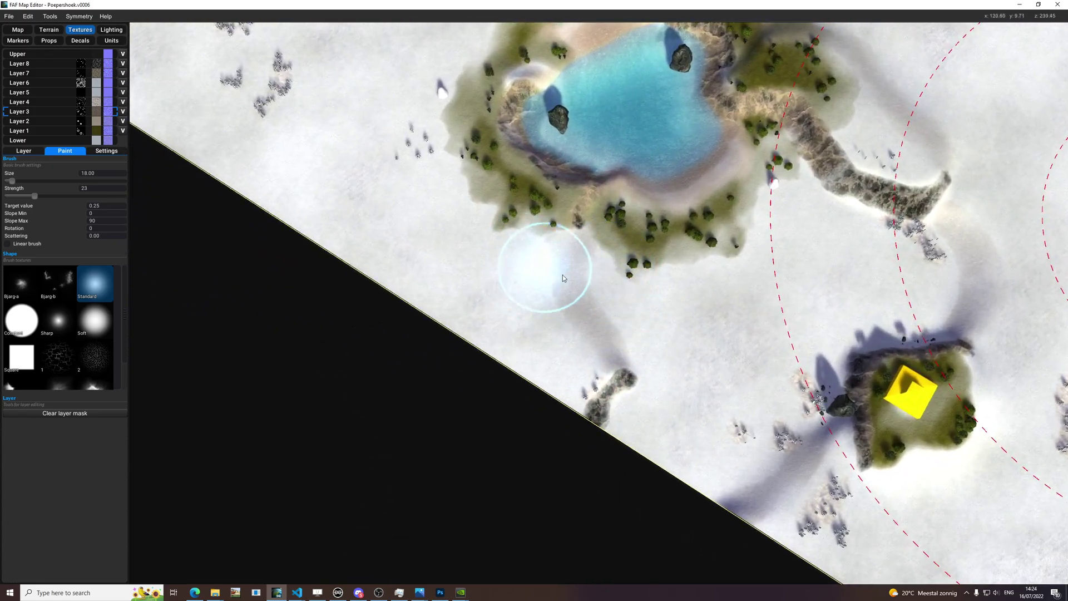
{"action": "scroll", "coordinate": [562, 276], "scroll_direction": "down", "scroll_amount": 3}
{"action": "scroll", "coordinate": [577, 282], "scroll_direction": "up", "scroll_amount": 4}
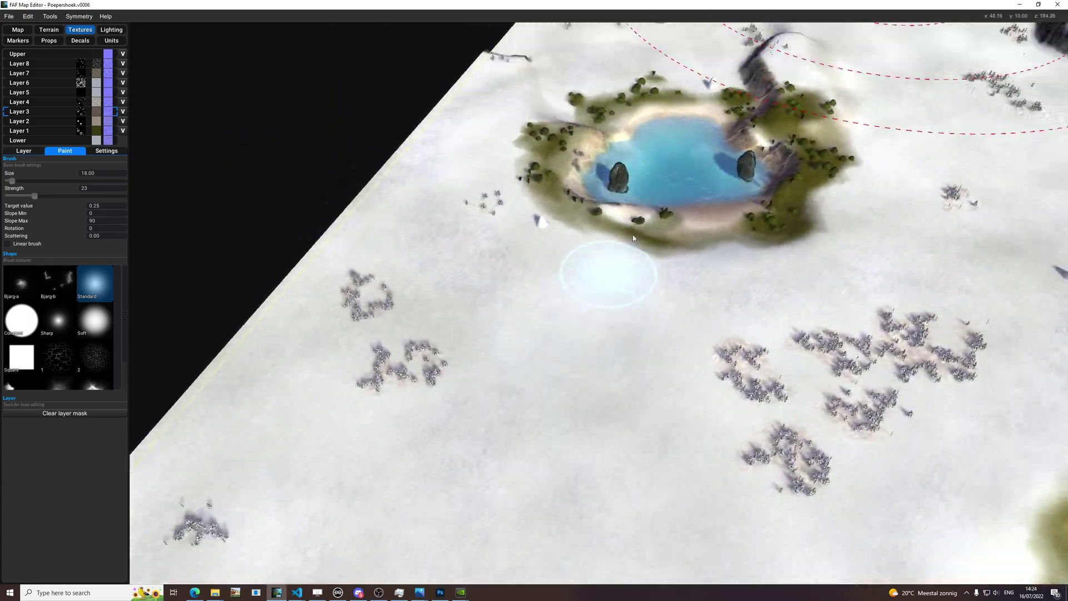
{"action": "scroll", "coordinate": [623, 250], "scroll_direction": "down", "scroll_amount": 3}
{"action": "scroll", "coordinate": [781, 326], "scroll_direction": "up", "scroll_amount": 4}
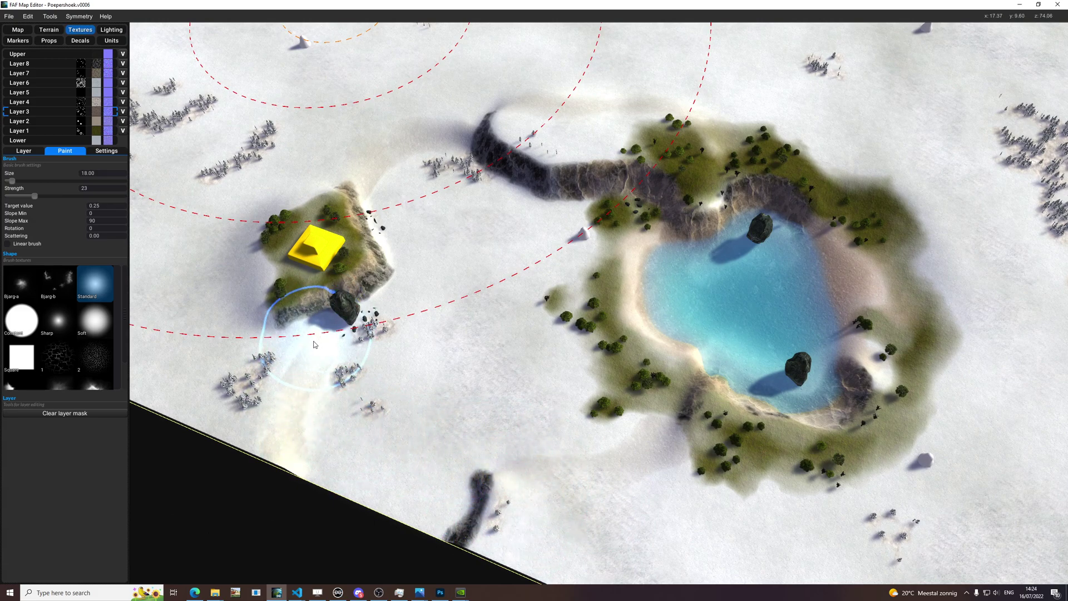
{"action": "scroll", "coordinate": [391, 333], "scroll_direction": "down", "scroll_amount": 3}
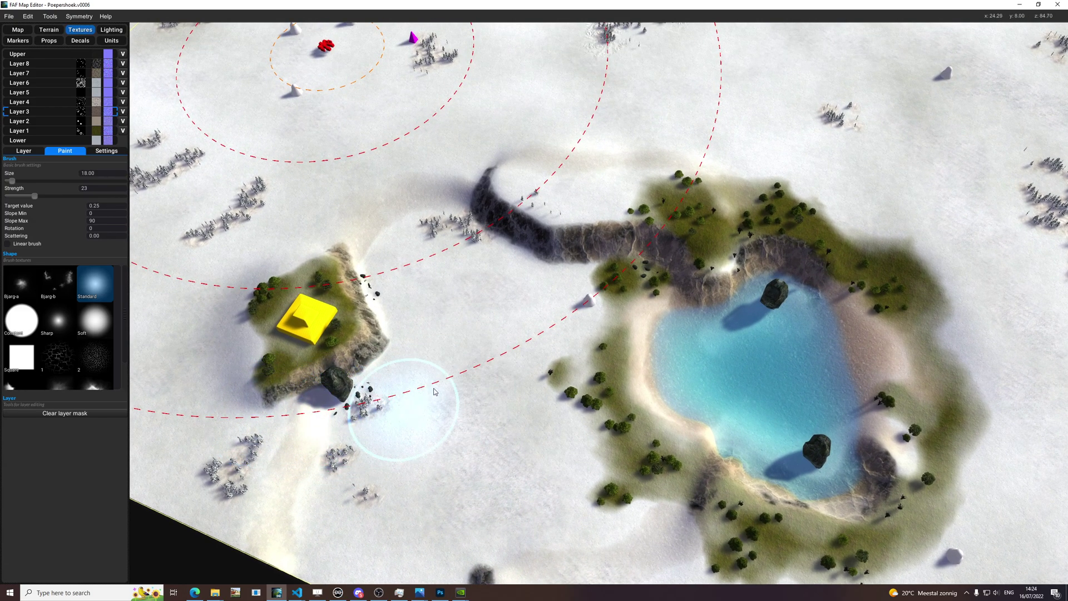
{"action": "scroll", "coordinate": [386, 405], "scroll_direction": "up", "scroll_amount": 3}
{"action": "scroll", "coordinate": [496, 394], "scroll_direction": "down", "scroll_amount": 3}
{"action": "scroll", "coordinate": [437, 266], "scroll_direction": "up", "scroll_amount": 4}
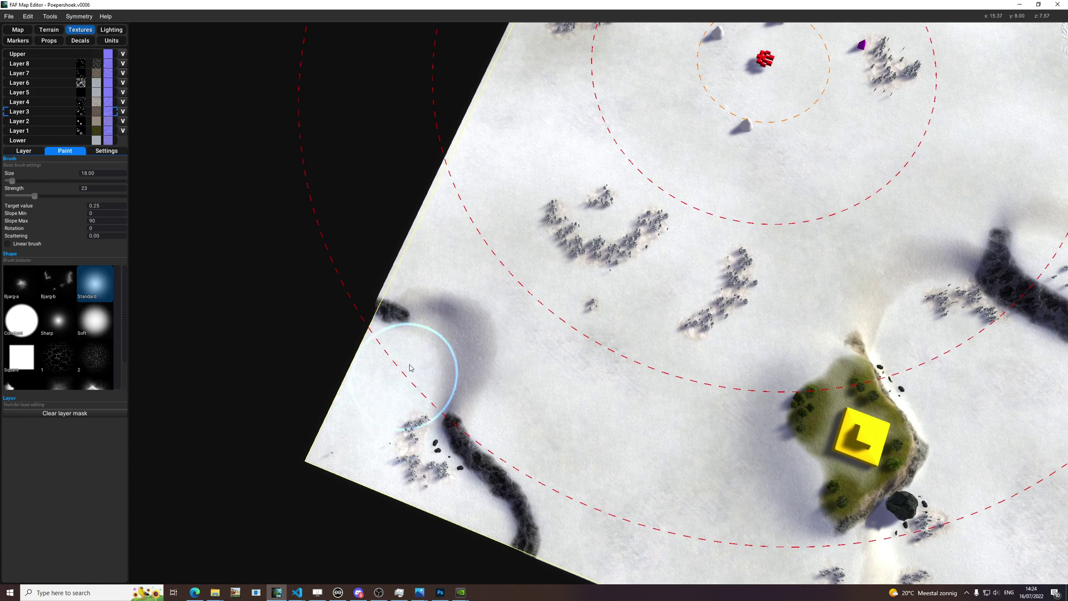
{"action": "middle_click_drag", "start_coordinate": [605, 354], "coordinate": [945, 180]}
{"action": "scroll", "coordinate": [834, 278], "scroll_direction": "up", "scroll_amount": 6}
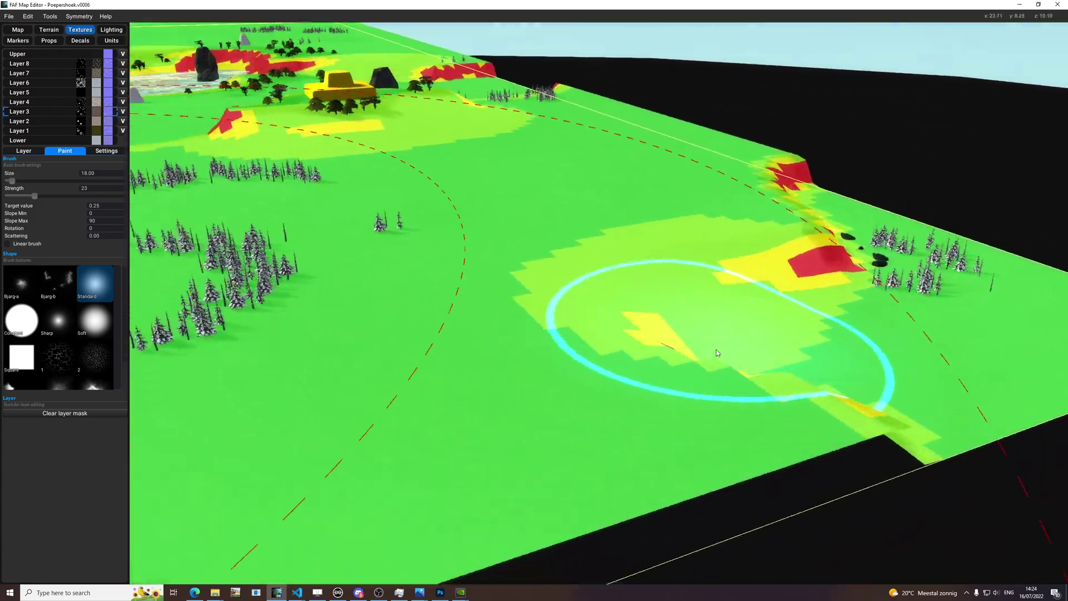
{"action": "key", "text": "t"}
{"action": "middle_click_drag", "start_coordinate": [716, 352], "coordinate": [481, 346]}
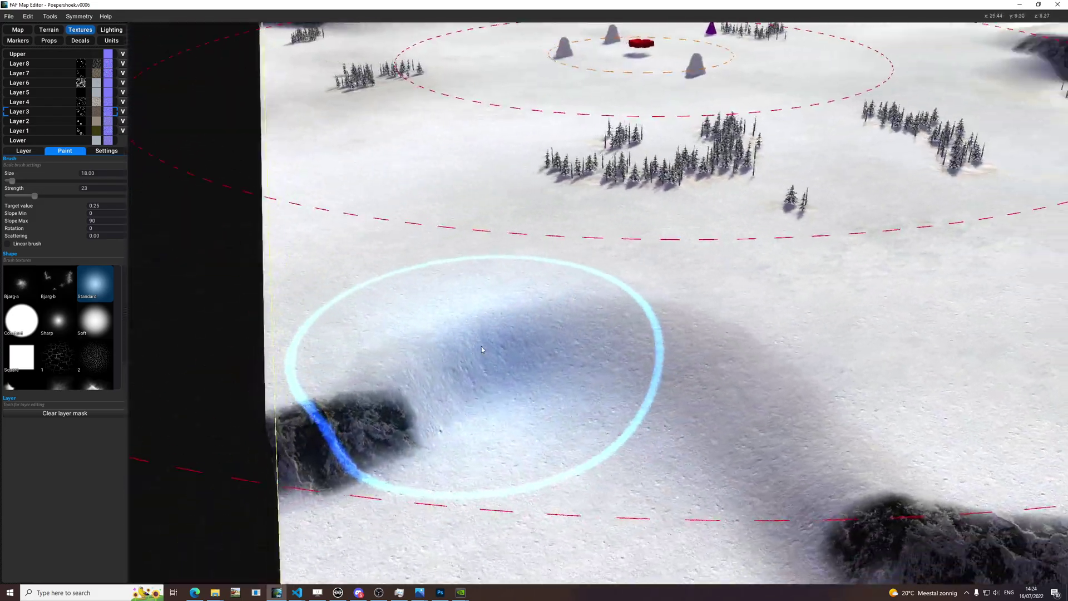
Switch to Layer 8 with a size 6 brush and target value 1, and extend the dark rock at the end of the short corner ridge
{"action": "left_click", "coordinate": [50, 63]}
{"action": "mouse_move", "coordinate": [558, 410]}
{"action": "middle_mouse_down"}
{"action": "mouse_move", "coordinate": [519, 455]}
{"action": "mouse_move", "coordinate": [418, 386]}
{"action": "middle_mouse_up"}
{"action": "left_click_drag", "start_coordinate": [418, 386], "coordinate": [405, 386]}
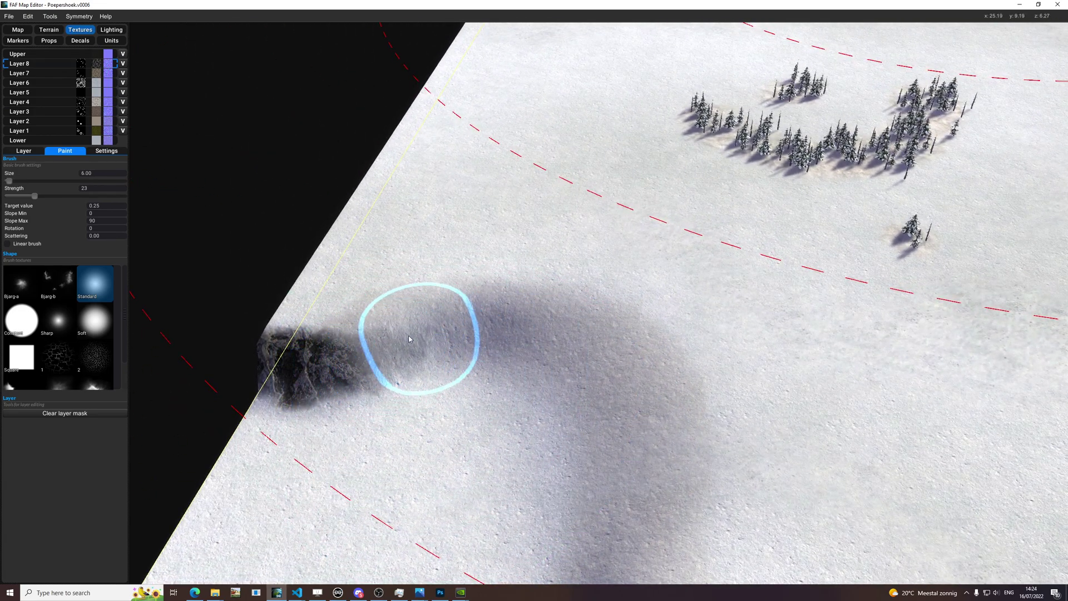
{"action": "left_click_drag", "start_coordinate": [366, 329], "coordinate": [304, 318]}
{"action": "left_click", "coordinate": [114, 208]}
{"action": "type", "text": "1"}
{"action": "key", "text": "Return"}
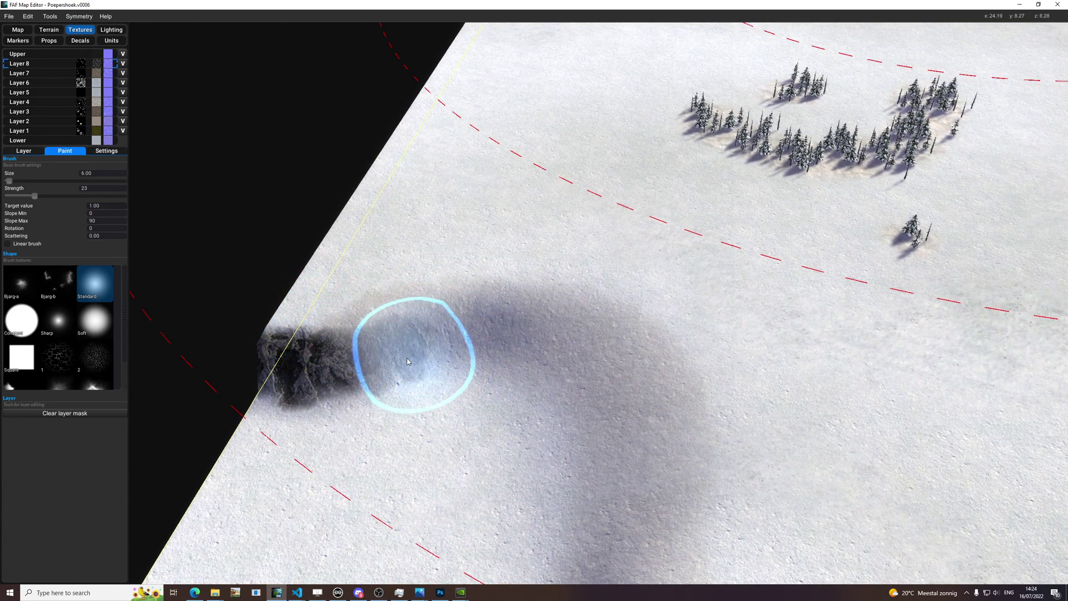
{"action": "left_click_drag", "start_coordinate": [418, 353], "coordinate": [329, 357]}
{"action": "left_click_drag", "start_coordinate": [443, 329], "coordinate": [418, 397]}
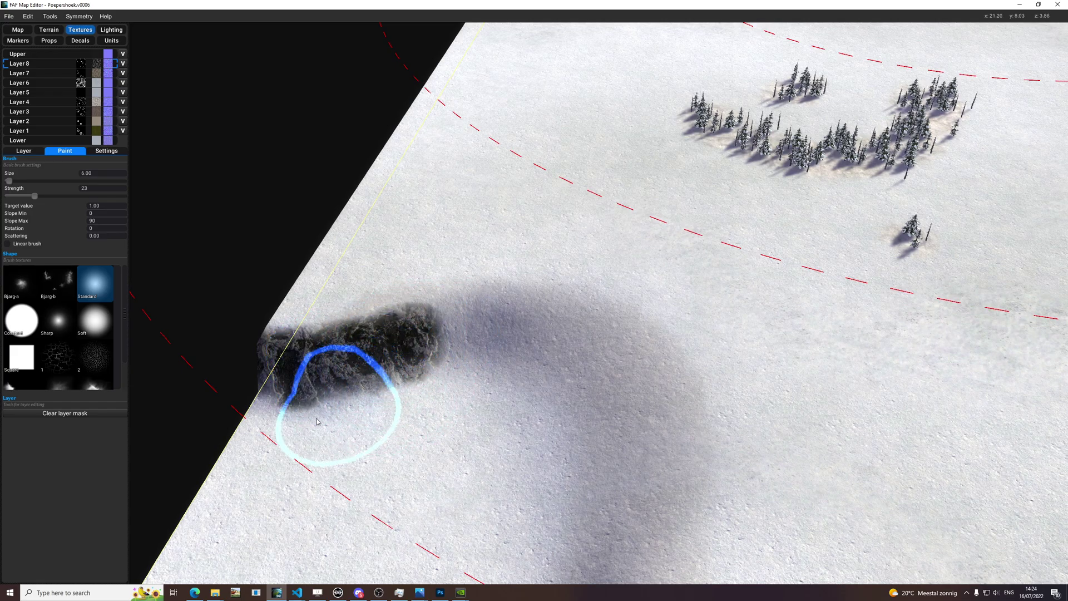
Paint Layer 8 rock over the ridge ends on both sides of the gap in the snowy corner
{"action": "mouse_move", "coordinate": [443, 364]}
{"action": "middle_mouse_down"}
{"action": "mouse_move", "coordinate": [574, 307]}
{"action": "mouse_move", "coordinate": [567, 344]}
{"action": "middle_mouse_up"}
{"action": "mouse_move", "coordinate": [498, 409]}
{"action": "left_mouse_down"}
{"action": "mouse_move", "coordinate": [606, 423]}
{"action": "mouse_move", "coordinate": [533, 379]}
{"action": "left_mouse_up"}
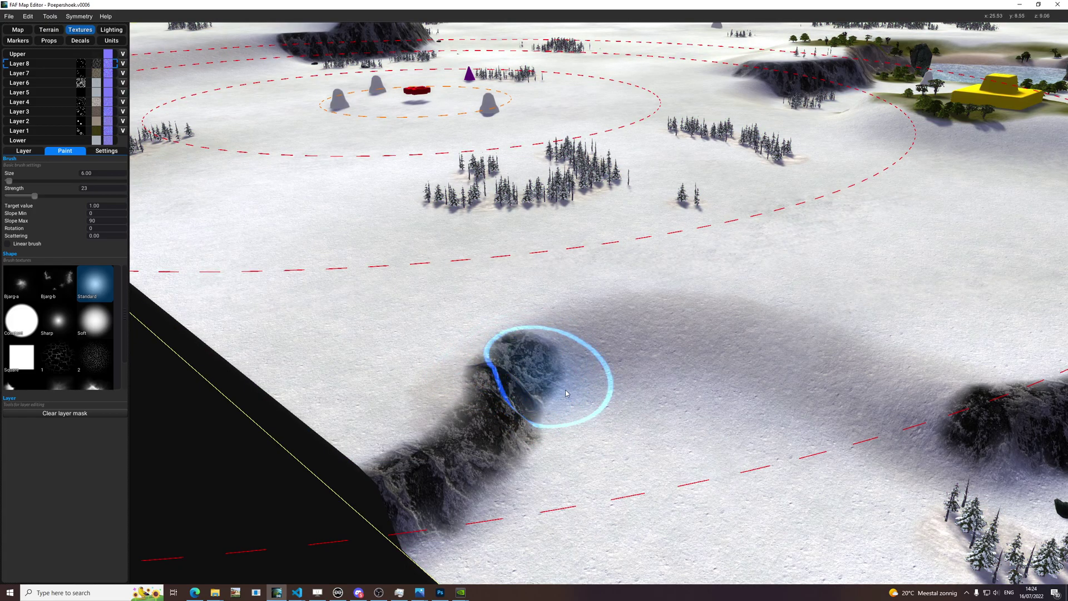
{"action": "middle_click_drag", "start_coordinate": [734, 417], "coordinate": [653, 400]}
{"action": "left_click_drag", "start_coordinate": [652, 400], "coordinate": [578, 407]}
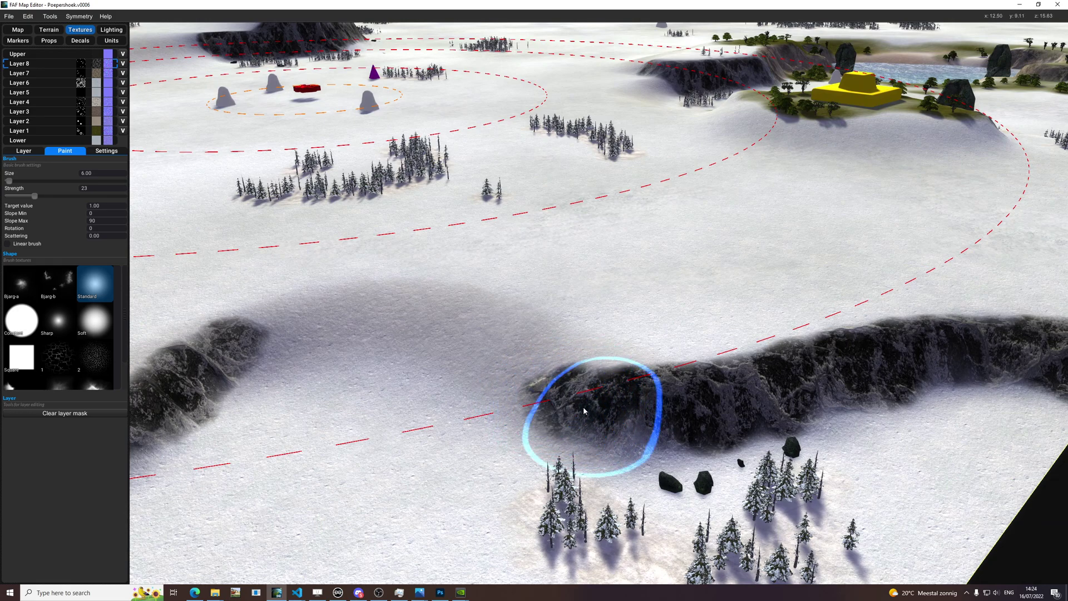
Examine the ridge ends, the plateau cliffs and the painted slopes across the rest of the map
{"action": "middle_click_drag", "start_coordinate": [890, 473], "coordinate": [724, 457]}
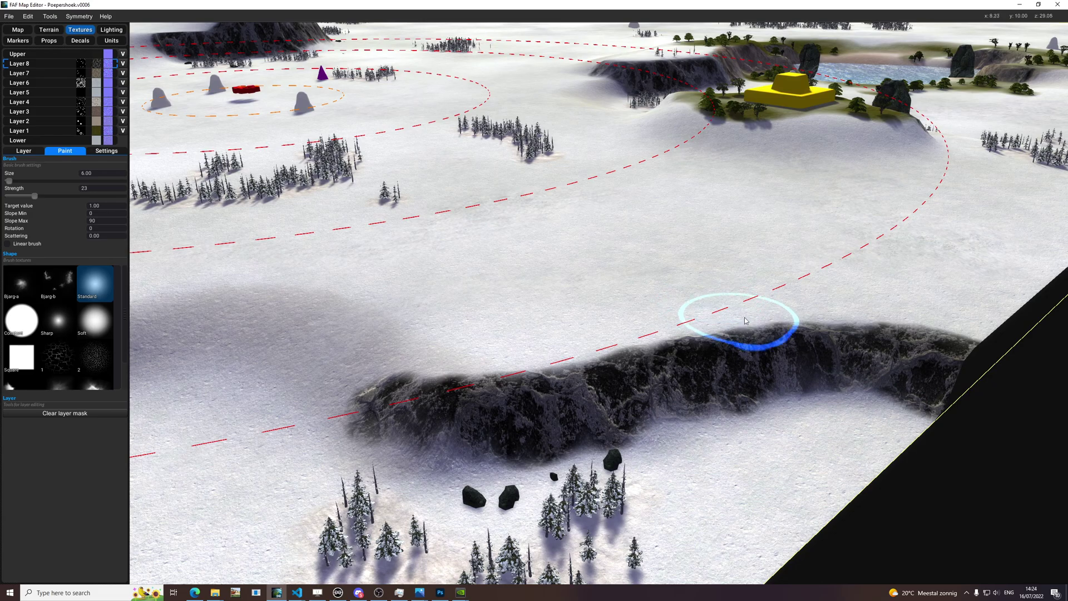
{"action": "scroll", "coordinate": [907, 314], "scroll_direction": "down", "scroll_amount": 5}
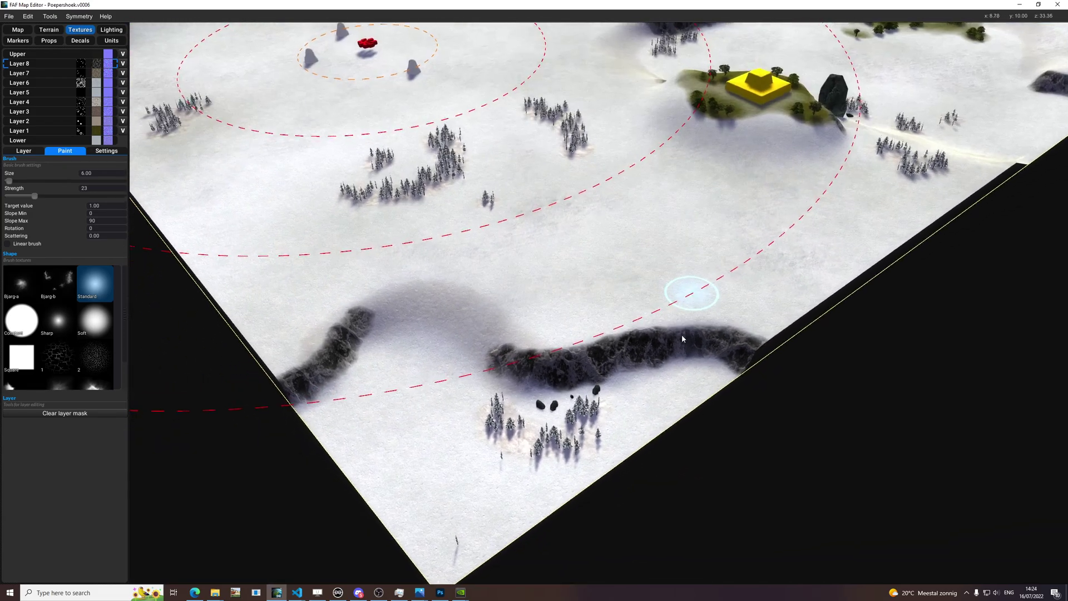
{"action": "middle_click_drag", "start_coordinate": [691, 293], "coordinate": [656, 433]}
{"action": "scroll", "coordinate": [673, 311], "scroll_direction": "up", "scroll_amount": 4}
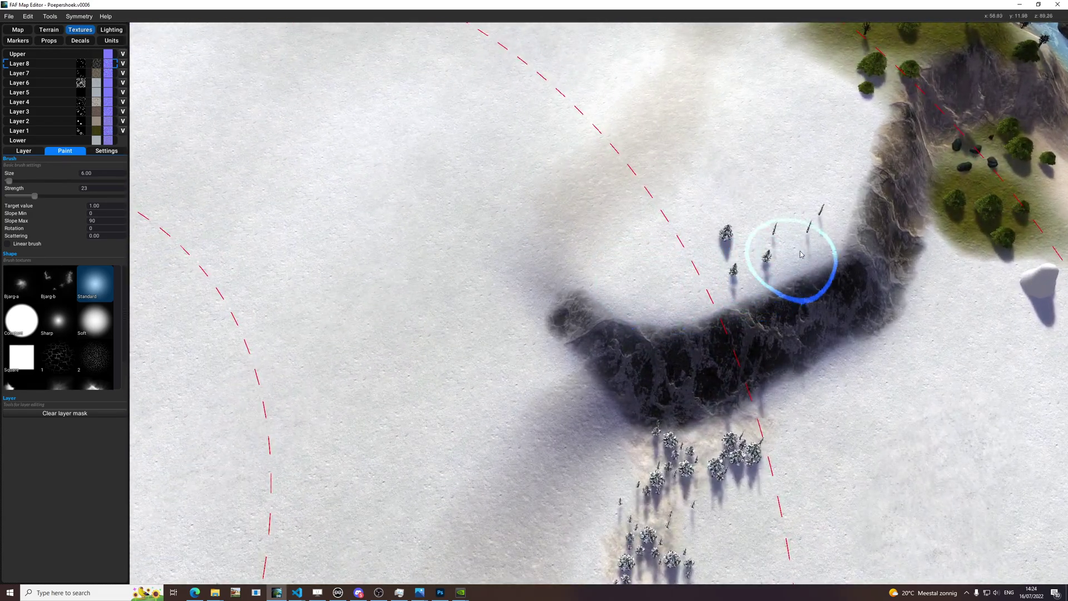
{"action": "scroll", "coordinate": [825, 305], "scroll_direction": "down", "scroll_amount": 8}
{"action": "scroll", "coordinate": [729, 291], "scroll_direction": "up", "scroll_amount": 4}
{"action": "middle_click_drag", "start_coordinate": [708, 281], "coordinate": [489, 239]}
{"action": "scroll", "coordinate": [681, 251], "scroll_direction": "down", "scroll_amount": 5}
{"action": "scroll", "coordinate": [696, 226], "scroll_direction": "up", "scroll_amount": 5}
{"action": "scroll", "coordinate": [696, 226], "scroll_direction": "down", "scroll_amount": 5}
{"action": "scroll", "coordinate": [686, 451], "scroll_direction": "up", "scroll_amount": 7}
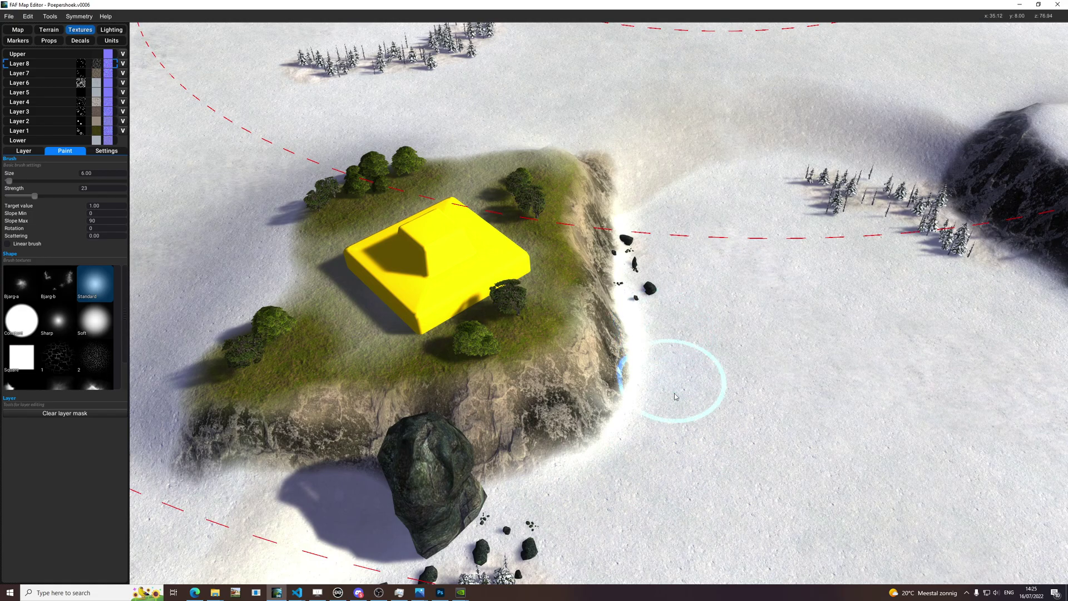
{"action": "scroll", "coordinate": [661, 279], "scroll_direction": "down", "scroll_amount": 6}
{"action": "scroll", "coordinate": [667, 362], "scroll_direction": "up", "scroll_amount": 8}
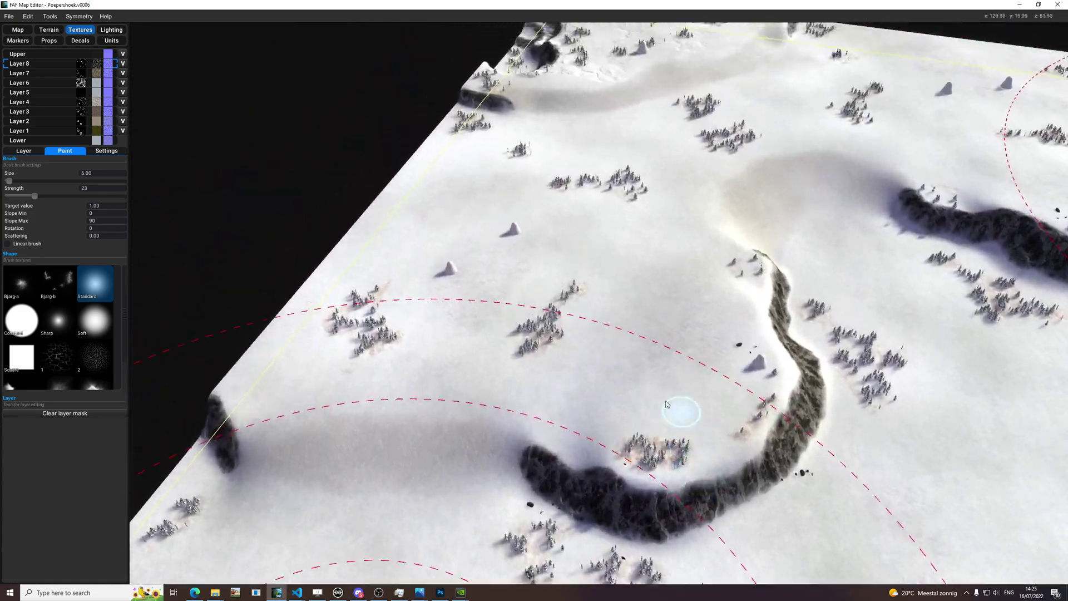
{"action": "scroll", "coordinate": [667, 403], "scroll_direction": "down", "scroll_amount": 10}
{"action": "middle_click_drag", "start_coordinate": [666, 404], "coordinate": [634, 334]}
{"action": "scroll", "coordinate": [549, 318], "scroll_direction": "up", "scroll_amount": 10}
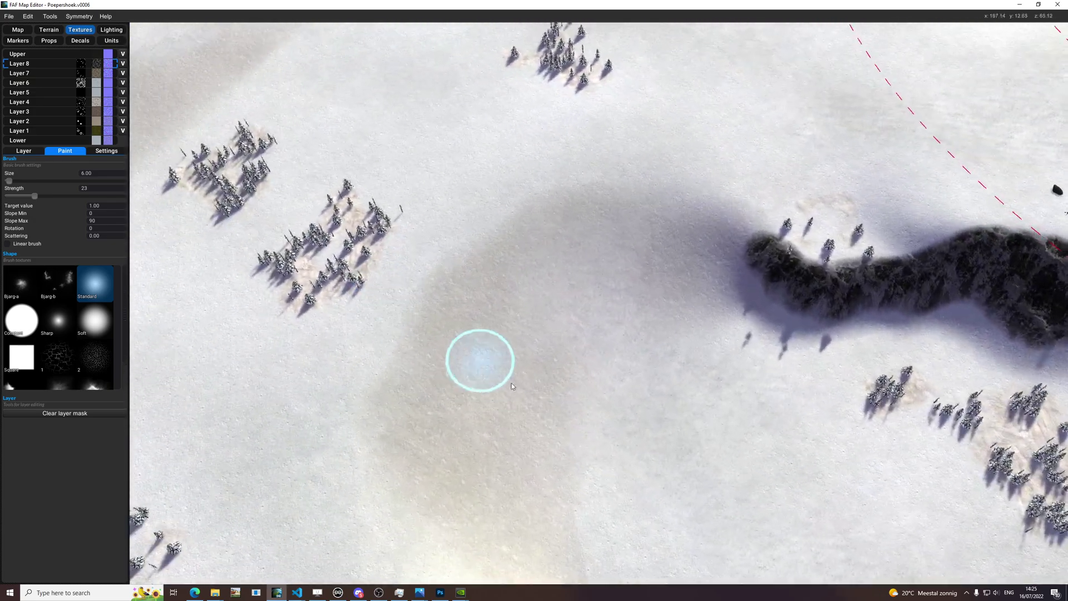
{"action": "scroll", "coordinate": [502, 368], "scroll_direction": "down", "scroll_amount": 4}
{"action": "middle_click_drag", "start_coordinate": [502, 367], "coordinate": [819, 299]}
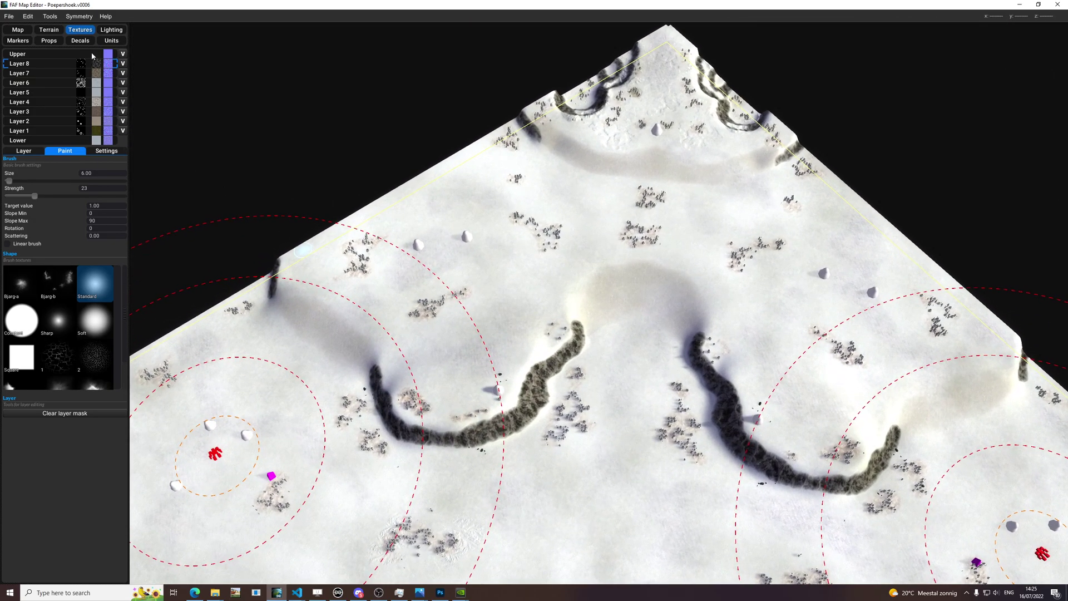
Add a new decal type, set it to Normals, and assign erosion018_normals from the common decals as its texture
{"action": "left_click", "coordinate": [80, 40]}
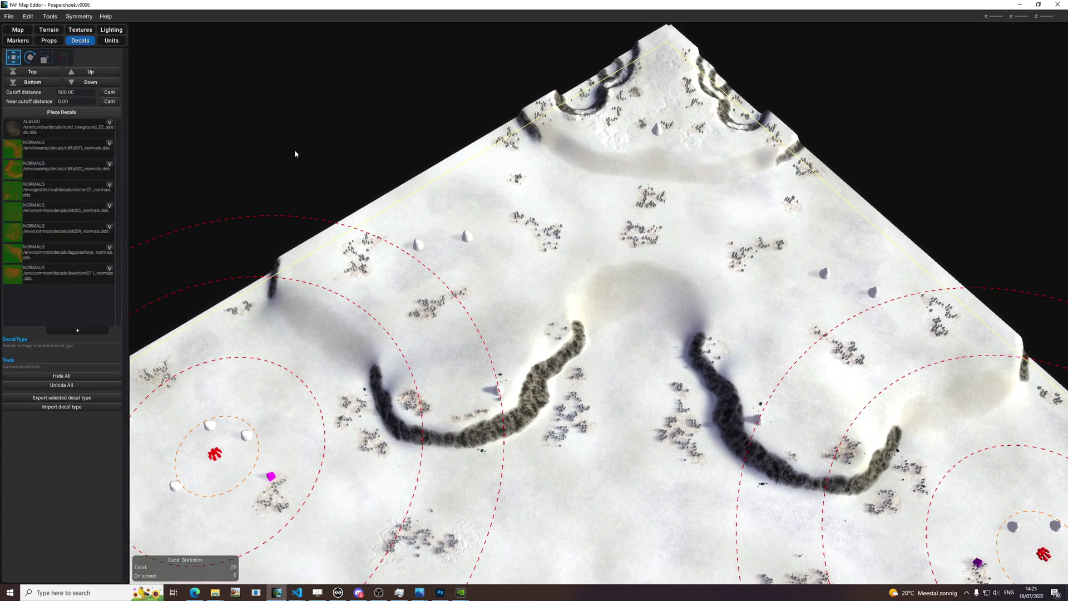
{"action": "scroll", "coordinate": [220, 116], "scroll_direction": "up", "scroll_amount": 5}
{"action": "left_click", "coordinate": [62, 332]}
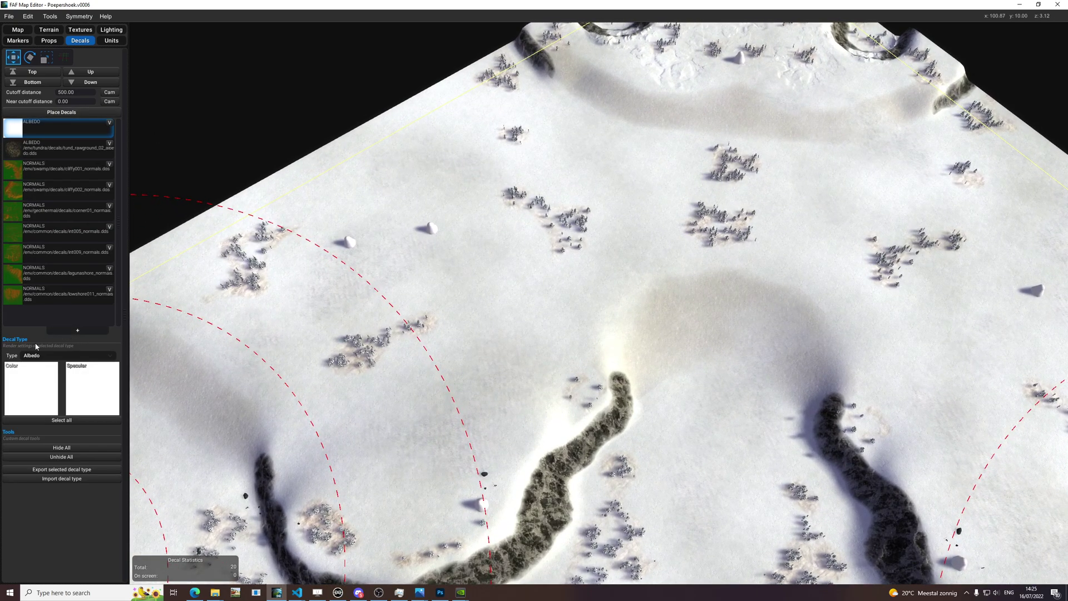
{"action": "left_click", "coordinate": [36, 358]}
{"action": "left_click", "coordinate": [110, 360]}
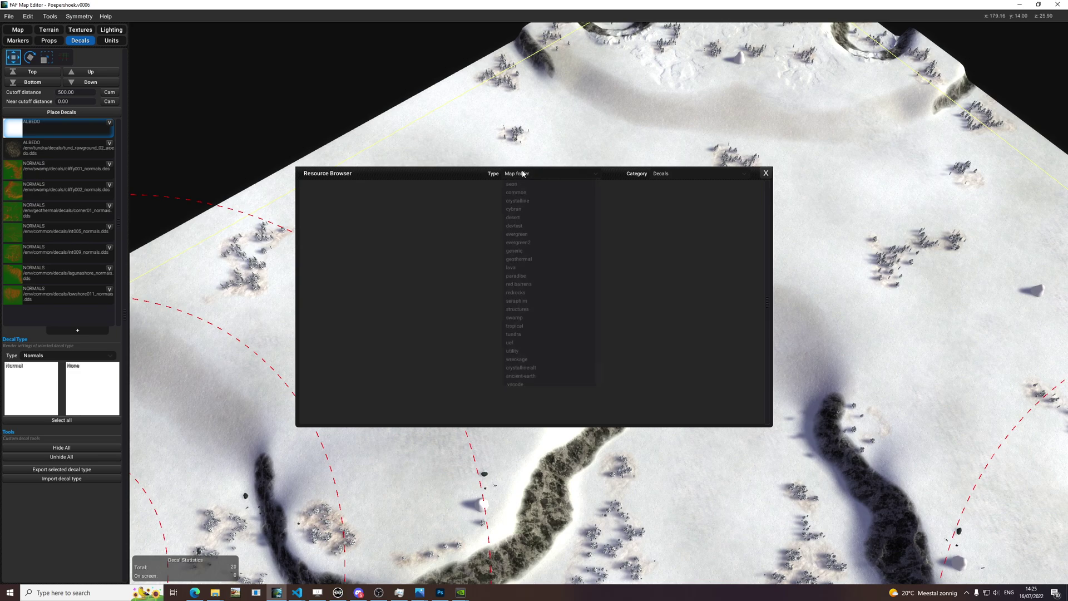
{"action": "left_click", "coordinate": [516, 193]}
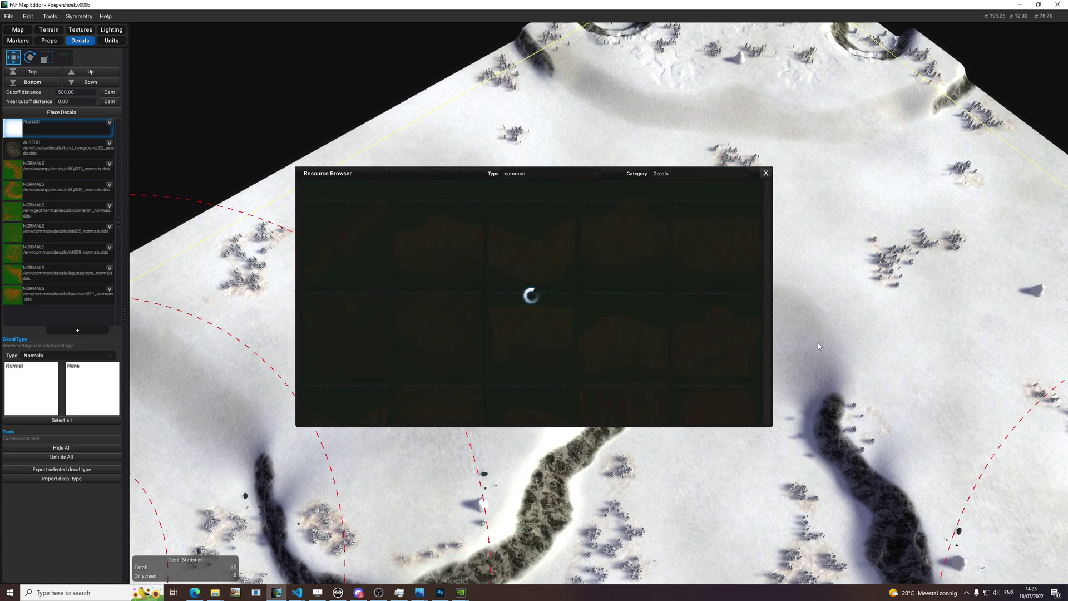
{"action": "left_click_drag", "start_coordinate": [41, 384], "coordinate": [39, 384]}
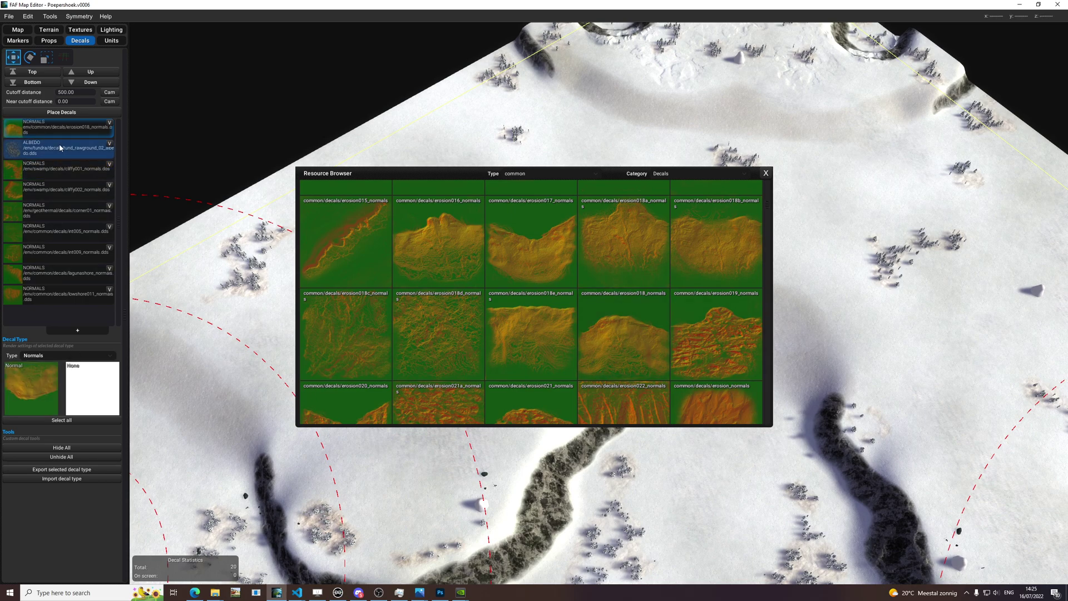
Place mirrored erosion018_normals decals along the curved slope between the two ridge ends, scaling and rotating them to follow it
{"action": "left_click_drag", "start_coordinate": [328, 175], "coordinate": [906, 290]}
{"action": "scroll", "coordinate": [711, 343], "scroll_direction": "up", "scroll_amount": 10}
{"action": "key", "text": "r"}
{"action": "key", "text": "e"}
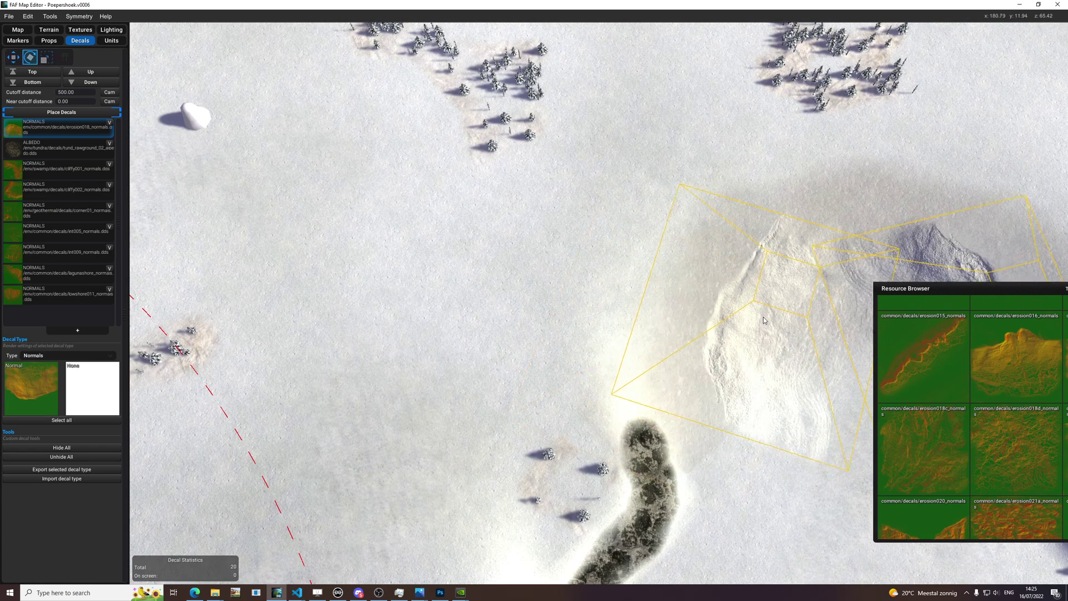
{"action": "left_click", "coordinate": [653, 328]}
{"action": "key", "text": "e"}
{"action": "key", "text": "w"}
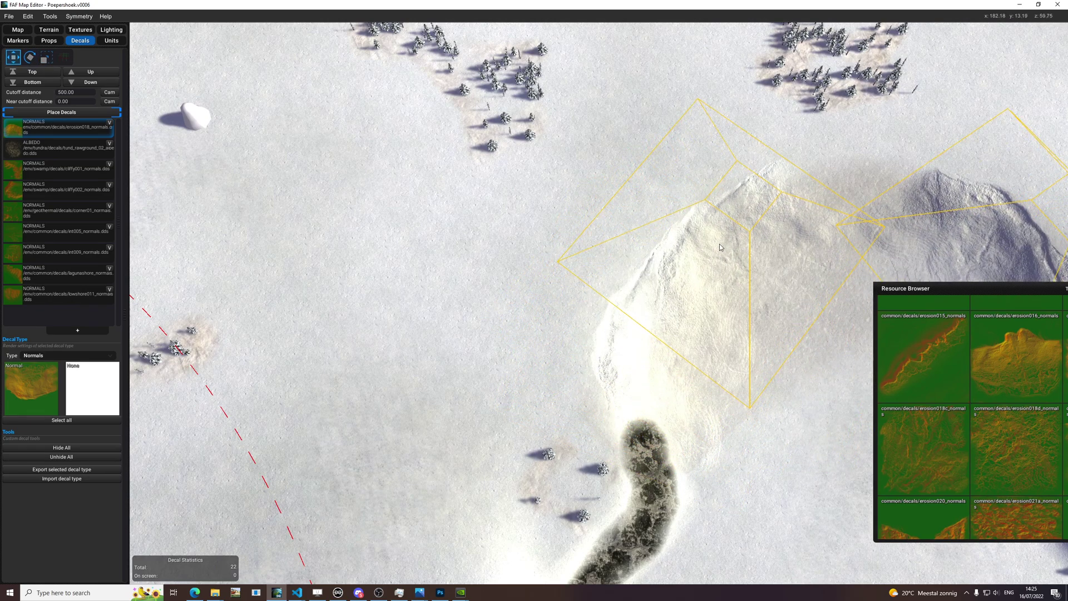
{"action": "left_click", "coordinate": [717, 228]}
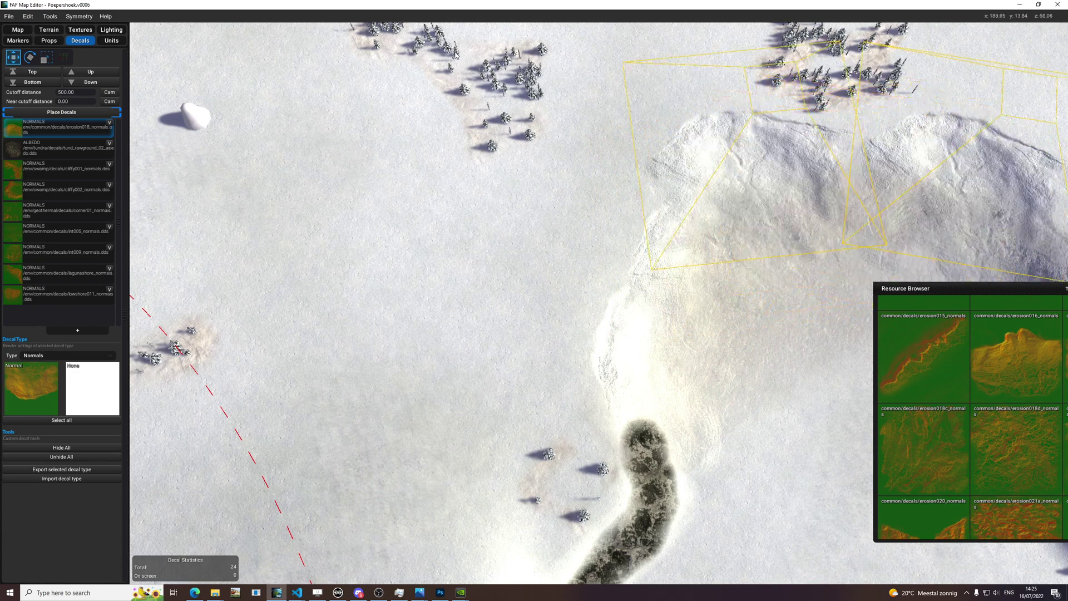
Set symmetry to None and place a single erosion018_normals decal at the middle of the curved slope
{"action": "left_click", "coordinate": [109, 31]}
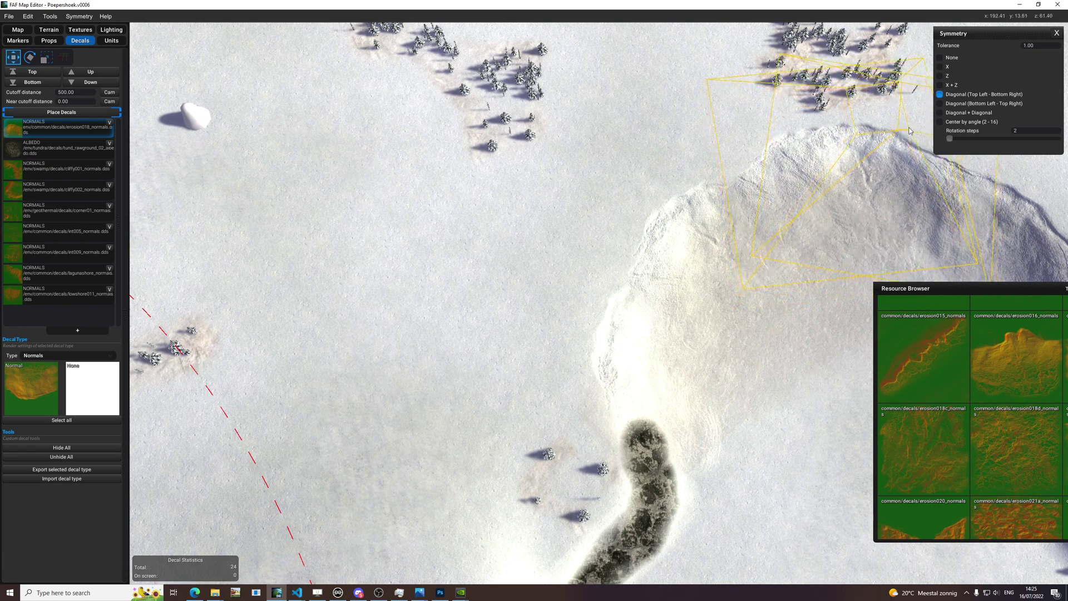
{"action": "left_click", "coordinate": [940, 57]}
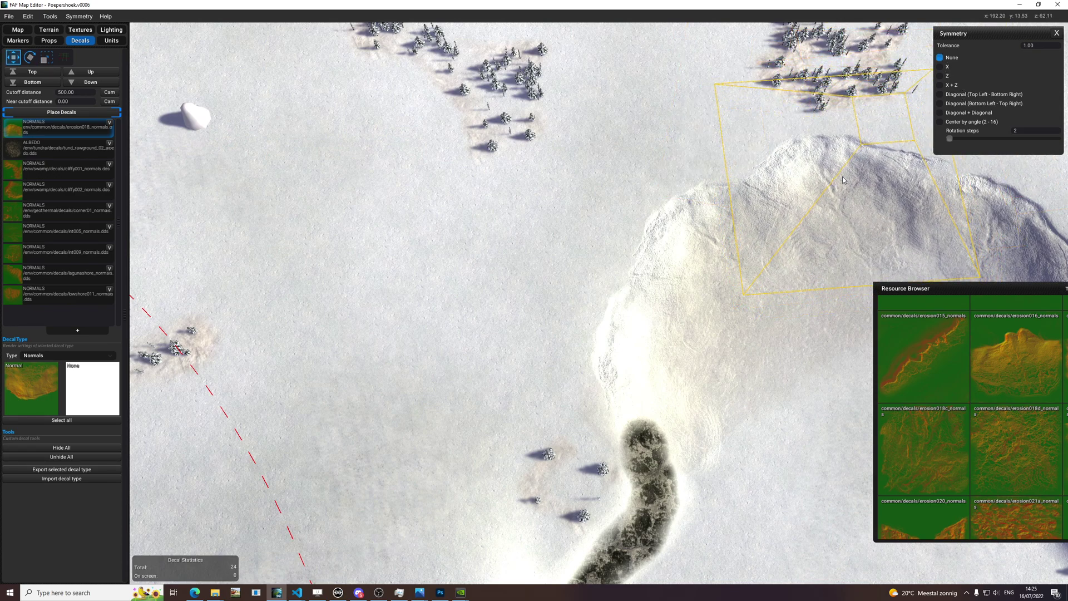
{"action": "left_click", "coordinate": [856, 191]}
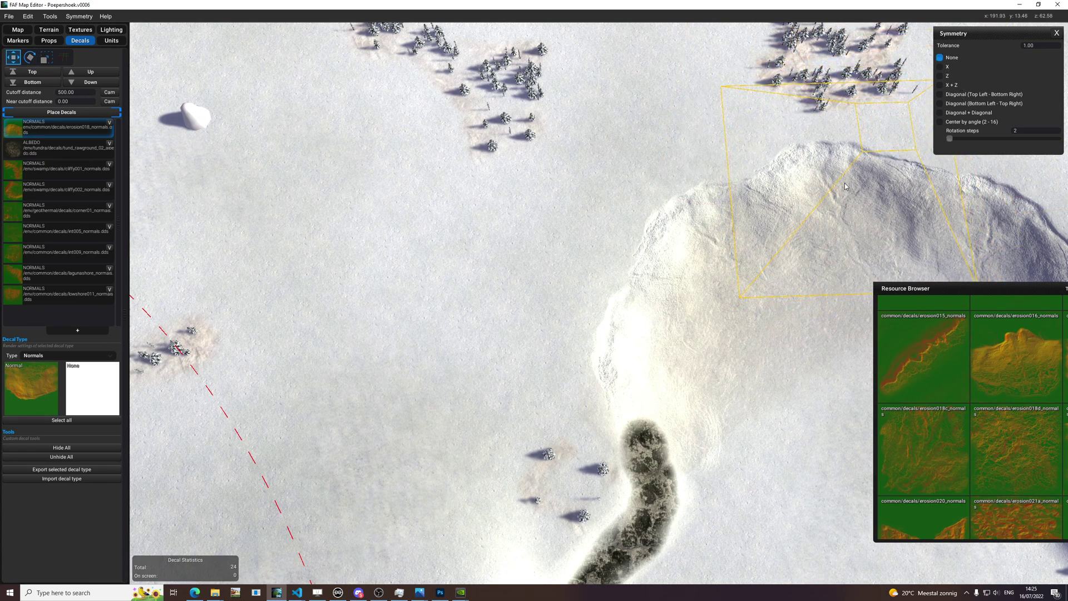
Place a rotated erosion018_normals decal on the next slope, beside the end of the long dark ridge
{"action": "scroll", "coordinate": [826, 202], "scroll_direction": "up", "scroll_amount": 1}
{"action": "scroll", "coordinate": [825, 202], "scroll_direction": "down", "scroll_amount": 5}
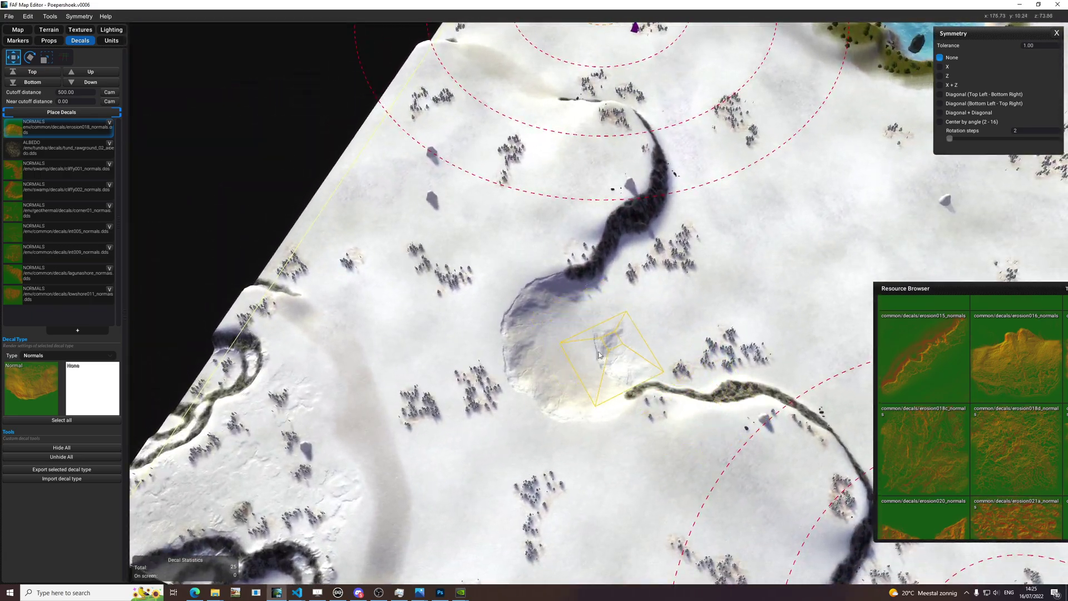
{"action": "scroll", "coordinate": [595, 348], "scroll_direction": "up", "scroll_amount": 3}
{"action": "scroll", "coordinate": [723, 317], "scroll_direction": "up", "scroll_amount": 2}
{"action": "scroll", "coordinate": [804, 296], "scroll_direction": "down", "scroll_amount": 2}
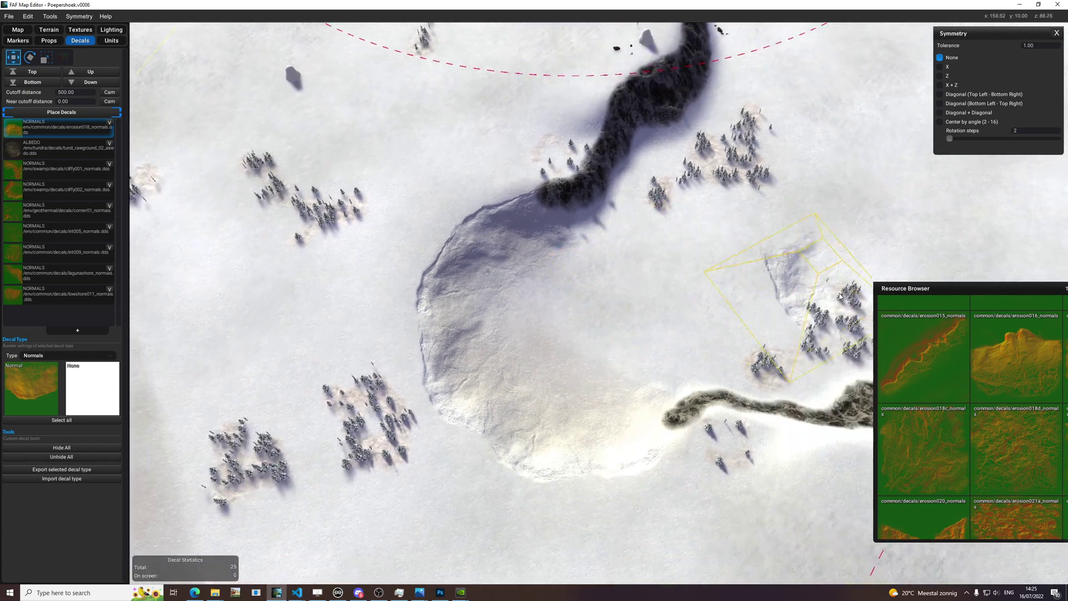
{"action": "scroll", "coordinate": [668, 395], "scroll_direction": "up", "scroll_amount": 2}
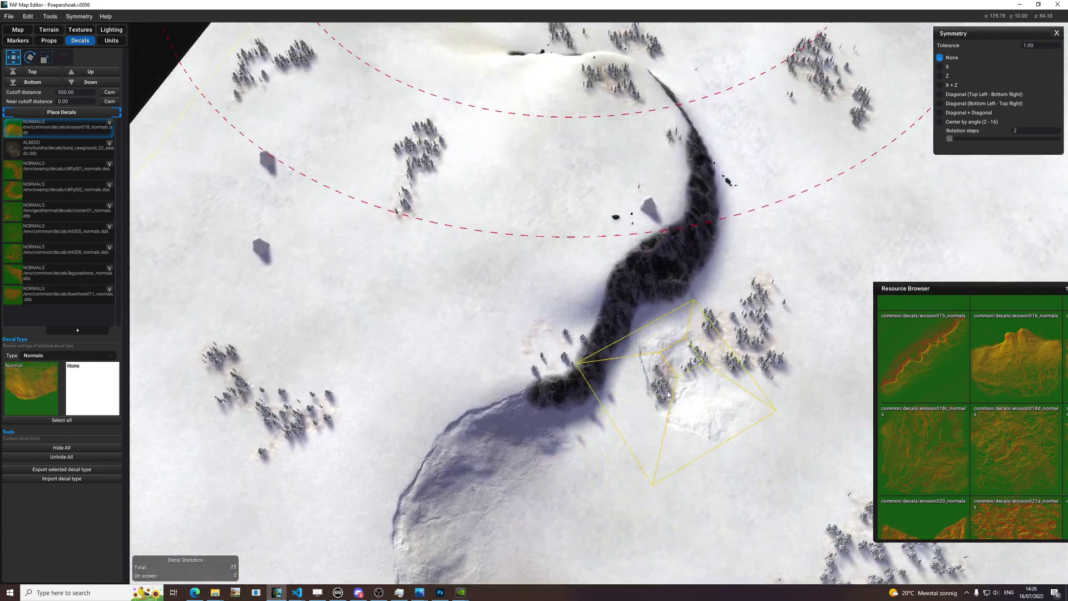
{"action": "scroll", "coordinate": [668, 395], "scroll_direction": "up", "scroll_amount": 4}
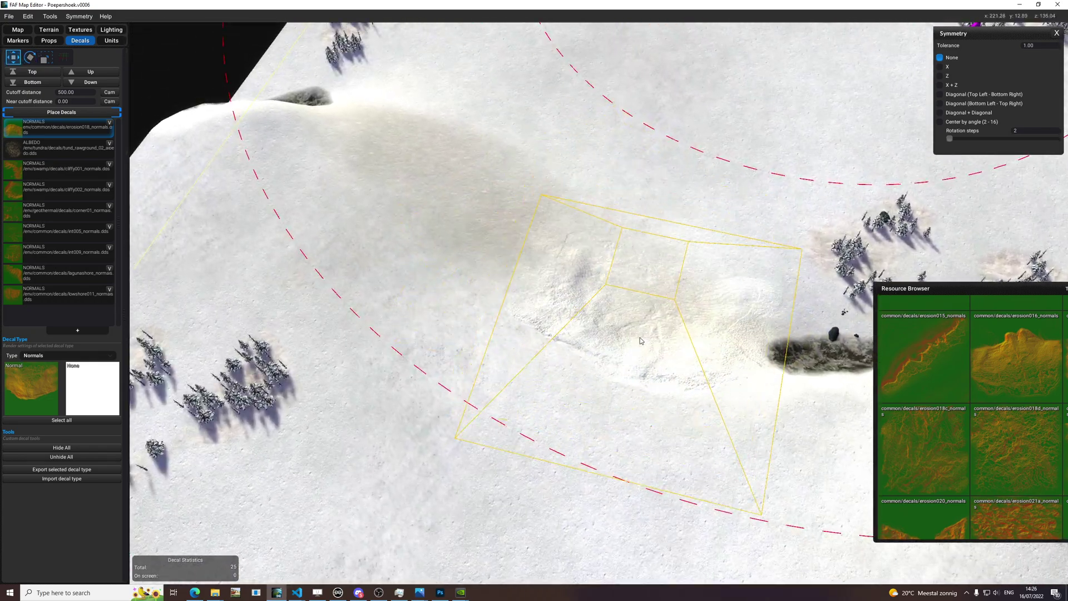
{"action": "key", "text": "e"}
{"action": "left_click", "coordinate": [655, 353]}
{"action": "key", "text": "e"}
{"action": "scroll", "coordinate": [518, 299], "scroll_direction": "down", "scroll_amount": 3}
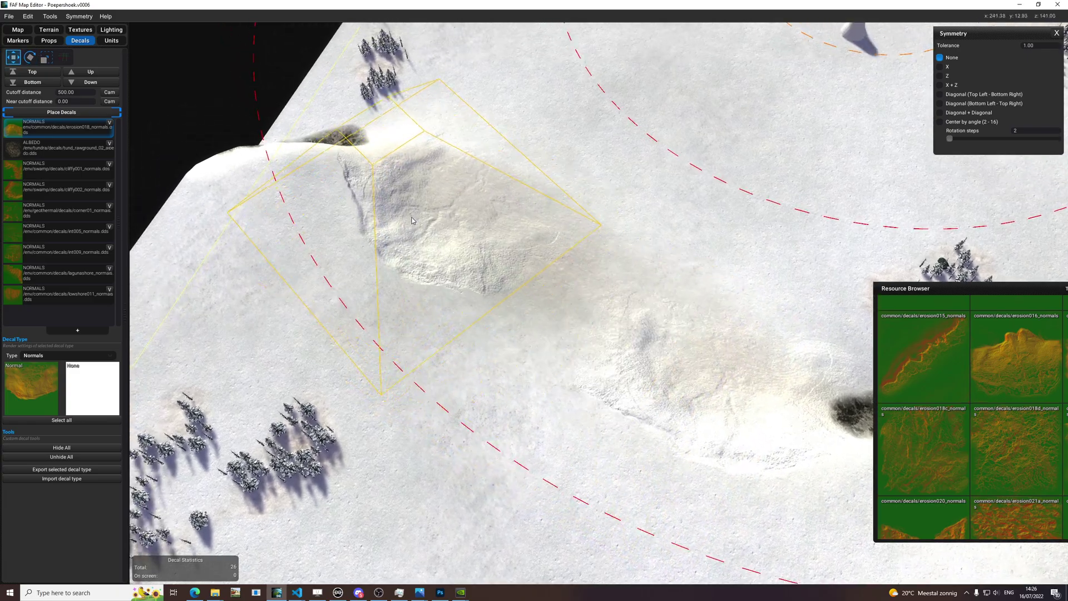
Add another decal type, set it to Normals, and assign erosion016_normals as its texture
{"action": "scroll", "coordinate": [175, 173], "scroll_direction": "up", "scroll_amount": 5}
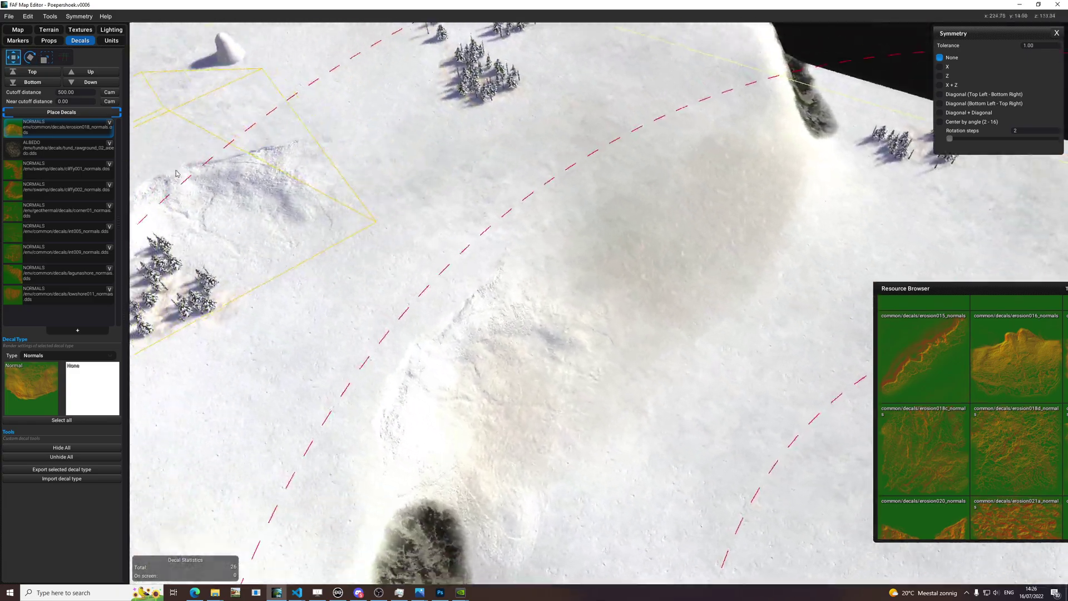
{"action": "scroll", "coordinate": [447, 281], "scroll_direction": "down", "scroll_amount": 6}
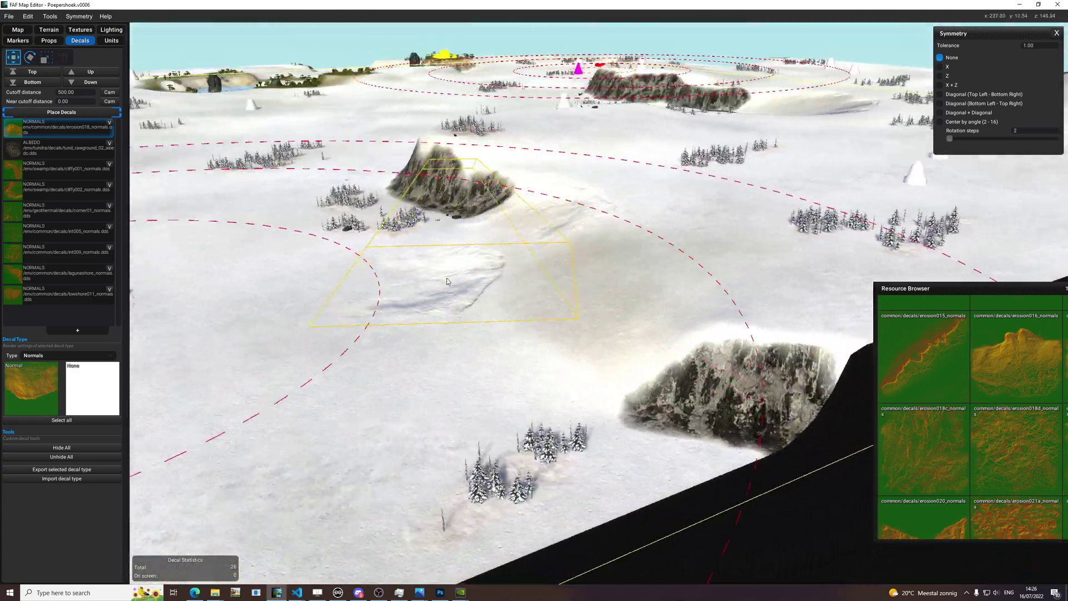
{"action": "scroll", "coordinate": [447, 280], "scroll_direction": "up", "scroll_amount": 6}
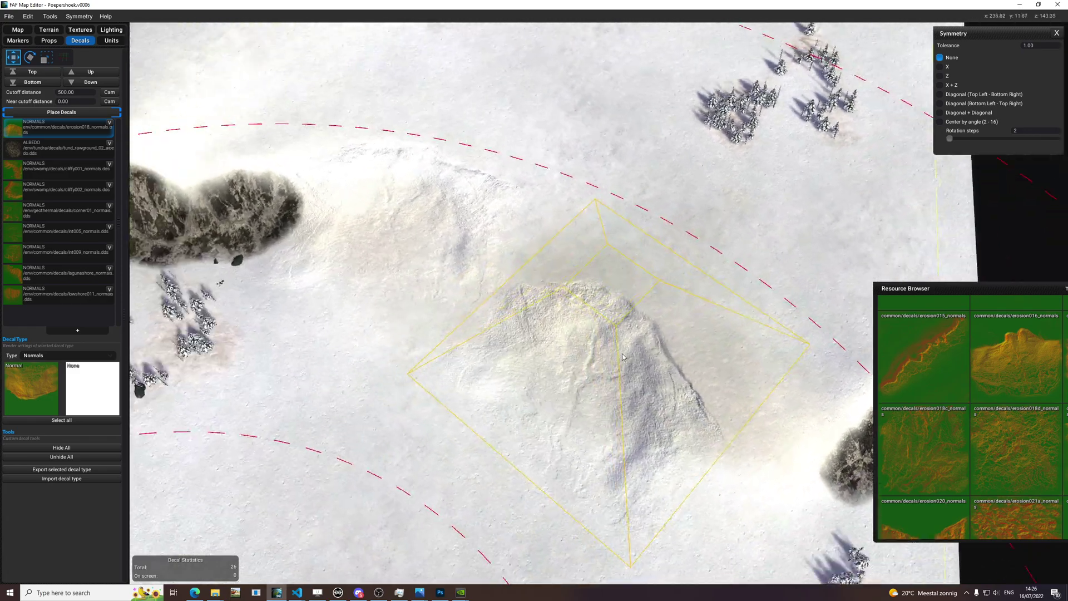
{"action": "left_click_drag", "start_coordinate": [911, 290], "coordinate": [698, 85]}
{"action": "left_click", "coordinate": [77, 329]}
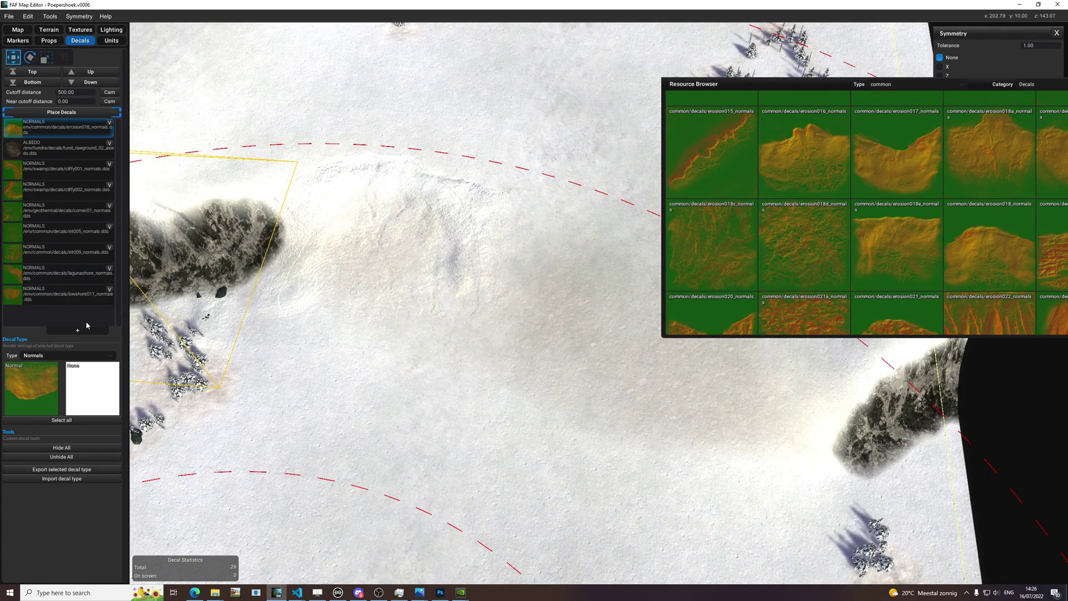
{"action": "left_click", "coordinate": [41, 366]}
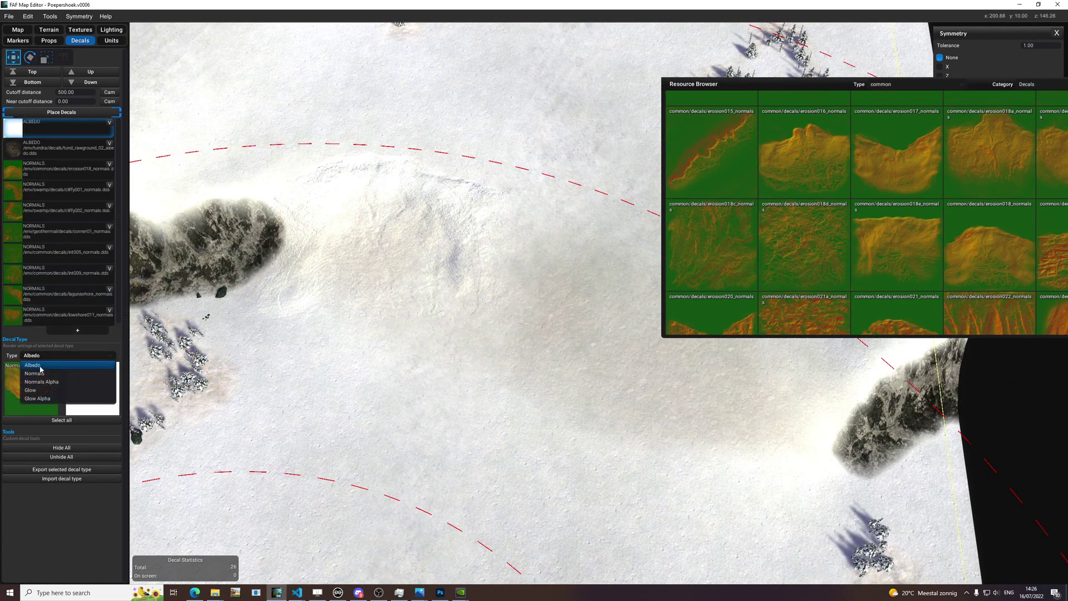
{"action": "left_click", "coordinate": [41, 373]}
{"action": "left_click_drag", "start_coordinate": [806, 176], "coordinate": [50, 126]}
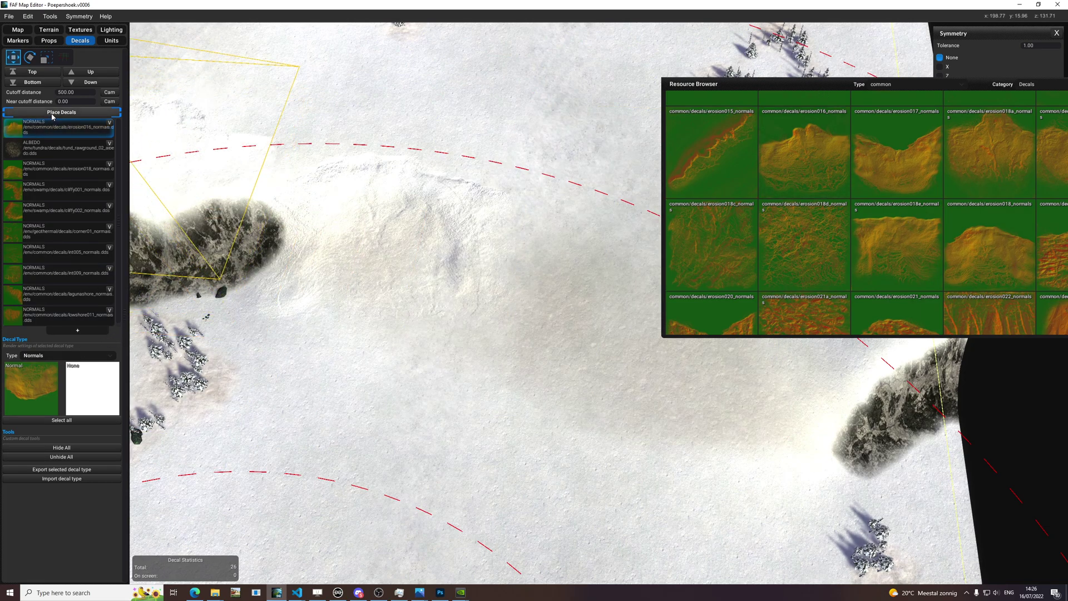
Place an erosion016_normals decal in the middle of the slope, scaled and rotated to continue the existing erosion
{"action": "middle_click_drag", "start_coordinate": [556, 253], "coordinate": [489, 261]}
{"action": "key", "text": "r"}
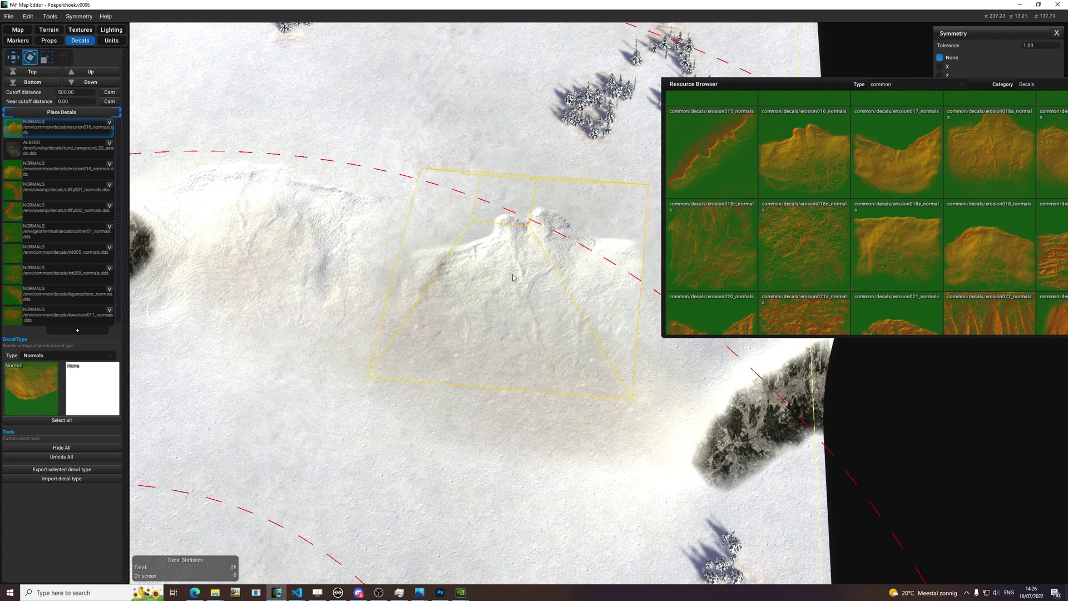
{"action": "key", "text": "e"}
{"action": "key", "text": "e"}
{"action": "key", "text": "e"}
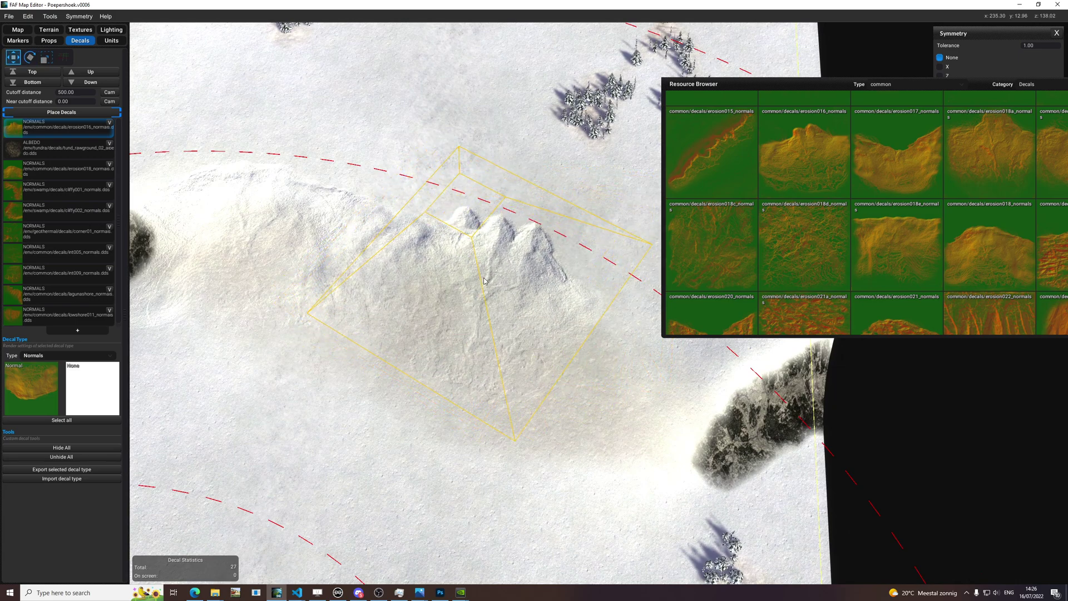
Place a rotated erosion018_normals decal where the slope meets the short ridge at the map edge
{"action": "middle_click_drag", "start_coordinate": [485, 281], "coordinate": [445, 264]}
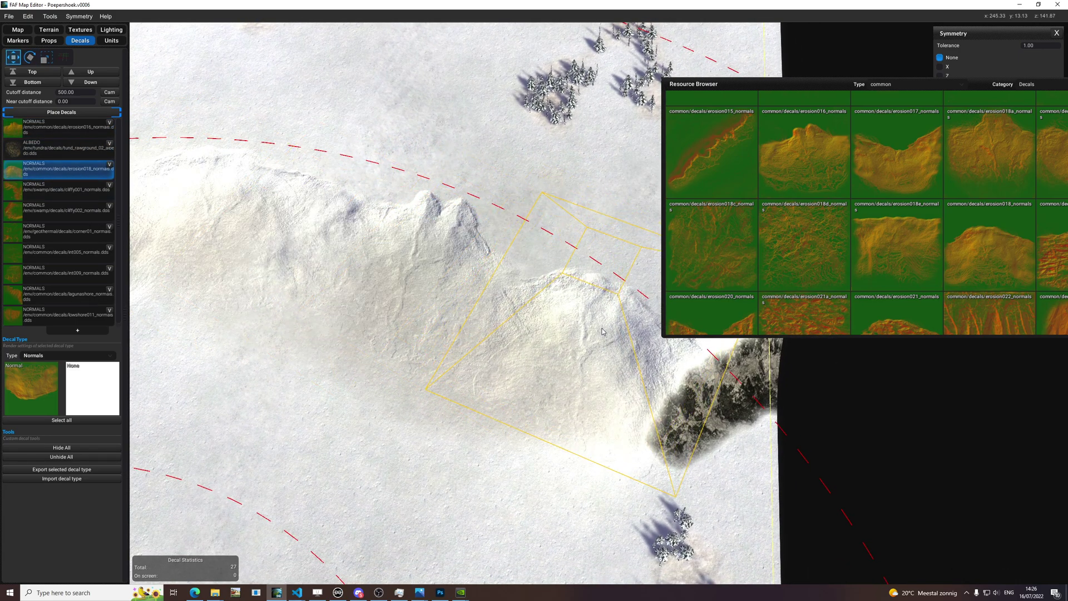
{"action": "key", "text": "w"}
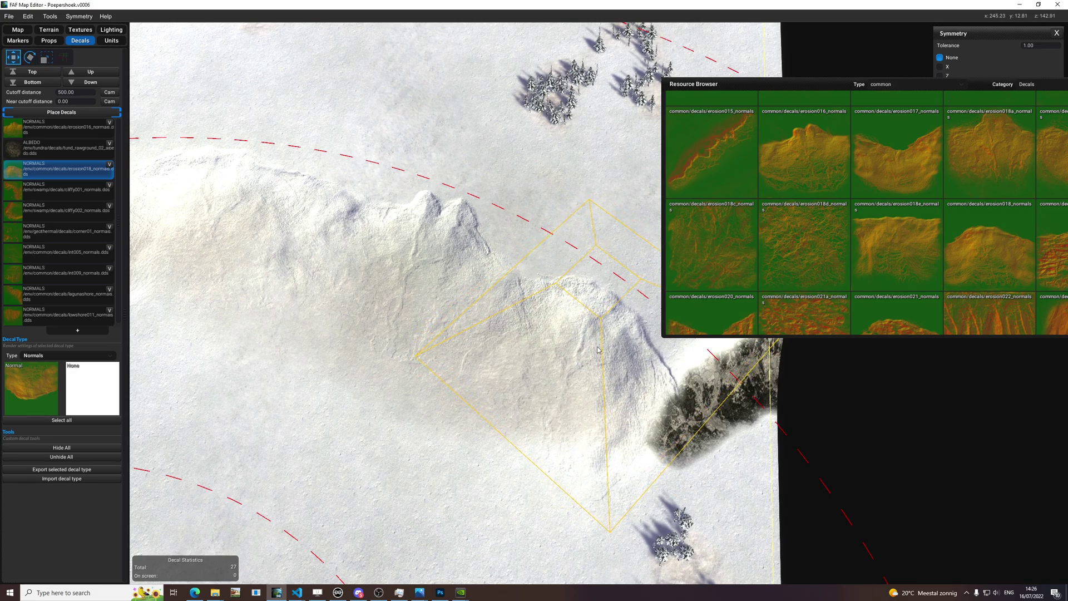
{"action": "left_click", "coordinate": [586, 353]}
Select the decals on the slope between the long ridge and the map-edge ridge and delete them
{"action": "scroll", "coordinate": [586, 353], "scroll_direction": "down", "scroll_amount": 5}
{"action": "middle_click_drag", "start_coordinate": [590, 355], "coordinate": [727, 373]}
{"action": "middle_click_drag", "start_coordinate": [578, 501], "coordinate": [842, 526]}
{"action": "middle_click_drag", "start_coordinate": [531, 567], "coordinate": [723, 455]}
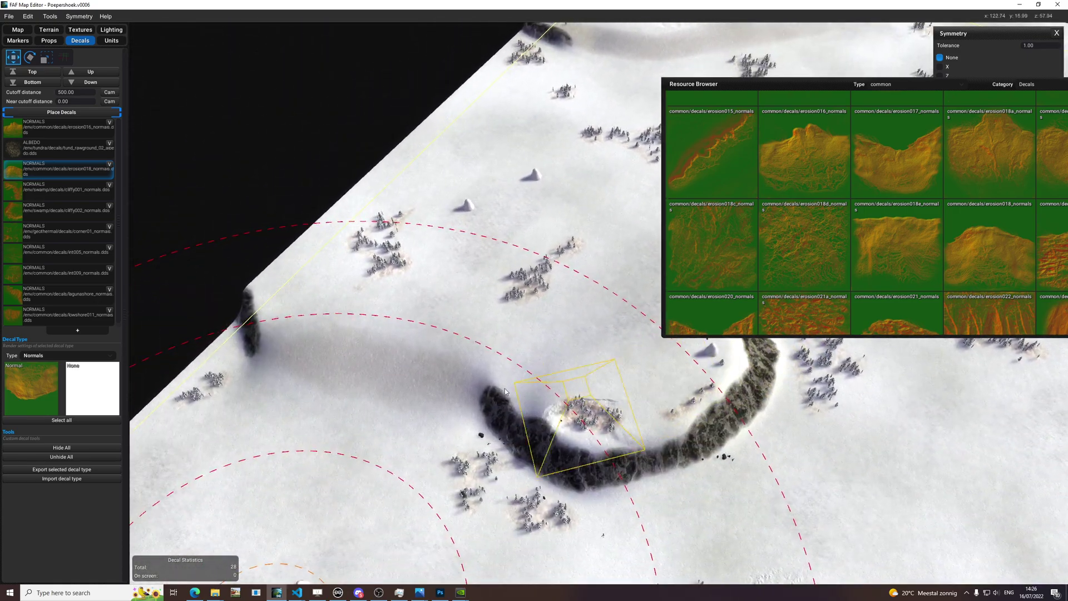
{"action": "scroll", "coordinate": [605, 386], "scroll_direction": "up", "scroll_amount": 2}
{"action": "scroll", "coordinate": [605, 385], "scroll_direction": "down", "scroll_amount": 3}
{"action": "left_click_drag", "start_coordinate": [703, 88], "coordinate": [791, 329]}
{"action": "middle_click_drag", "start_coordinate": [676, 271], "coordinate": [566, 305]}
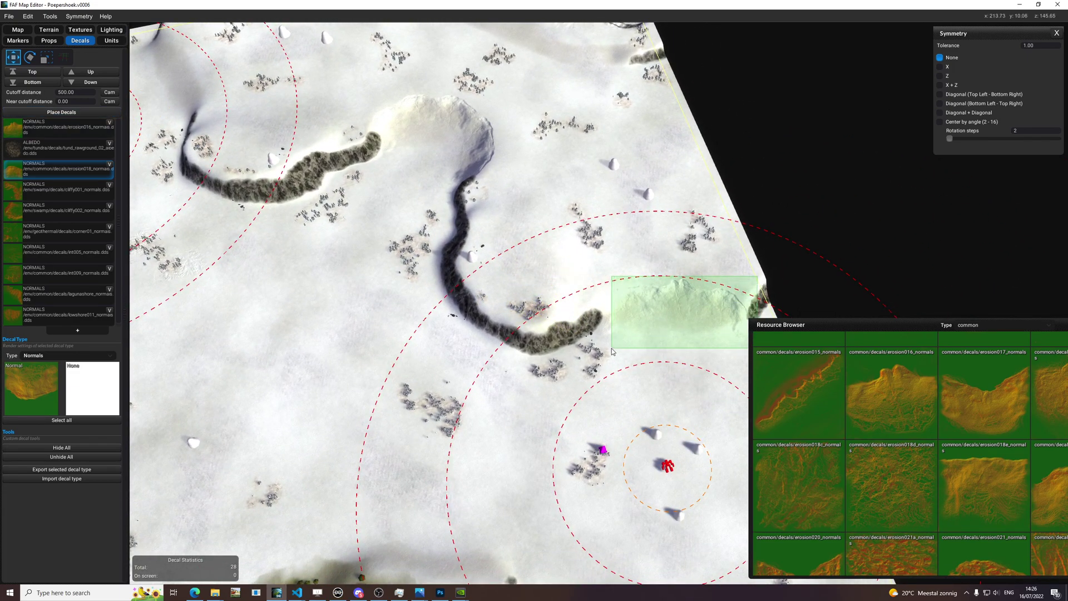
{"action": "left_click", "coordinate": [729, 331]}
{"action": "key", "text": "Delete"}
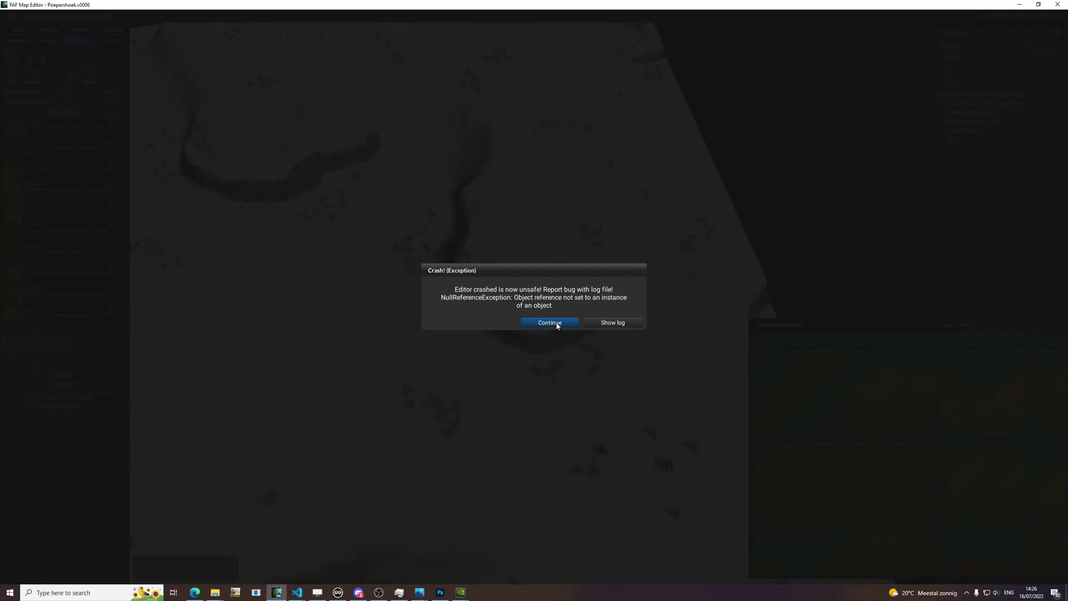
Continue past the crash dialog to save the map, and restart the map editor
{"action": "left_click", "coordinate": [557, 324]}
{"action": "key", "text": "ctrl+s"}
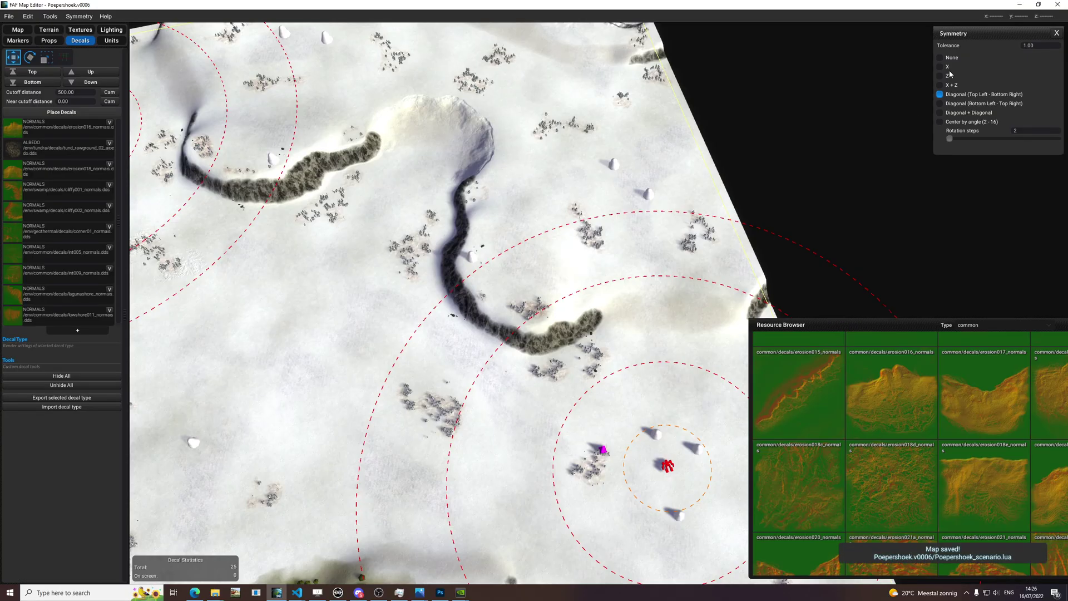
{"action": "left_click", "coordinate": [1057, 5]}
{"action": "left_click", "coordinate": [550, 322]}
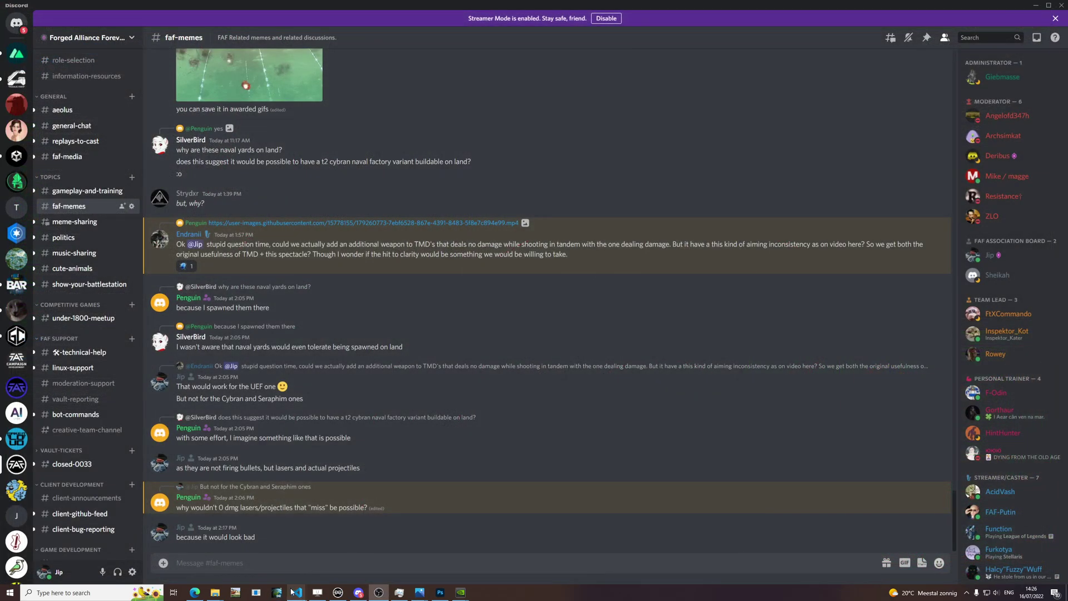
{"action": "left_click", "coordinate": [278, 592]}
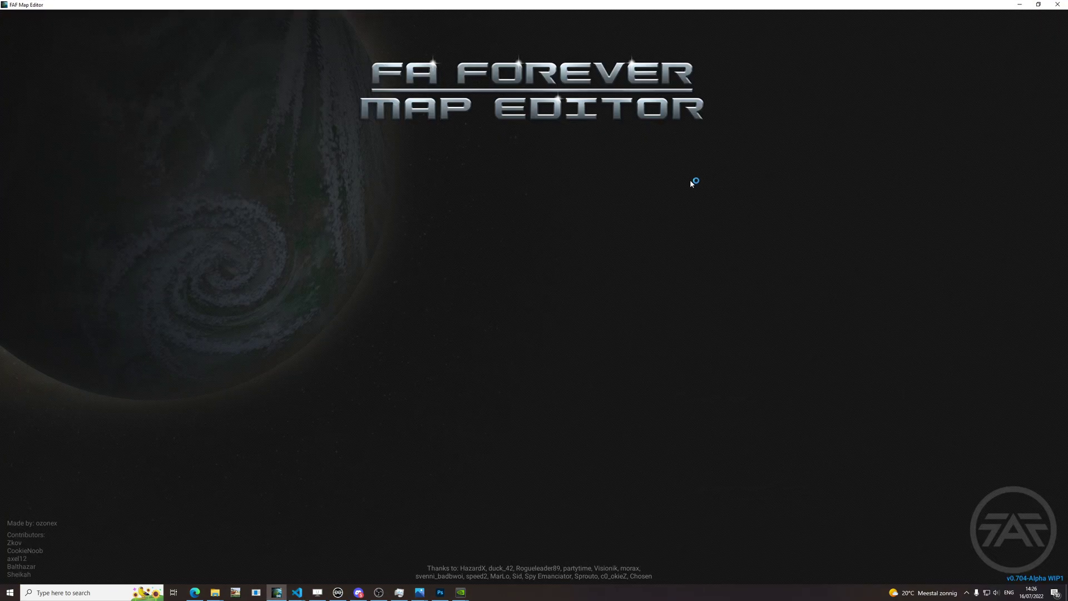
Reopen the Poepershoek map from the recently opened maps
{"action": "left_click", "coordinate": [8, 18]}
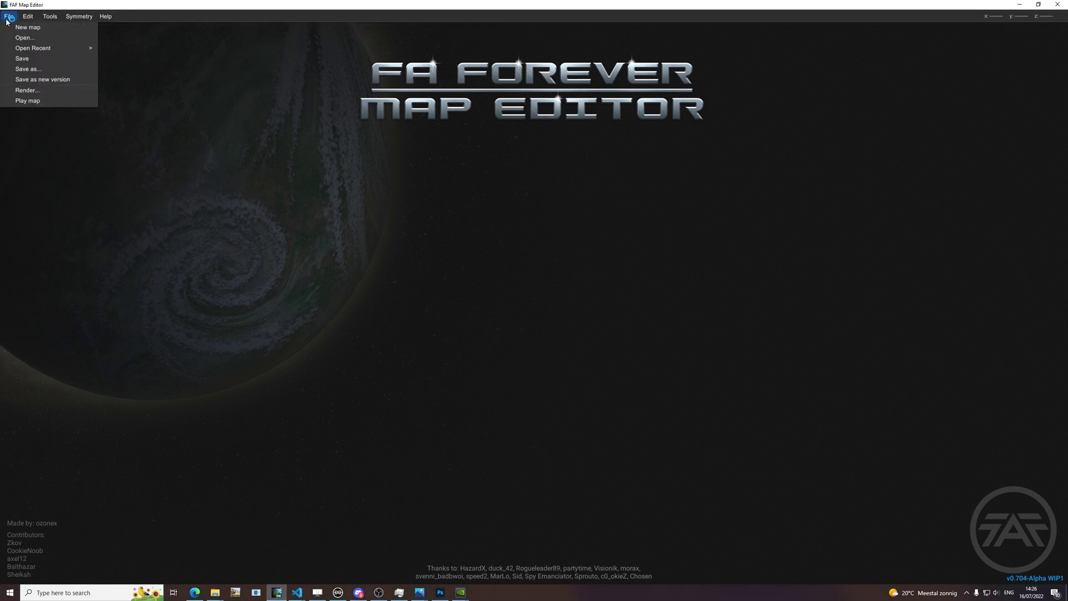
{"action": "left_click", "coordinate": [114, 47]}
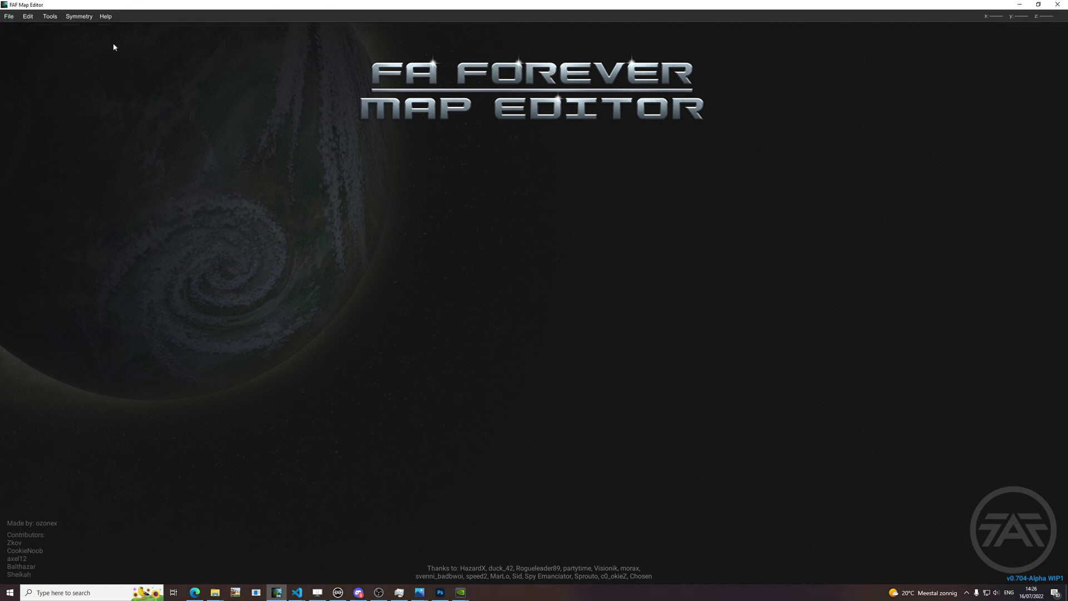
{"action": "left_click", "coordinate": [9, 16]}
{"action": "mouse_move", "coordinate": [33, 48]}
{"action": "left_click", "coordinate": [168, 48]}
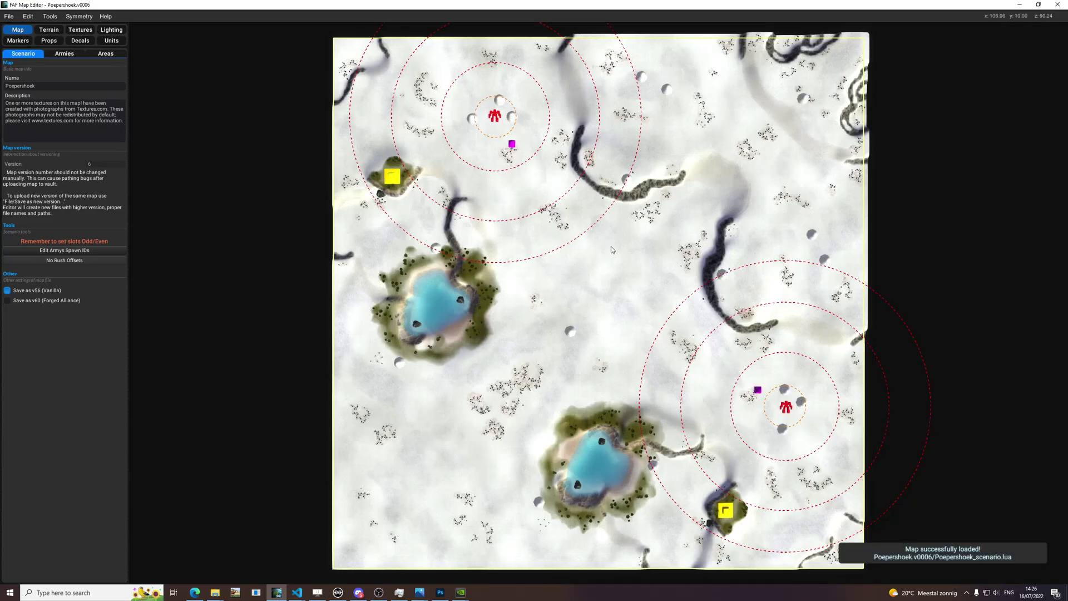
Add a new decal type set to Normals and assign it the erosion016_normals texture from the common resources
{"action": "scroll", "coordinate": [826, 329], "scroll_direction": "up", "scroll_amount": 5}
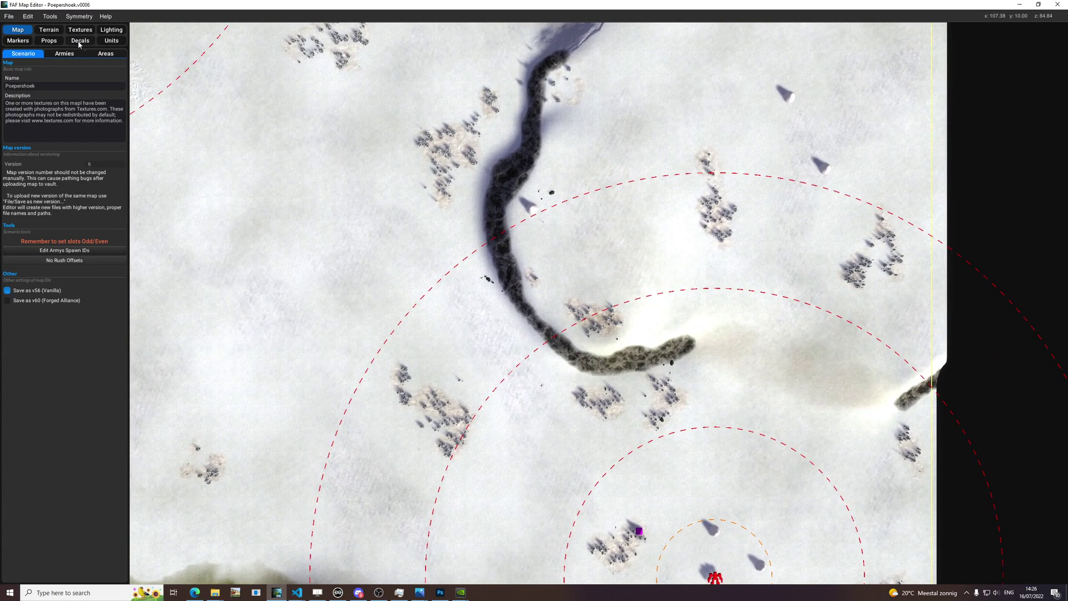
{"action": "left_click", "coordinate": [80, 40]}
{"action": "middle_click_drag", "start_coordinate": [316, 245], "coordinate": [239, 172]}
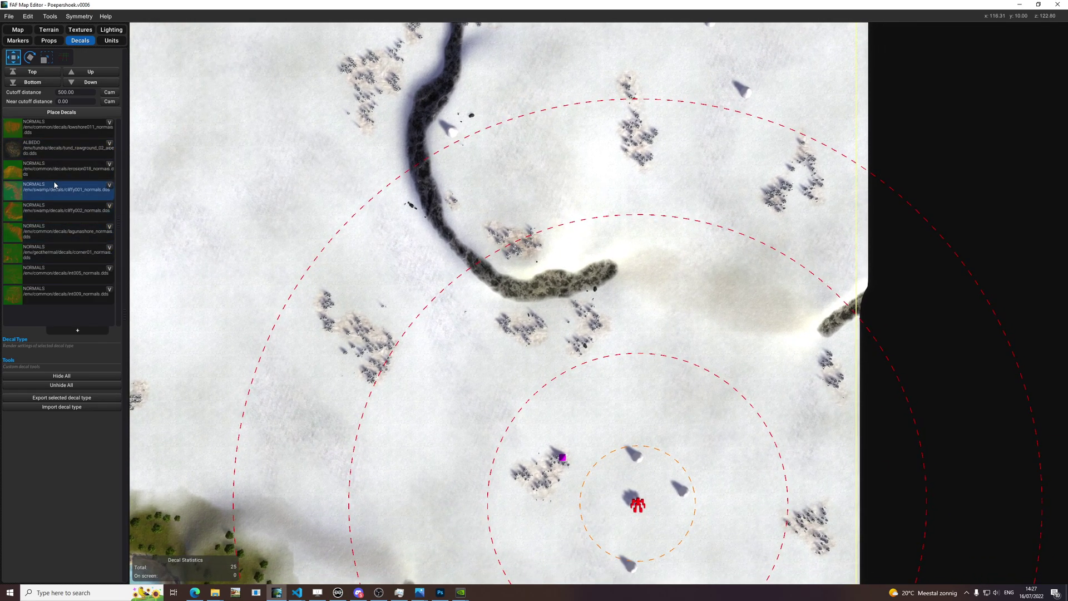
{"action": "left_click", "coordinate": [76, 330]}
{"action": "left_click", "coordinate": [34, 354]}
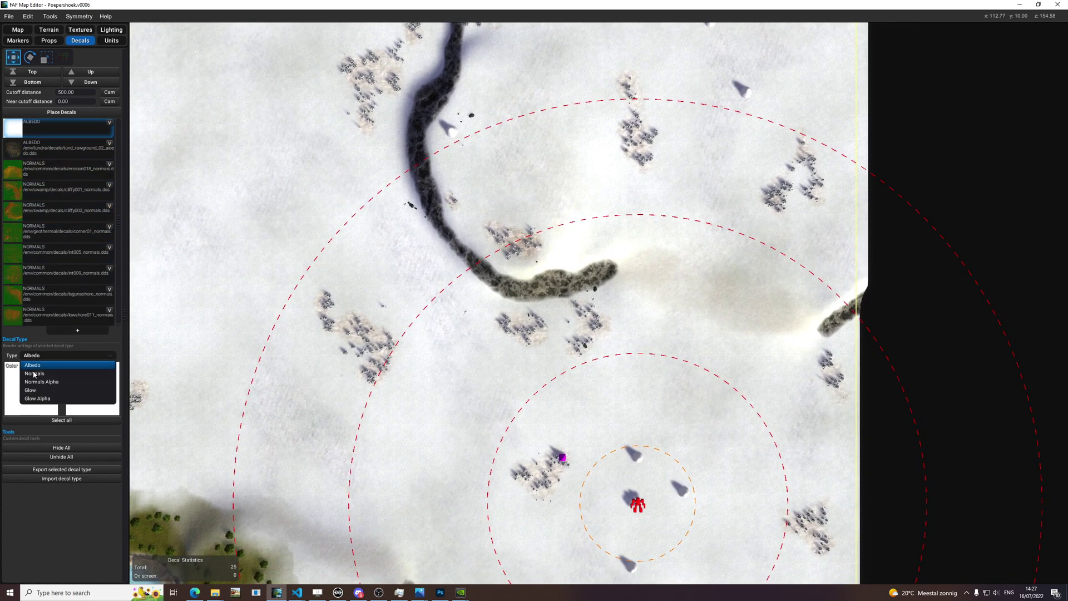
{"action": "left_click", "coordinate": [33, 374]}
{"action": "left_click", "coordinate": [513, 174]}
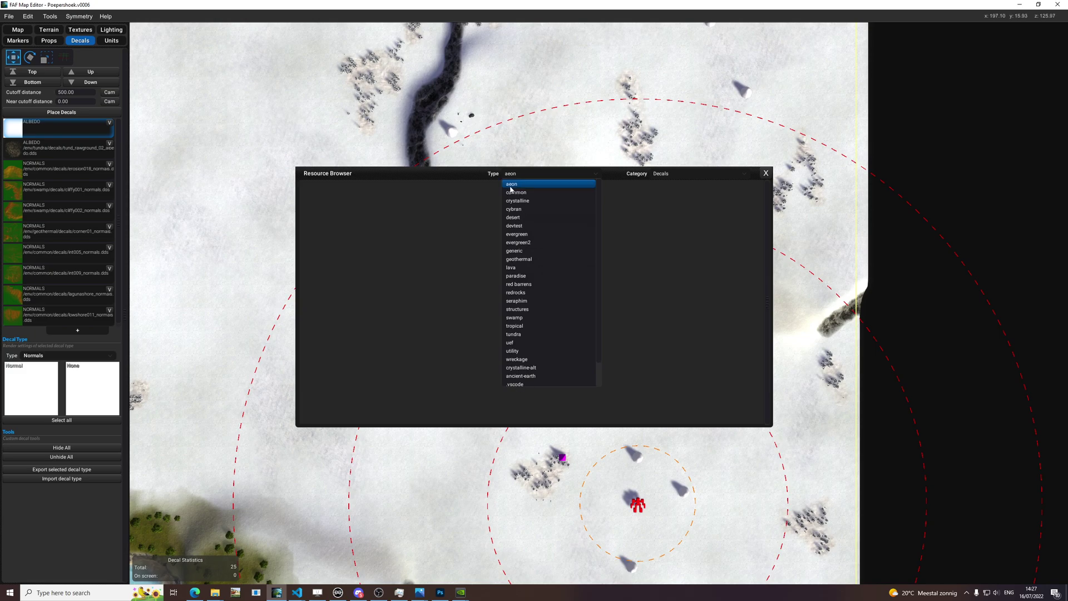
{"action": "left_click", "coordinate": [516, 193]}
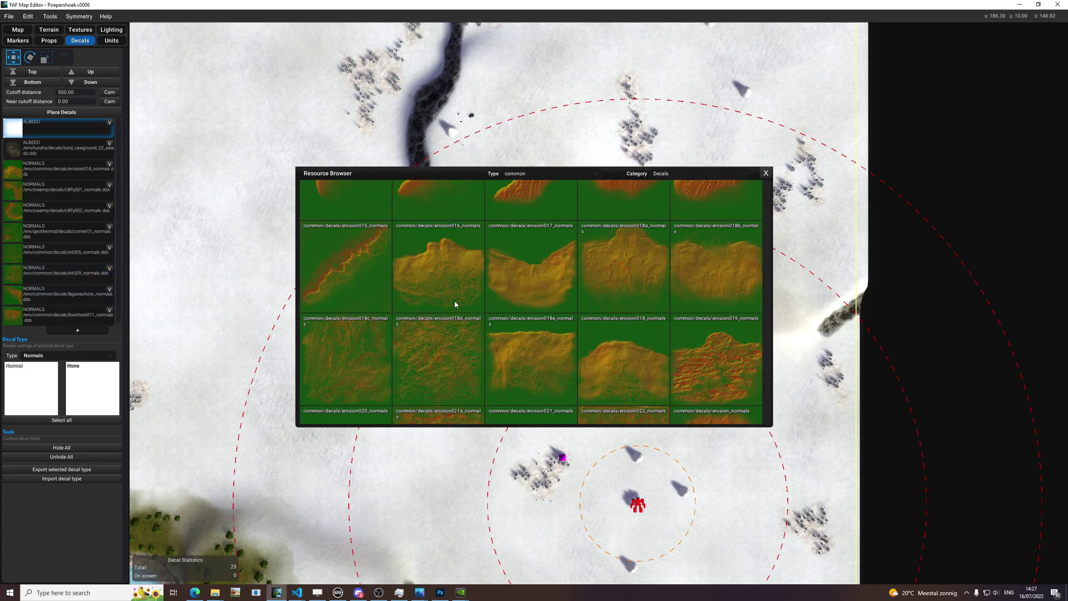
{"action": "left_click_drag", "start_coordinate": [438, 267], "coordinate": [30, 388]}
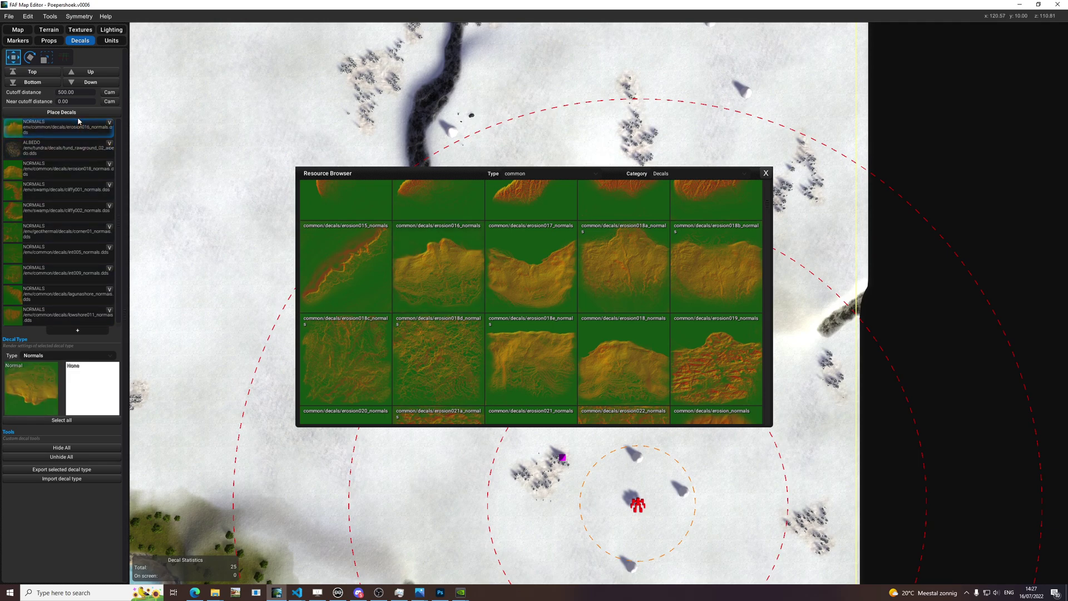
Place an erosion016_normals decal in the middle of the slope between the long ridge and the map-edge ridge
{"action": "left_click_drag", "start_coordinate": [393, 176], "coordinate": [243, 43]}
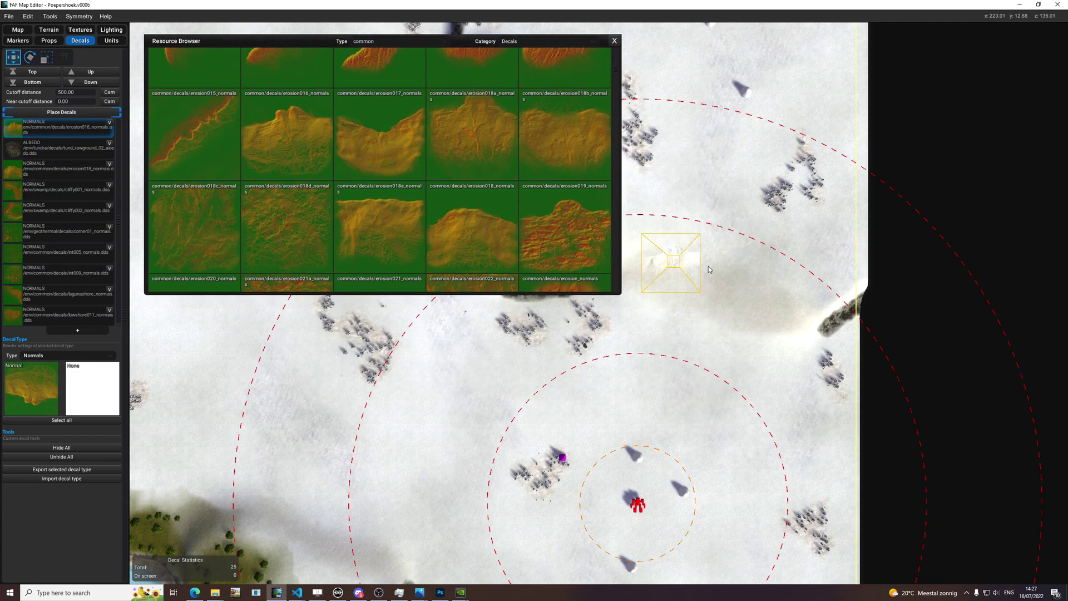
{"action": "scroll", "coordinate": [623, 114], "scroll_direction": "up", "scroll_amount": 3}
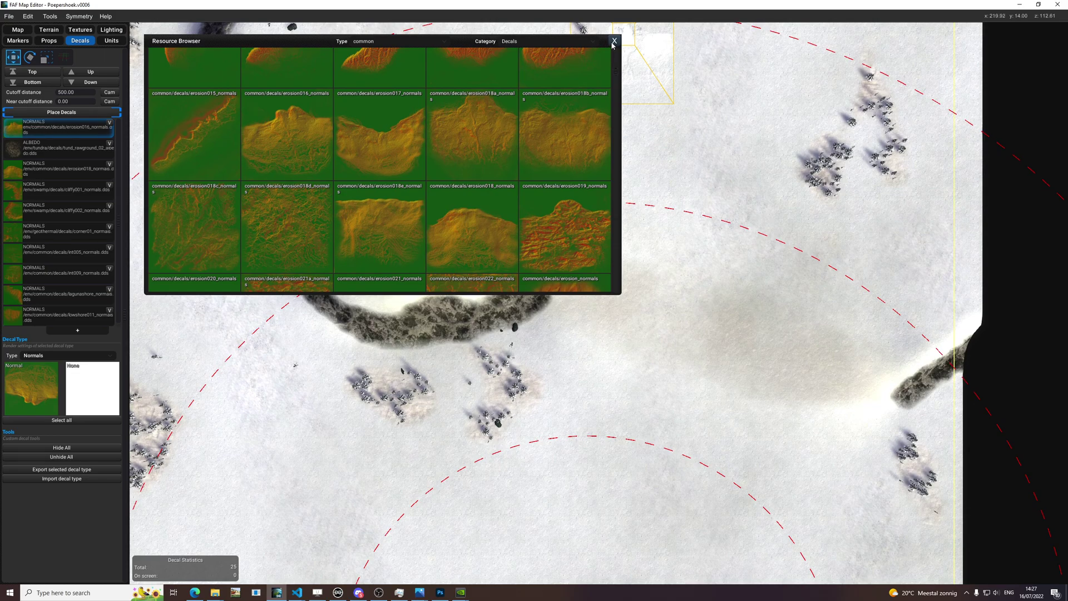
{"action": "left_click", "coordinate": [614, 41]}
{"action": "scroll", "coordinate": [728, 337], "scroll_direction": "up", "scroll_amount": 5}
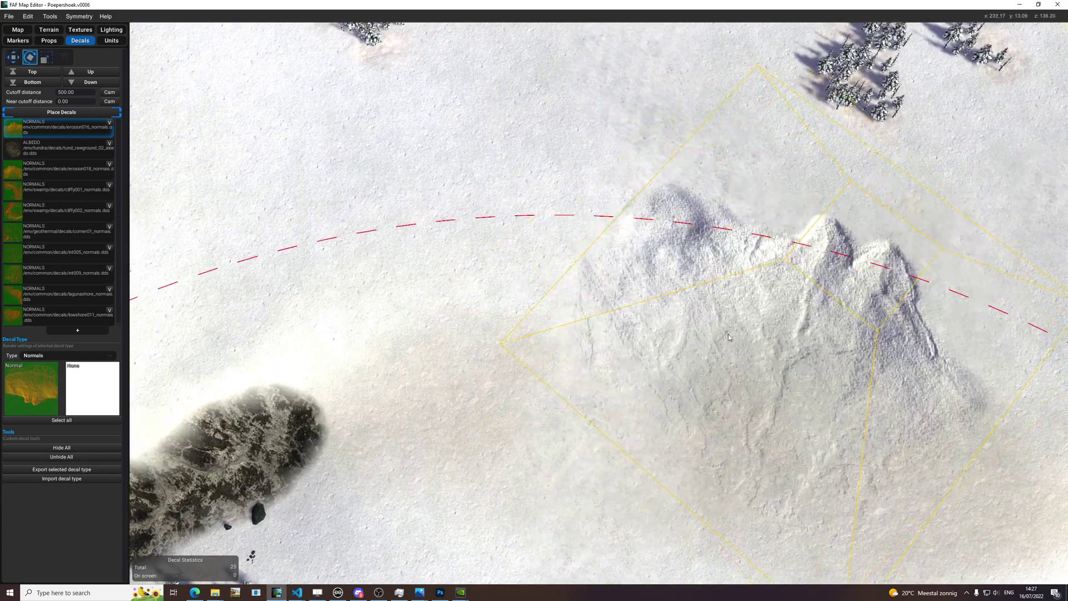
{"action": "key", "text": "w"}
Place rotated erosion018_normals decals at both ends of the slope, beside the long ridge and the map-edge ridge
{"action": "left_click", "coordinate": [47, 178]}
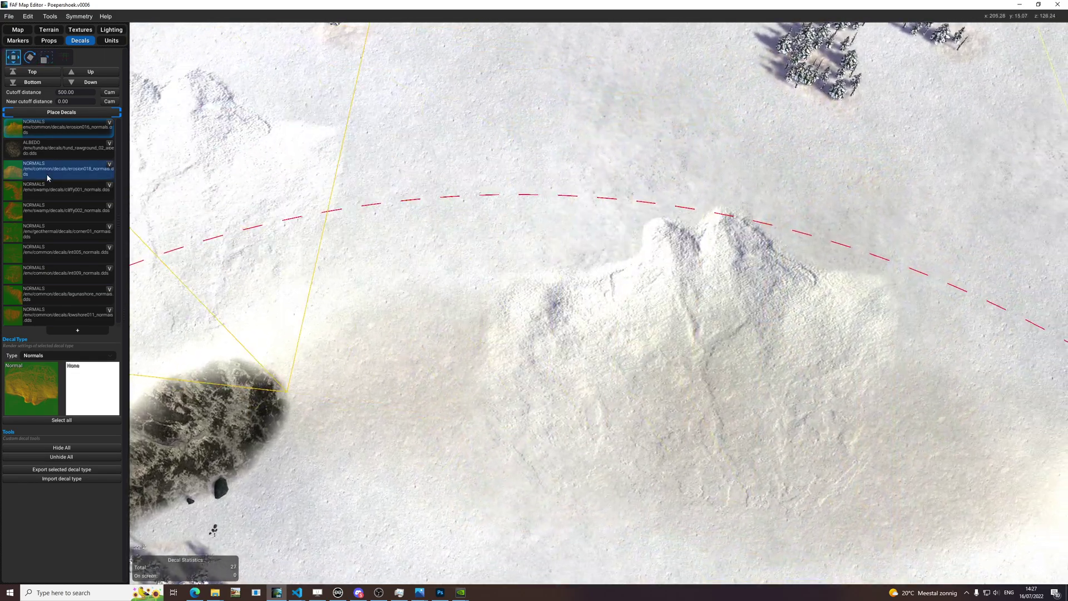
{"action": "key", "text": "r"}
{"action": "key", "text": "e"}
{"action": "left_click", "coordinate": [397, 333]}
{"action": "middle_click_drag", "start_coordinate": [641, 363], "coordinate": [278, 241]}
{"action": "key", "text": "e"}
{"action": "left_click", "coordinate": [613, 243]}
{"action": "middle_click_drag", "start_coordinate": [612, 243], "coordinate": [522, 328]}
Paint Layer 3 over the slope beneath the new decals with brush size 10, strength 20 and target value 0.25
{"action": "left_click", "coordinate": [80, 31]}
{"action": "middle_click_drag", "start_coordinate": [131, 105], "coordinate": [134, 138]}
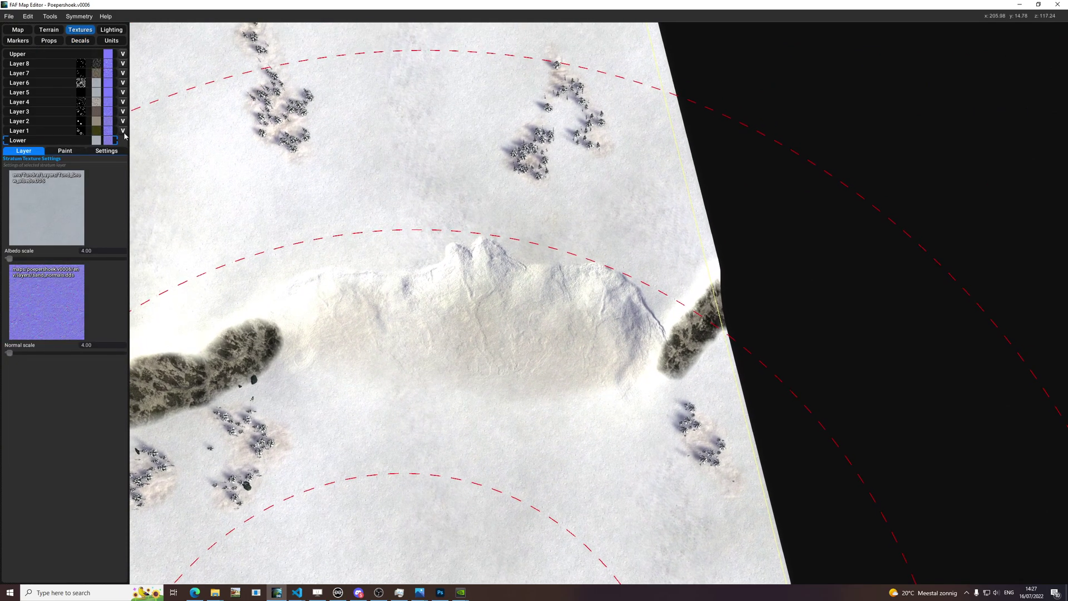
{"action": "left_click", "coordinate": [65, 121]}
{"action": "left_click", "coordinate": [61, 113]}
{"action": "left_click", "coordinate": [64, 150]}
{"action": "scroll", "coordinate": [536, 345], "scroll_direction": "up", "scroll_amount": 4}
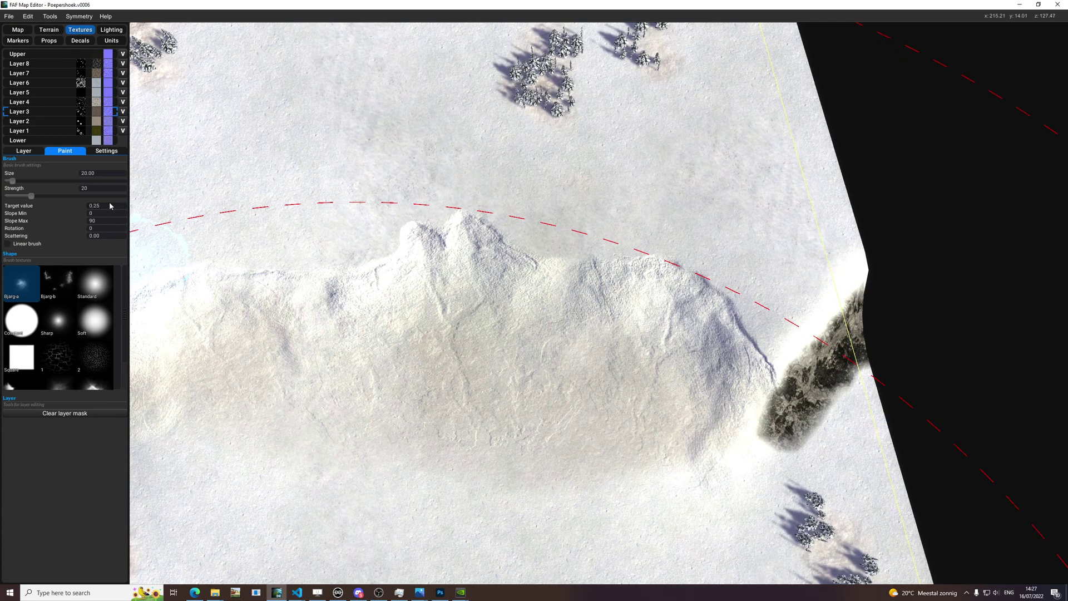
{"action": "scroll", "coordinate": [589, 354], "scroll_direction": "down", "scroll_amount": 5, "text": "ctrl"}
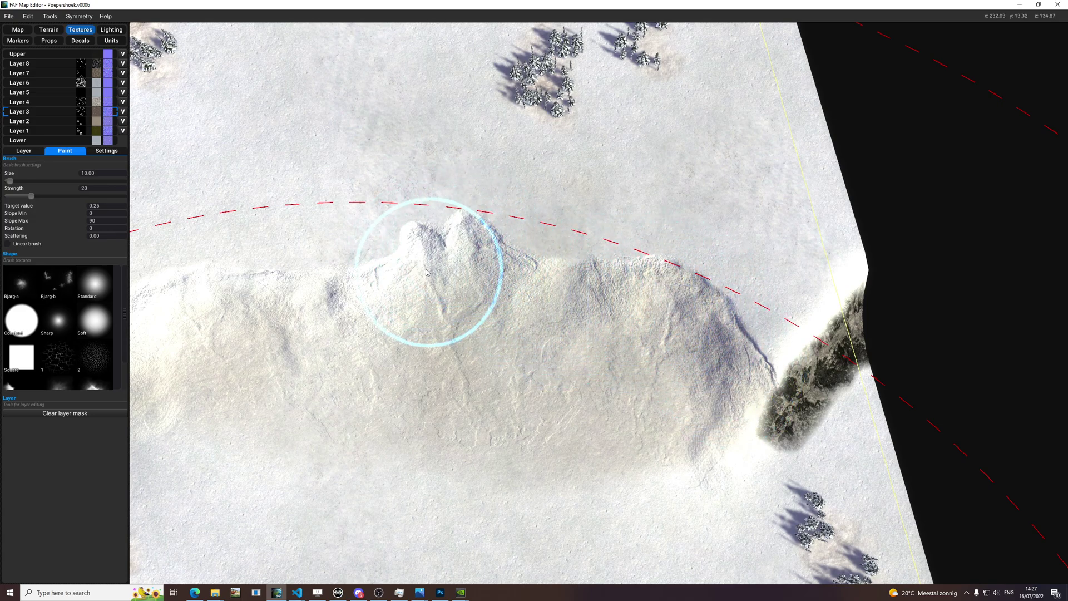
{"action": "middle_click_drag", "start_coordinate": [244, 300], "coordinate": [340, 338]}
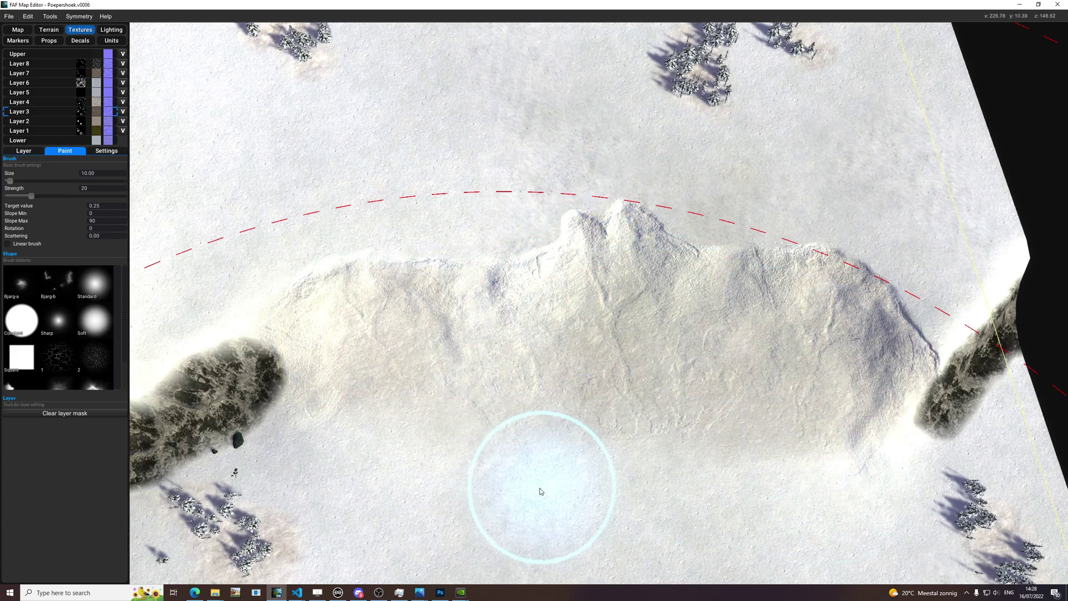
Examine the decals and rock blending on the curved slope between the long ridges and on the mirrored map-edge slope
{"action": "scroll", "coordinate": [717, 462], "scroll_direction": "down", "scroll_amount": 4}
{"action": "mouse_move", "coordinate": [730, 447]}
{"action": "middle_mouse_down"}
{"action": "mouse_move", "coordinate": [886, 332]}
{"action": "mouse_move", "coordinate": [810, 386]}
{"action": "middle_mouse_up"}
{"action": "scroll", "coordinate": [667, 334], "scroll_direction": "down", "scroll_amount": 4}
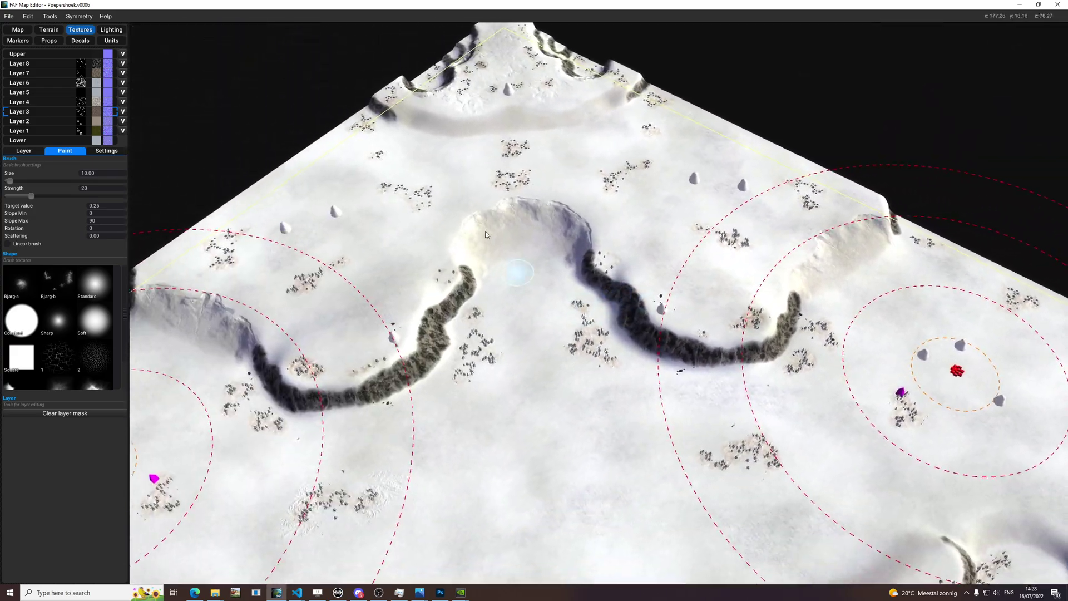
{"action": "scroll", "coordinate": [488, 243], "scroll_direction": "up", "scroll_amount": 8}
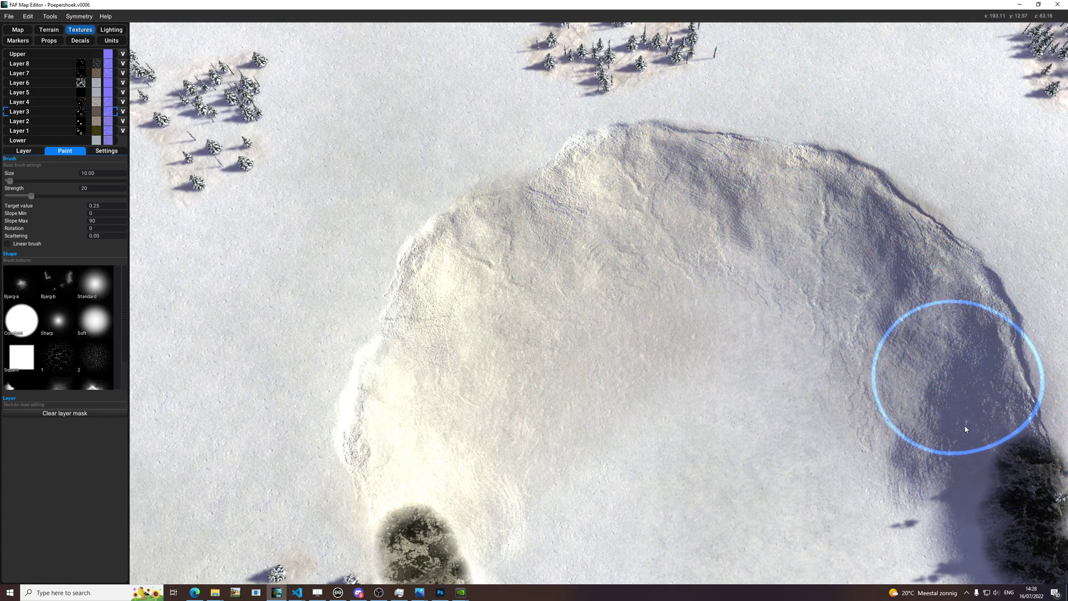
{"action": "scroll", "coordinate": [414, 397], "scroll_direction": "down", "scroll_amount": 6}
{"action": "middle_click_drag", "start_coordinate": [445, 346], "coordinate": [553, 315]}
{"action": "scroll", "coordinate": [389, 389], "scroll_direction": "up", "scroll_amount": 5}
{"action": "key", "text": "space"}
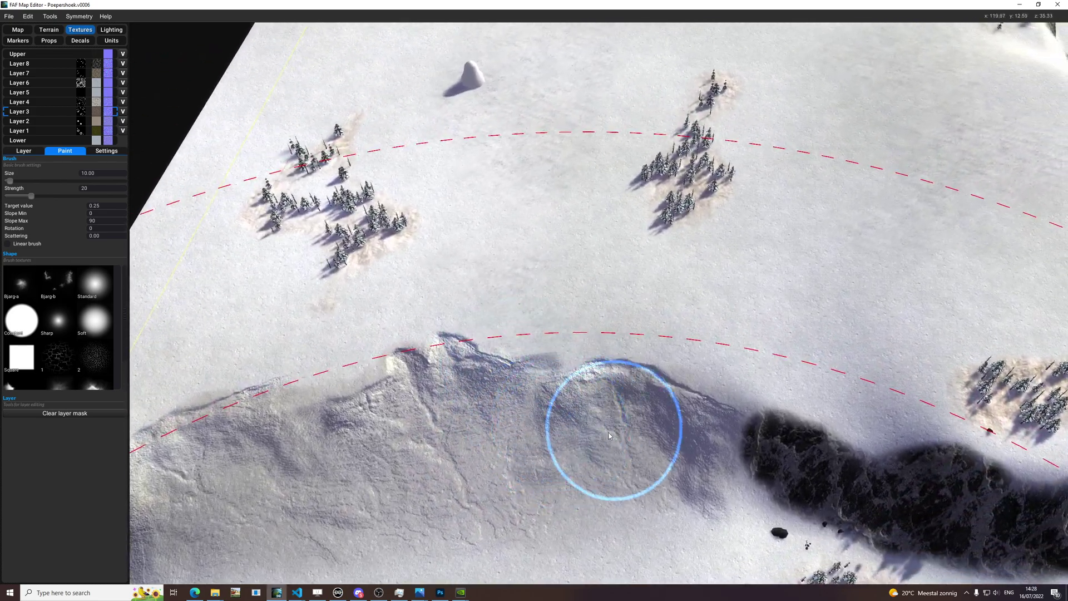
{"action": "scroll", "coordinate": [572, 441], "scroll_direction": "down", "scroll_amount": 3}
{"action": "scroll", "coordinate": [589, 437], "scroll_direction": "up", "scroll_amount": 3}
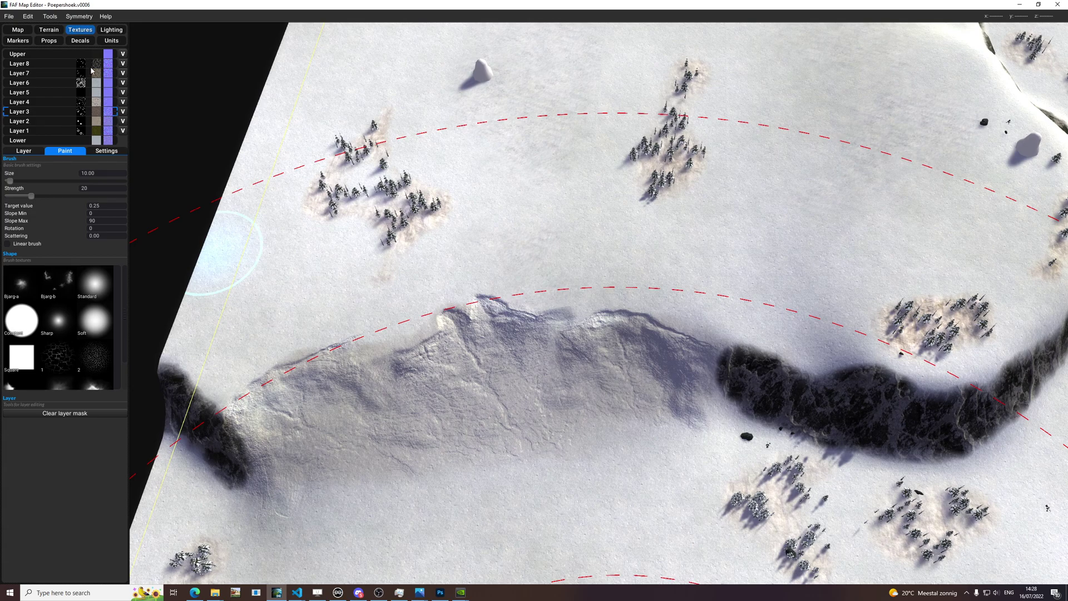
Compare the two mirrored map-edge slopes and set the symmetry to None
{"action": "left_click", "coordinate": [24, 151]}
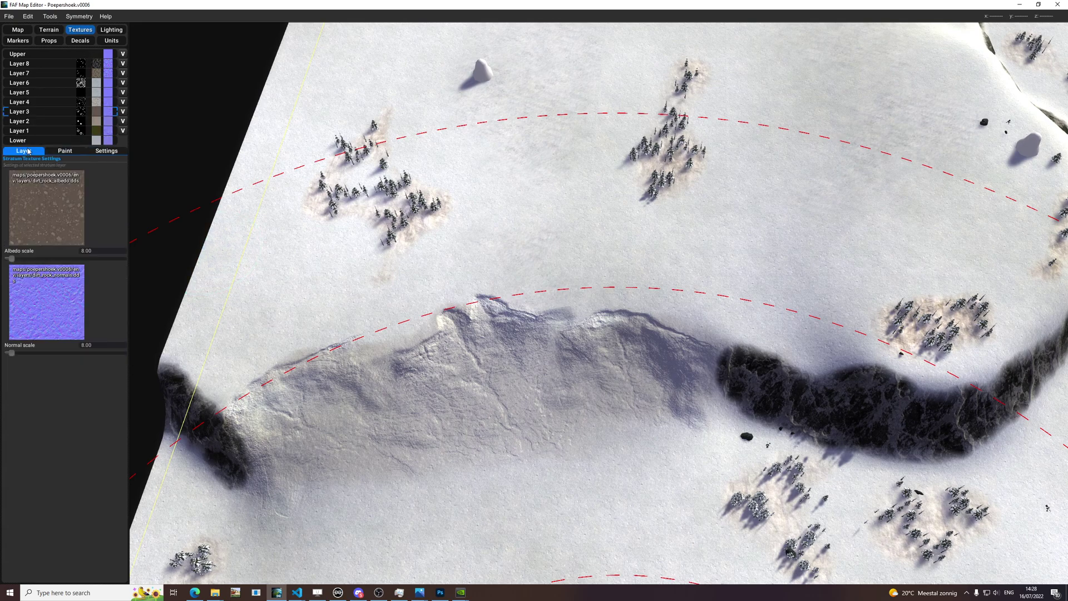
{"action": "left_click", "coordinate": [79, 16]}
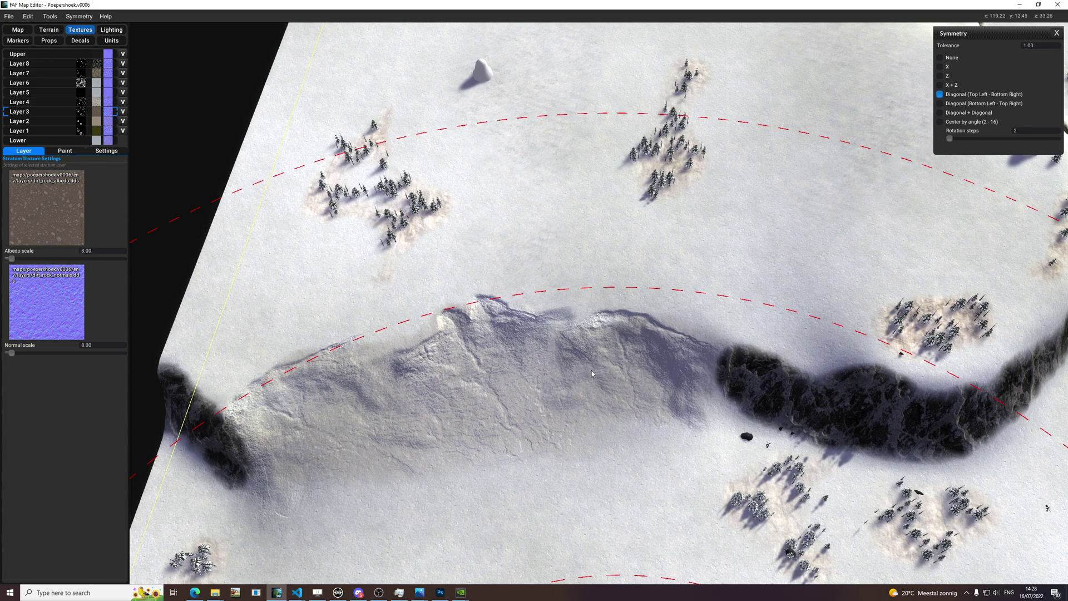
{"action": "scroll", "coordinate": [498, 363], "scroll_direction": "down", "scroll_amount": 5}
{"action": "right_click_drag", "start_coordinate": [498, 363], "coordinate": [775, 352]}
{"action": "scroll", "coordinate": [775, 352], "scroll_direction": "up", "scroll_amount": 3}
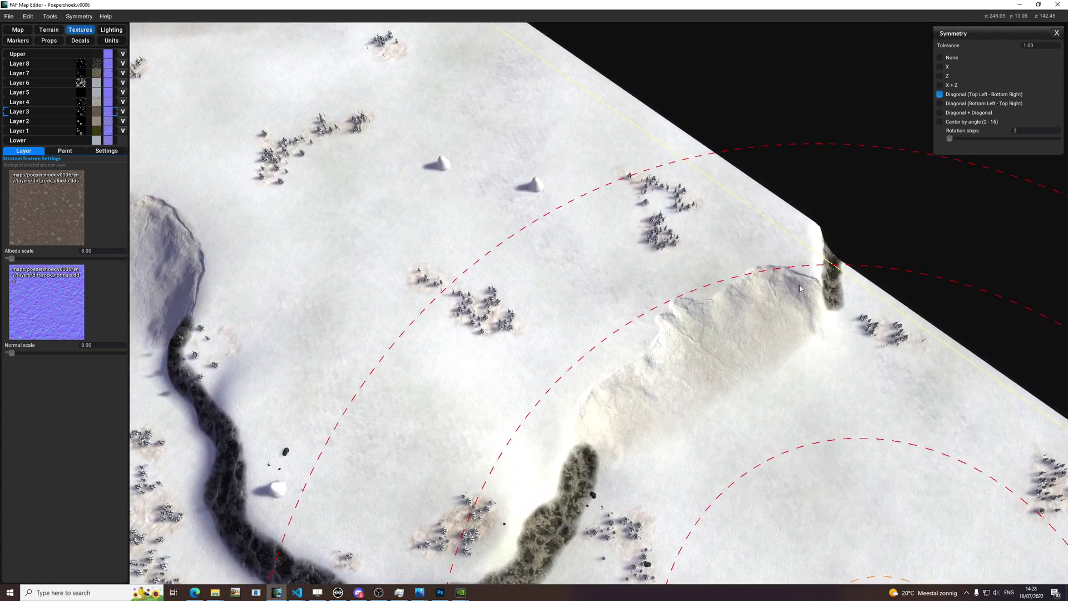
{"action": "right_click_drag", "start_coordinate": [632, 381], "coordinate": [594, 329]}
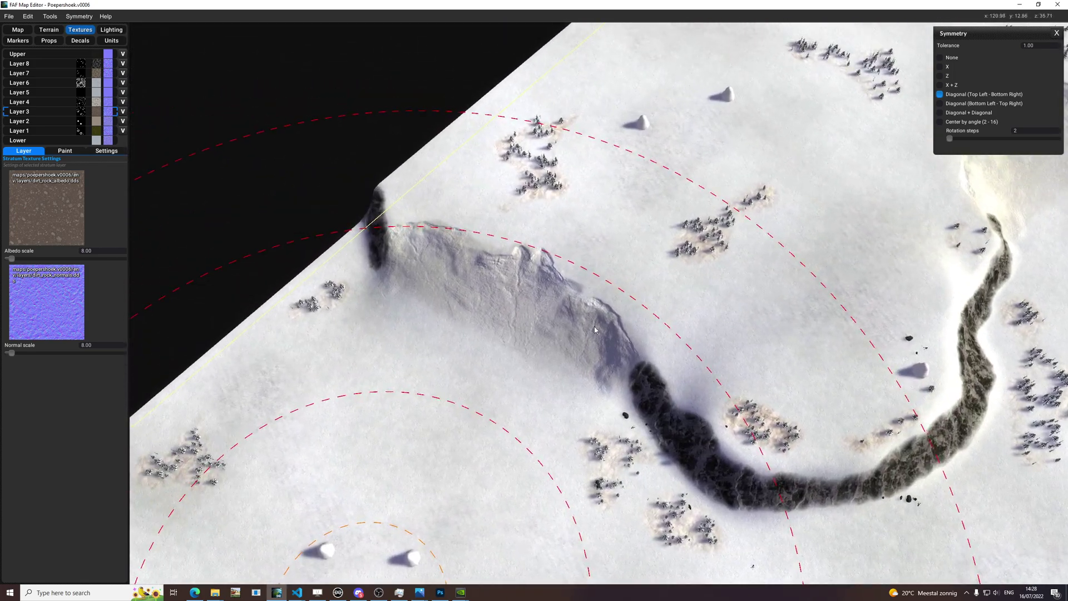
{"action": "right_click_drag", "start_coordinate": [637, 208], "coordinate": [528, 278]}
{"action": "scroll", "coordinate": [499, 301], "scroll_direction": "up", "scroll_amount": 2}
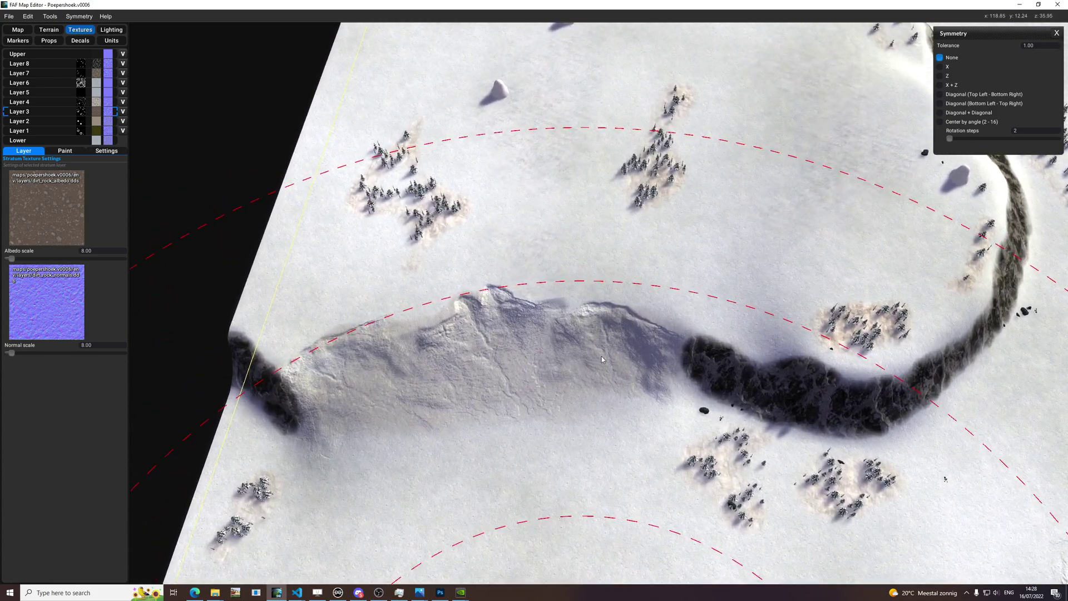
Shift the erosion018_normals decal on the mirrored slope closer to the end of the long dark ridge
{"action": "left_click", "coordinate": [80, 40]}
{"action": "scroll", "coordinate": [633, 356], "scroll_direction": "up", "scroll_amount": 3}
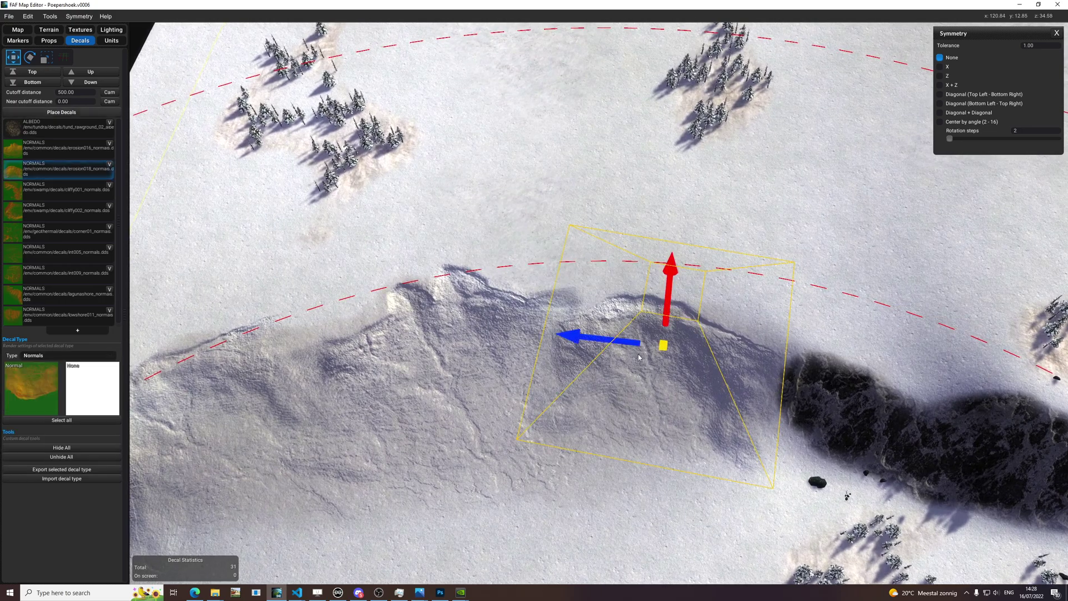
{"action": "left_click_drag", "start_coordinate": [666, 349], "coordinate": [693, 340]}
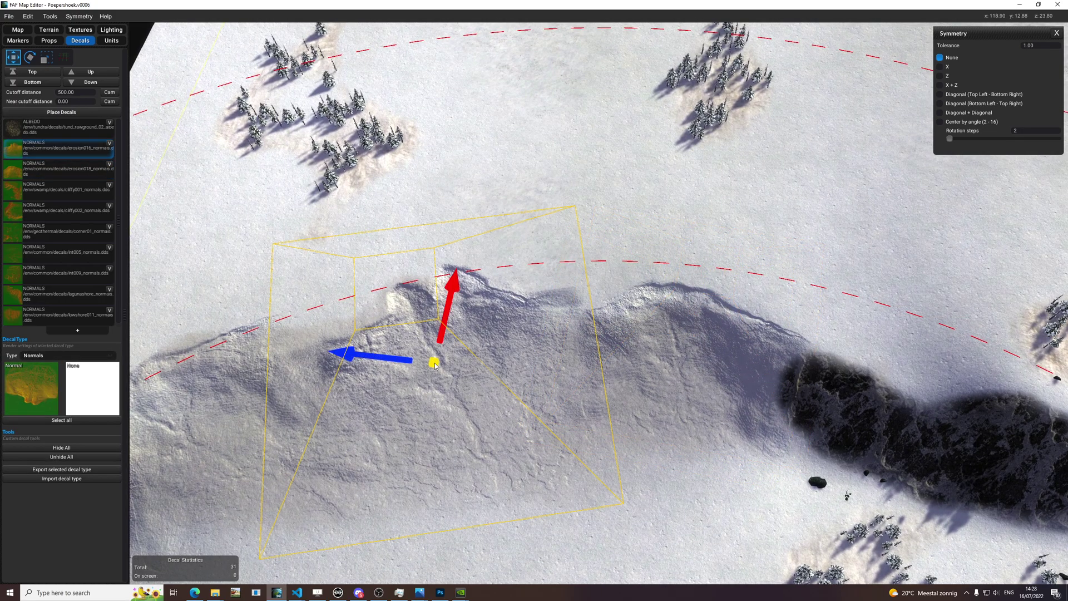
Move and slightly rotate the erosion016_normals decal in the middle of the mirrored slope to follow its crest
{"action": "left_click_drag", "start_coordinate": [433, 364], "coordinate": [446, 363]}
{"action": "key", "text": "e"}
{"action": "left_click_drag", "start_coordinate": [529, 338], "coordinate": [531, 349]}
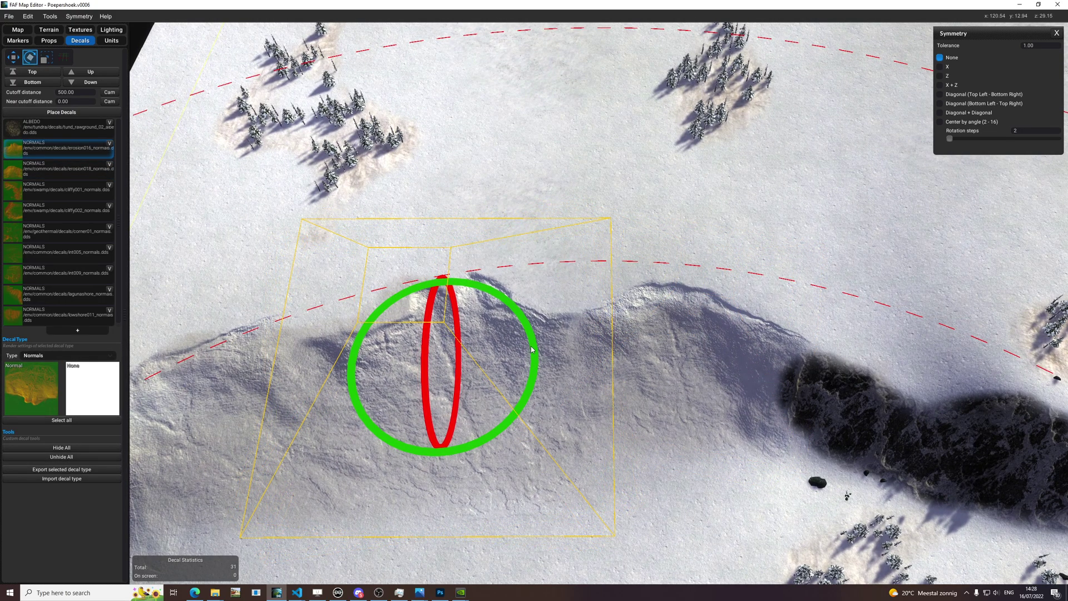
{"action": "key", "text": "w"}
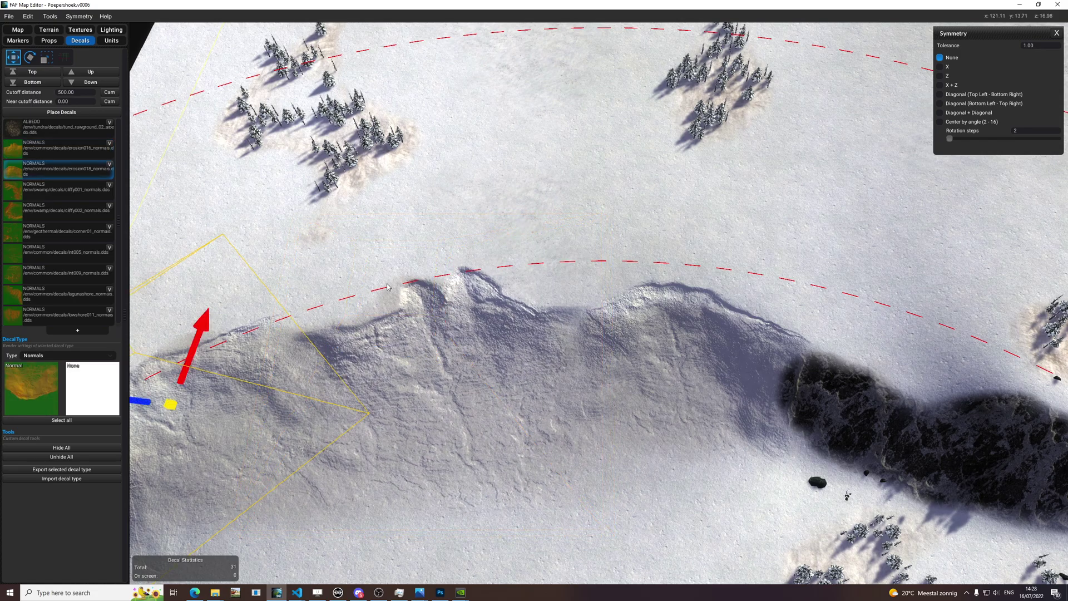
Rotate the erosion018_normals decal beside the short map-edge ridge to align it with the mirrored slope
{"action": "middle_click_drag", "start_coordinate": [362, 296], "coordinate": [538, 307]}
{"action": "key", "text": "e"}
{"action": "left_click_drag", "start_coordinate": [580, 294], "coordinate": [567, 345]}
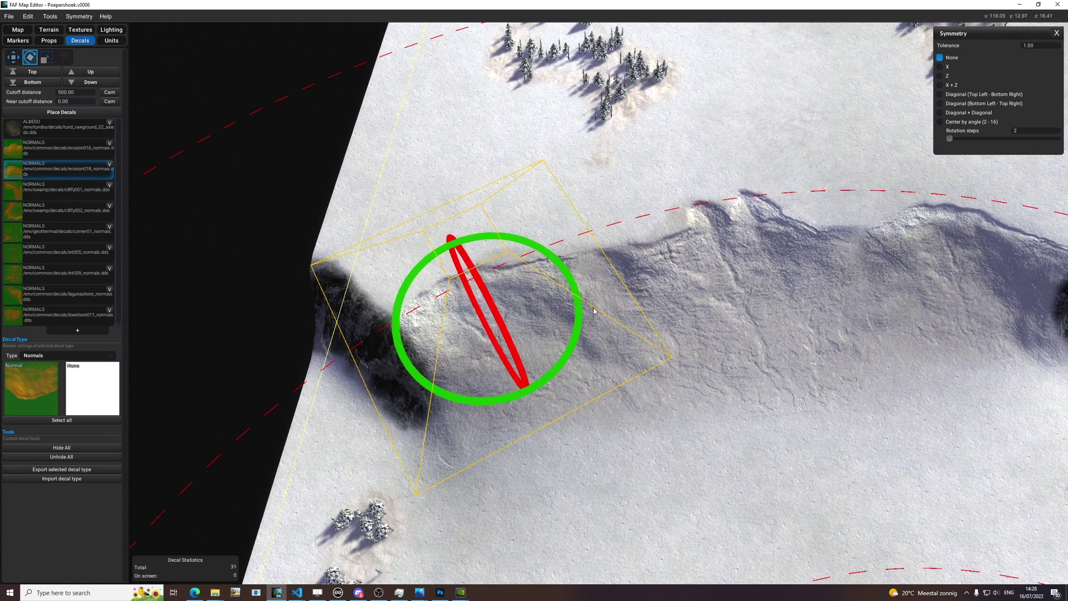
{"action": "key", "text": "w"}
Paint Layer 3 over the mirrored slope with brush size 10, strength 20 and target value 0.25
{"action": "middle_click_drag", "start_coordinate": [723, 143], "coordinate": [580, 152]}
{"action": "left_click", "coordinate": [80, 33]}
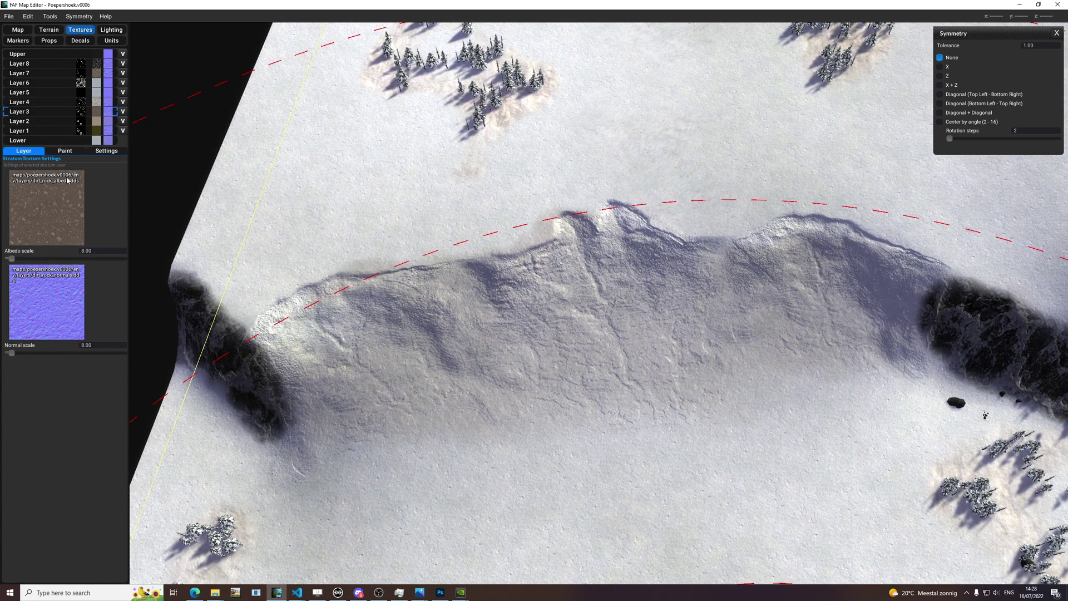
{"action": "left_click", "coordinate": [65, 151]}
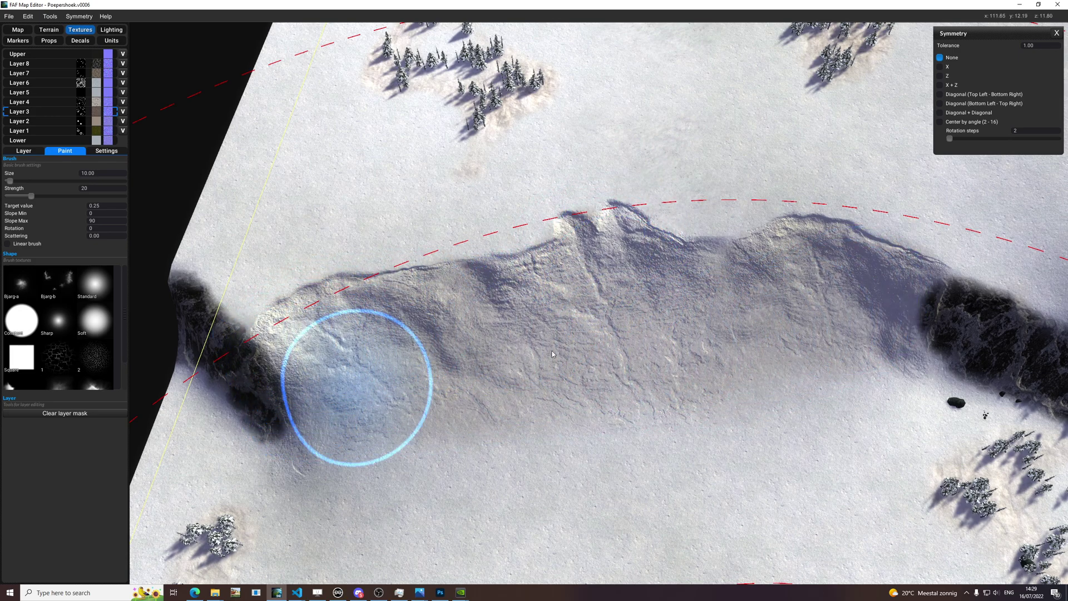
Inspect the curved slope between the long ridges and the remaining undecorated slopes across the map
{"action": "scroll", "coordinate": [759, 303], "scroll_direction": "down", "scroll_amount": 5}
{"action": "scroll", "coordinate": [651, 272], "scroll_direction": "up", "scroll_amount": 5}
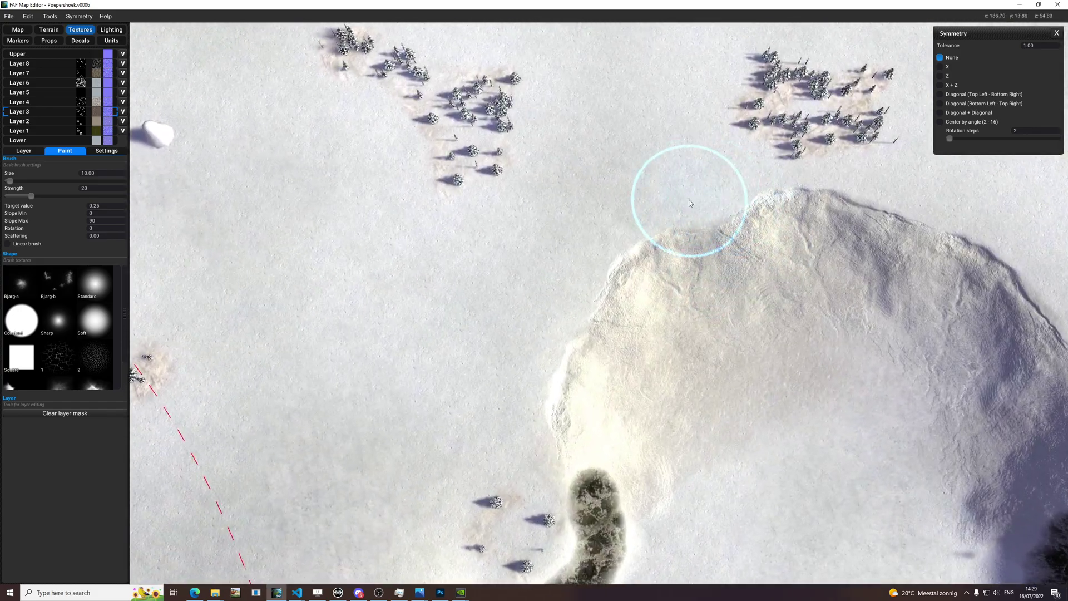
{"action": "mouse_move", "coordinate": [785, 165]}
{"action": "middle_mouse_down"}
{"action": "mouse_move", "coordinate": [811, 172]}
{"action": "mouse_move", "coordinate": [892, 268]}
{"action": "middle_mouse_up"}
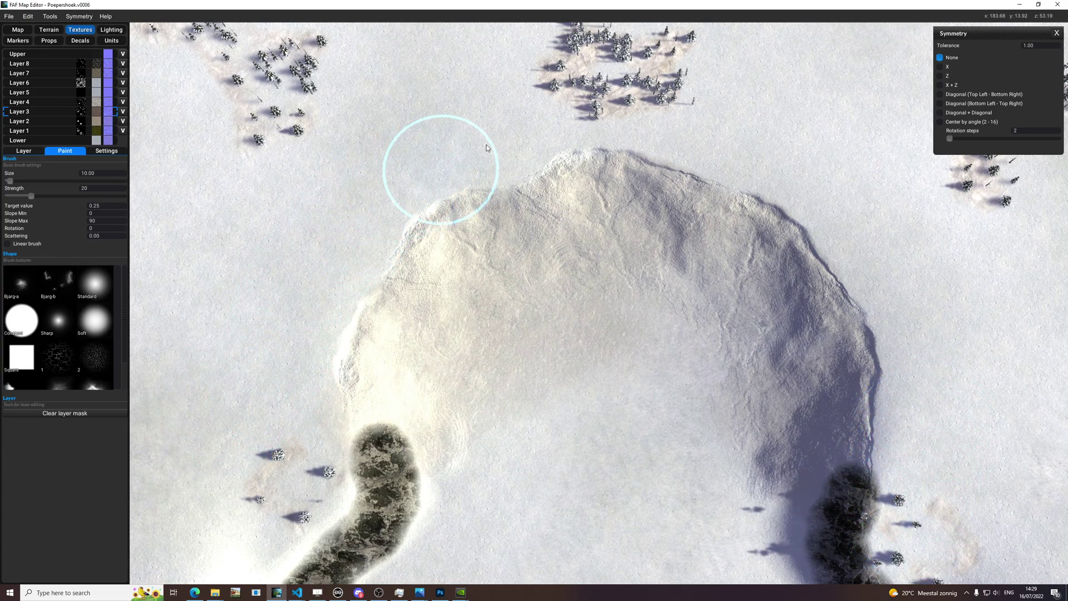
{"action": "scroll", "coordinate": [480, 151], "scroll_direction": "down", "scroll_amount": 5}
{"action": "scroll", "coordinate": [637, 323], "scroll_direction": "up", "scroll_amount": 5}
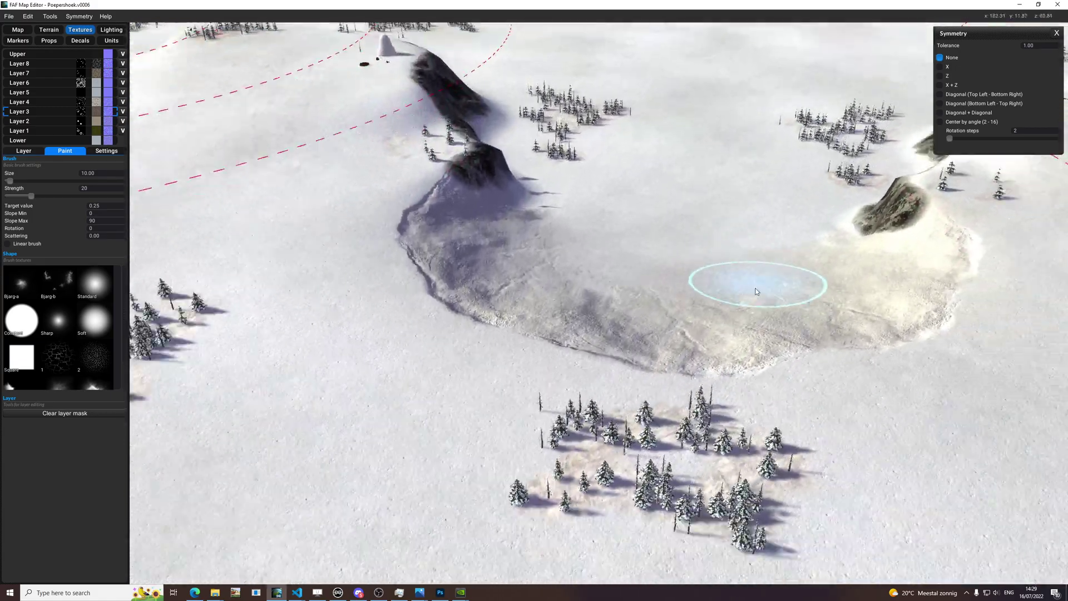
{"action": "scroll", "coordinate": [757, 291], "scroll_direction": "down", "scroll_amount": 6}
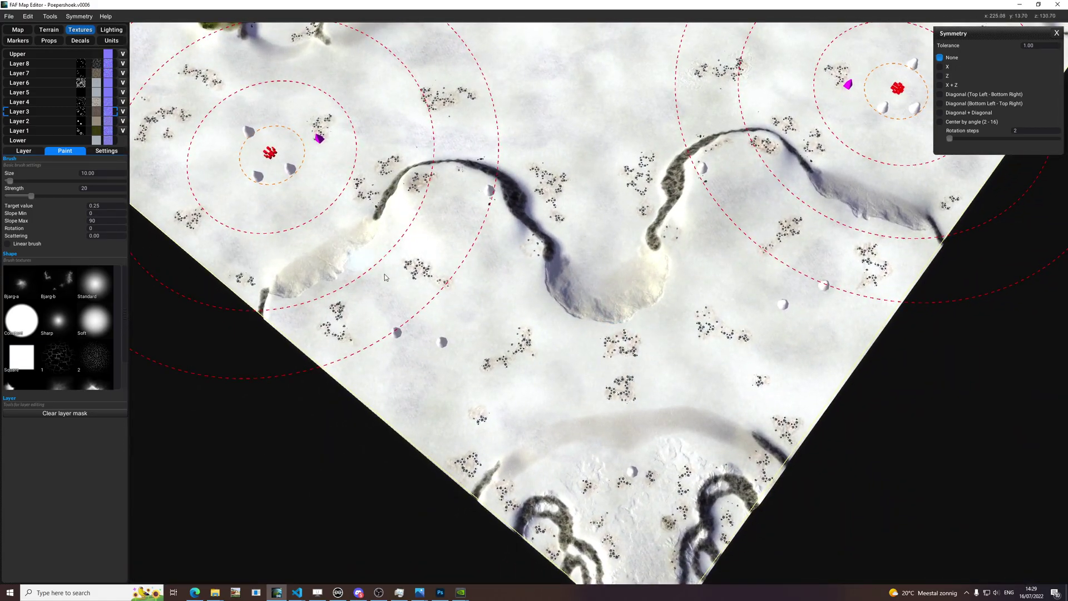
{"action": "scroll", "coordinate": [356, 250], "scroll_direction": "up", "scroll_amount": 6}
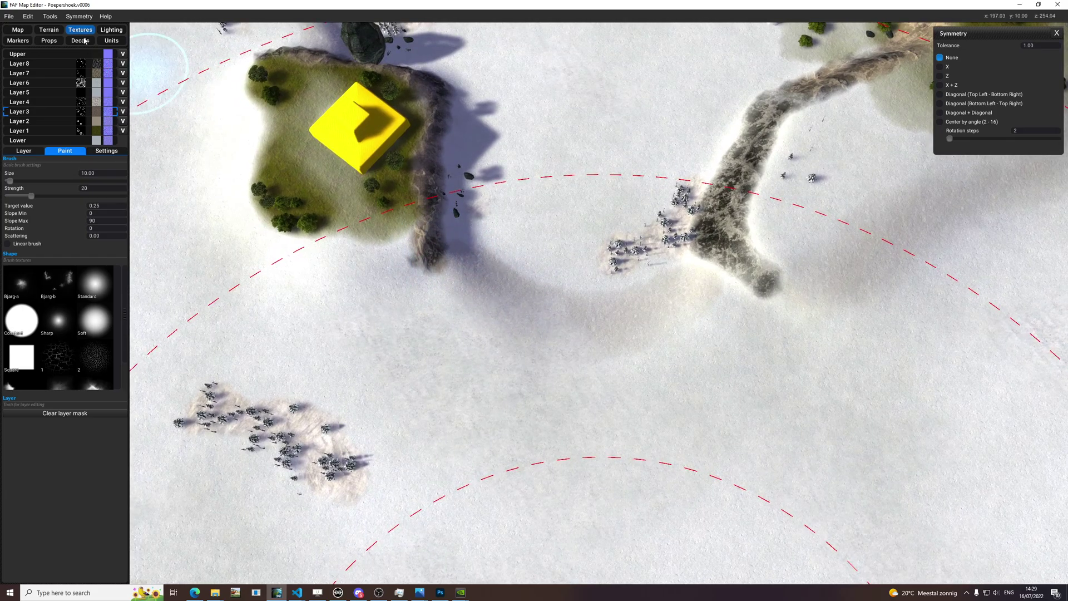
Place an enlarged erosion018_normals decal on the curved slope beside the yellow-marked plateau's cliff, rotated to follow the crest
{"action": "left_click", "coordinate": [81, 41]}
{"action": "left_click", "coordinate": [53, 169]}
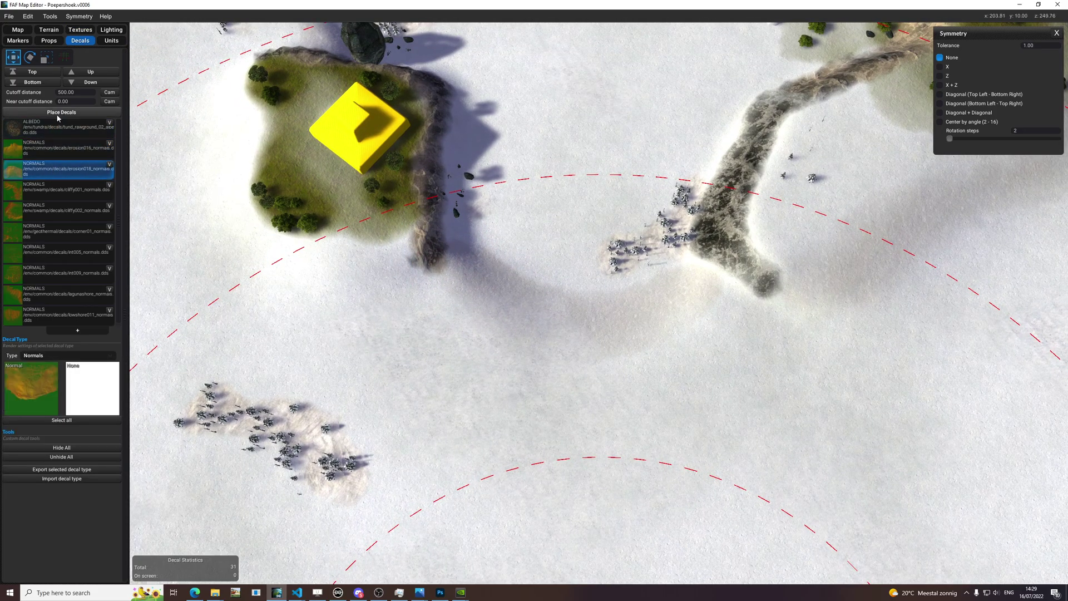
{"action": "middle_click_drag", "start_coordinate": [456, 223], "coordinate": [334, 276]}
{"action": "scroll", "coordinate": [533, 223], "scroll_direction": "up", "scroll_amount": 3}
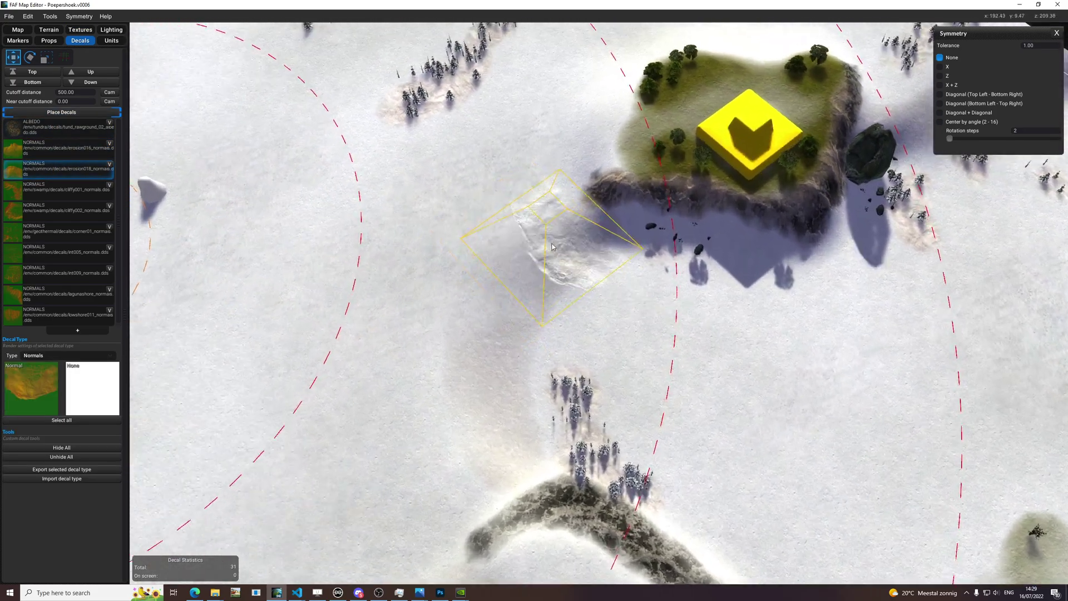
{"action": "key", "text": "r"}
{"action": "key", "text": "e"}
{"action": "key", "text": "e"}
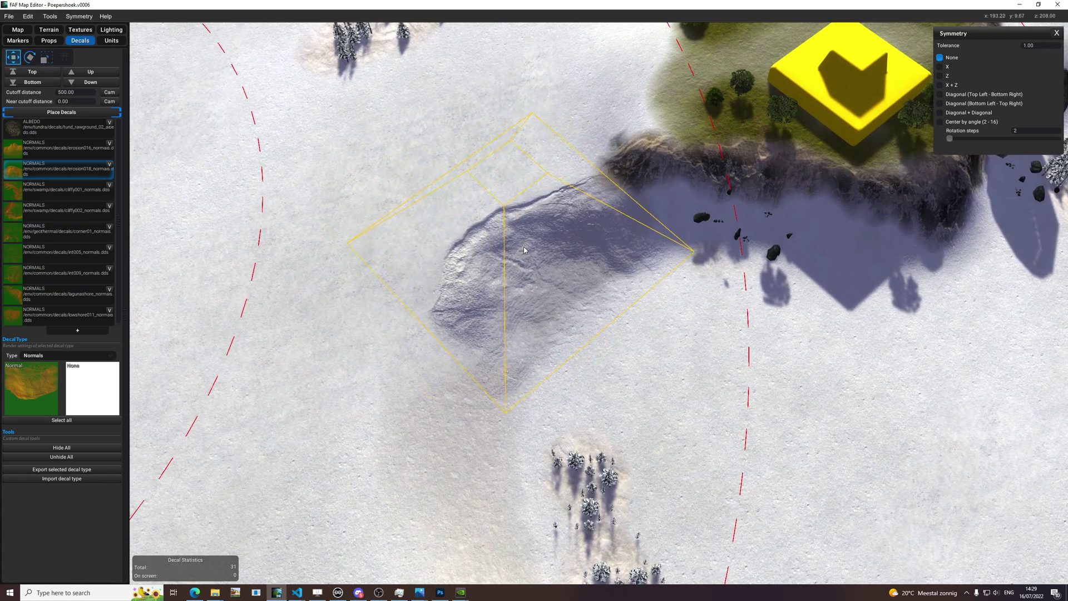
{"action": "left_click", "coordinate": [517, 249]}
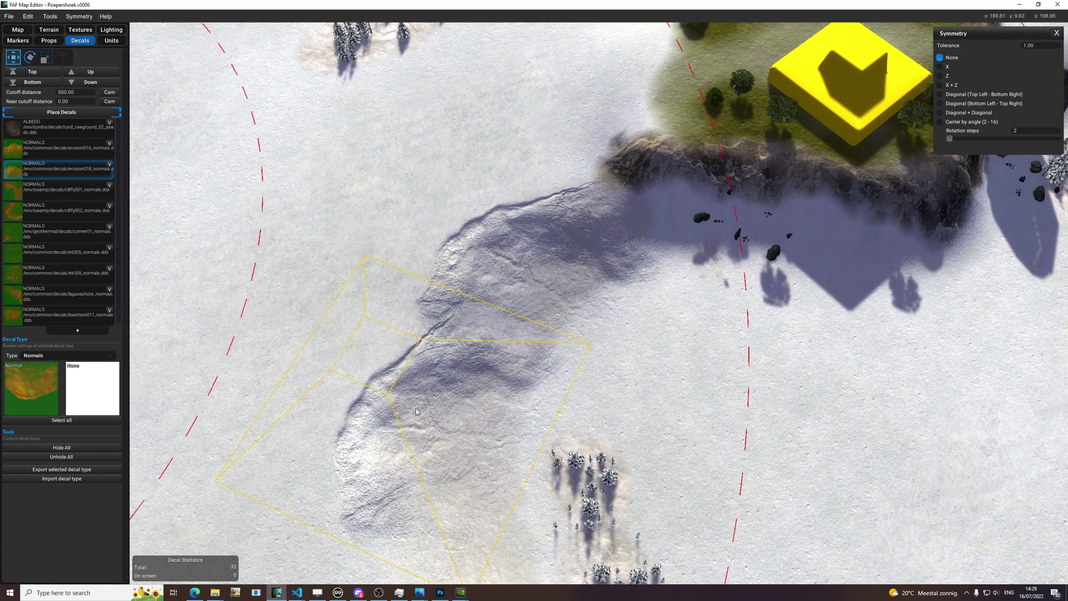
Place two more rotated erosion018_normals decals along the curved slope down to the dark ridge
{"action": "key", "text": "e"}
{"action": "left_click", "coordinate": [408, 421]}
{"action": "middle_click_drag", "start_coordinate": [409, 421], "coordinate": [423, 324]}
{"action": "key", "text": "e"}
{"action": "key", "text": "e"}
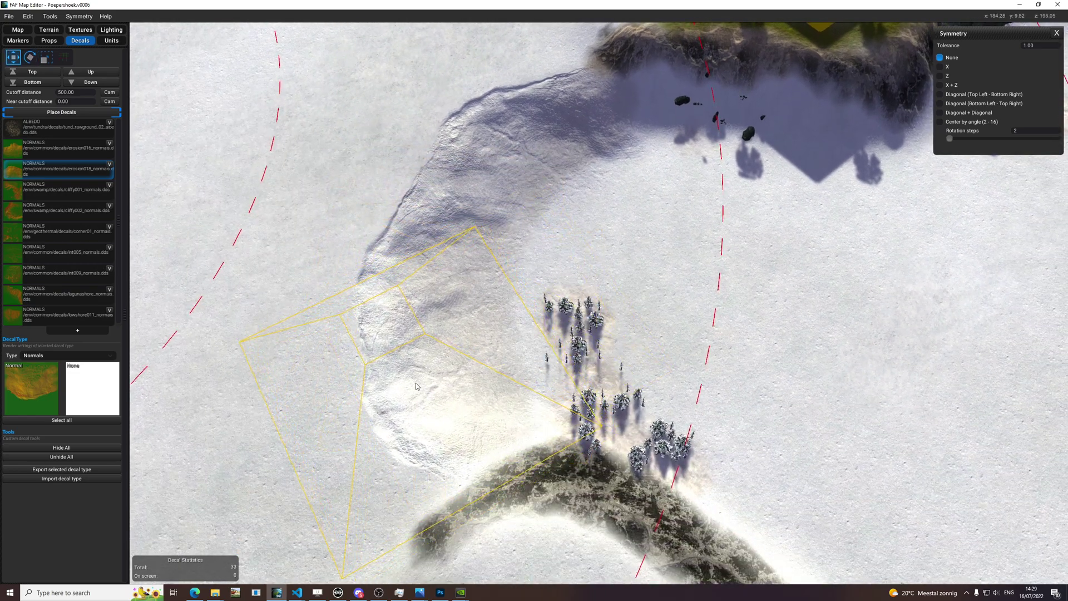
{"action": "left_click", "coordinate": [412, 386]}
Place a rotated, enlarged erosion018_normals decal on the slope running from the map edge towards the yellow-marked plateau
{"action": "scroll", "coordinate": [695, 334], "scroll_direction": "down", "scroll_amount": 4}
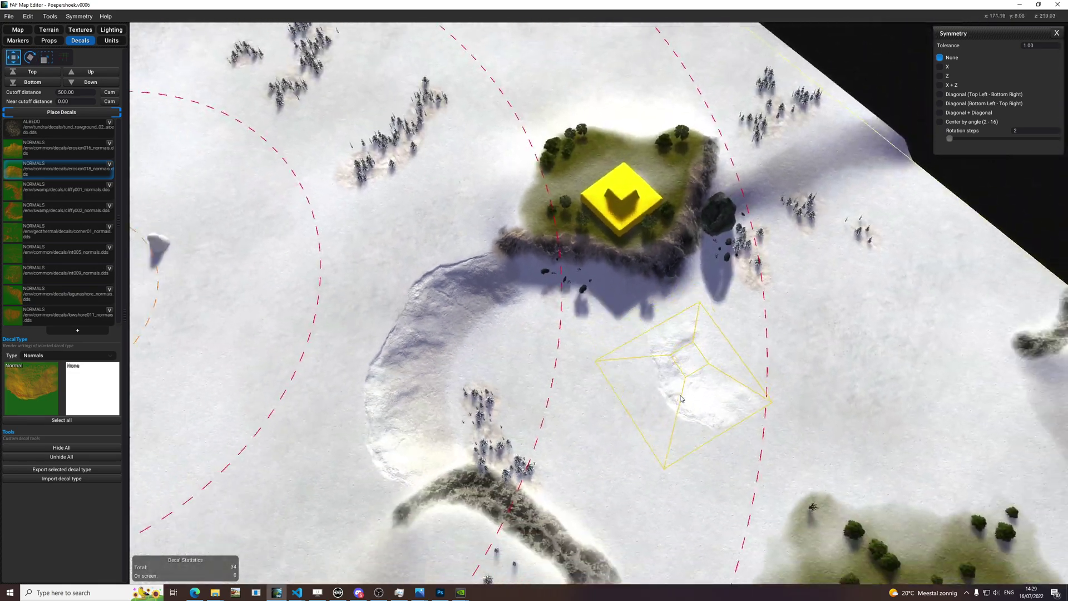
{"action": "middle_click_drag", "start_coordinate": [873, 222], "coordinate": [651, 353]}
{"action": "scroll", "coordinate": [662, 344], "scroll_direction": "up", "scroll_amount": 5}
{"action": "key", "text": "space"}
{"action": "scroll", "coordinate": [740, 212], "scroll_direction": "up", "scroll_amount": 5}
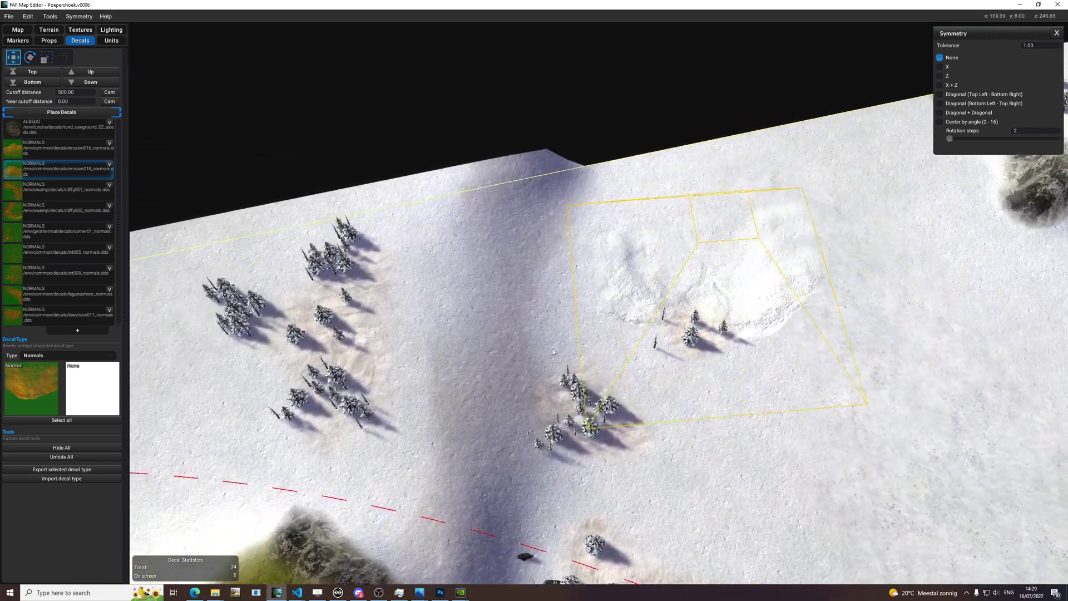
{"action": "key", "text": "e"}
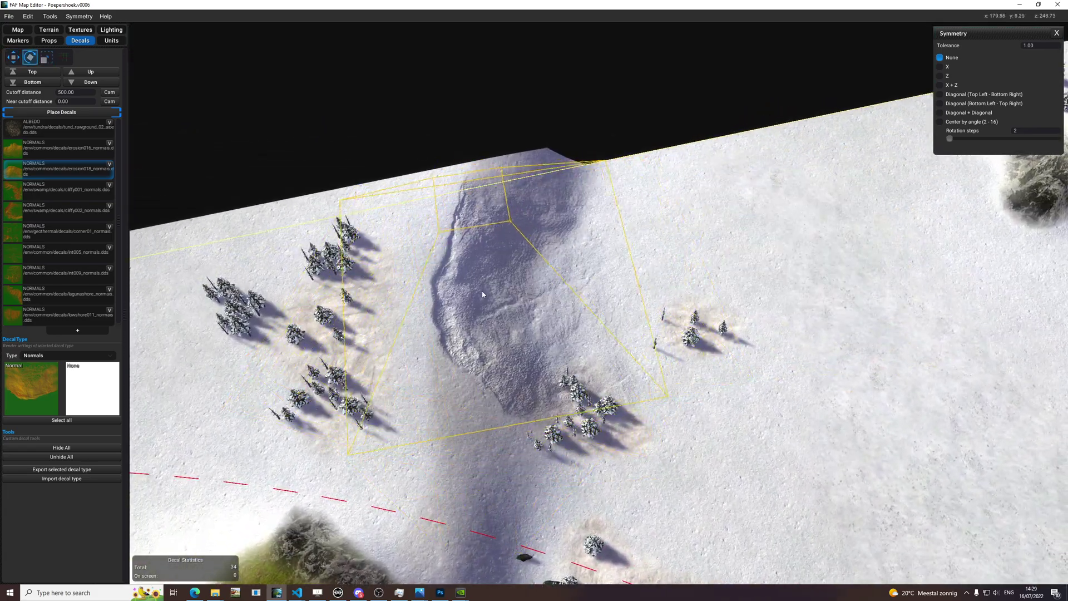
{"action": "key", "text": "r"}
{"action": "key", "text": "e"}
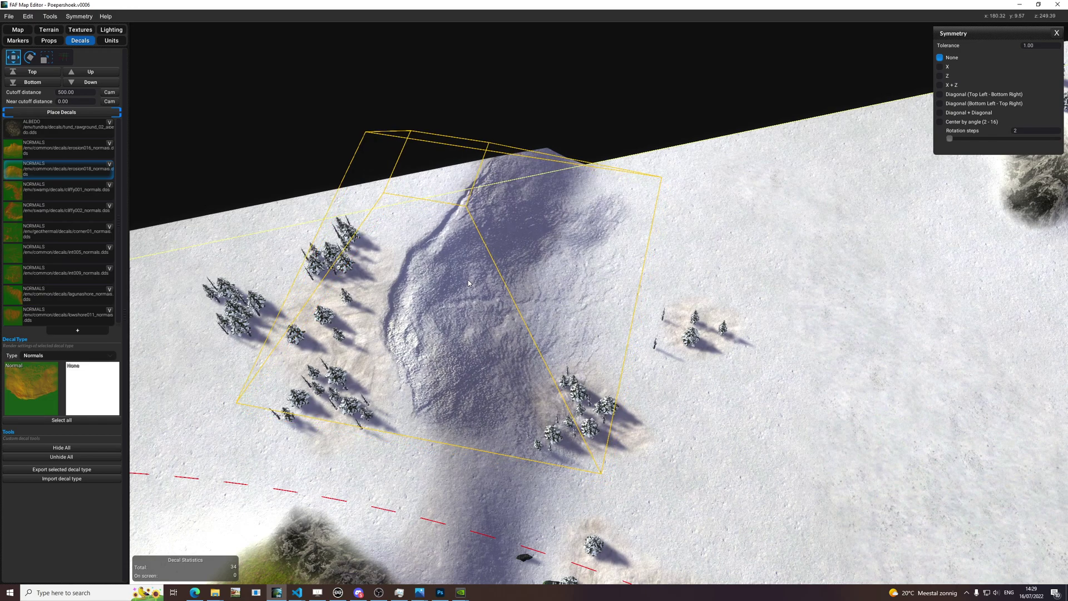
{"action": "left_click", "coordinate": [474, 281]}
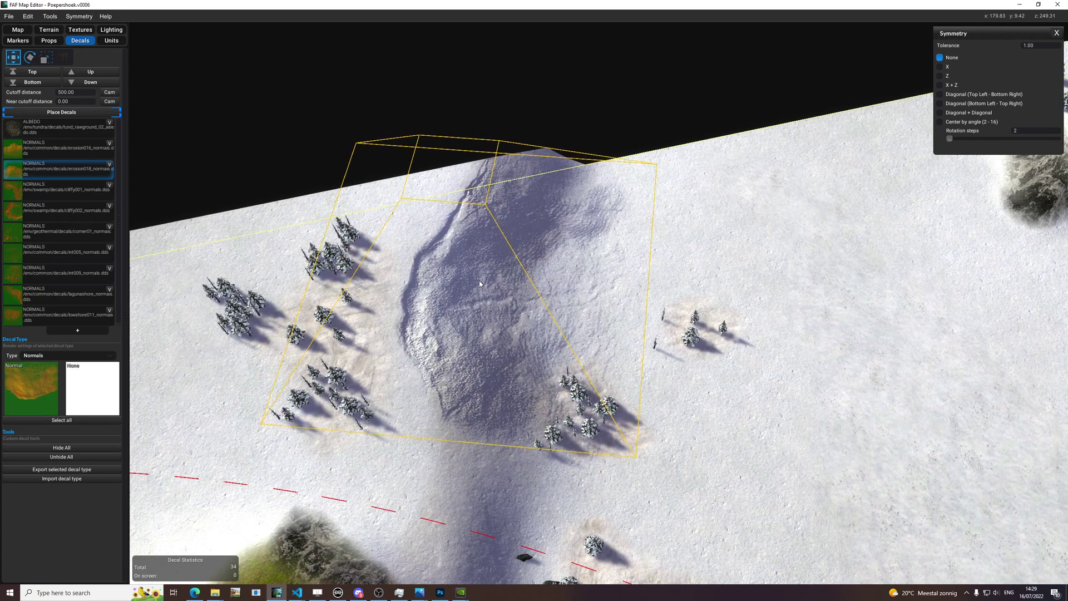
Add a new decal entry using the common erosion017_normals texture and set its type to Normals
{"action": "left_click", "coordinate": [78, 330]}
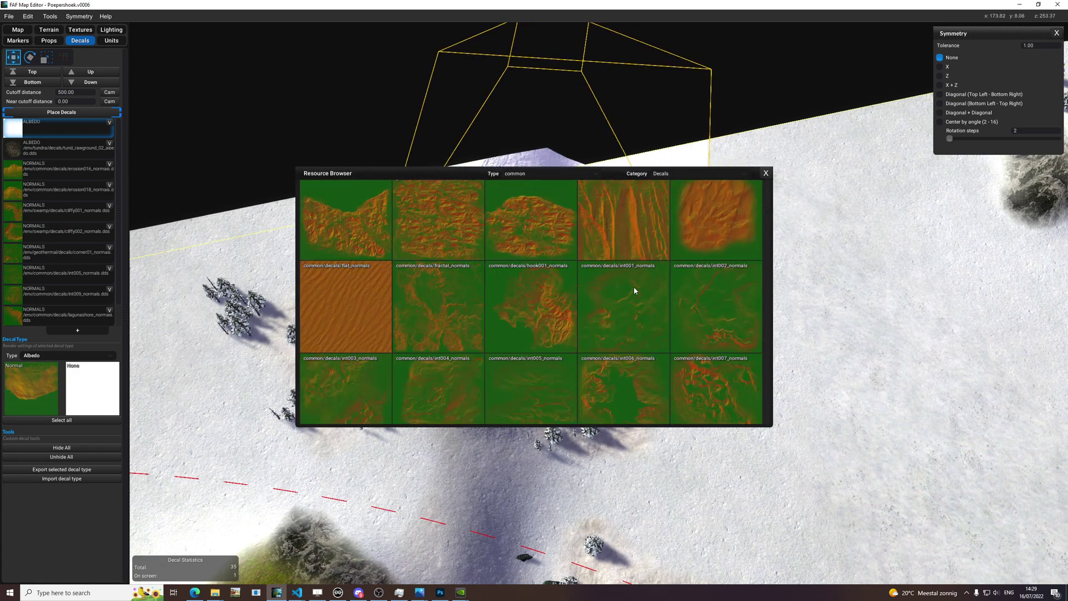
{"action": "scroll", "coordinate": [613, 298], "scroll_direction": "down", "scroll_amount": 15}
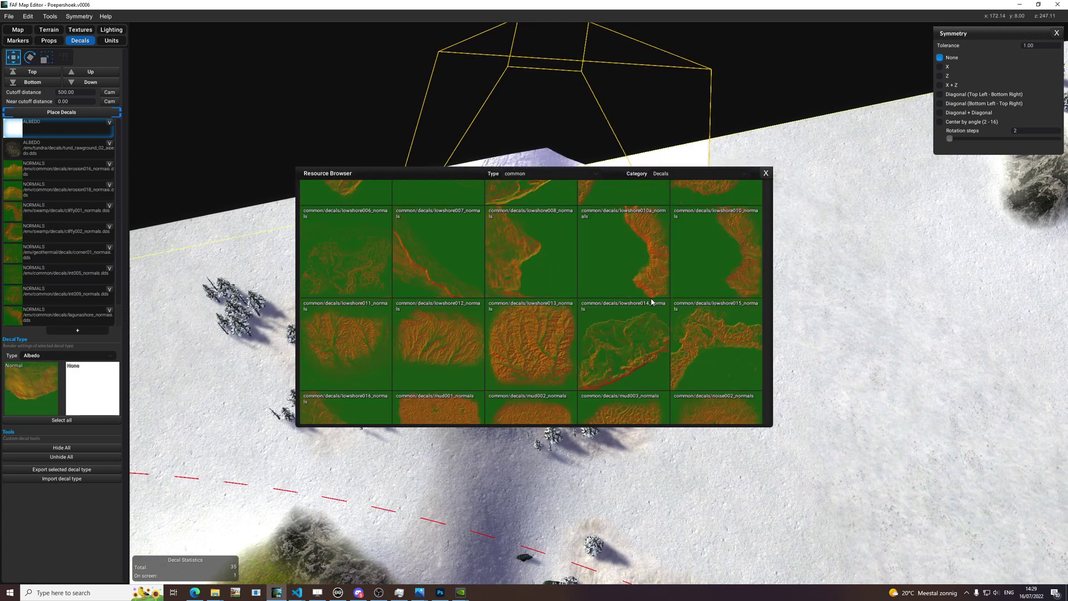
{"action": "scroll", "coordinate": [616, 309], "scroll_direction": "up", "scroll_amount": 10}
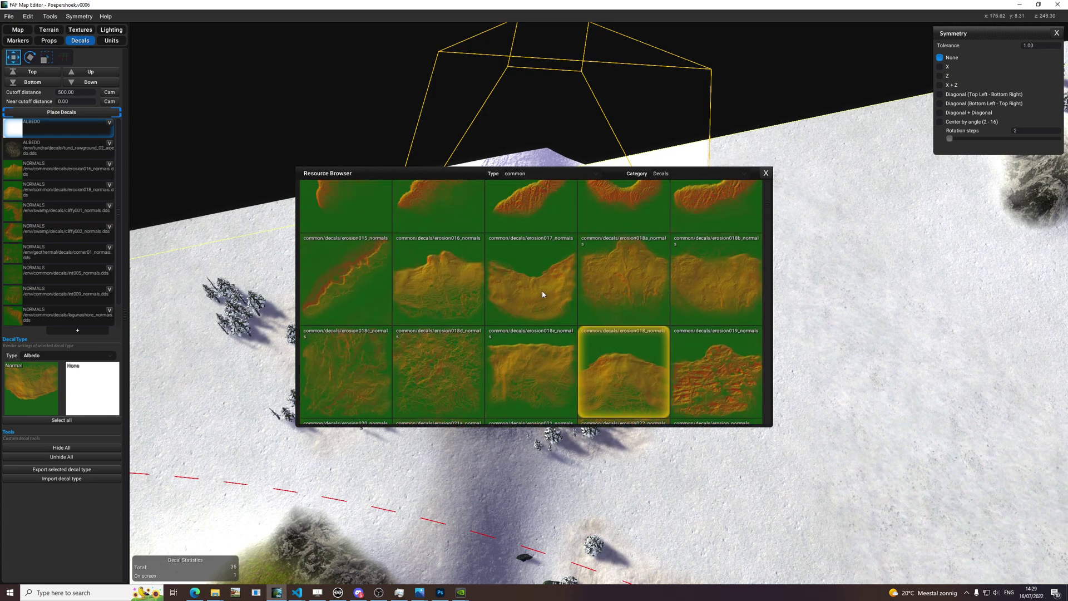
{"action": "left_click_drag", "start_coordinate": [395, 321], "coordinate": [61, 128]}
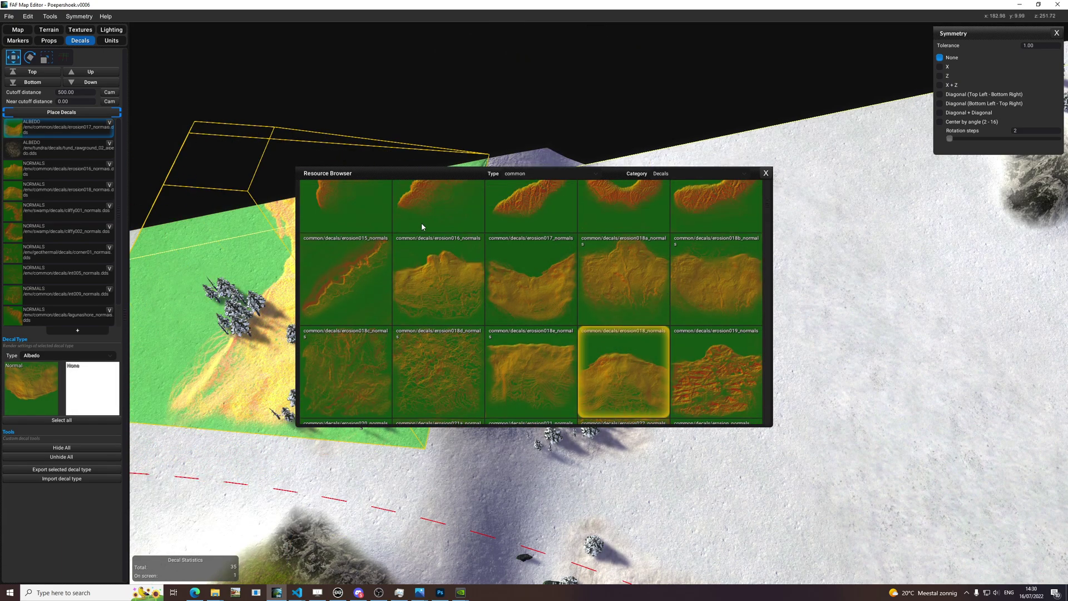
{"action": "left_click", "coordinate": [766, 174]}
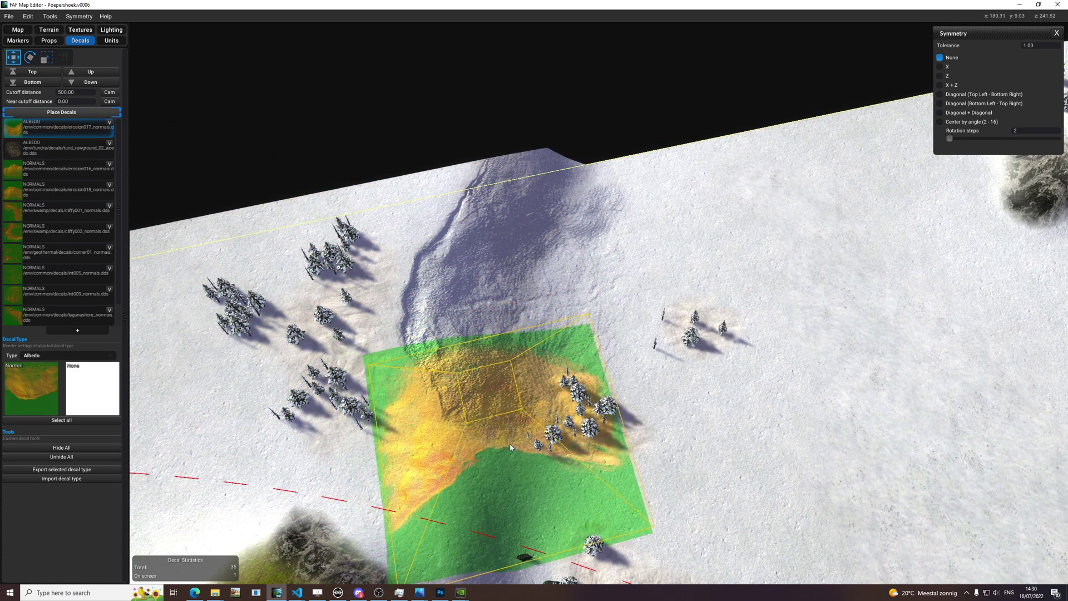
{"action": "left_click_drag", "start_coordinate": [497, 389], "coordinate": [511, 431]}
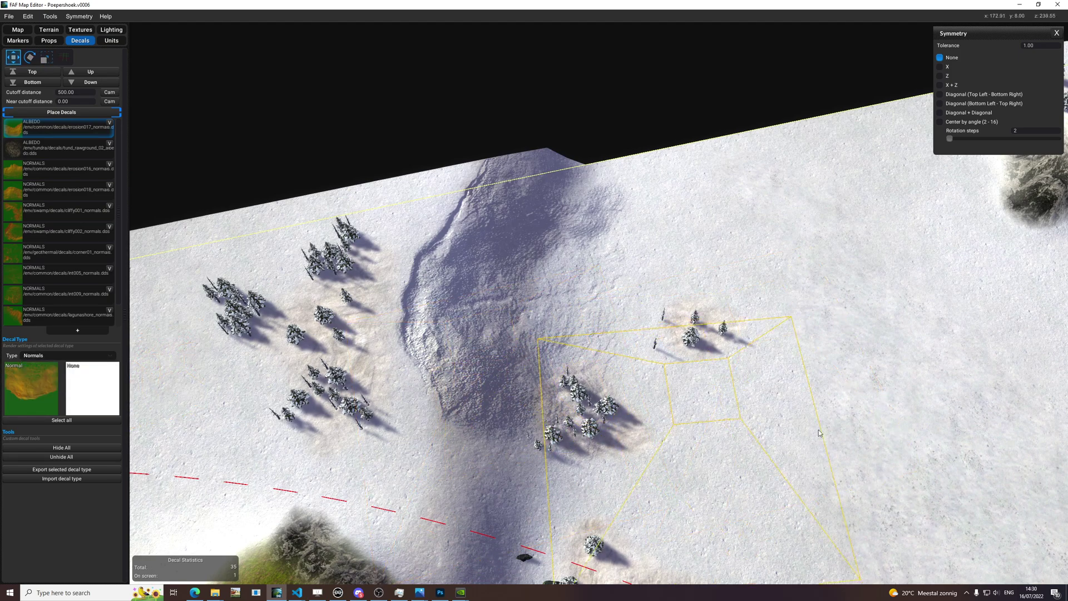
Place an erosion017_normals decal, then move and rotate it onto the map-edge slope where it meets the yellow-marked plateau
{"action": "left_click", "coordinate": [842, 429]}
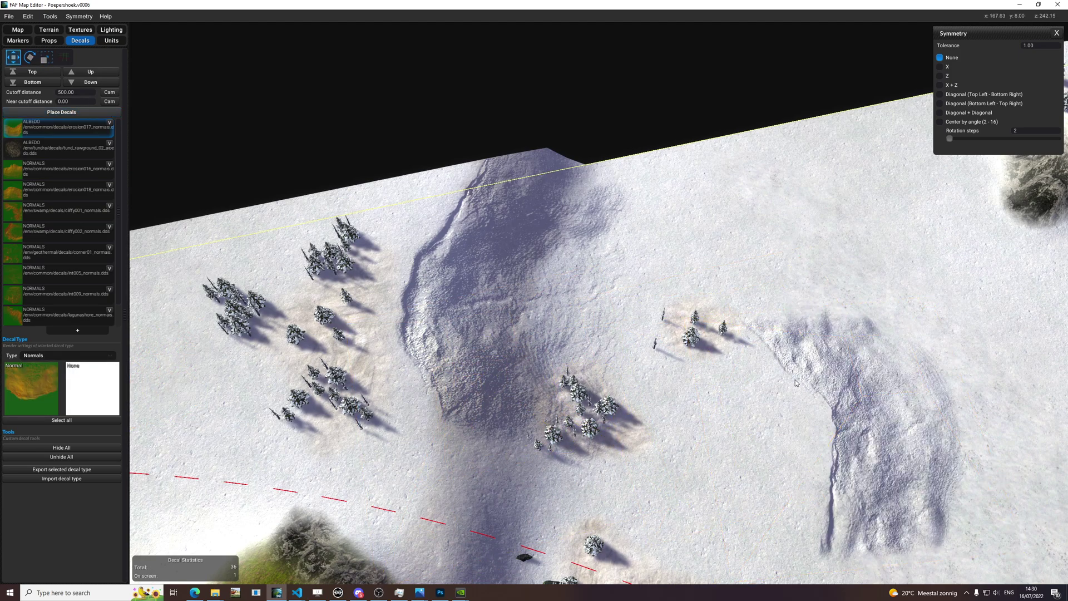
{"action": "left_click_drag", "start_coordinate": [842, 429], "coordinate": [437, 446]}
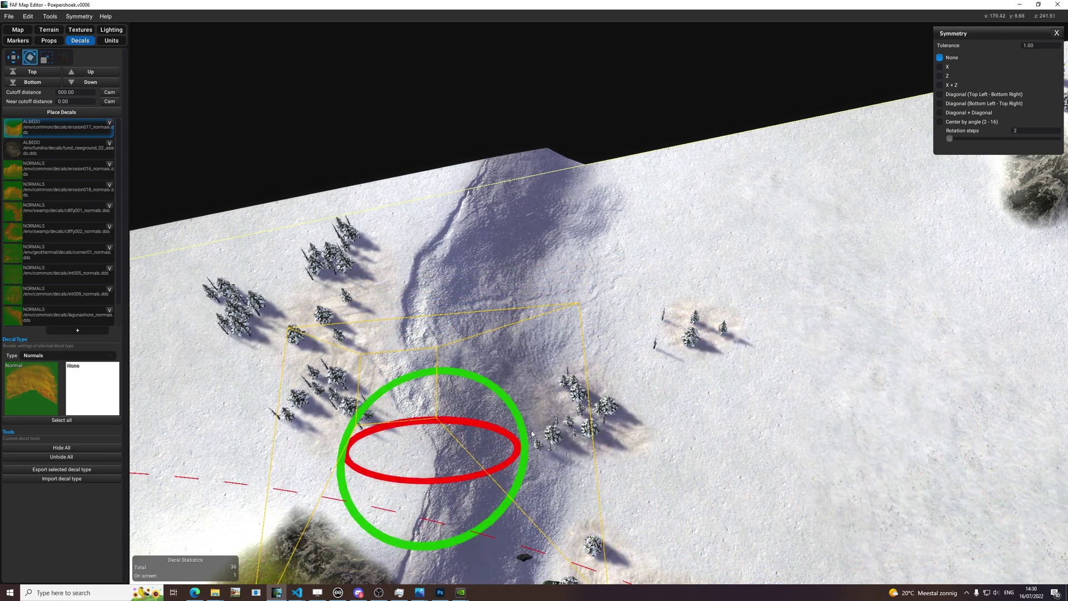
{"action": "key", "text": "e"}
{"action": "key", "text": "w"}
{"action": "left_click_drag", "start_coordinate": [514, 399], "coordinate": [452, 396]}
{"action": "left_click", "coordinate": [766, 422]}
{"action": "scroll", "coordinate": [766, 423], "scroll_direction": "down", "scroll_amount": 5}
{"action": "key", "text": "space"}
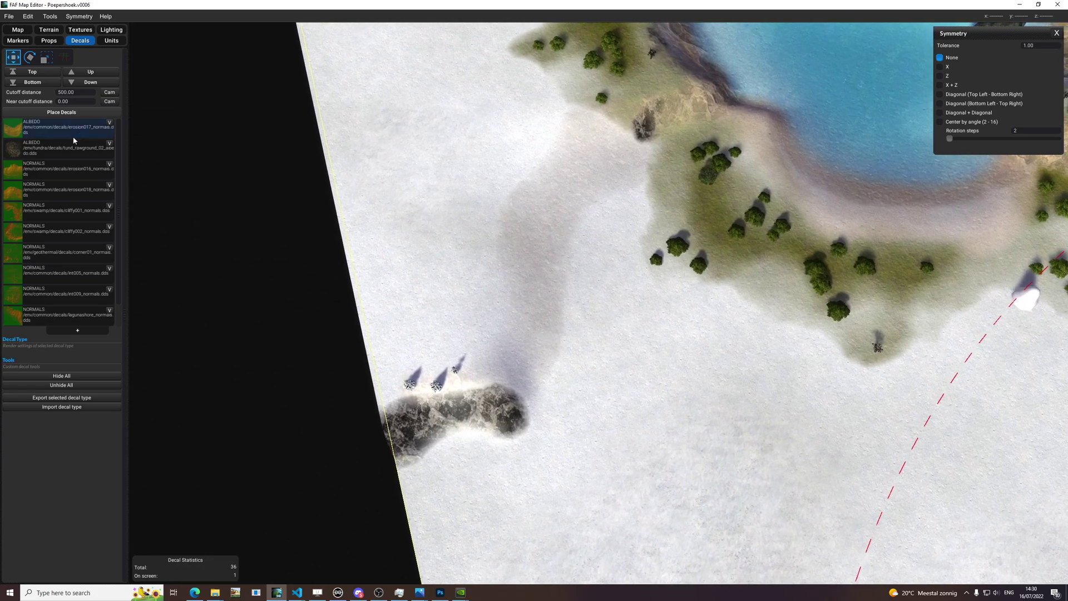
Place a rotated erosion016_normals decal on the middle of the slope between the short map-edge ridge and the lake
{"action": "left_click", "coordinate": [61, 169]}
{"action": "scroll", "coordinate": [489, 213], "scroll_direction": "up", "scroll_amount": 3}
{"action": "key", "text": "e"}
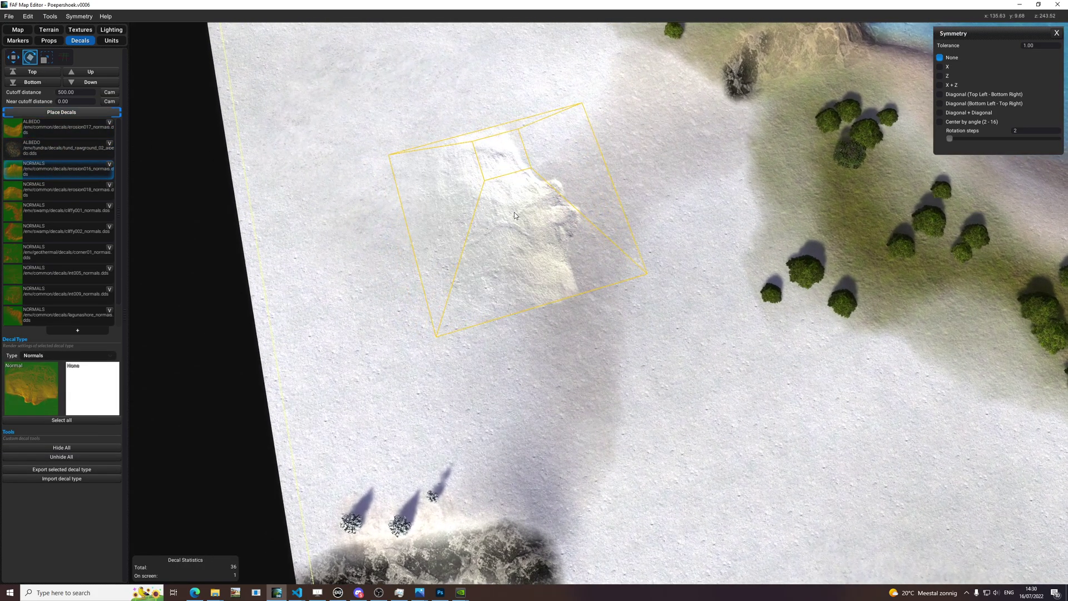
{"action": "key", "text": "space"}
{"action": "left_click_drag", "start_coordinate": [574, 208], "coordinate": [549, 251]}
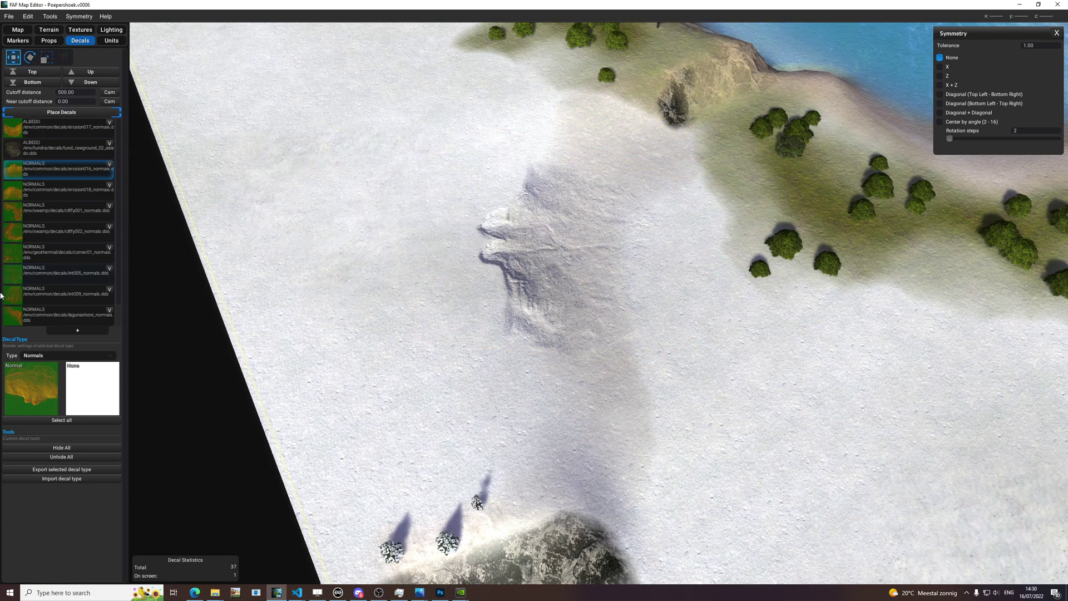
Place erosion018_normals decals at the lakeside end and the ridge end of the same slope
{"action": "left_click", "coordinate": [36, 132]}
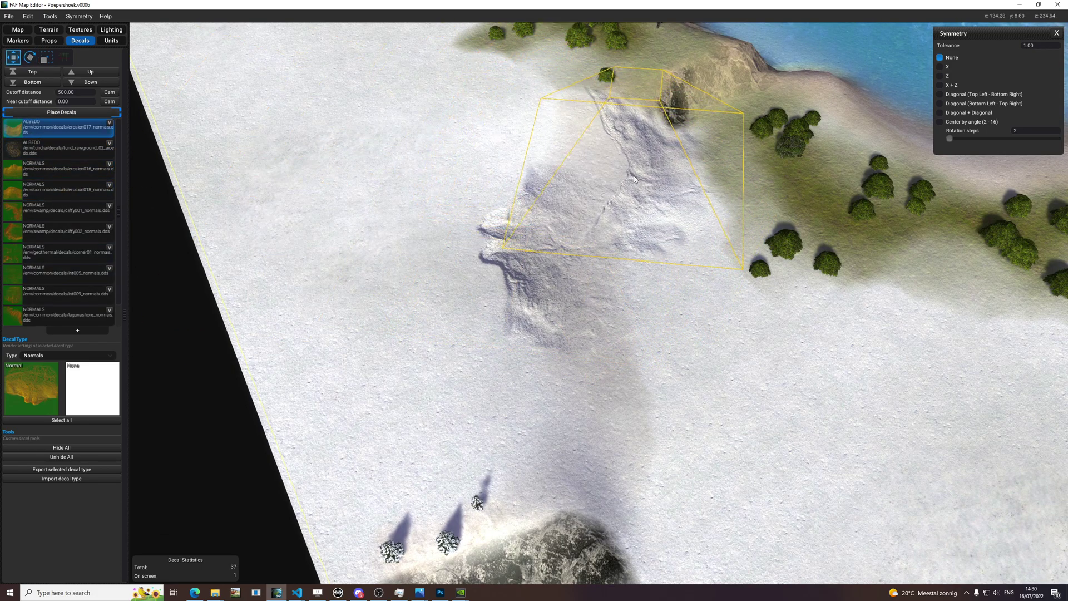
{"action": "left_click", "coordinate": [55, 191]}
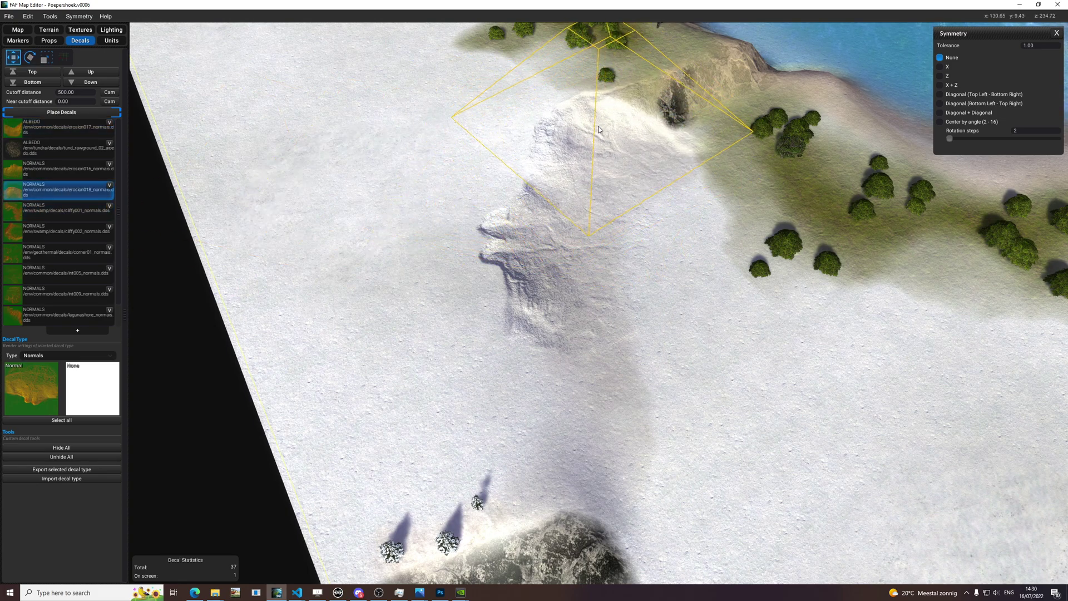
{"action": "left_click_drag", "start_coordinate": [589, 378], "coordinate": [555, 424]}
{"action": "scroll", "coordinate": [770, 384], "scroll_direction": "down", "scroll_amount": 5}
{"action": "key", "text": "space"}
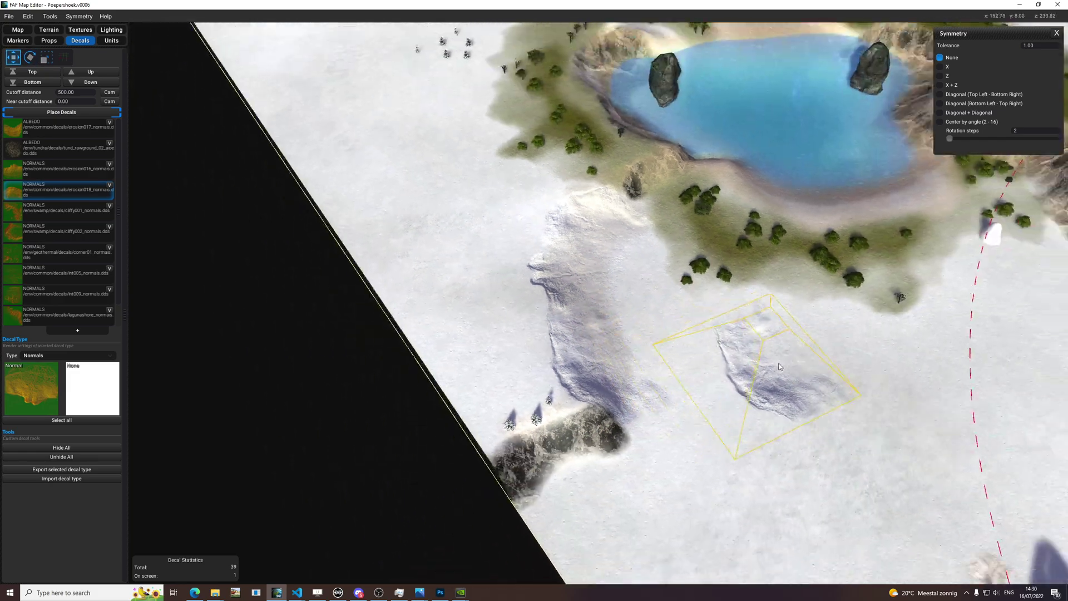
Inspect the lake shore and the surrounding terrain for slopes that still lack erosion decals
{"action": "scroll", "coordinate": [718, 122], "scroll_direction": "up", "scroll_amount": 3}
{"action": "middle_click_drag", "start_coordinate": [717, 123], "coordinate": [604, 481]}
{"action": "middle_click_drag", "start_coordinate": [722, 314], "coordinate": [842, 220]}
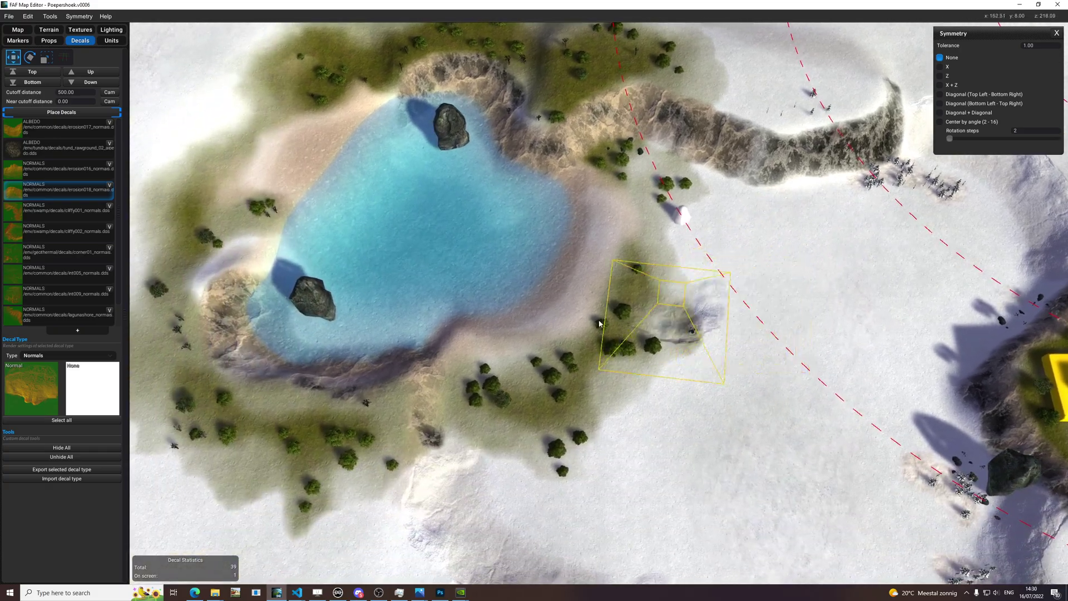
{"action": "scroll", "coordinate": [400, 240], "scroll_direction": "up", "scroll_amount": 4}
{"action": "scroll", "coordinate": [863, 349], "scroll_direction": "up", "scroll_amount": 3}
{"action": "key", "text": "space"}
{"action": "scroll", "coordinate": [797, 314], "scroll_direction": "down", "scroll_amount": 10}
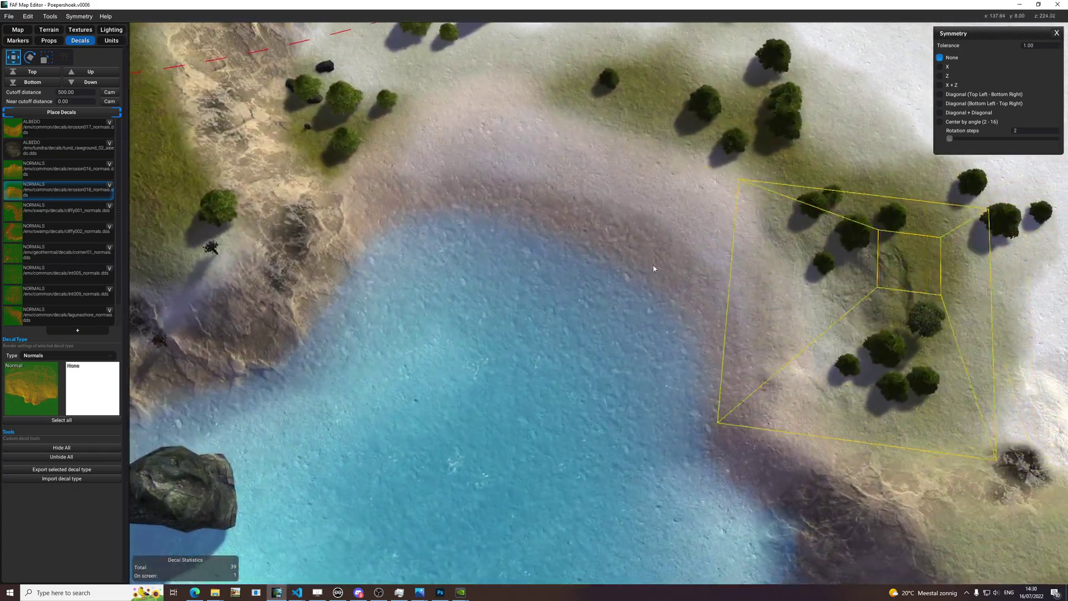
{"action": "scroll", "coordinate": [700, 232], "scroll_direction": "down", "scroll_amount": 3}
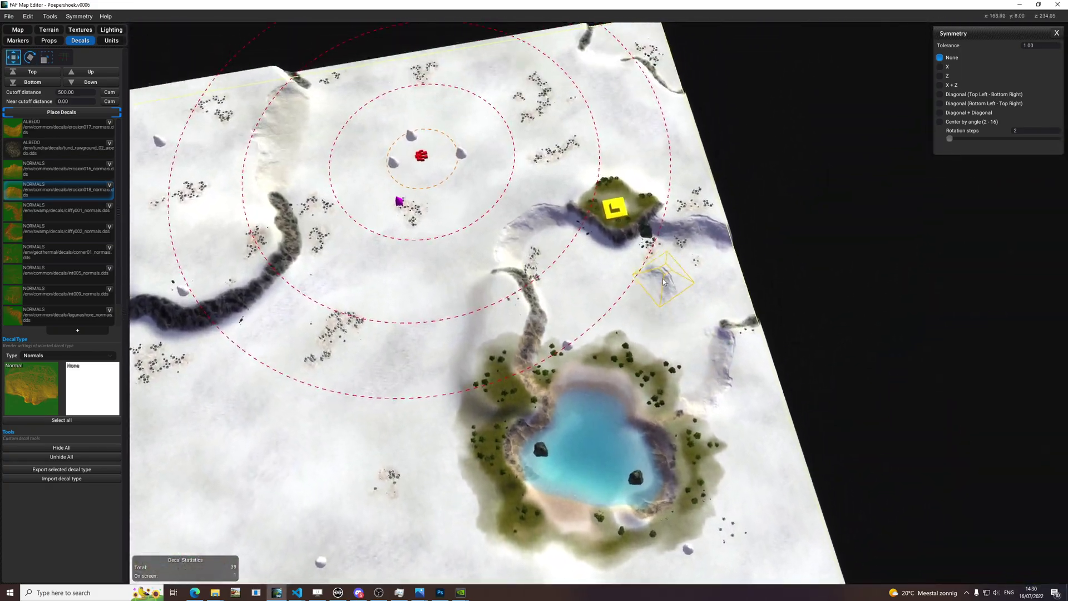
Save the map
{"action": "key", "text": "ctrl+s"}
{"action": "scroll", "coordinate": [557, 239], "scroll_direction": "up", "scroll_amount": 4}
{"action": "scroll", "coordinate": [577, 203], "scroll_direction": "down", "scroll_amount": 2}
{"action": "scroll", "coordinate": [577, 203], "scroll_direction": "down", "scroll_amount": 2}
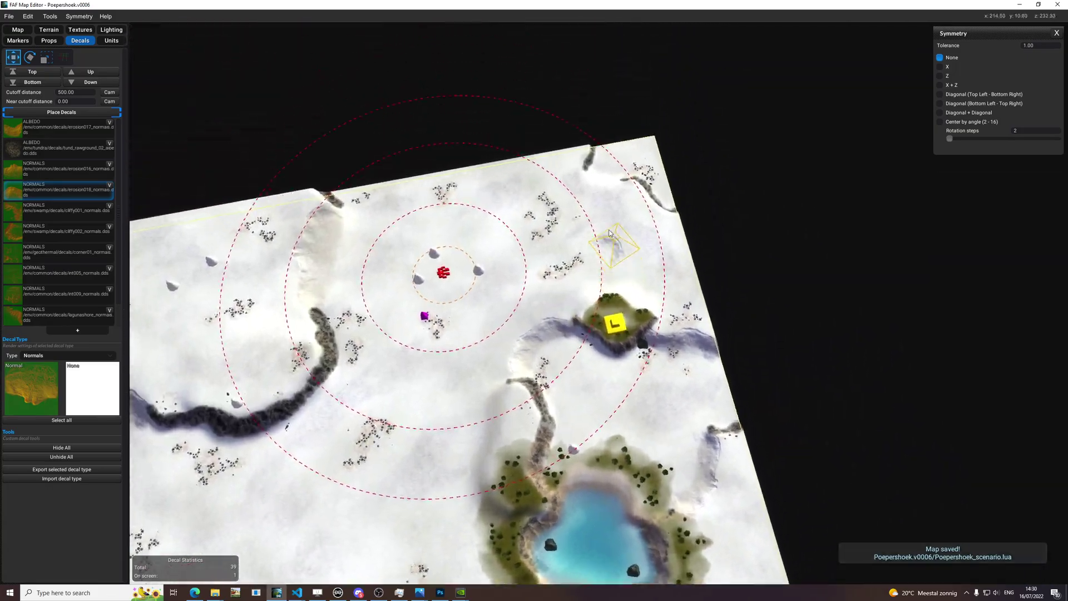
Place two rotated erosion018_normals decals side by side across the slope between the two dark ridges, resizing the second
{"action": "scroll", "coordinate": [606, 206], "scroll_direction": "up", "scroll_amount": 7}
{"action": "scroll", "coordinate": [614, 208], "scroll_direction": "up", "scroll_amount": 2}
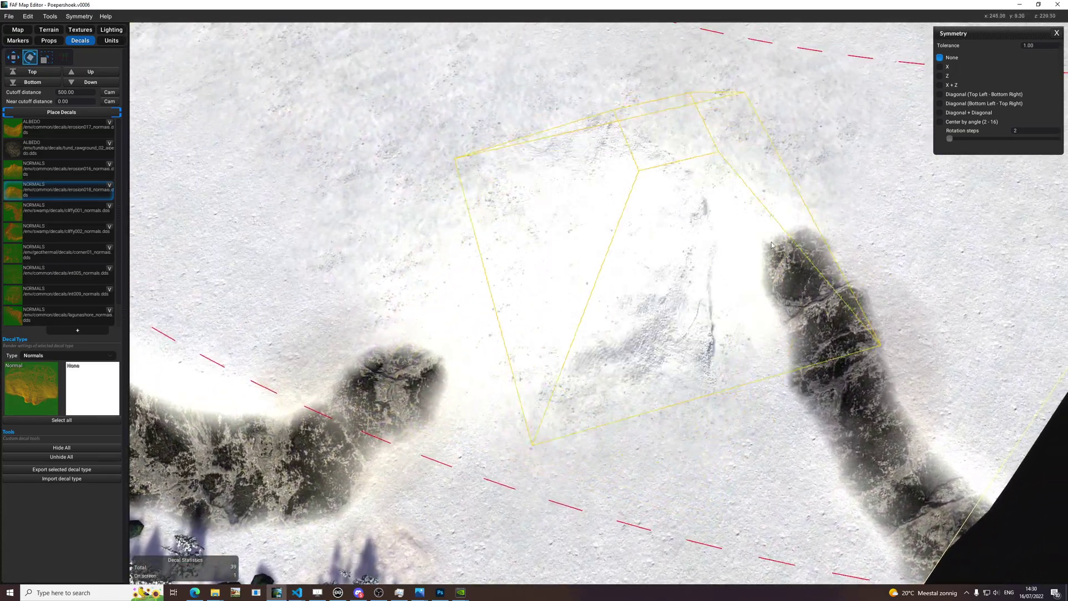
{"action": "left_click", "coordinate": [717, 236]}
{"action": "key", "text": "e"}
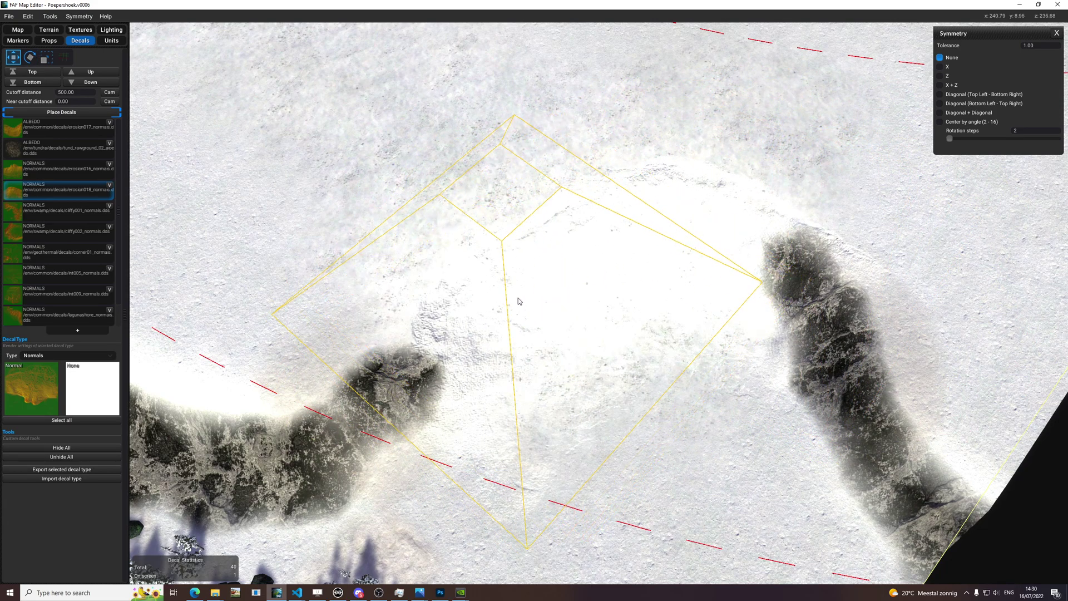
{"action": "key", "text": "r"}
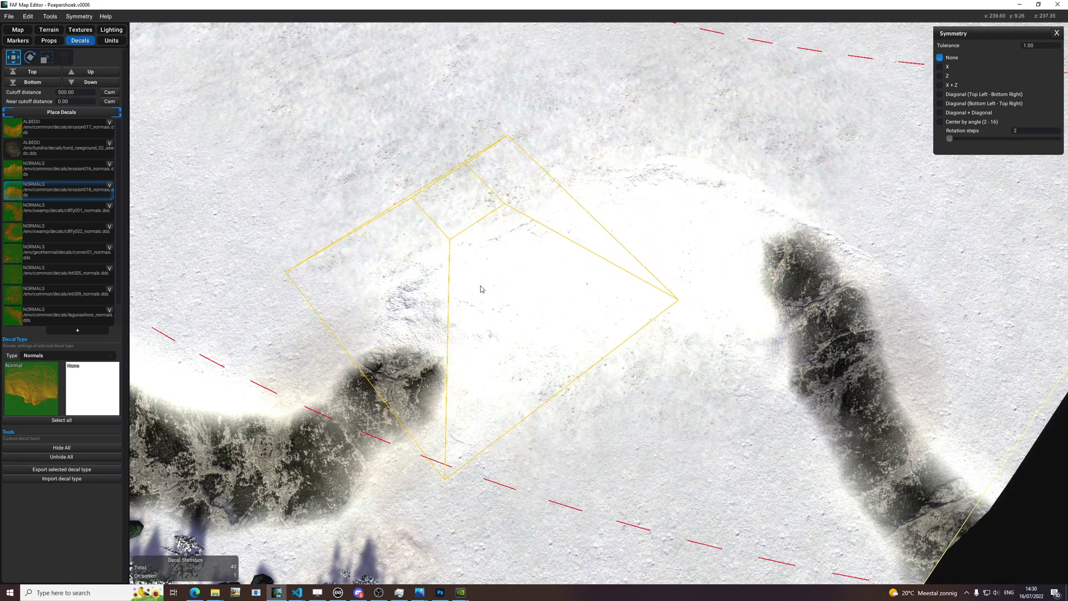
Place a rotated and enlarged erosion018_normals decal on the snowy slope beside the brown rock cliff
{"action": "scroll", "coordinate": [475, 289], "scroll_direction": "down", "scroll_amount": 5}
{"action": "middle_click_drag", "start_coordinate": [744, 246], "coordinate": [656, 284]}
{"action": "scroll", "coordinate": [677, 244], "scroll_direction": "up", "scroll_amount": 3}
{"action": "scroll", "coordinate": [677, 244], "scroll_direction": "up", "scroll_amount": 6}
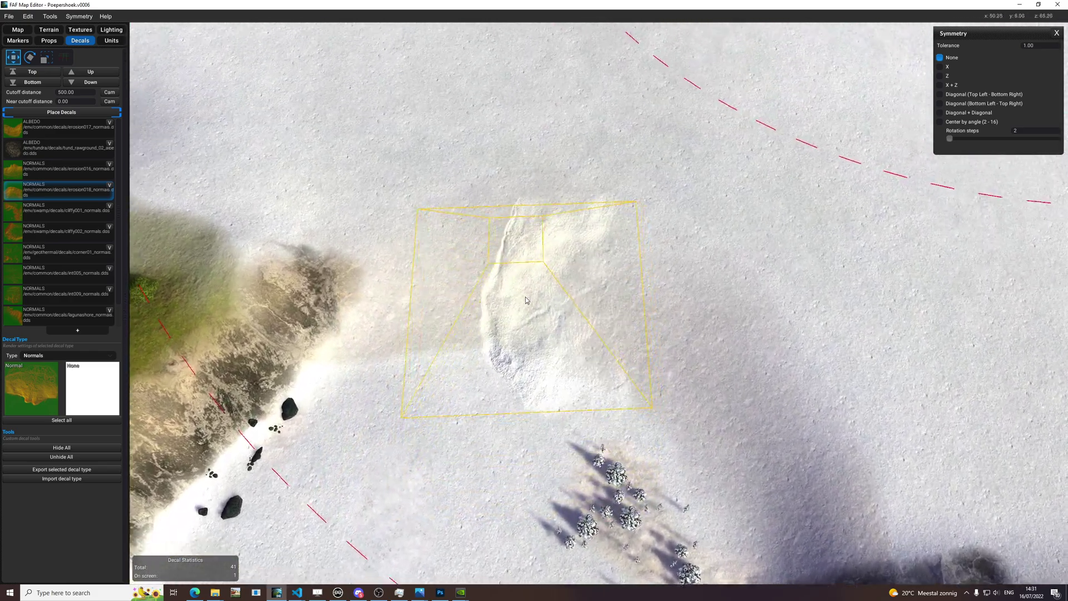
{"action": "middle_click_drag", "start_coordinate": [527, 301], "coordinate": [519, 281]}
{"action": "key", "text": "e"}
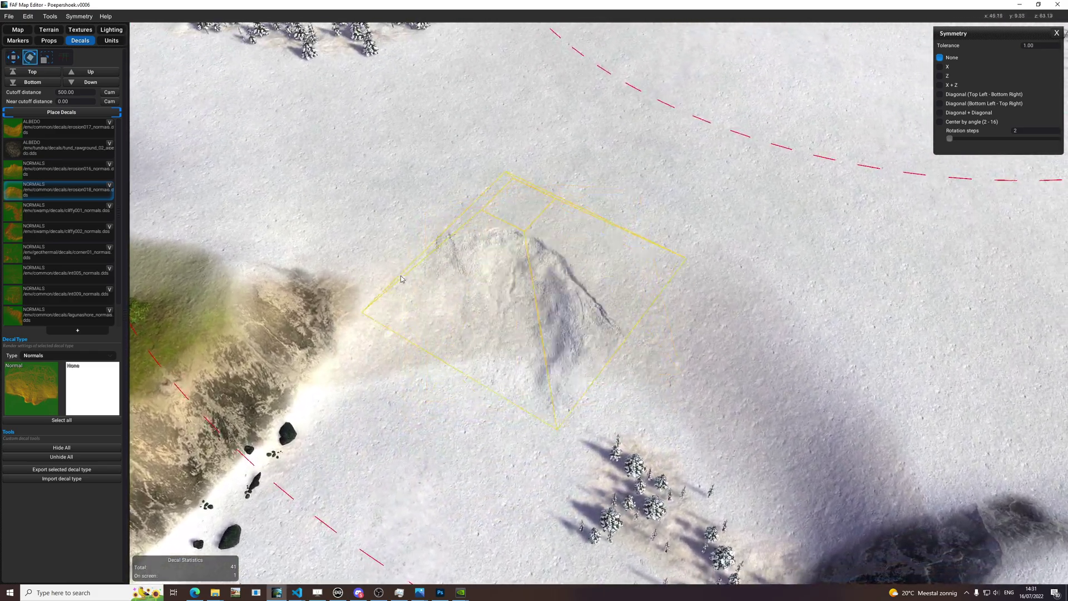
{"action": "key", "text": "r"}
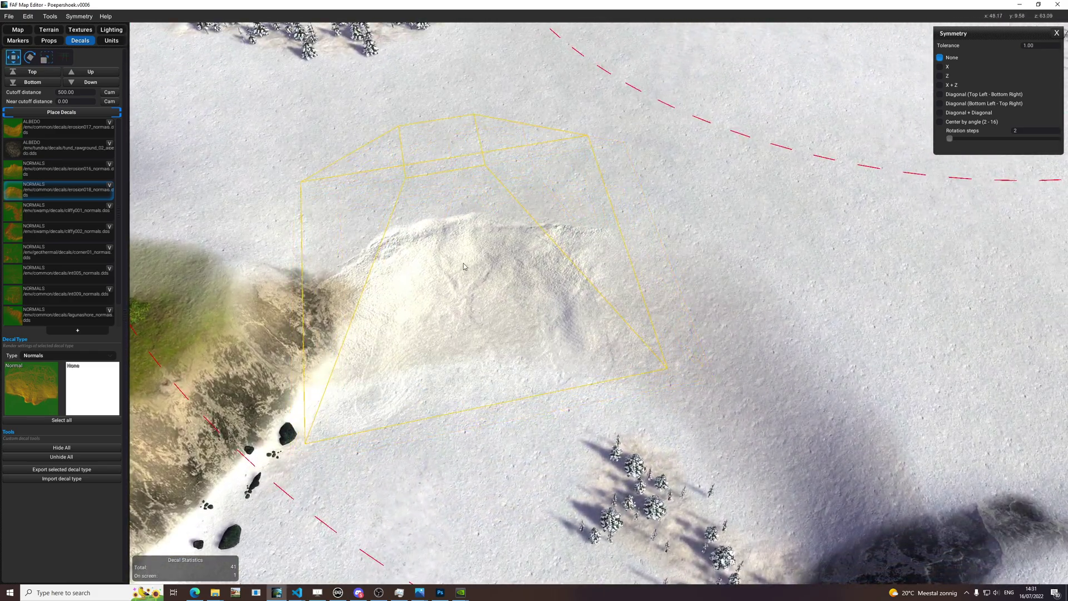
{"action": "left_click", "coordinate": [454, 276]}
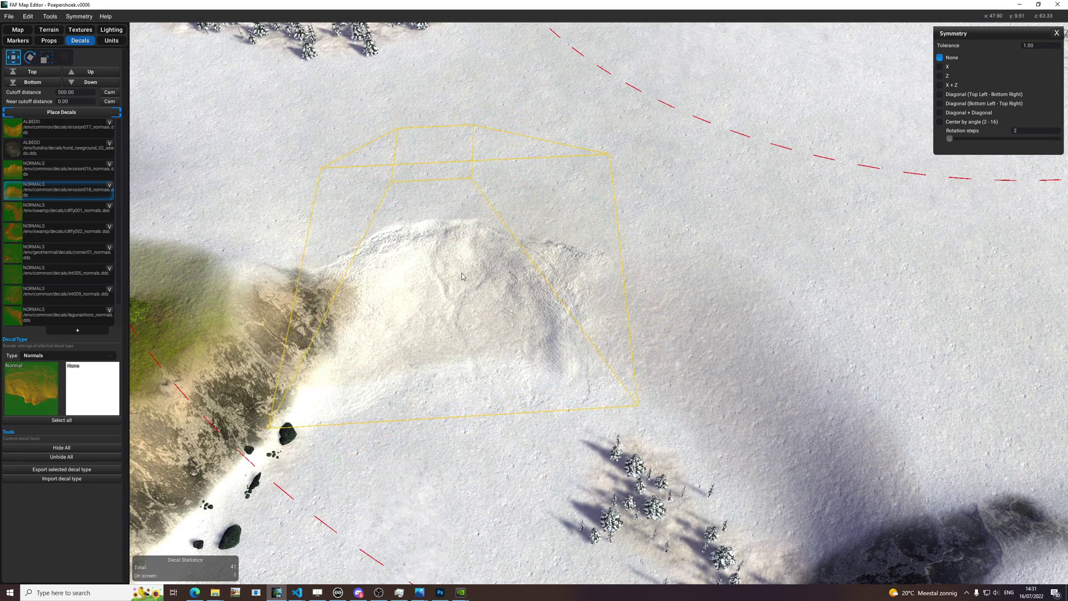
Continue the erosion along this slope to the dark ridge with further rotated erosion018_normals decals
{"action": "left_click", "coordinate": [704, 313]}
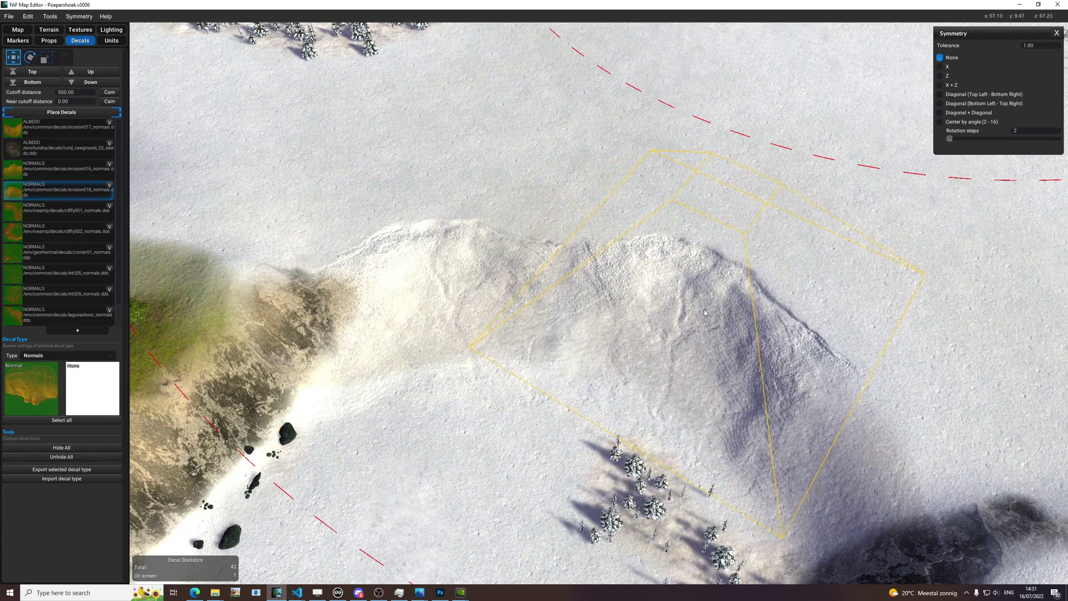
{"action": "key", "text": "e"}
{"action": "key", "text": "r"}
{"action": "left_click", "coordinate": [765, 360]}
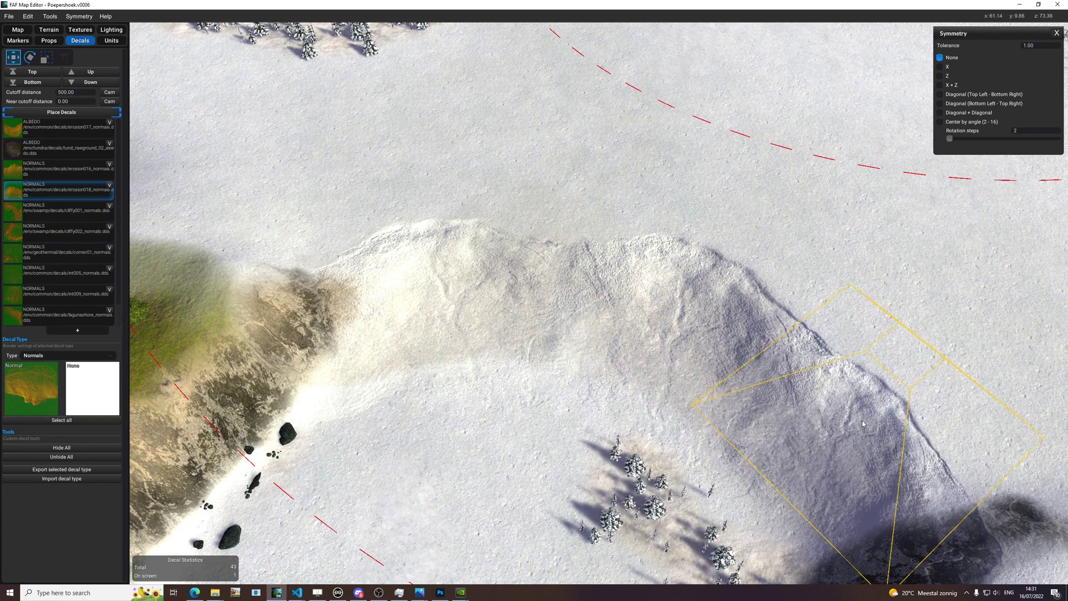
Cover the slope between the yellow-marked plateau and the map edge with erosion018_normals decals, adding an erosion016_normals decal at the edge
{"action": "scroll", "coordinate": [745, 395], "scroll_direction": "down", "scroll_amount": 5}
{"action": "middle_click_drag", "start_coordinate": [356, 378], "coordinate": [501, 328]}
{"action": "scroll", "coordinate": [627, 373], "scroll_direction": "up", "scroll_amount": 4}
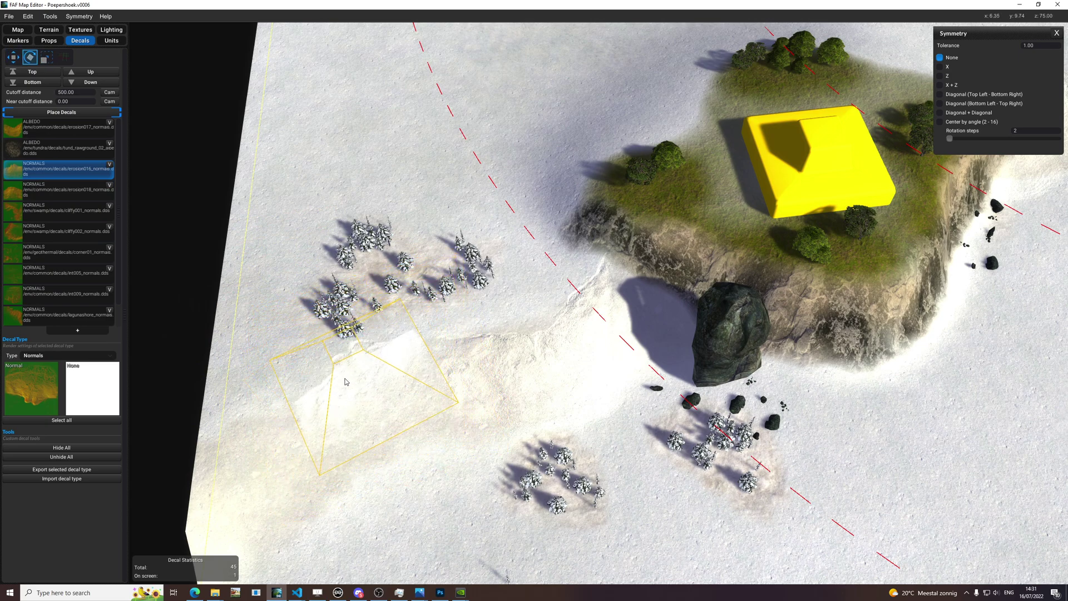
{"action": "key", "text": "e"}
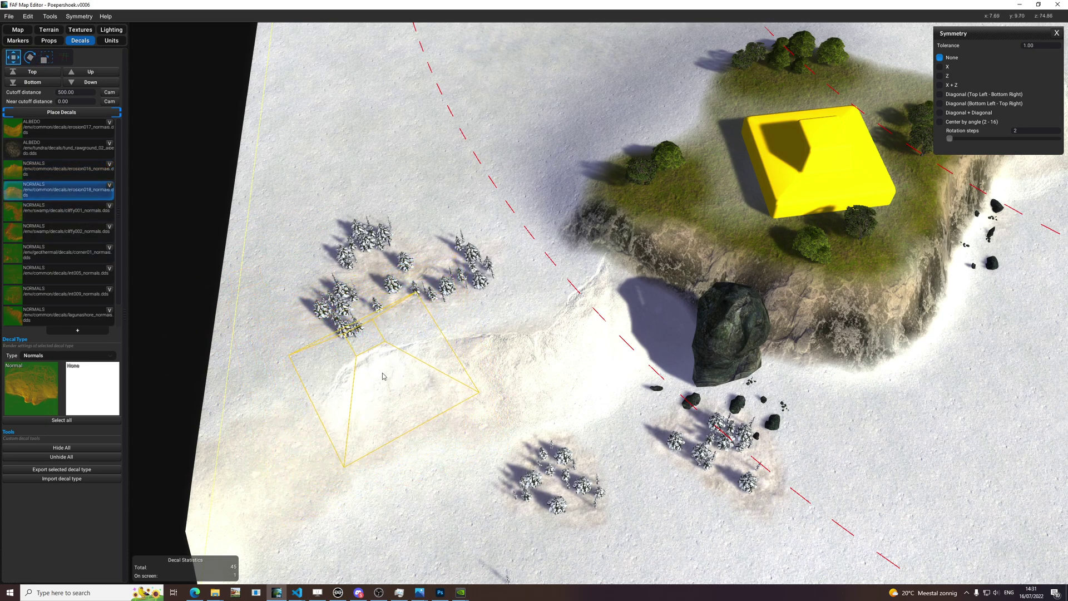
{"action": "left_click", "coordinate": [389, 371]}
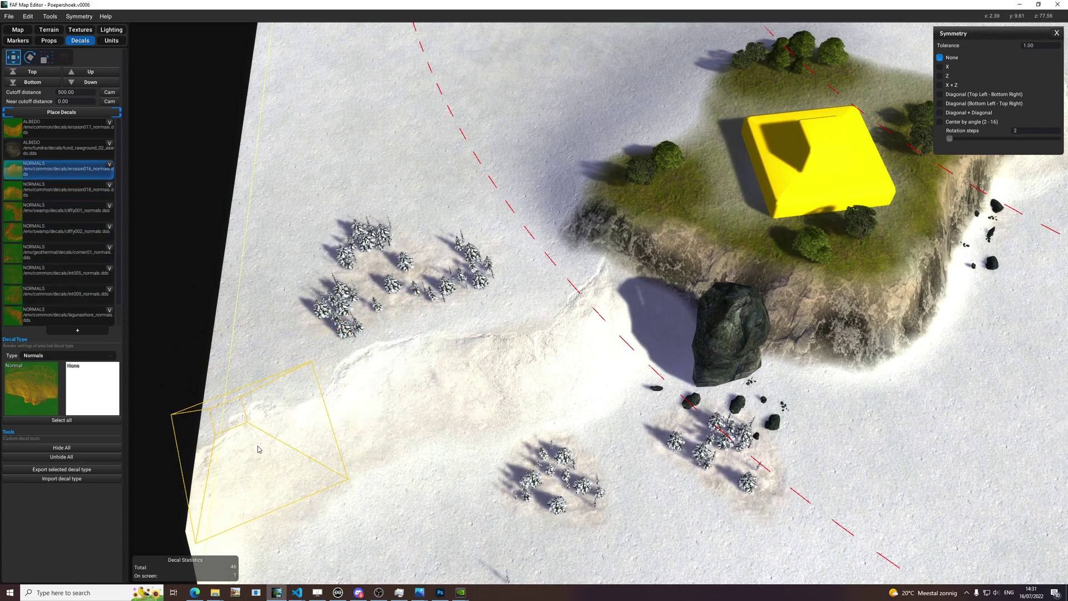
Place two erosion018_normals decals around the curved slope between the two dark ridges near the map corner, rotating the second to follow the bend
{"action": "scroll", "coordinate": [550, 433], "scroll_direction": "down", "scroll_amount": 3}
{"action": "middle_click_drag", "start_coordinate": [578, 389], "coordinate": [0, 137]}
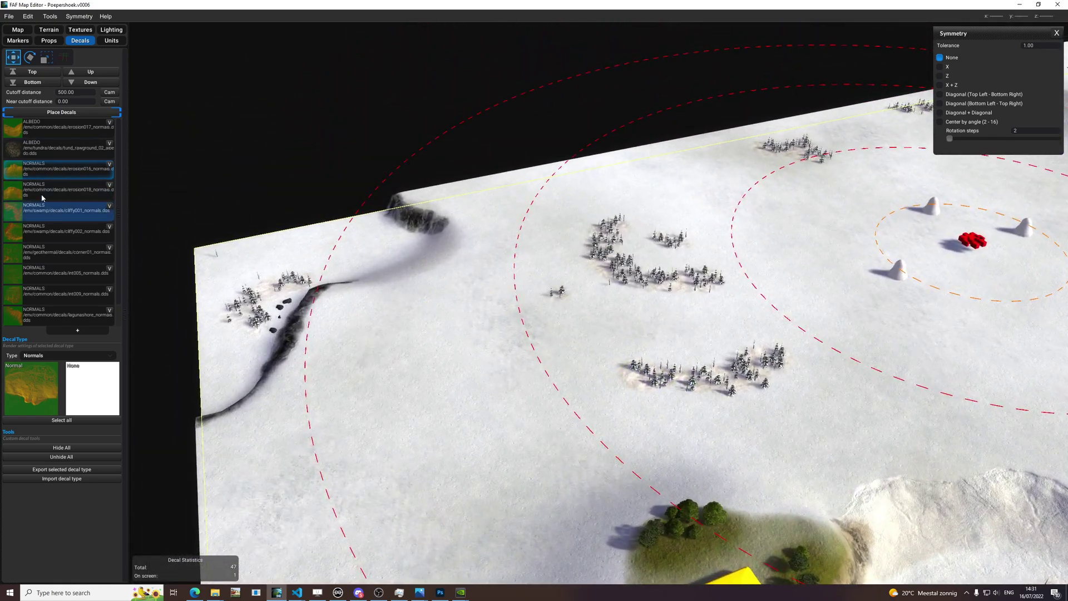
{"action": "key", "text": "e"}
{"action": "scroll", "coordinate": [531, 289], "scroll_direction": "up", "scroll_amount": 5}
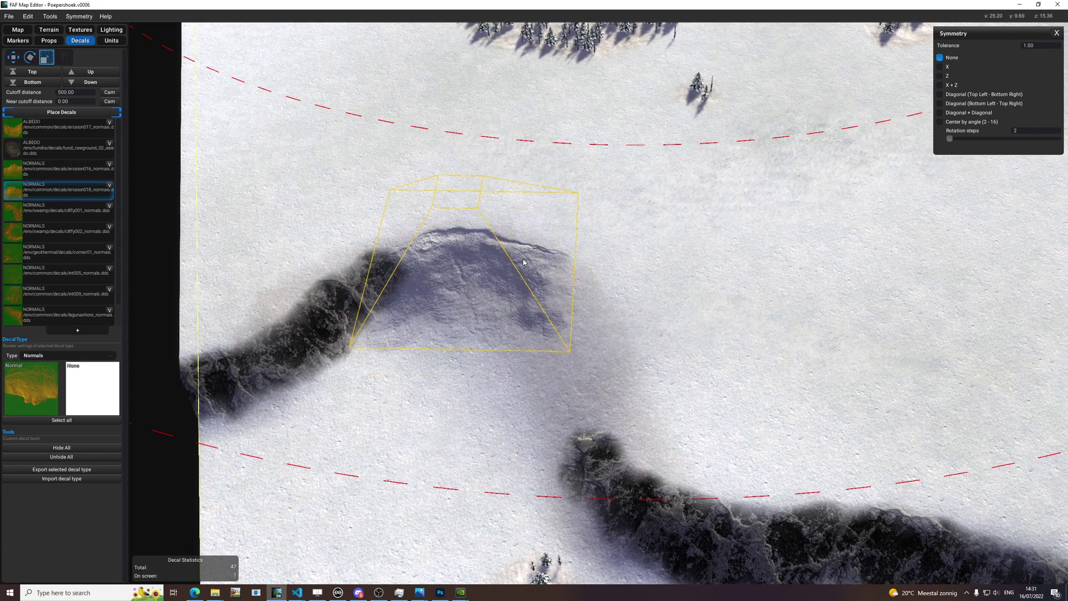
{"action": "key", "text": "w"}
{"action": "left_click_drag", "start_coordinate": [522, 262], "coordinate": [465, 267]}
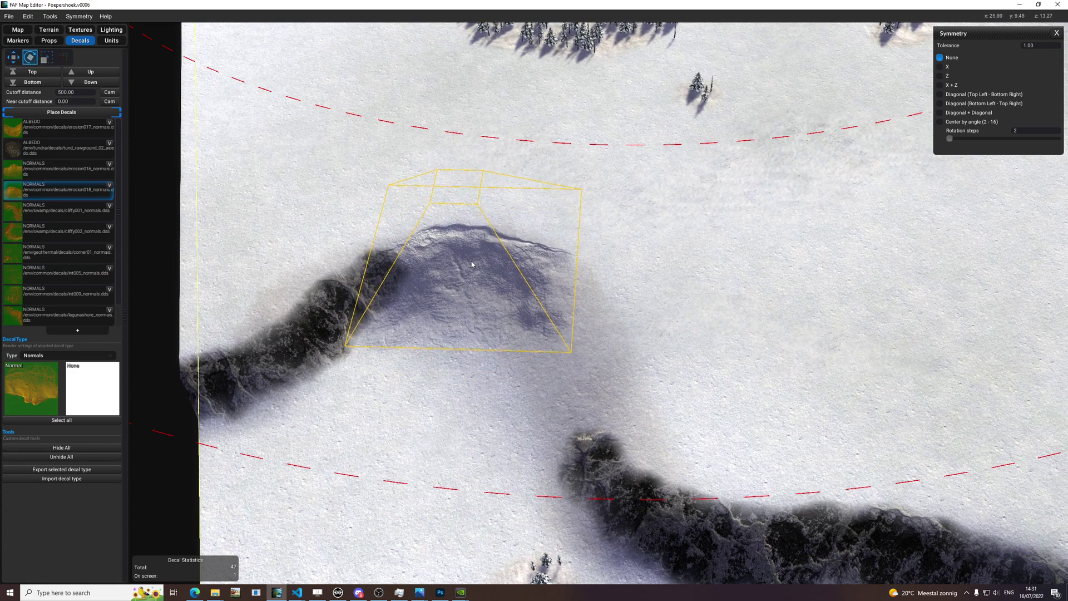
{"action": "left_click_drag", "start_coordinate": [485, 270], "coordinate": [601, 347]}
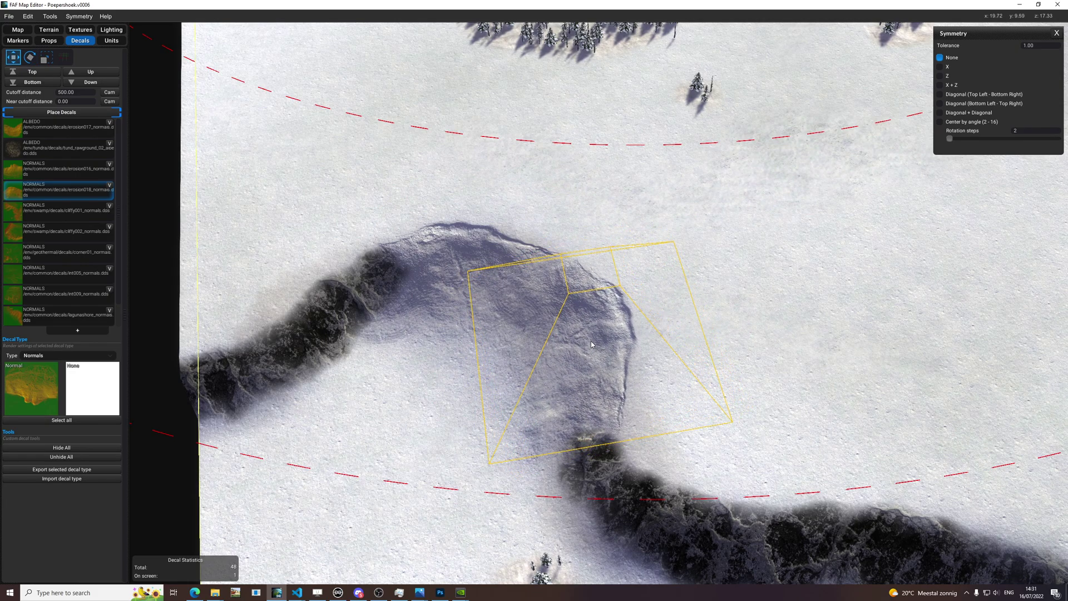
Place a rotated erosion normals decal on the snowy slope at the tip of the next dark ridge
{"action": "scroll", "coordinate": [778, 339], "scroll_direction": "down", "scroll_amount": 5}
{"action": "key", "text": "space"}
{"action": "scroll", "coordinate": [778, 290], "scroll_direction": "up", "scroll_amount": 2}
{"action": "middle_click_drag", "start_coordinate": [414, 181], "coordinate": [644, 260]}
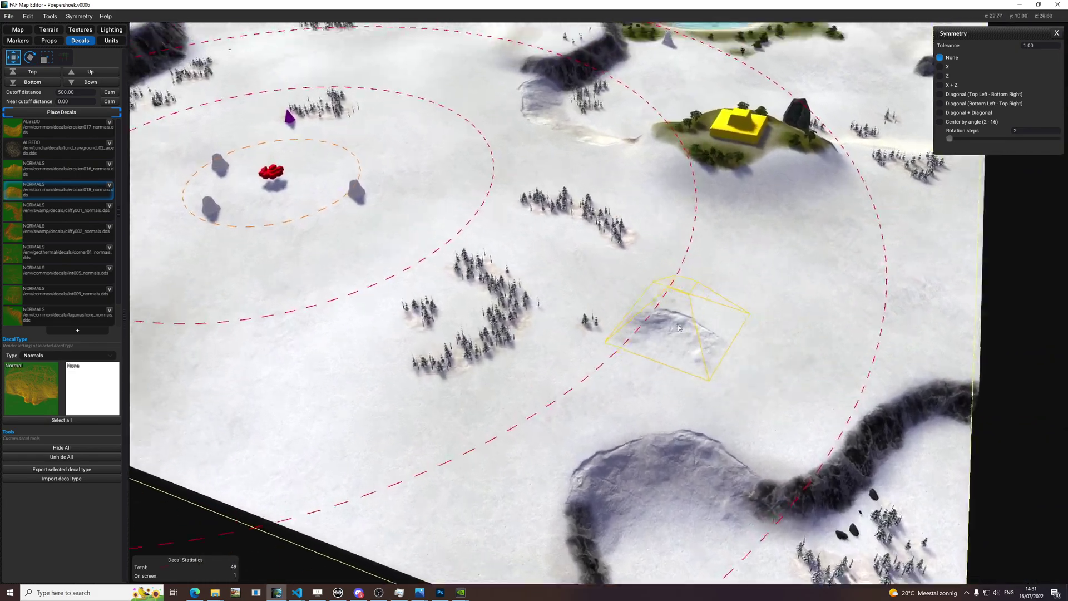
{"action": "middle_click_drag", "start_coordinate": [702, 146], "coordinate": [591, 300]}
{"action": "scroll", "coordinate": [617, 328], "scroll_direction": "up", "scroll_amount": 4}
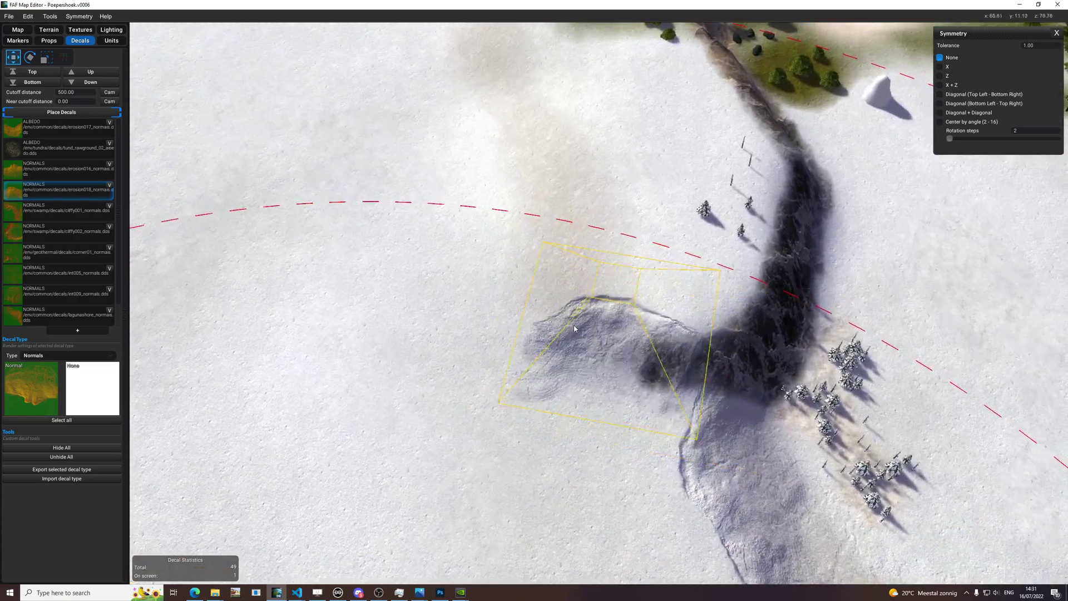
{"action": "key", "text": "space"}
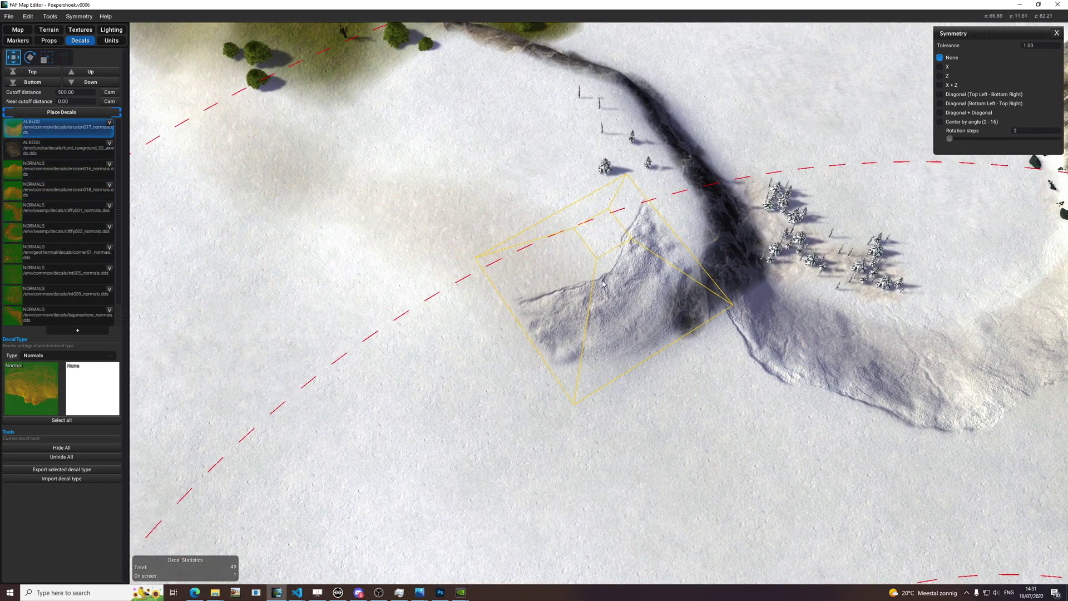
{"action": "key", "text": "w"}
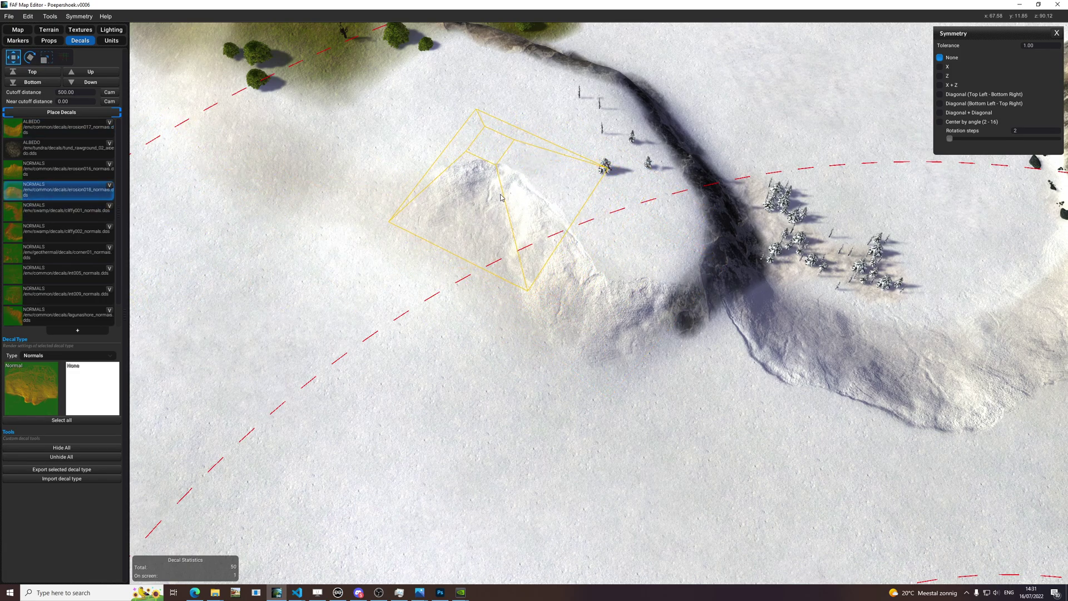
Extend the erosion from the dark ridge toward the grassy hill with an erosion018_normals and an erosion016_normals decal
{"action": "middle_click_drag", "start_coordinate": [499, 191], "coordinate": [656, 220]}
{"action": "scroll", "coordinate": [656, 220], "scroll_direction": "up", "scroll_amount": 3}
{"action": "left_click", "coordinate": [64, 172]}
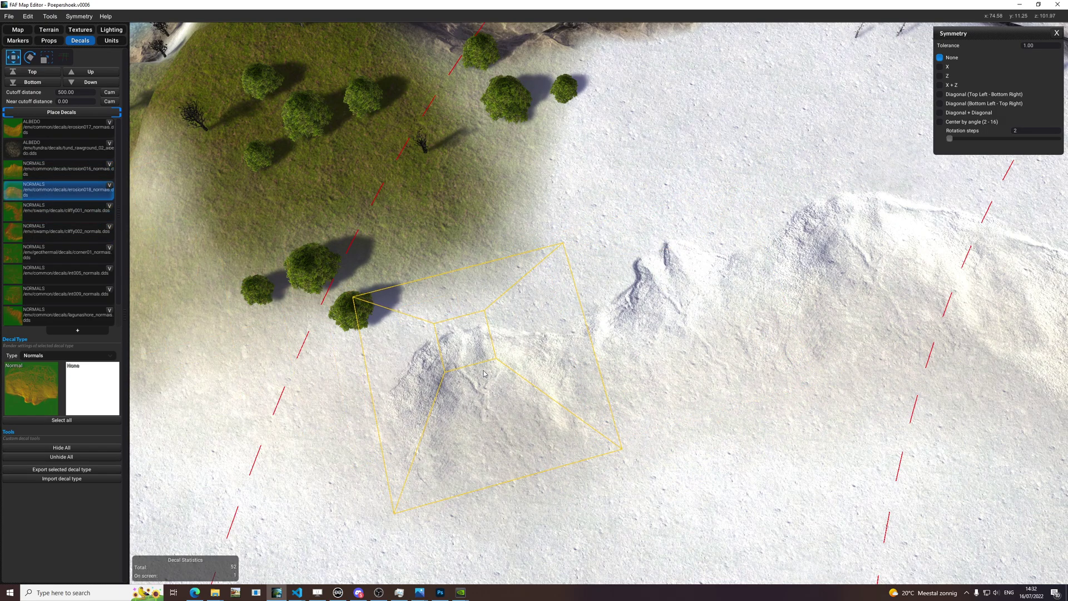
Try the erosion017, erosion016 and erosion018 normal decals on the slope beside the grassy hill's trees
{"action": "left_click", "coordinate": [39, 135]}
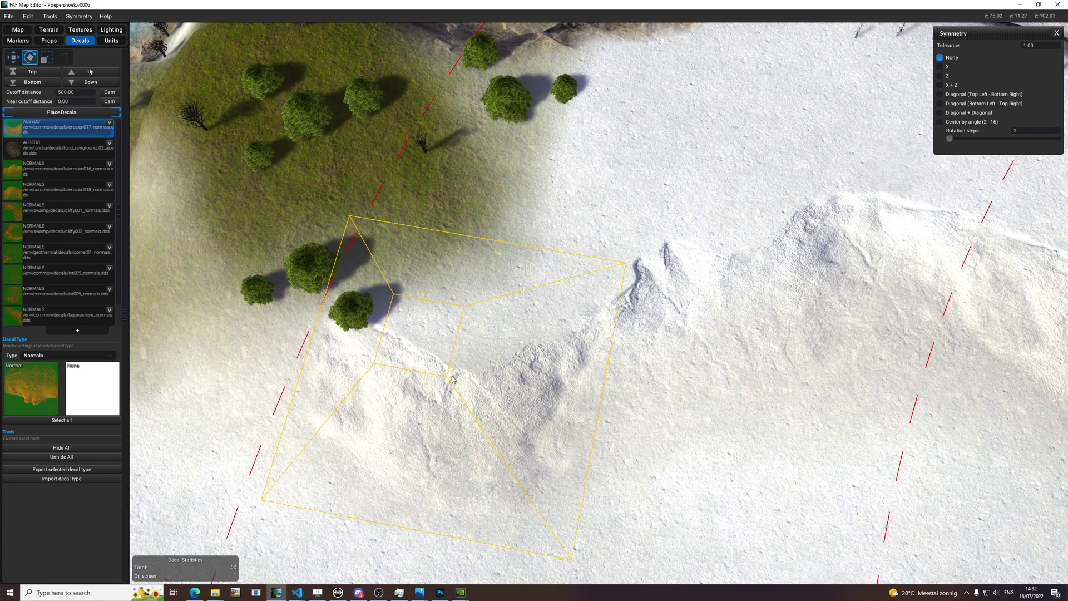
{"action": "key", "text": "w"}
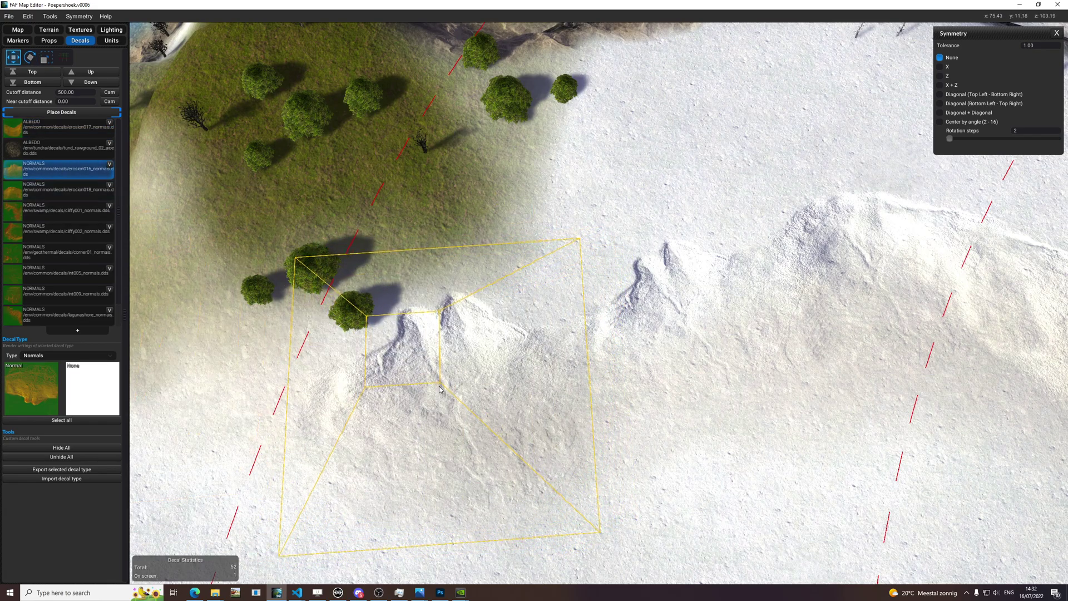
{"action": "left_click", "coordinate": [57, 192]}
Switch to texture painting on Layer 8 and set the brush size to 8.00 for the grassy hillside above the lake
{"action": "scroll", "coordinate": [730, 301], "scroll_direction": "down", "scroll_amount": 5}
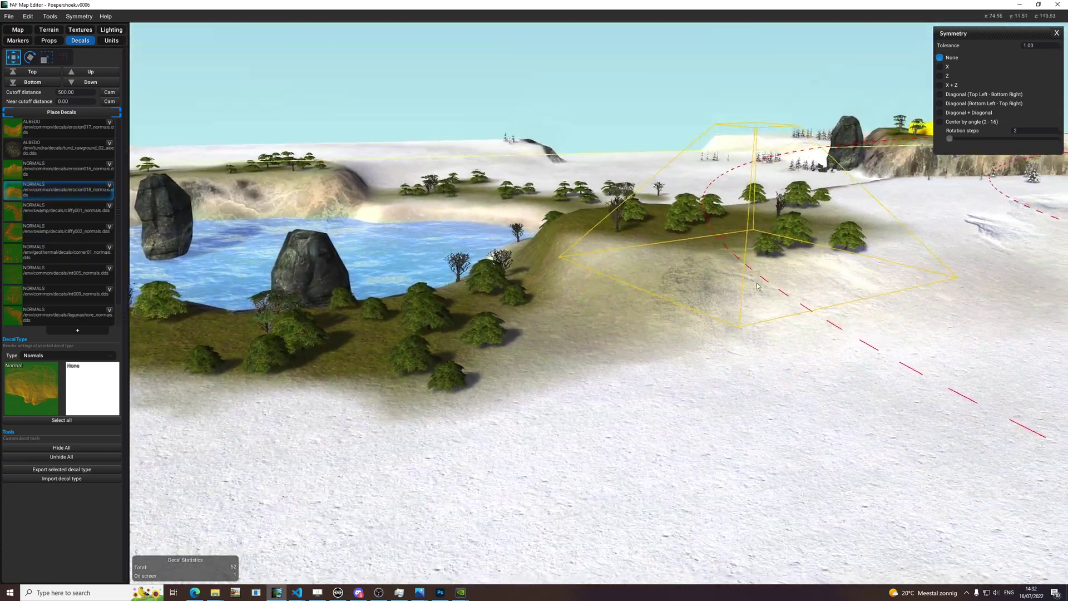
{"action": "middle_click_drag", "start_coordinate": [757, 287], "coordinate": [895, 261]}
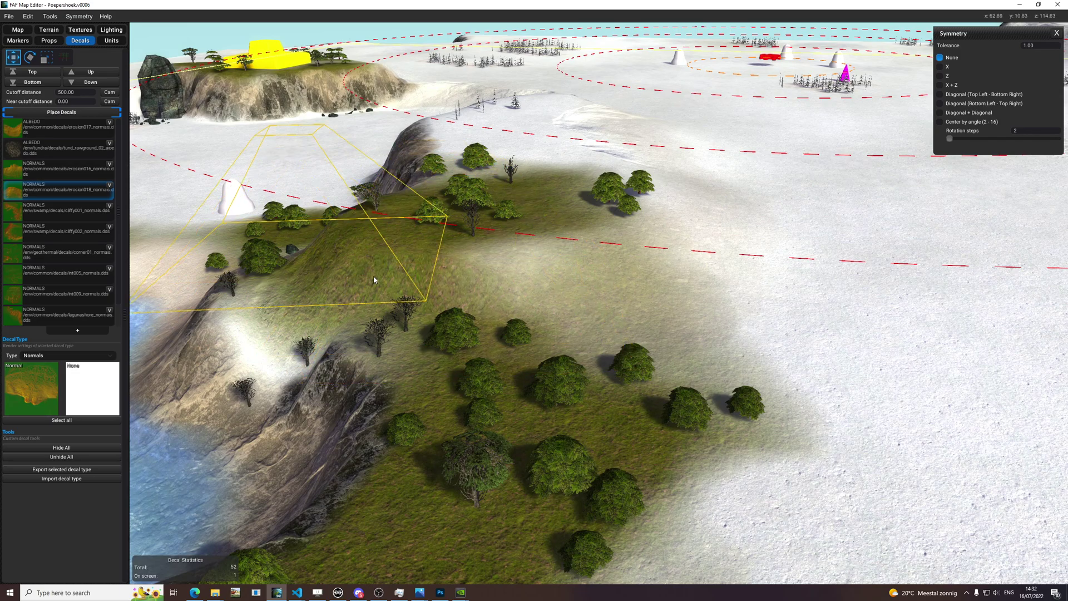
{"action": "key", "text": "h"}
{"action": "key", "text": "h"}
{"action": "middle_click_drag", "start_coordinate": [494, 314], "coordinate": [292, 173]}
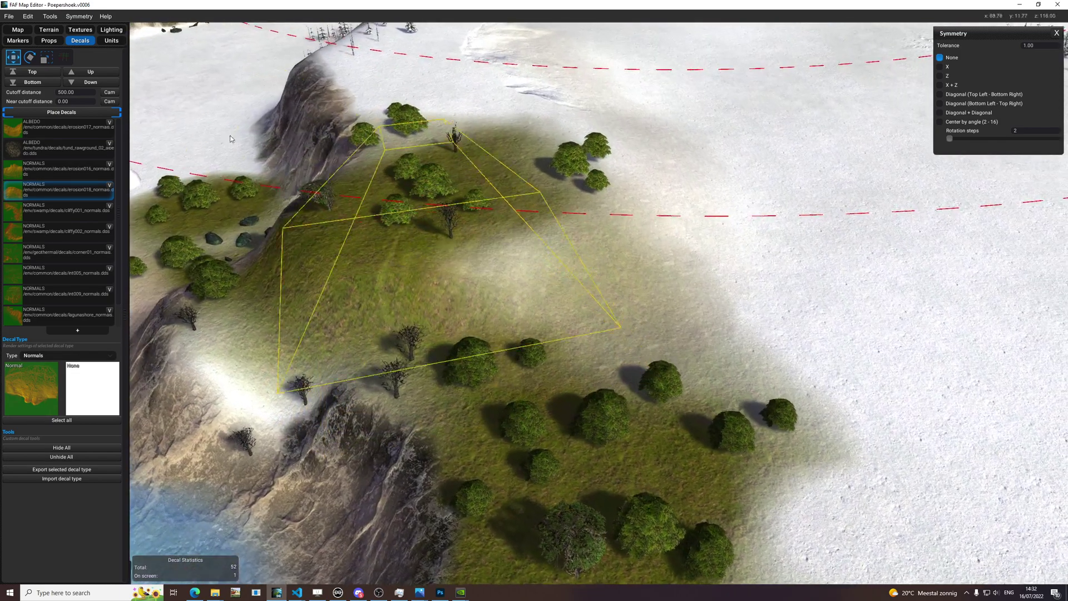
{"action": "left_click", "coordinate": [77, 29]}
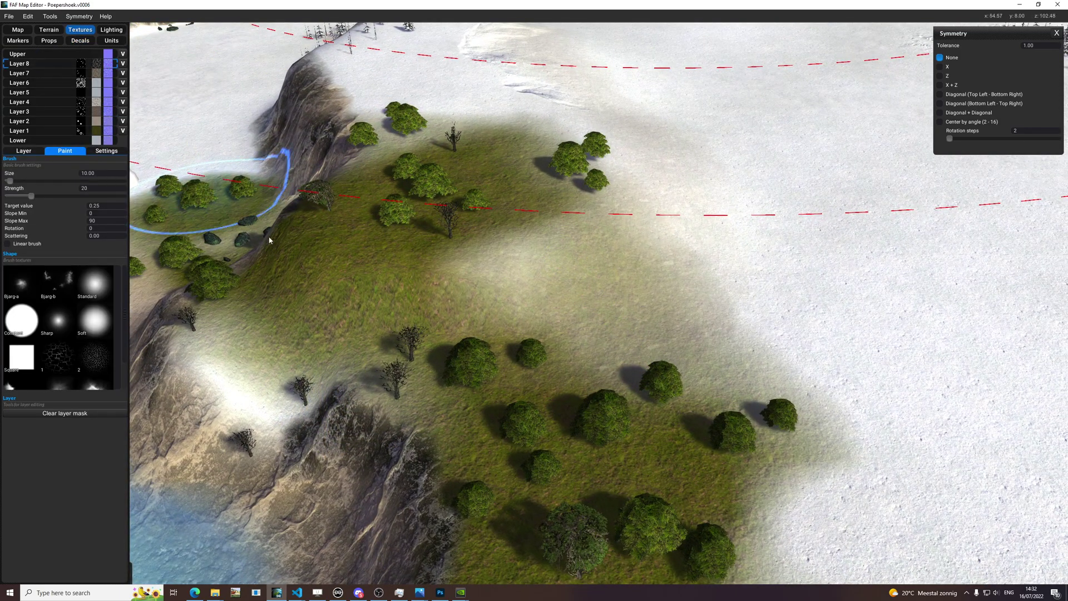
{"action": "middle_click_drag", "start_coordinate": [260, 231], "coordinate": [440, 349]}
{"action": "left_click_drag", "start_coordinate": [452, 338], "coordinate": [446, 338]}
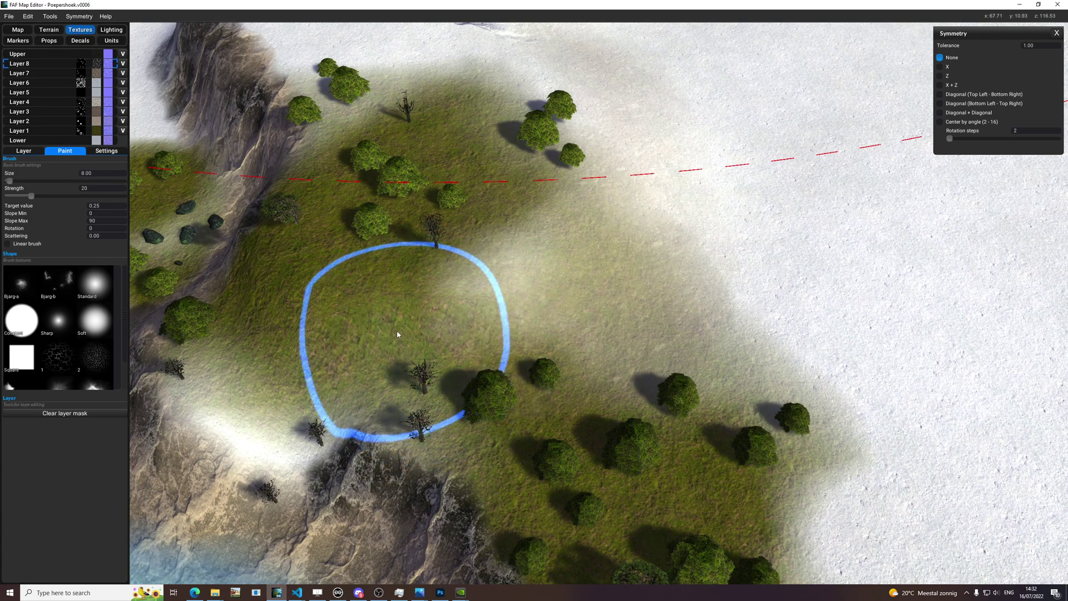
Paint Layer 8 rock over the steep grassy slope above the lake cliff with strength 36 and target value 1.00
{"action": "left_click_drag", "start_coordinate": [442, 336], "coordinate": [521, 329]}
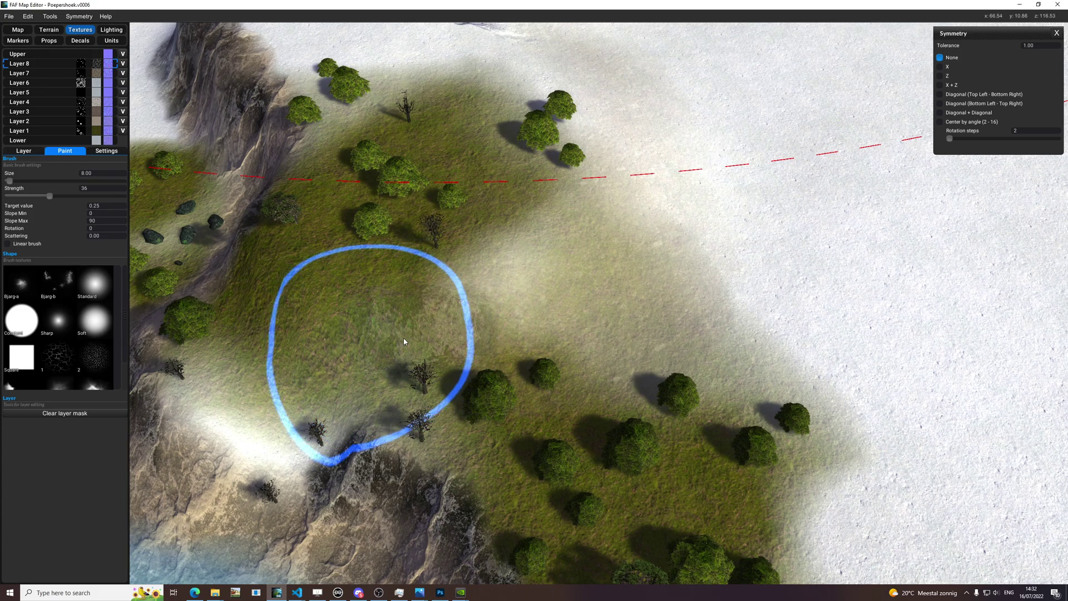
{"action": "left_click_drag", "start_coordinate": [439, 317], "coordinate": [326, 334]}
{"action": "scroll", "coordinate": [400, 339], "scroll_direction": "up", "scroll_amount": 5}
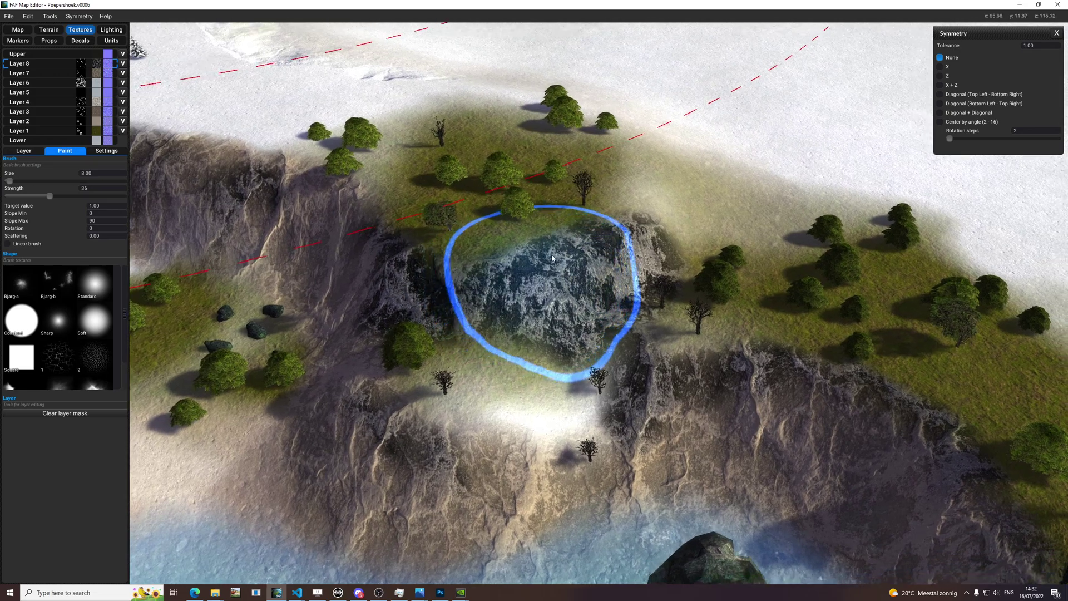
{"action": "middle_click_drag", "start_coordinate": [552, 258], "coordinate": [570, 261]}
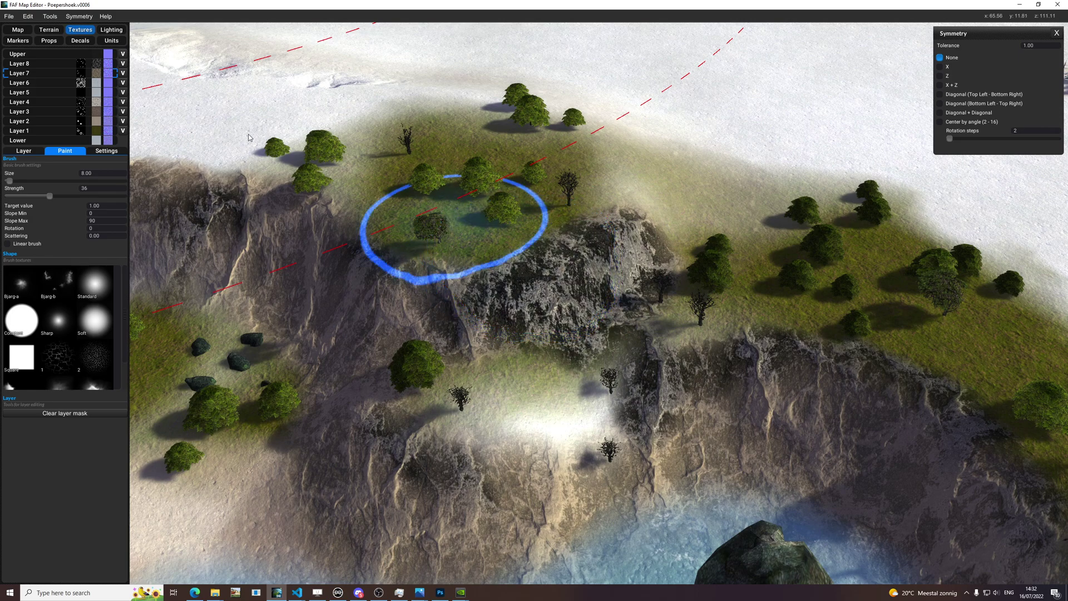
Touch up the Layer 8 rock where the slope fades out beside the trees, and compare it with the slope overlay
{"action": "left_click", "coordinate": [59, 65]}
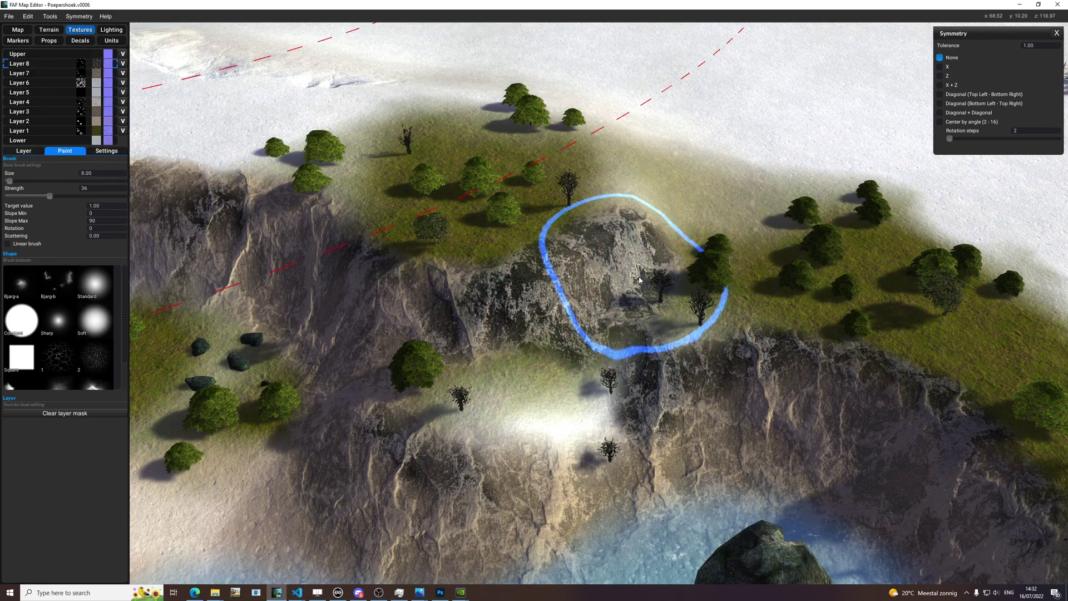
{"action": "middle_click_drag", "start_coordinate": [686, 332], "coordinate": [658, 355]}
{"action": "left_click", "coordinate": [626, 236]}
{"action": "mouse_move", "coordinate": [643, 276]}
{"action": "middle_mouse_down"}
{"action": "mouse_move", "coordinate": [507, 205]}
{"action": "mouse_move", "coordinate": [478, 208]}
{"action": "middle_mouse_up"}
{"action": "key", "text": "t"}
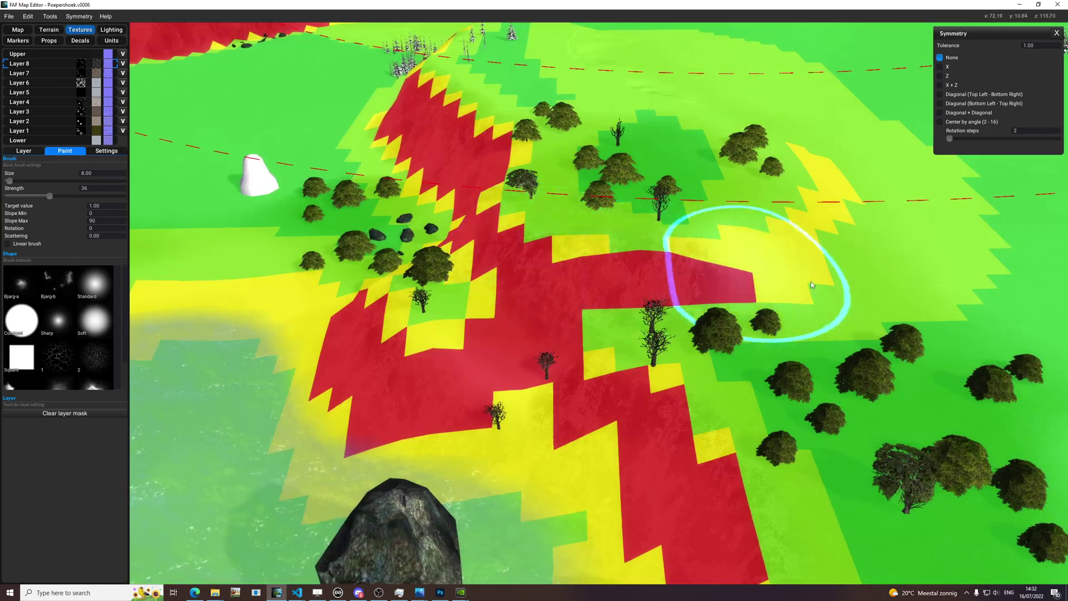
{"action": "key", "text": "t"}
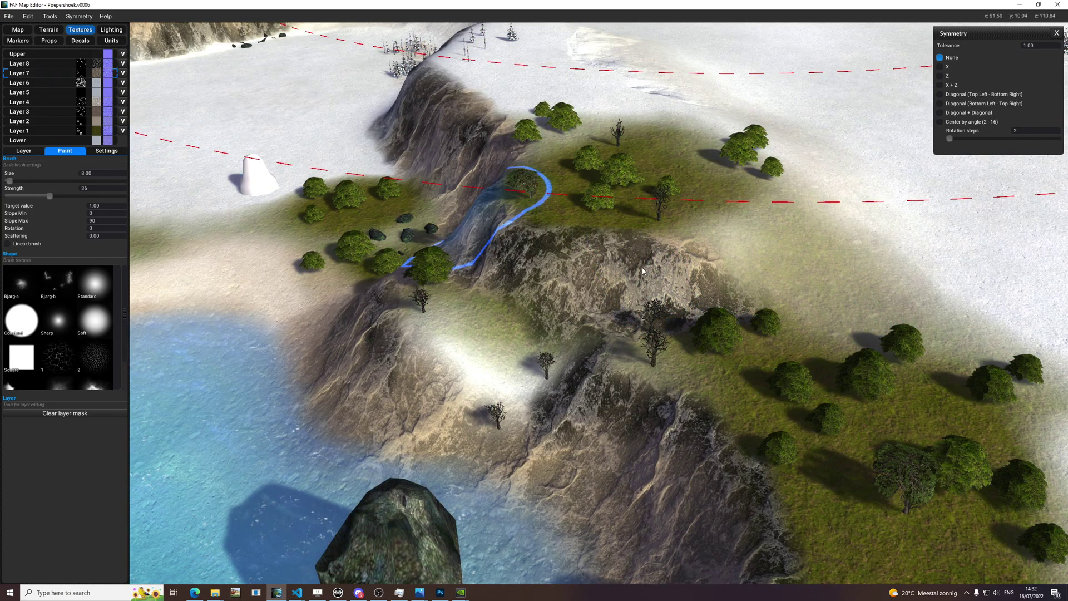
Paint Layer 8 rock on the small steep bank where the snowy ridge meets the other lake's grass, checking the slope overlay
{"action": "scroll", "coordinate": [766, 288], "scroll_direction": "down", "scroll_amount": 8}
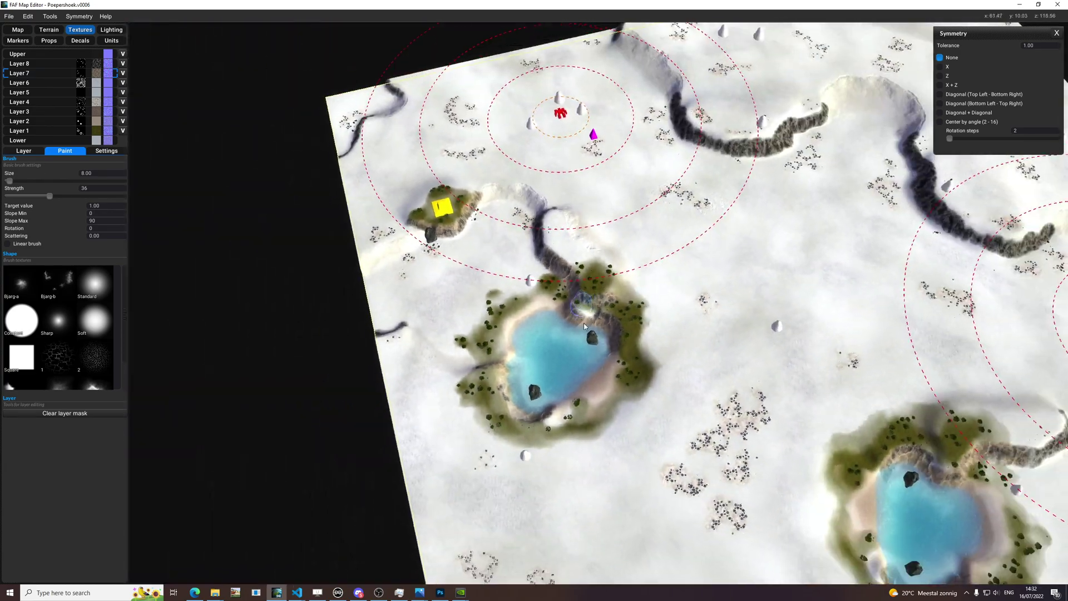
{"action": "middle_click_drag", "start_coordinate": [584, 326], "coordinate": [402, 156]}
{"action": "scroll", "coordinate": [695, 390], "scroll_direction": "up", "scroll_amount": 10}
{"action": "key", "text": "t"}
{"action": "middle_click_drag", "start_coordinate": [670, 388], "coordinate": [523, 342]}
{"action": "key", "text": "t"}
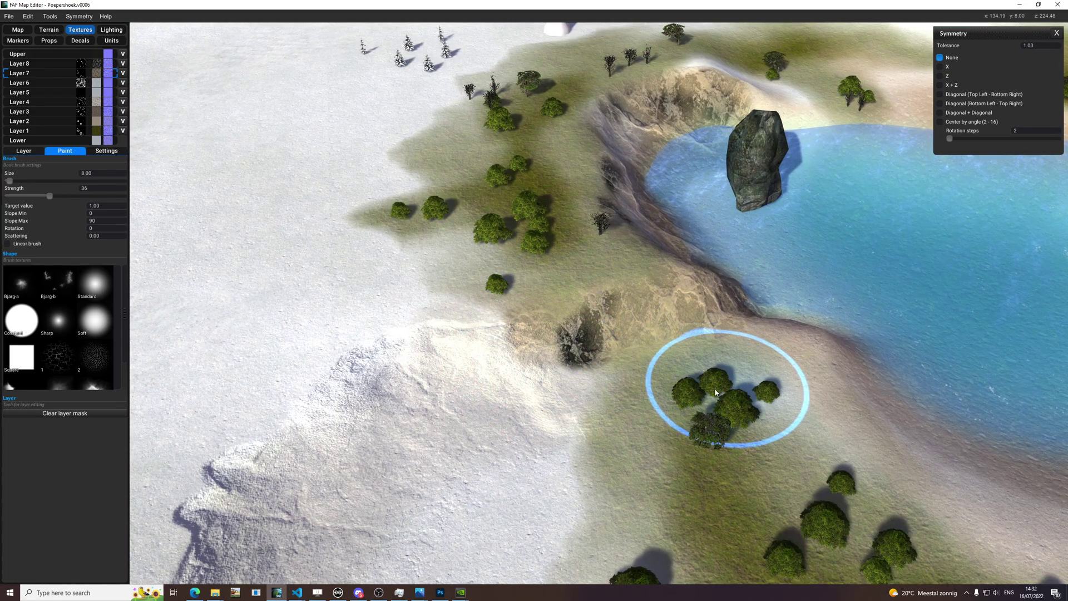
{"action": "middle_click_drag", "start_coordinate": [717, 391], "coordinate": [462, 376]}
{"action": "left_click", "coordinate": [48, 62]}
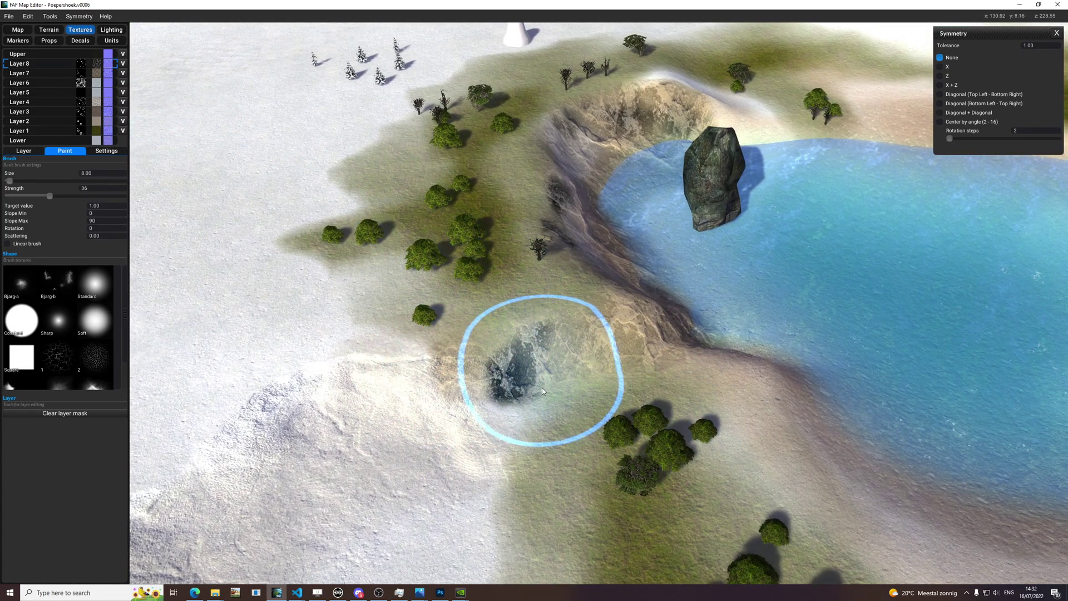
{"action": "middle_click_drag", "start_coordinate": [779, 388], "coordinate": [550, 372]}
{"action": "key", "text": "t"}
{"action": "middle_click_drag", "start_coordinate": [629, 359], "coordinate": [610, 299]}
{"action": "key", "text": "t"}
Paint Layer 7 rock on the steep slope between the two grassy tree groups, using the slope overlay as a guide
{"action": "scroll", "coordinate": [656, 328], "scroll_direction": "down", "scroll_amount": 5}
{"action": "middle_click_drag", "start_coordinate": [676, 337], "coordinate": [830, 356]}
{"action": "scroll", "coordinate": [872, 340], "scroll_direction": "up", "scroll_amount": 4}
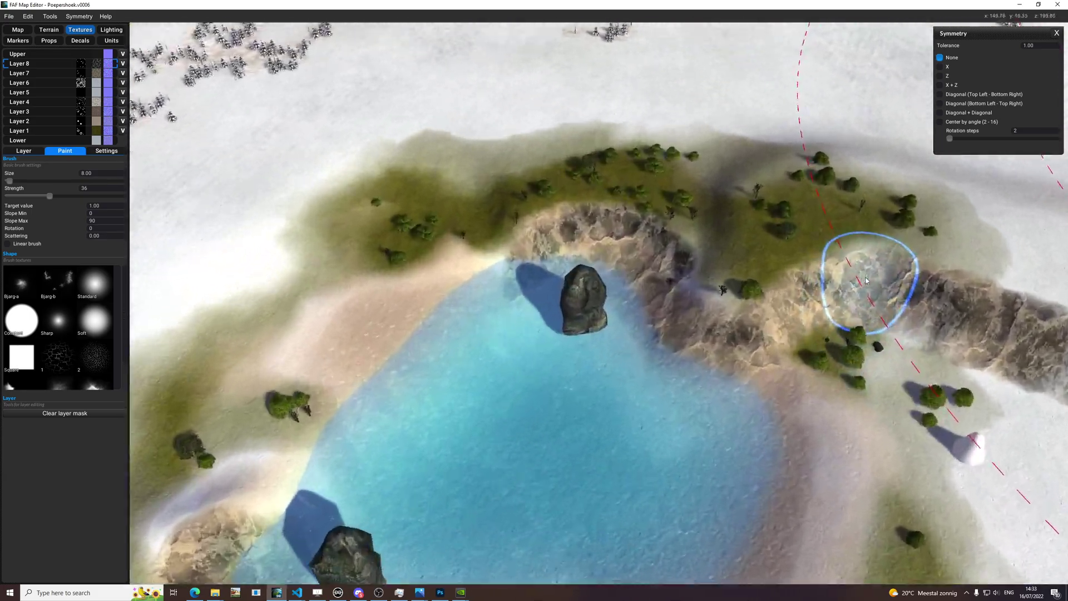
{"action": "key", "text": "t"}
{"action": "key", "text": "t"}
{"action": "scroll", "coordinate": [452, 291], "scroll_direction": "up", "scroll_amount": 5}
{"action": "middle_click_drag", "start_coordinate": [451, 291], "coordinate": [640, 339]}
{"action": "key", "text": "t"}
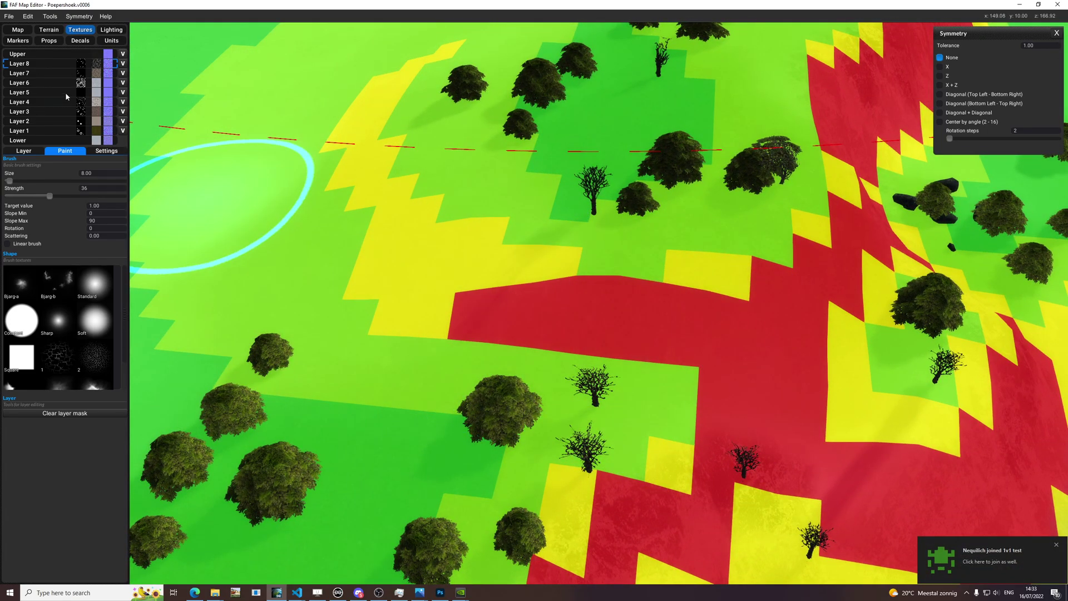
{"action": "left_click", "coordinate": [65, 70]}
{"action": "key", "text": "t"}
{"action": "left_click_drag", "start_coordinate": [687, 354], "coordinate": [860, 340]}
Extend the Layer 7 rock along the ridge and gully toward the lake cliff, checking it against the slope overlay
{"action": "key", "text": "t"}
{"action": "key", "text": "t"}
{"action": "middle_click_drag", "start_coordinate": [857, 340], "coordinate": [828, 330]}
{"action": "left_click_drag", "start_coordinate": [827, 330], "coordinate": [899, 258]}
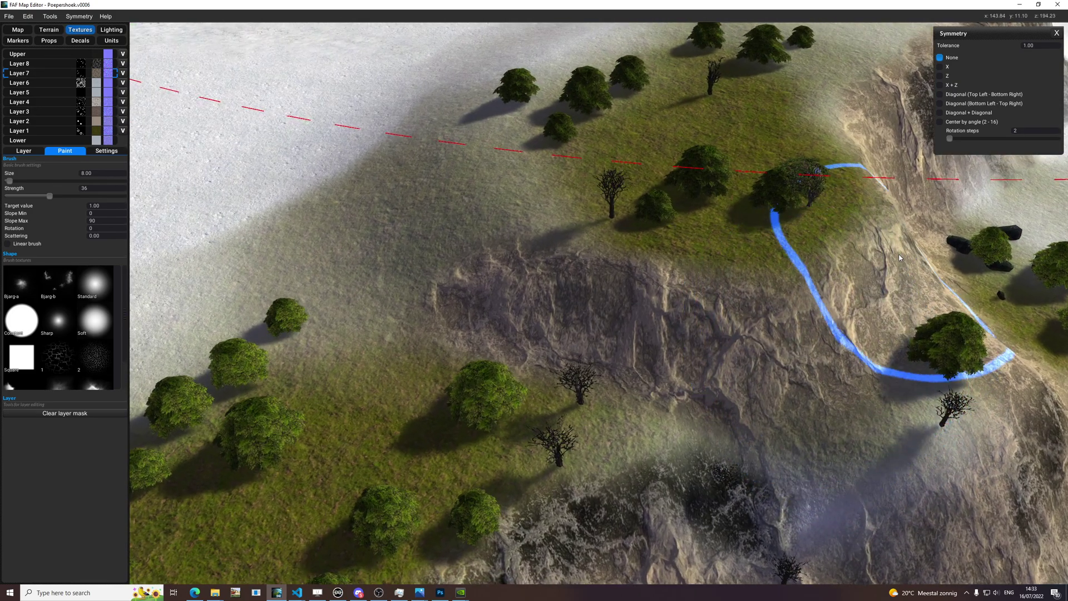
{"action": "mouse_move", "coordinate": [713, 365]}
{"action": "left_mouse_down"}
{"action": "mouse_move", "coordinate": [501, 305]}
{"action": "mouse_move", "coordinate": [518, 257]}
{"action": "mouse_move", "coordinate": [489, 291]}
{"action": "mouse_move", "coordinate": [560, 318]}
{"action": "left_mouse_up"}
{"action": "key", "text": "t"}
{"action": "key", "text": "t"}
{"action": "scroll", "coordinate": [752, 420], "scroll_direction": "down", "scroll_amount": 4}
{"action": "mouse_move", "coordinate": [752, 419]}
{"action": "middle_mouse_down"}
{"action": "mouse_move", "coordinate": [557, 360]}
{"action": "mouse_move", "coordinate": [512, 404]}
{"action": "mouse_move", "coordinate": [517, 426]}
{"action": "middle_mouse_up"}
{"action": "scroll", "coordinate": [555, 389], "scroll_direction": "up", "scroll_amount": 4}
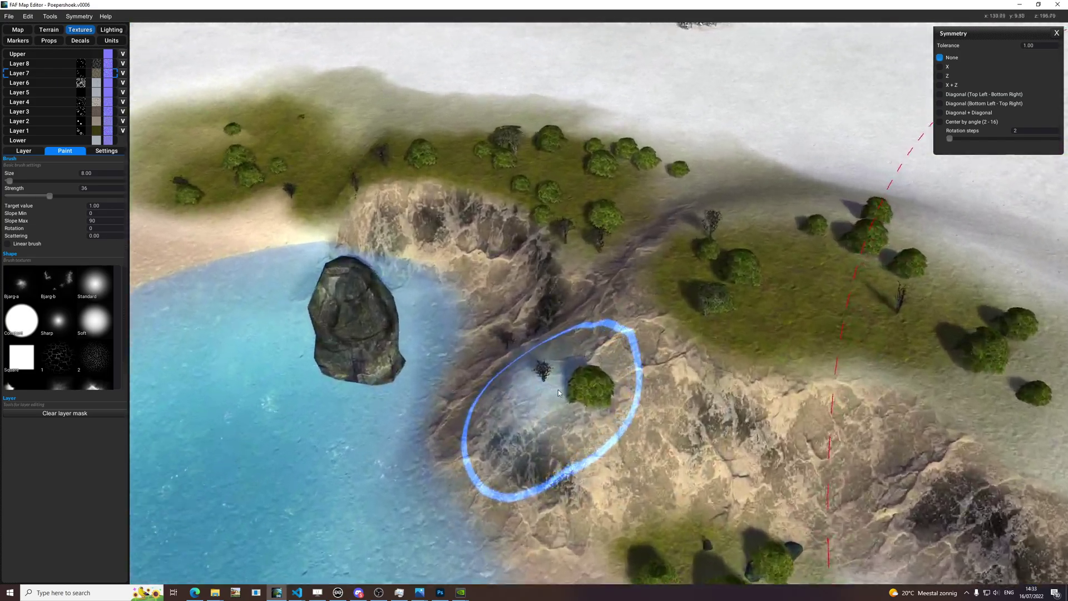
Save the map
{"action": "scroll", "coordinate": [818, 434], "scroll_direction": "down", "scroll_amount": 4}
{"action": "key", "text": "ctrl+s"}
{"action": "scroll", "coordinate": [695, 381], "scroll_direction": "down", "scroll_amount": 4}
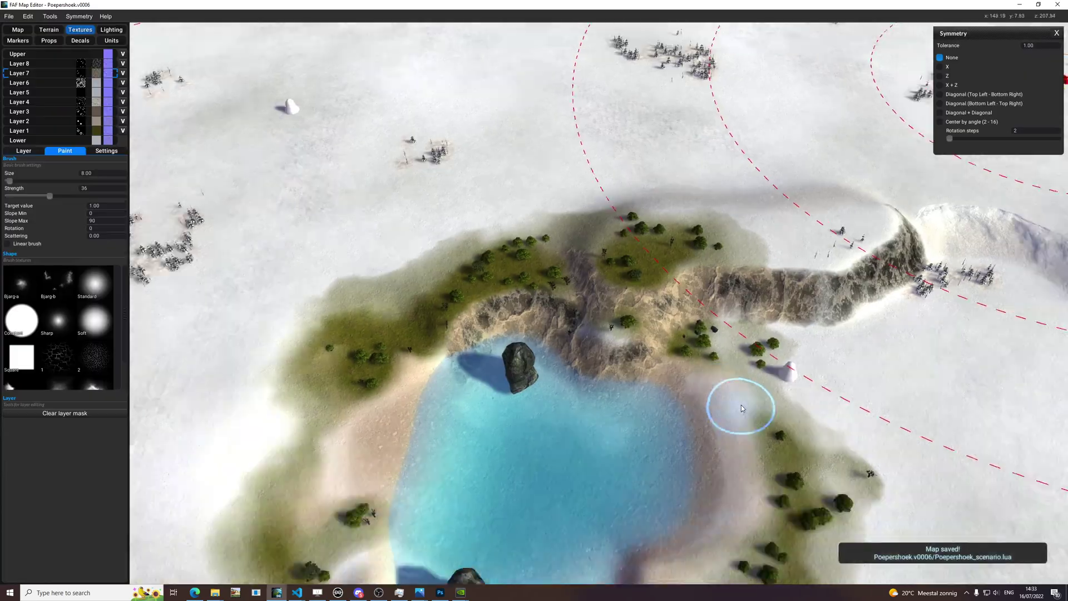
Examine the cliffs and lake surroundings across the whole map
{"action": "scroll", "coordinate": [657, 353], "scroll_direction": "down", "scroll_amount": 4}
{"action": "middle_click_drag", "start_coordinate": [657, 354], "coordinate": [597, 335]}
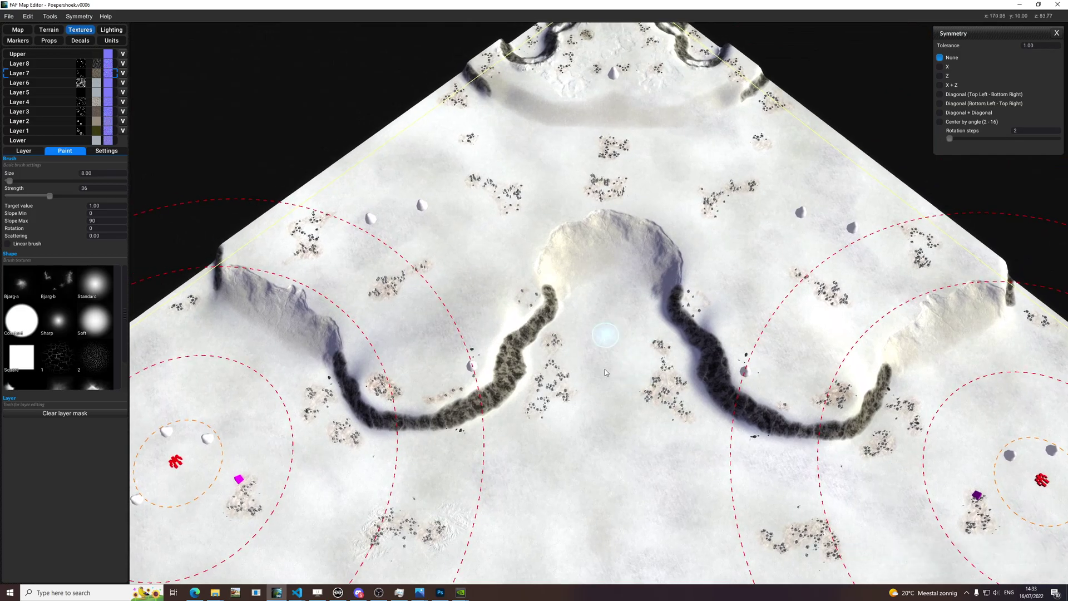
{"action": "scroll", "coordinate": [750, 376], "scroll_direction": "up", "scroll_amount": 4}
{"action": "scroll", "coordinate": [750, 377], "scroll_direction": "down", "scroll_amount": 3}
{"action": "mouse_move", "coordinate": [754, 360]}
{"action": "middle_mouse_down"}
{"action": "mouse_move", "coordinate": [717, 355]}
{"action": "mouse_move", "coordinate": [588, 458]}
{"action": "mouse_move", "coordinate": [550, 402]}
{"action": "middle_mouse_up"}
{"action": "scroll", "coordinate": [550, 401], "scroll_direction": "up", "scroll_amount": 3}
{"action": "middle_click_drag", "start_coordinate": [573, 298], "coordinate": [632, 353]}
{"action": "scroll", "coordinate": [632, 353], "scroll_direction": "up", "scroll_amount": 5}
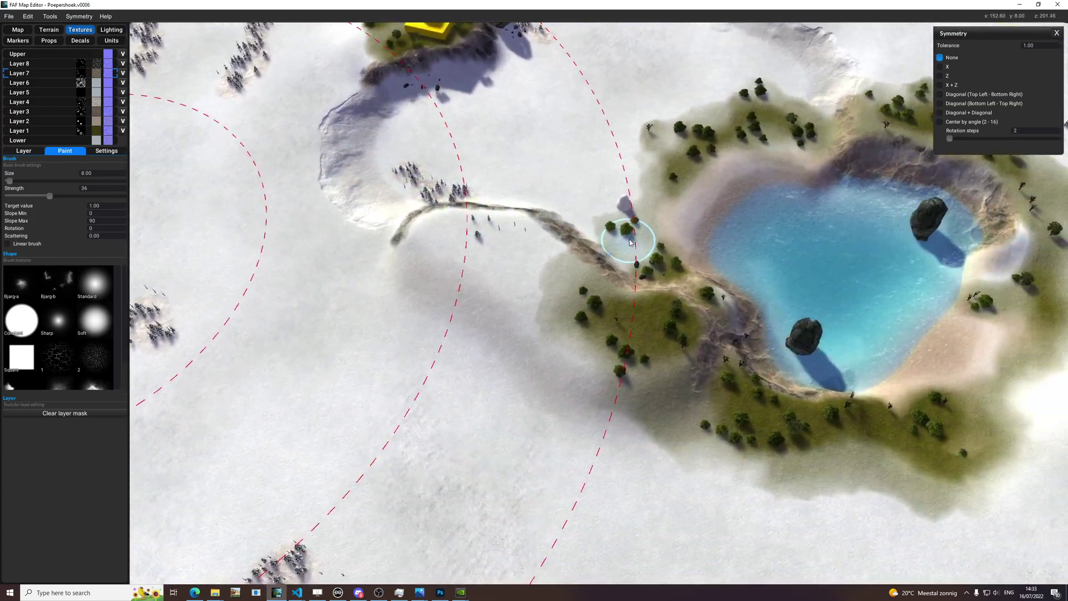
Place an erosion017 normals decal on the bare snowy slope beside the lake's grass area
{"action": "left_click", "coordinate": [89, 43]}
{"action": "middle_click_drag", "start_coordinate": [234, 239], "coordinate": [829, 473]}
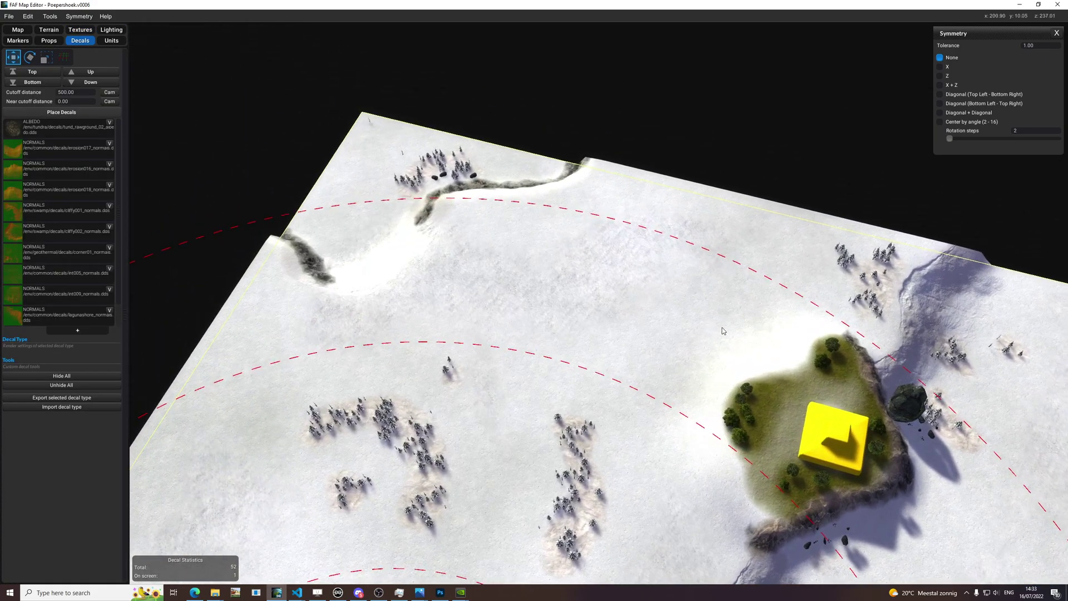
{"action": "scroll", "coordinate": [834, 473], "scroll_direction": "down", "scroll_amount": 5}
{"action": "mouse_move", "coordinate": [945, 533]}
{"action": "middle_mouse_down"}
{"action": "mouse_move", "coordinate": [687, 326]}
{"action": "mouse_move", "coordinate": [664, 286]}
{"action": "mouse_move", "coordinate": [725, 137]}
{"action": "middle_mouse_up"}
{"action": "scroll", "coordinate": [745, 363], "scroll_direction": "up", "scroll_amount": 5}
{"action": "middle_click_drag", "start_coordinate": [645, 366], "coordinate": [690, 317]}
{"action": "scroll", "coordinate": [454, 310], "scroll_direction": "up", "scroll_amount": 3}
{"action": "middle_click_drag", "start_coordinate": [267, 189], "coordinate": [779, 317]}
{"action": "left_click", "coordinate": [66, 113]}
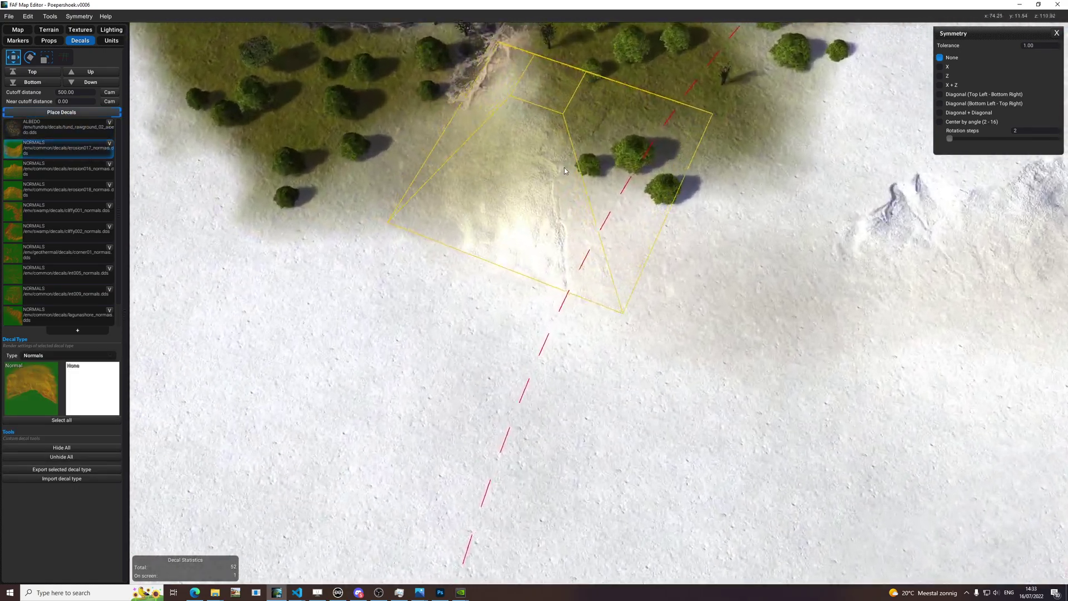
{"action": "scroll", "coordinate": [562, 168], "scroll_direction": "up", "scroll_amount": 5}
{"action": "key", "text": "r"}
{"action": "key", "text": "w"}
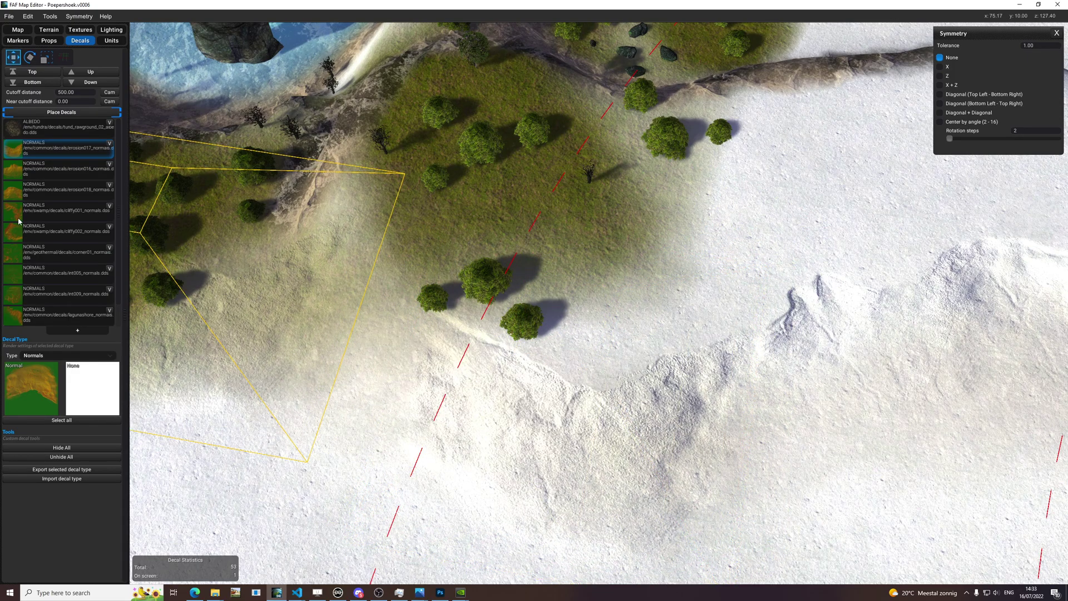
Place an erosion016 normals decal next to it on the faded grass slope by the trees
{"action": "left_click", "coordinate": [52, 197]}
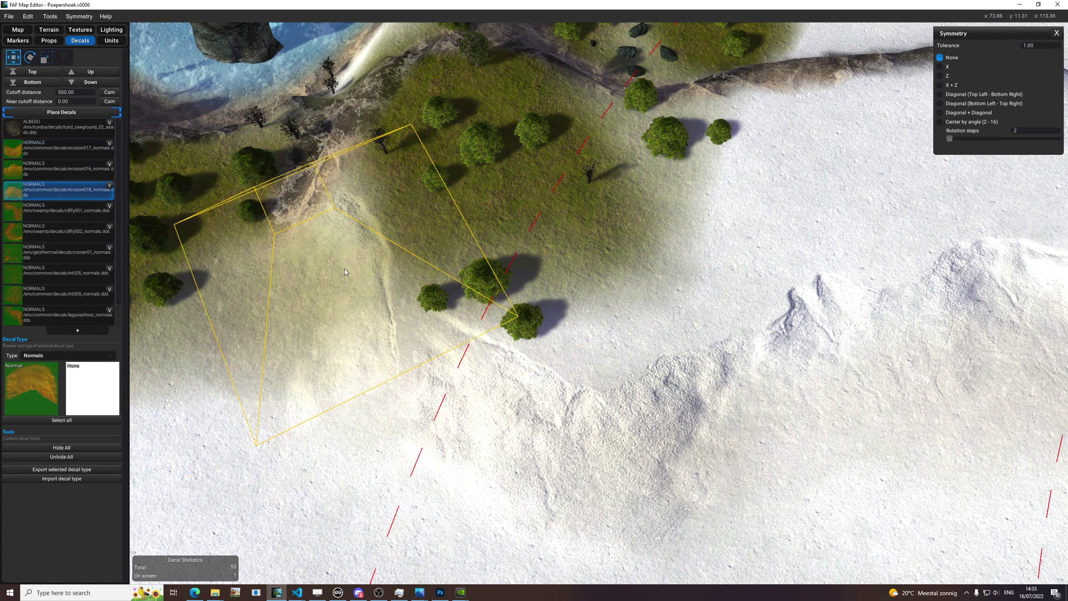
{"action": "left_click", "coordinate": [52, 168]}
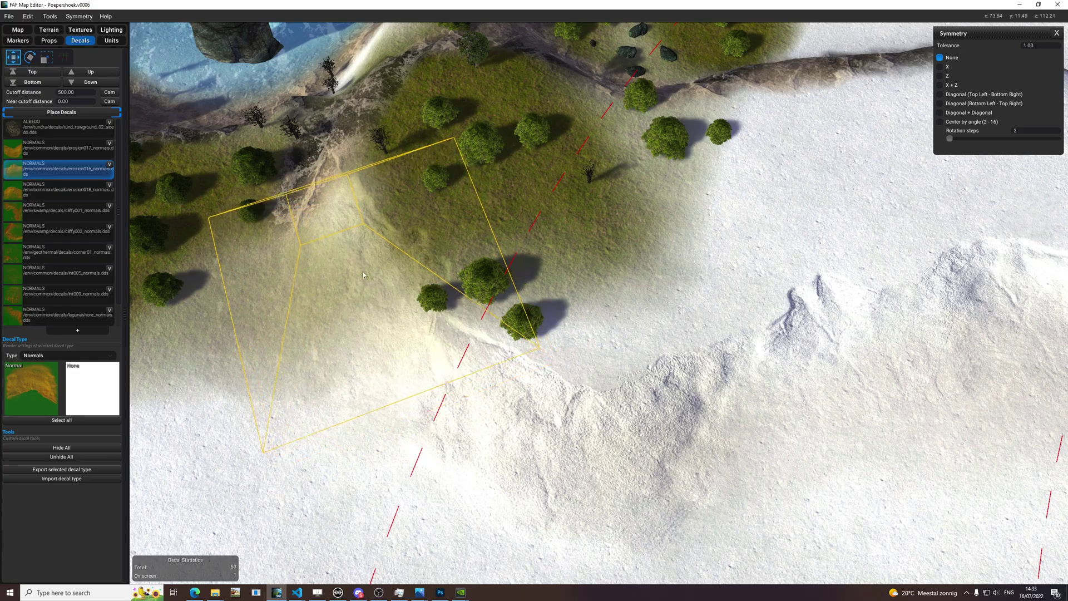
{"action": "left_click", "coordinate": [341, 248]}
Place an erosion018 normals decal on the snowy slope between the lakeside grass and the map edge
{"action": "right_click_drag", "start_coordinate": [341, 244], "coordinate": [709, 318]}
{"action": "scroll", "coordinate": [709, 318], "scroll_direction": "down", "scroll_amount": 5}
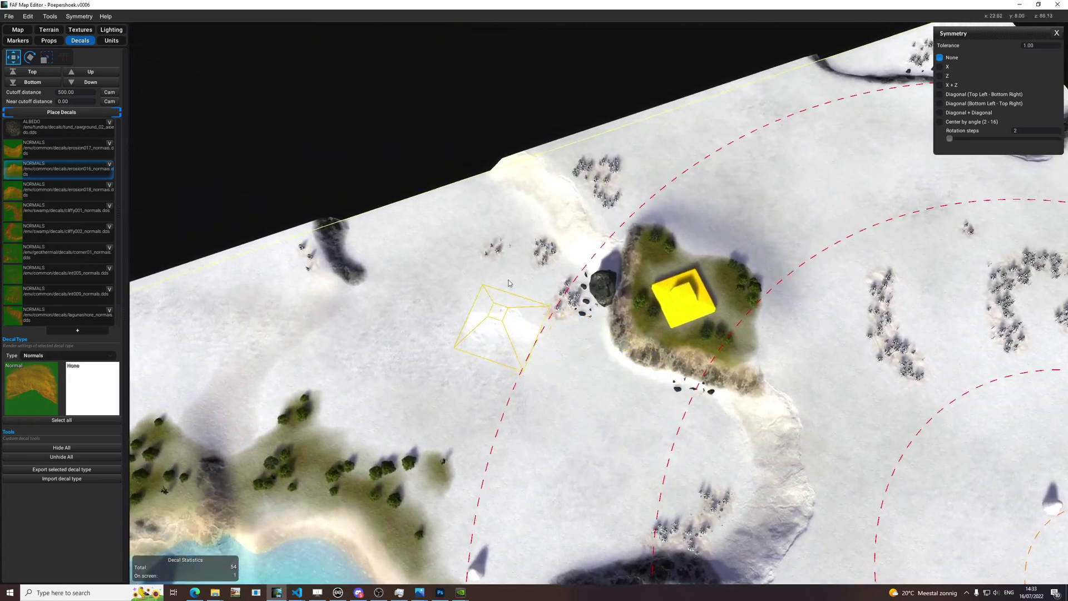
{"action": "middle_click_drag", "start_coordinate": [305, 372], "coordinate": [482, 333]}
{"action": "scroll", "coordinate": [482, 332], "scroll_direction": "up", "scroll_amount": 5}
{"action": "mouse_move", "coordinate": [482, 332]}
{"action": "right_mouse_down"}
{"action": "mouse_move", "coordinate": [527, 254]}
{"action": "mouse_move", "coordinate": [479, 317]}
{"action": "right_mouse_up"}
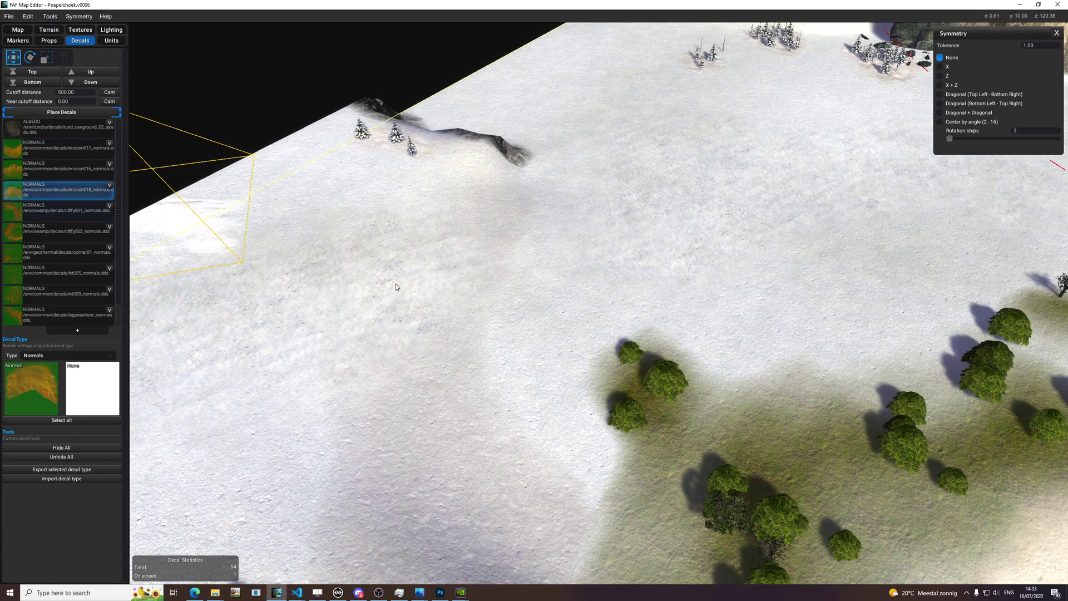
{"action": "right_click_drag", "start_coordinate": [329, 268], "coordinate": [405, 260]}
{"action": "key", "text": "e"}
{"action": "key", "text": "w"}
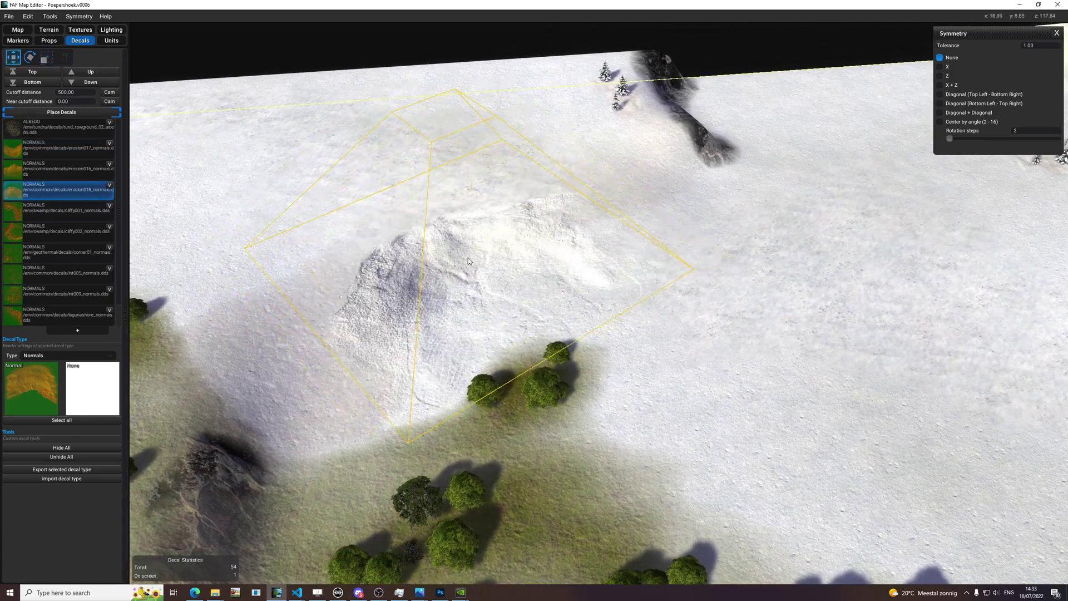
{"action": "left_click", "coordinate": [303, 310]}
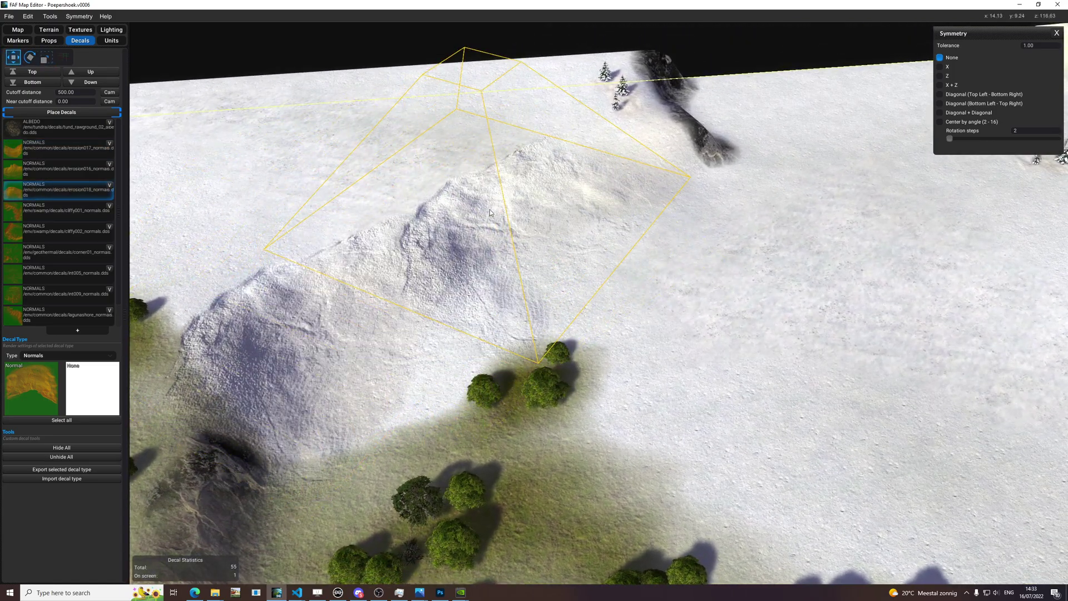
Rotate and scale the erosion018 decal and place another copy further along the same snowy ridge
{"action": "key", "text": "r"}
{"action": "key", "text": "e"}
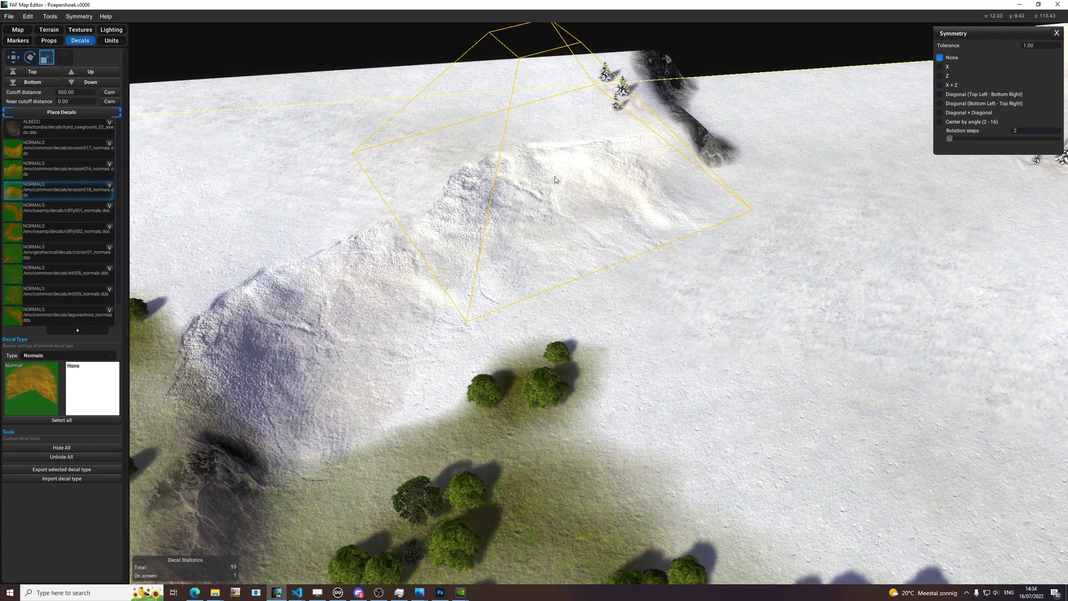
{"action": "left_click", "coordinate": [560, 173]}
Place an erosion016 normals decal on the smooth snowy slope beside the end of the rock cliff at the other lake
{"action": "scroll", "coordinate": [561, 172], "scroll_direction": "down", "scroll_amount": 5}
{"action": "middle_click_drag", "start_coordinate": [765, 228], "coordinate": [410, 277]}
{"action": "scroll", "coordinate": [843, 295], "scroll_direction": "down", "scroll_amount": 2}
{"action": "middle_click_drag", "start_coordinate": [518, 261], "coordinate": [436, 150]}
{"action": "mouse_move", "coordinate": [721, 344]}
{"action": "middle_mouse_down"}
{"action": "mouse_move", "coordinate": [629, 328]}
{"action": "mouse_move", "coordinate": [547, 353]}
{"action": "middle_mouse_up"}
{"action": "middle_click_drag", "start_coordinate": [690, 177], "coordinate": [550, 305]}
{"action": "scroll", "coordinate": [550, 305], "scroll_direction": "up", "scroll_amount": 4}
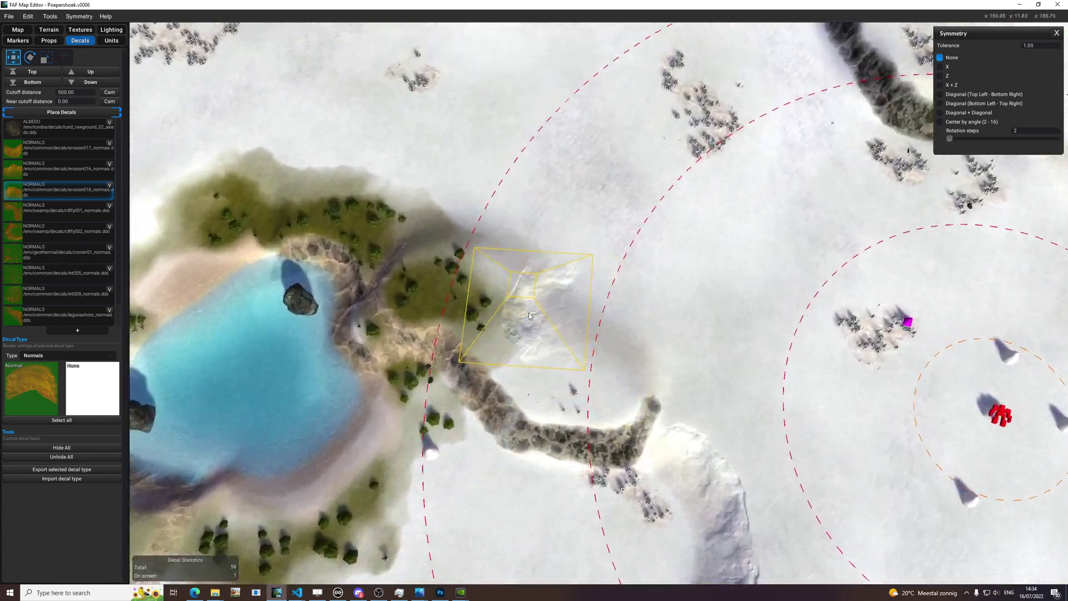
{"action": "middle_click_drag", "start_coordinate": [495, 278], "coordinate": [328, 286]}
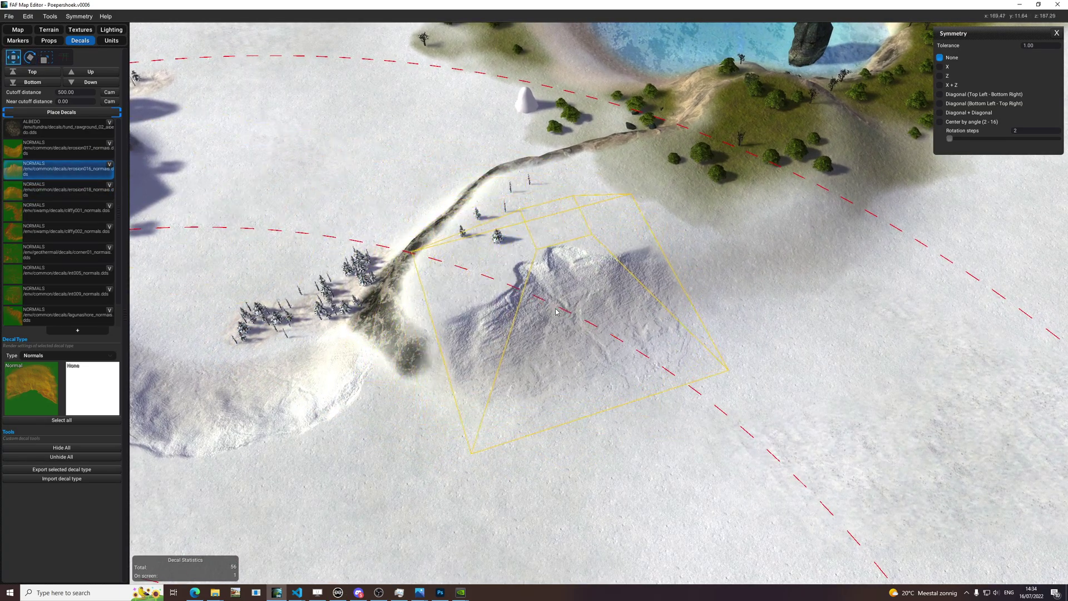
{"action": "left_click", "coordinate": [531, 317]}
Continue the snowy ridge toward the grass with two more erosion normals decals, ending with a rotated erosion017
{"action": "left_click", "coordinate": [61, 148]}
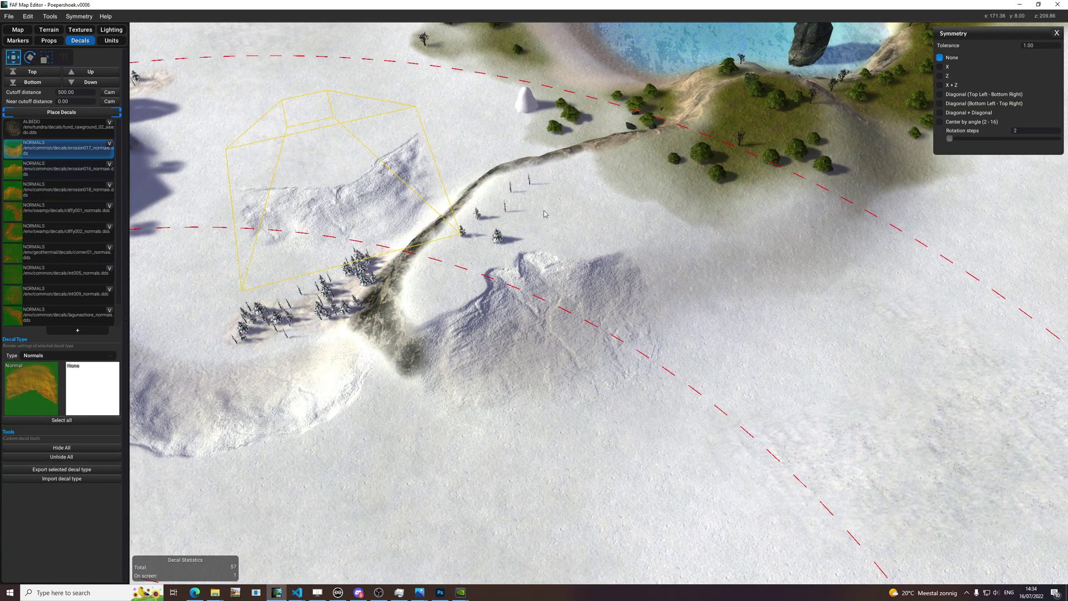
{"action": "key", "text": "r"}
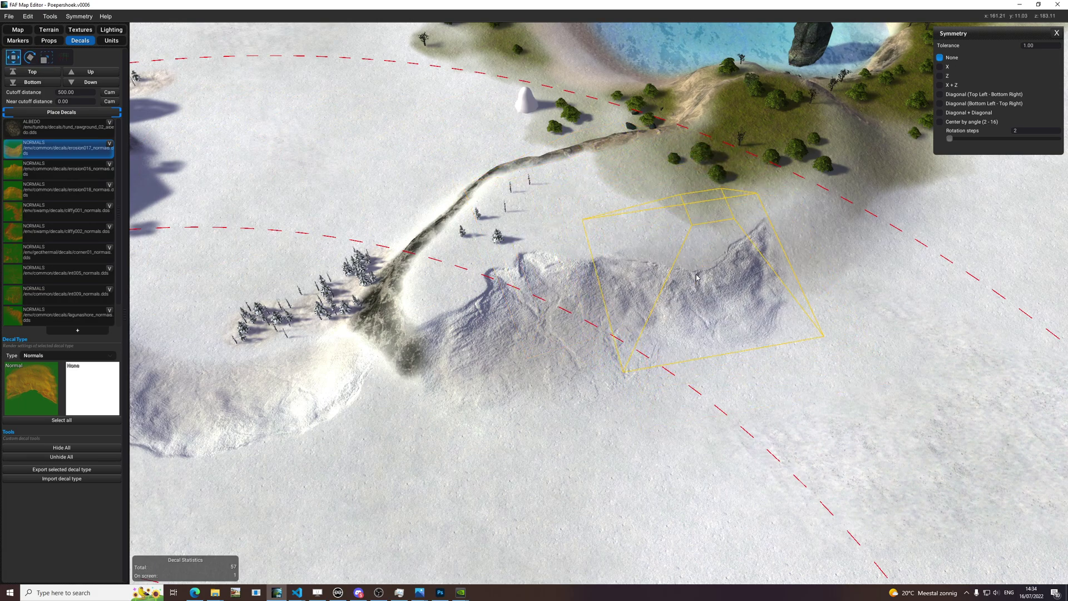
{"action": "left_click", "coordinate": [60, 194]}
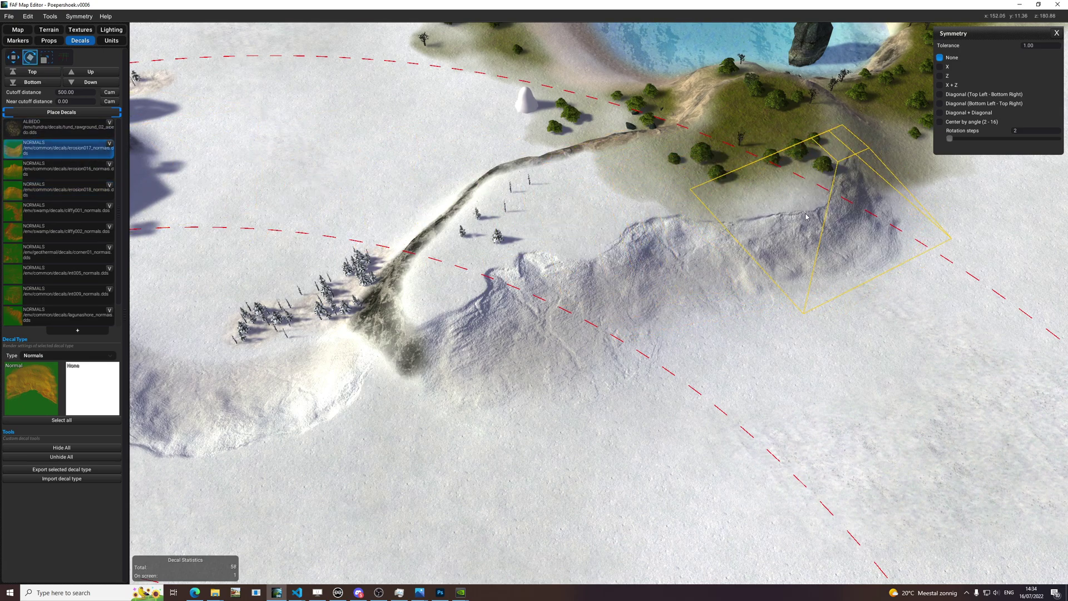
{"action": "left_click", "coordinate": [825, 219]}
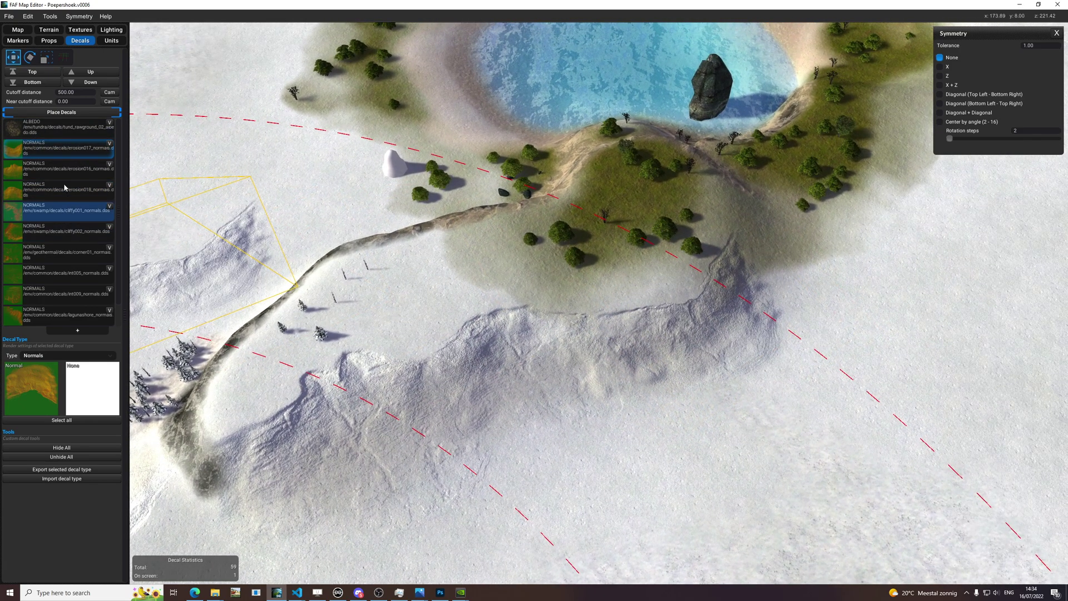
Rotate an erosion016 normals decal and place it on the dark grassy slope at the end of the ridge
{"action": "left_click", "coordinate": [60, 190]}
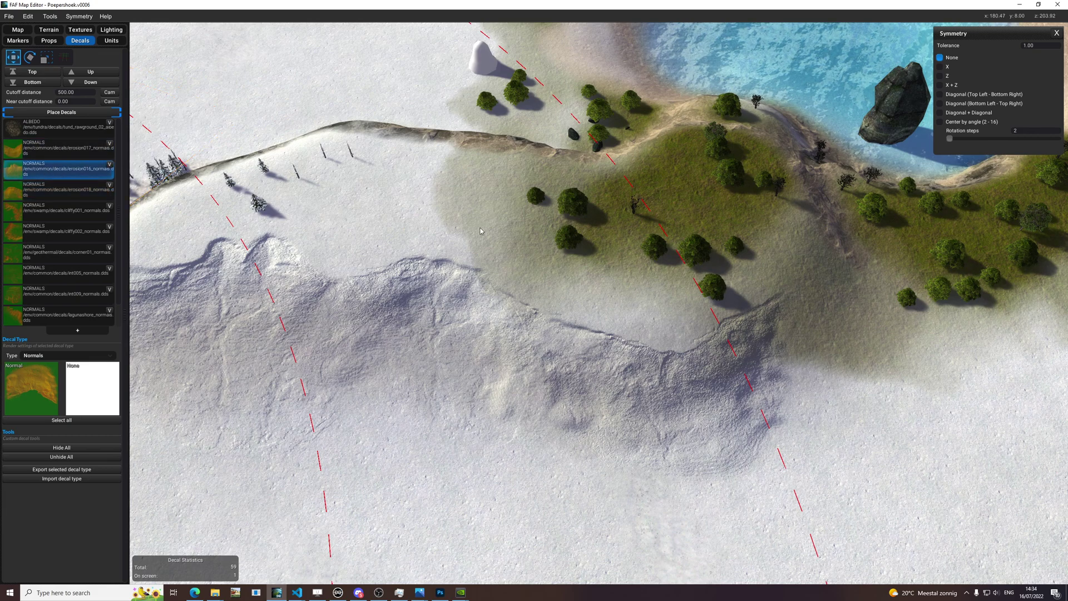
{"action": "key", "text": "r"}
{"action": "key", "text": "w"}
{"action": "key", "text": "e"}
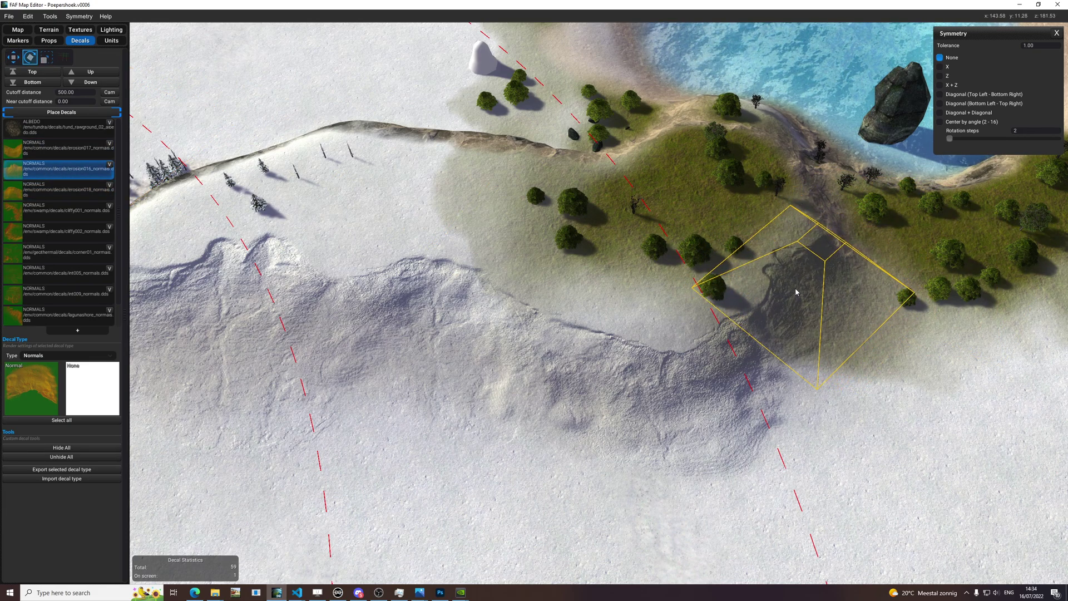
{"action": "left_click", "coordinate": [802, 287]}
{"action": "scroll", "coordinate": [823, 286], "scroll_direction": "down", "scroll_amount": 5}
{"action": "key", "text": "space"}
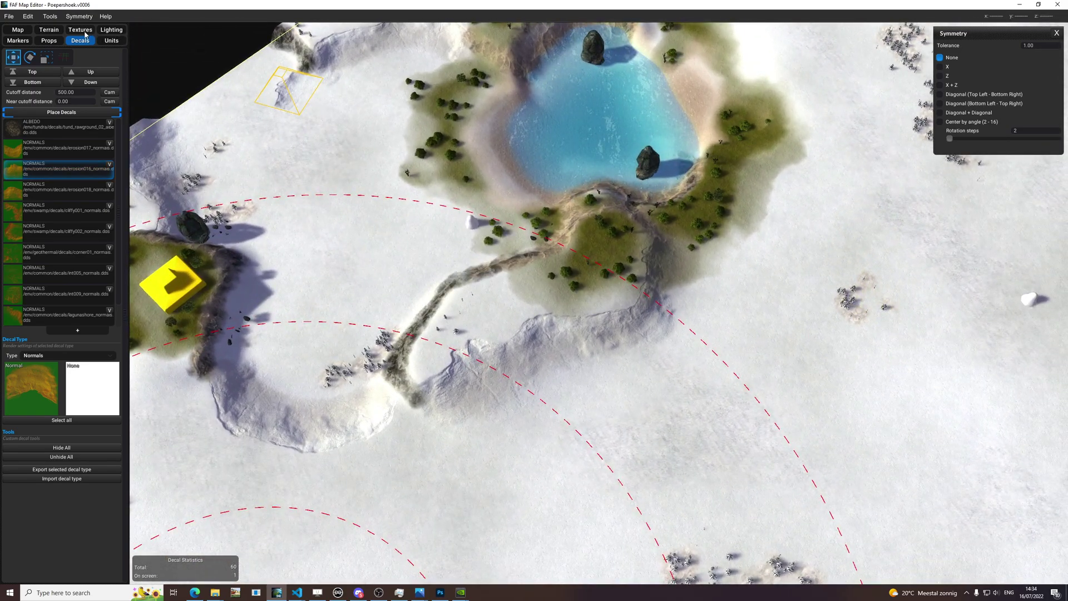
Look over the ridges and slopes across the map for stretches that still lack erosion detail
{"action": "left_click", "coordinate": [80, 30]}
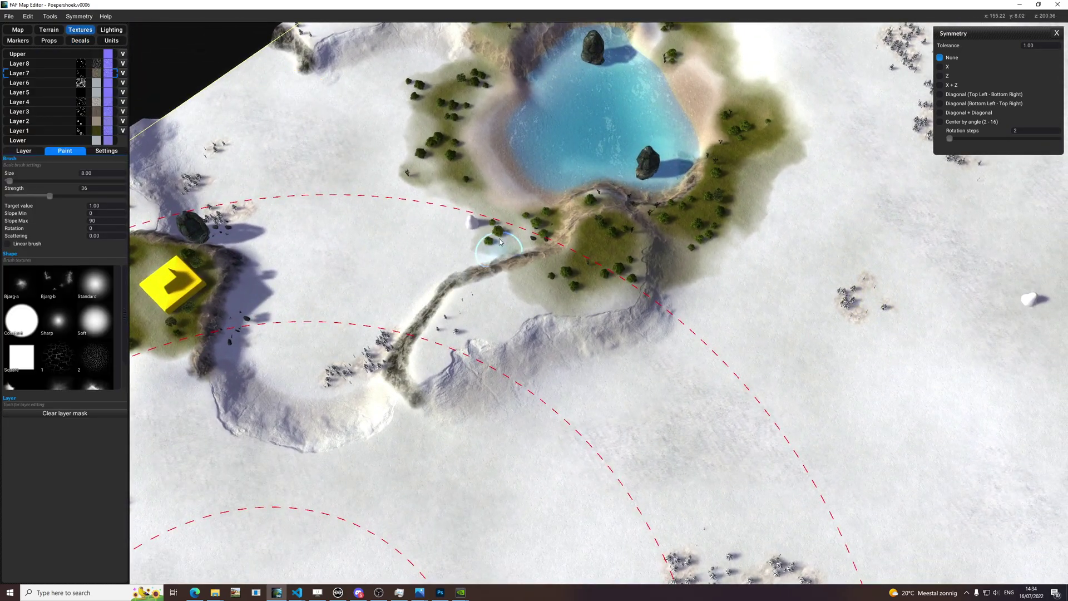
{"action": "scroll", "coordinate": [551, 210], "scroll_direction": "down", "scroll_amount": 5}
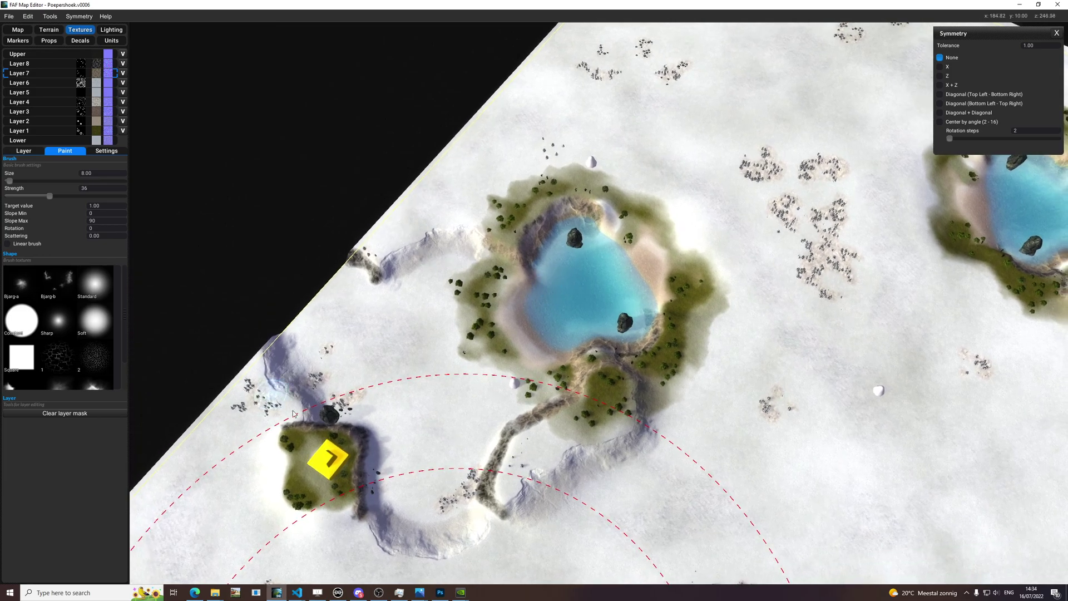
{"action": "middle_click_drag", "start_coordinate": [508, 499], "coordinate": [528, 349]}
{"action": "scroll", "coordinate": [529, 350], "scroll_direction": "down", "scroll_amount": 2}
{"action": "middle_click_drag", "start_coordinate": [654, 383], "coordinate": [676, 322]}
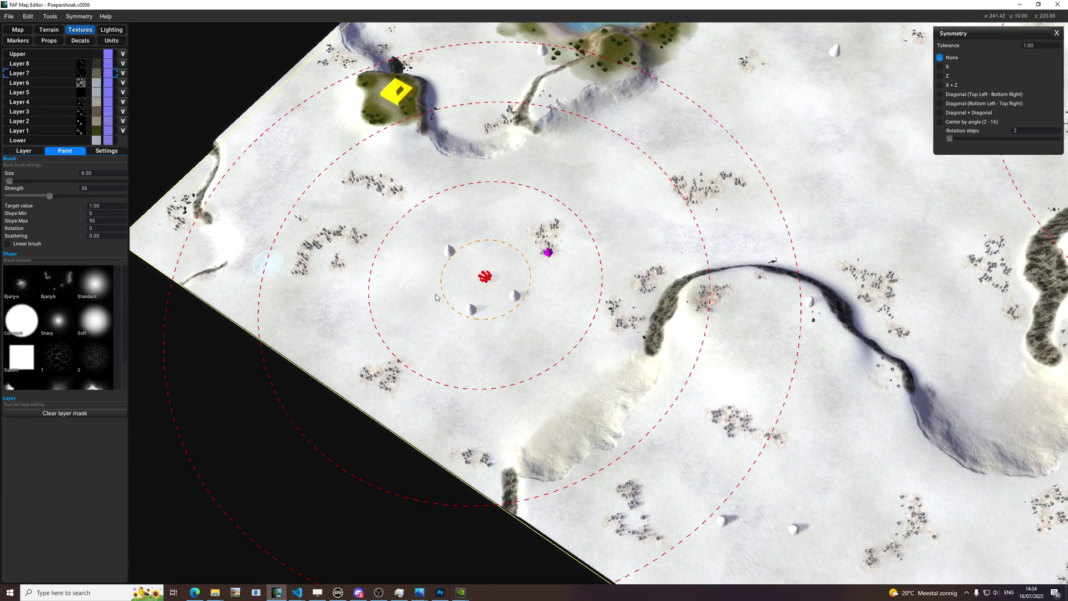
{"action": "middle_click_drag", "start_coordinate": [967, 395], "coordinate": [787, 320]}
{"action": "mouse_move", "coordinate": [1040, 284]}
{"action": "middle_mouse_down"}
{"action": "mouse_move", "coordinate": [704, 369]}
{"action": "mouse_move", "coordinate": [782, 212]}
{"action": "middle_mouse_up"}
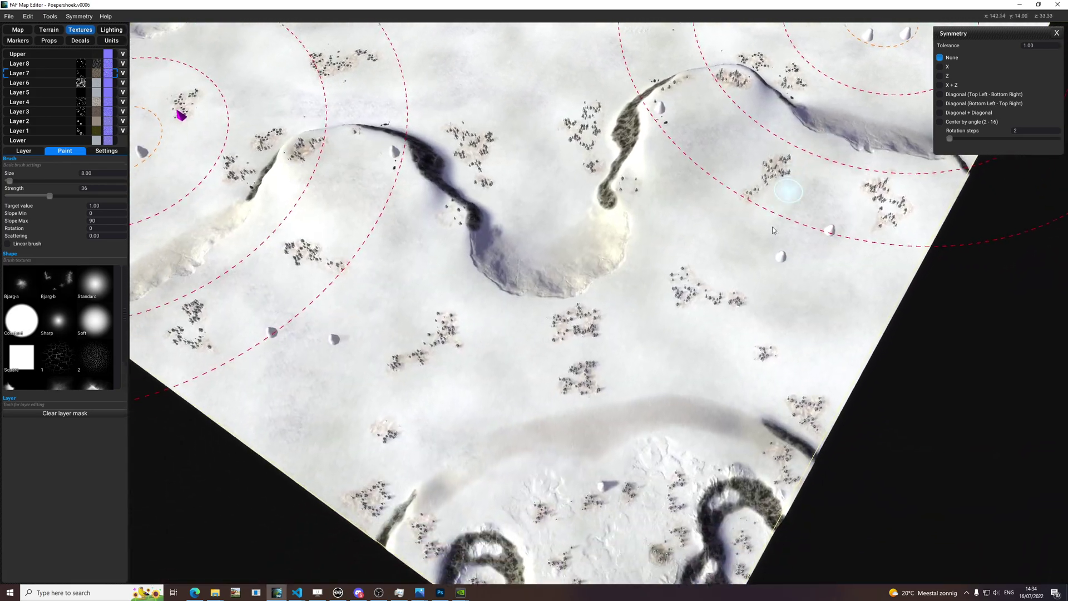
{"action": "scroll", "coordinate": [603, 483], "scroll_direction": "up", "scroll_amount": 3}
Rotate and scale an erosion018 normals decal and place it on the bare snowy slope beside the rock cliff near the map edge
{"action": "left_click", "coordinate": [51, 31]}
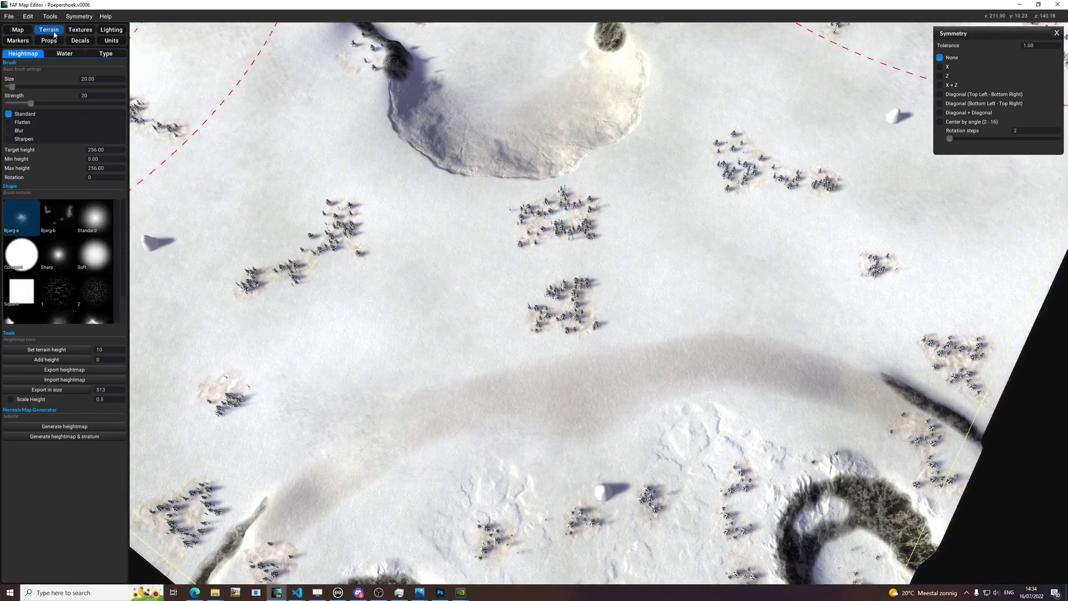
{"action": "left_click", "coordinate": [80, 41]}
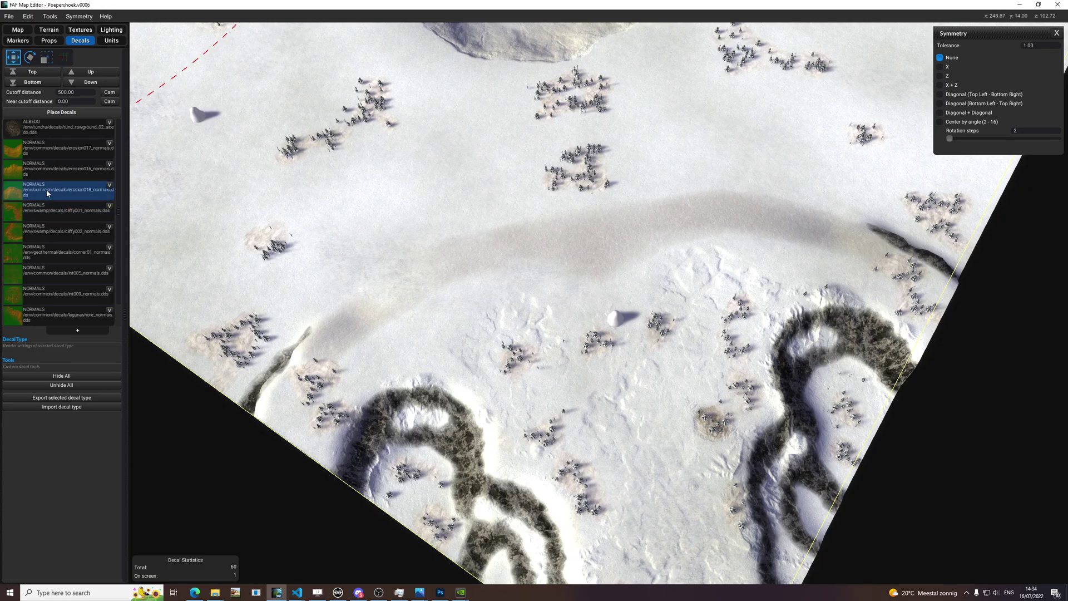
{"action": "middle_click_drag", "start_coordinate": [828, 234], "coordinate": [633, 367]}
{"action": "scroll", "coordinate": [534, 367], "scroll_direction": "up", "scroll_amount": 3}
{"action": "key", "text": "e"}
{"action": "key", "text": "r"}
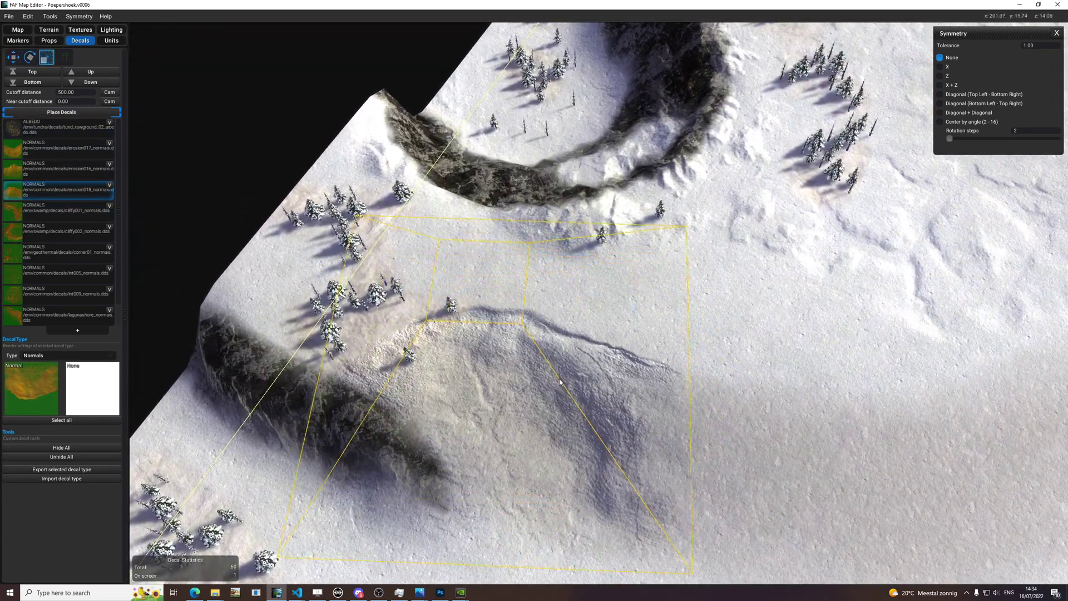
{"action": "left_click", "coordinate": [545, 387]}
Place an erosion016 normals decal directly beside the erosion018 decal on the same slope
{"action": "middle_click_drag", "start_coordinate": [875, 389], "coordinate": [631, 365]}
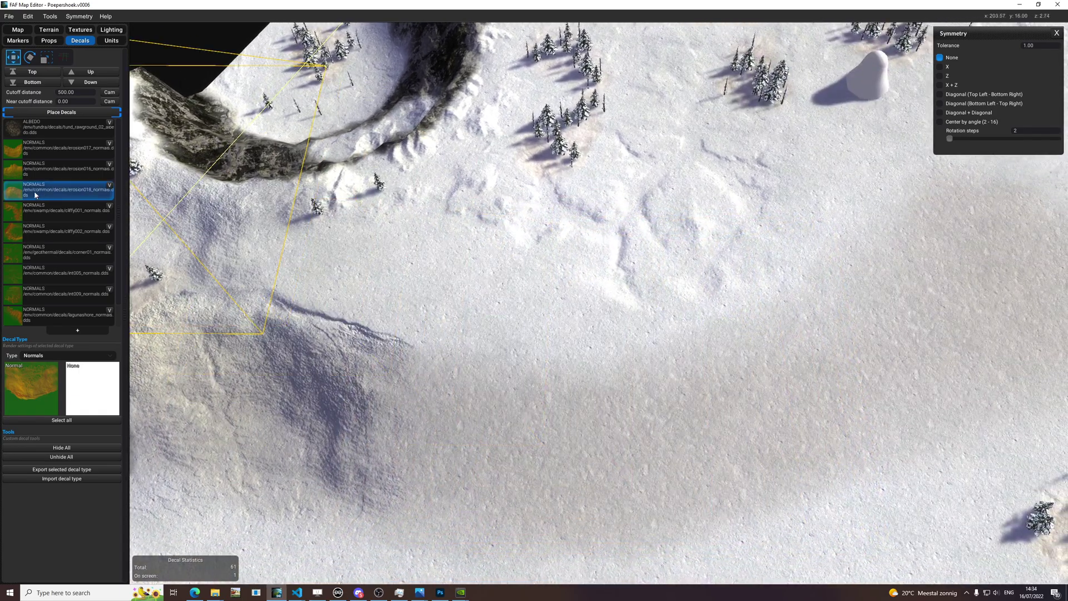
{"action": "left_click", "coordinate": [45, 177]}
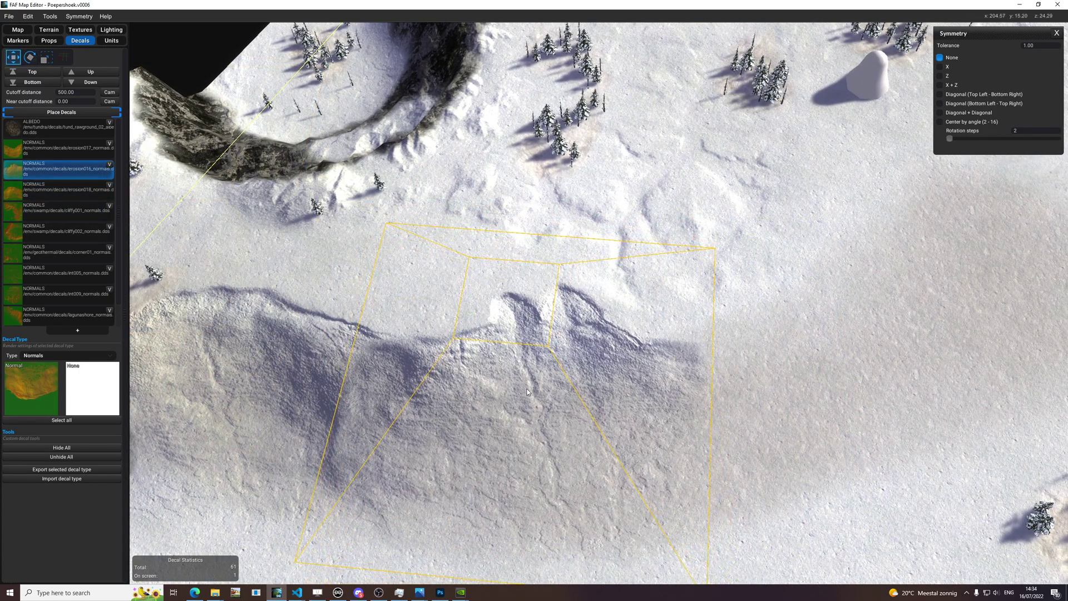
{"action": "left_click", "coordinate": [544, 394]}
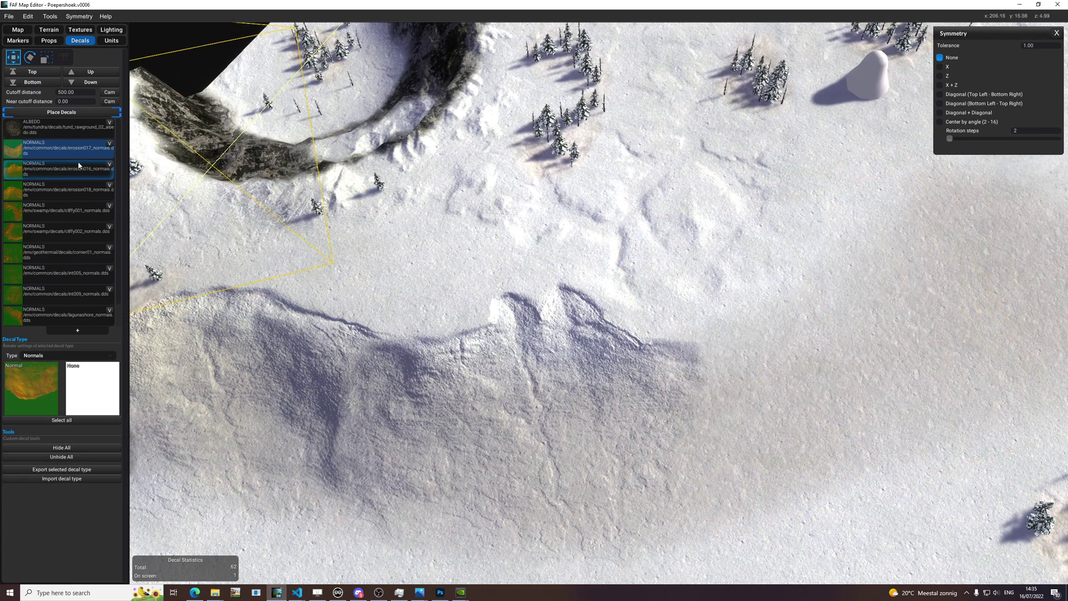
Rotate and scale an erosion017 normals decal and place it where the slope curves inward past the erosion016 decal
{"action": "left_click", "coordinate": [40, 149]}
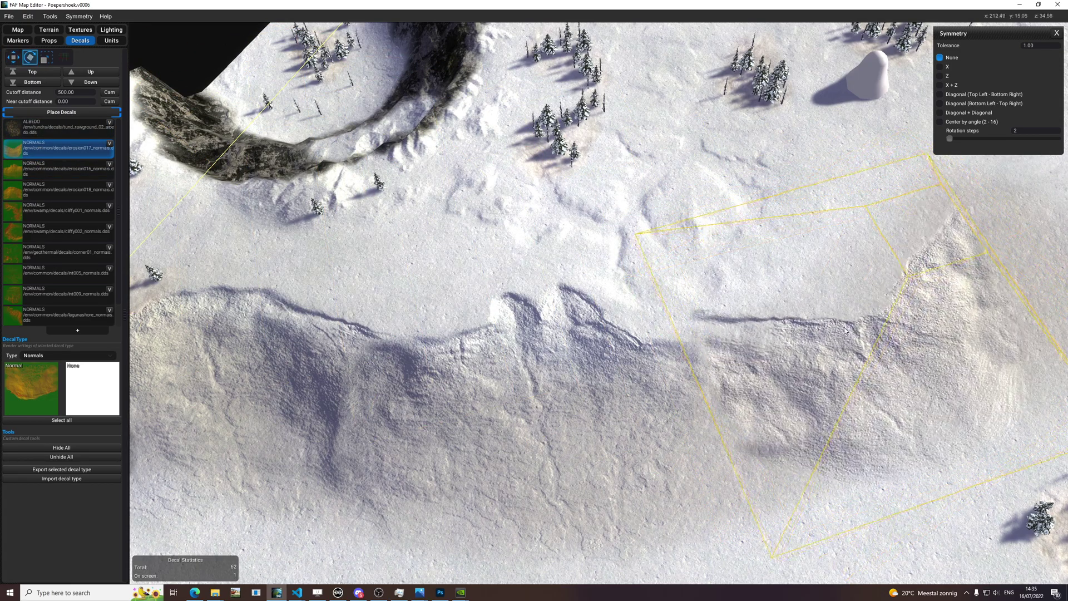
{"action": "key", "text": "e"}
{"action": "key", "text": "r"}
{"action": "key", "text": "w"}
{"action": "left_click", "coordinate": [751, 323]}
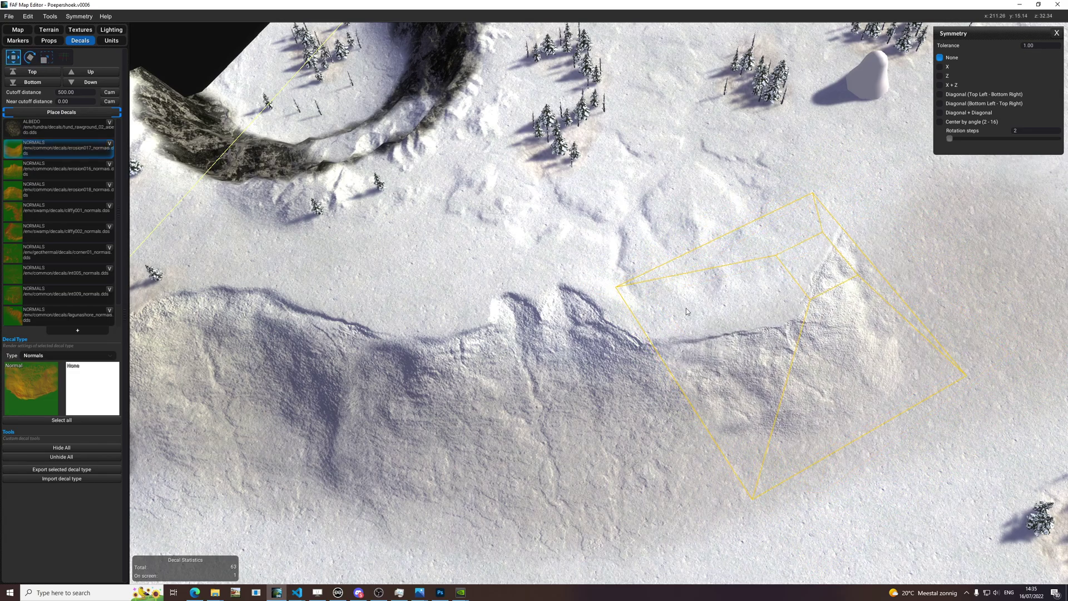
Continue the slope with an erosion018 normals decal followed by an erosion016 normals decal near the snow-covered boulder
{"action": "left_click", "coordinate": [47, 173]}
{"action": "scroll", "coordinate": [541, 248], "scroll_direction": "up", "scroll_amount": 3}
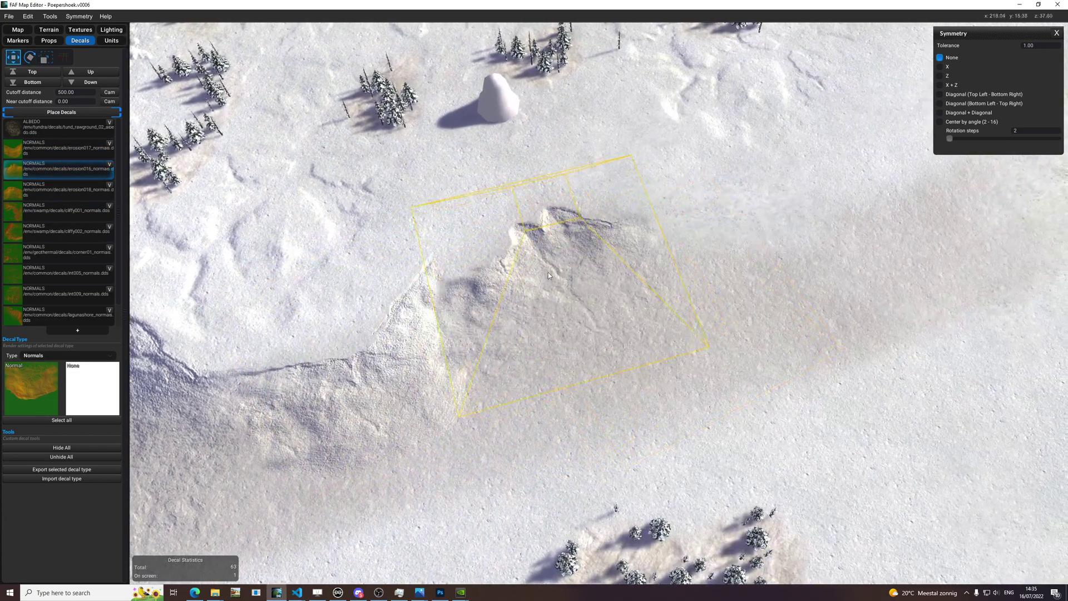
{"action": "left_click", "coordinate": [78, 190]}
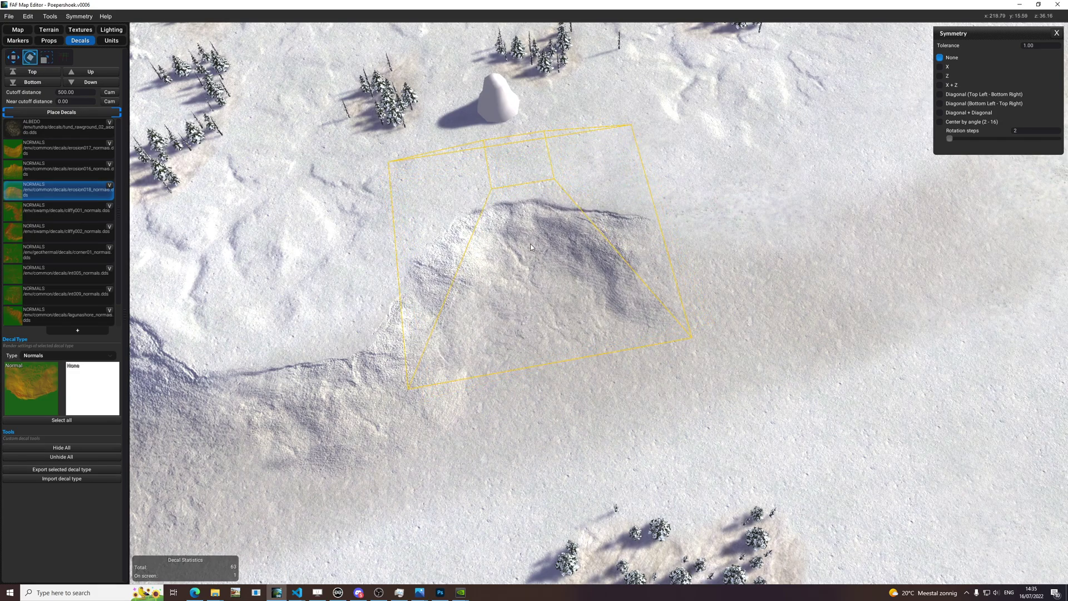
{"action": "left_click", "coordinate": [547, 245]}
{"action": "middle_click_drag", "start_coordinate": [620, 257], "coordinate": [523, 291]}
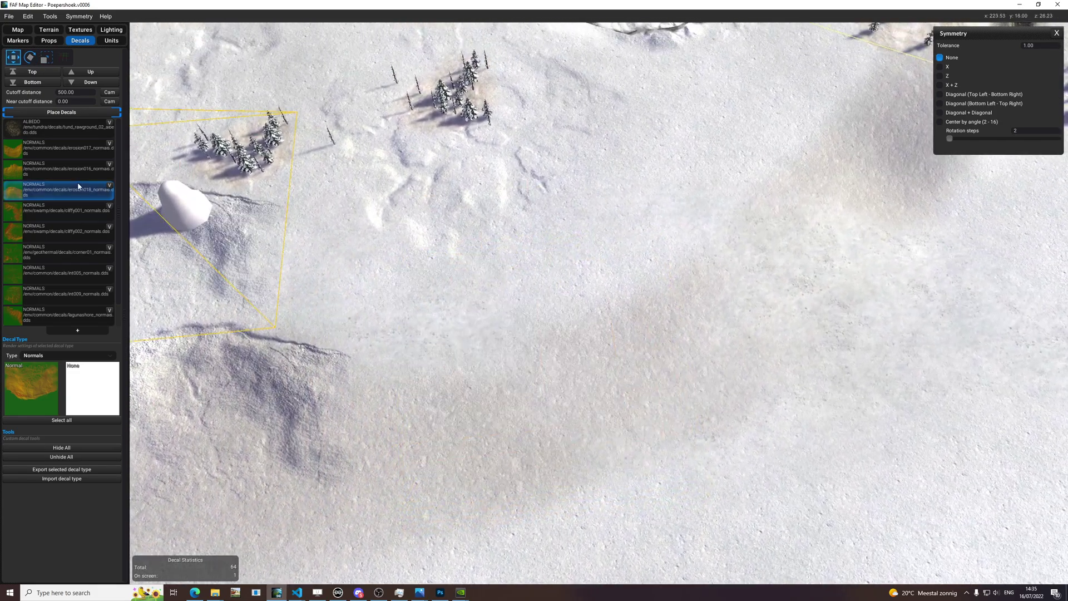
{"action": "left_click", "coordinate": [72, 172]}
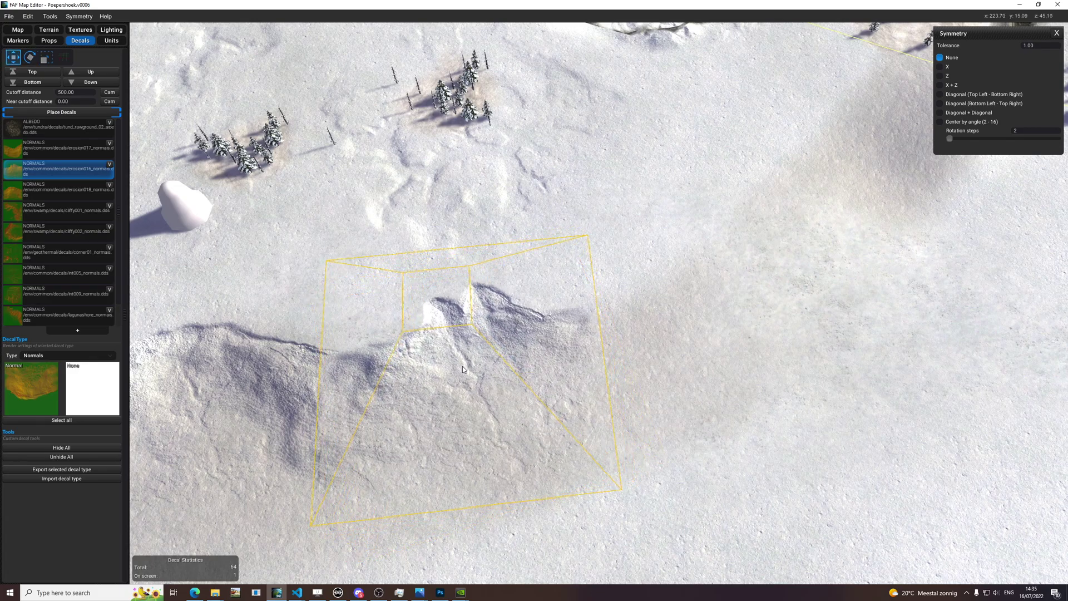
{"action": "left_click", "coordinate": [462, 366]}
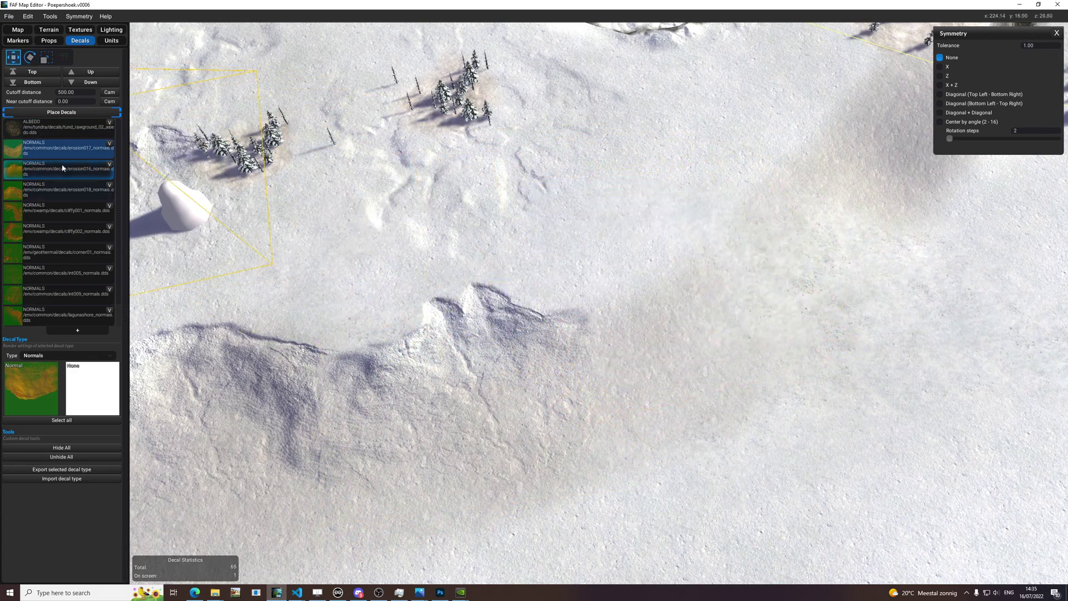
Rotate and scale an erosion017 normals decal and place it on the next inward bend beyond the boulder
{"action": "left_click", "coordinate": [53, 145]}
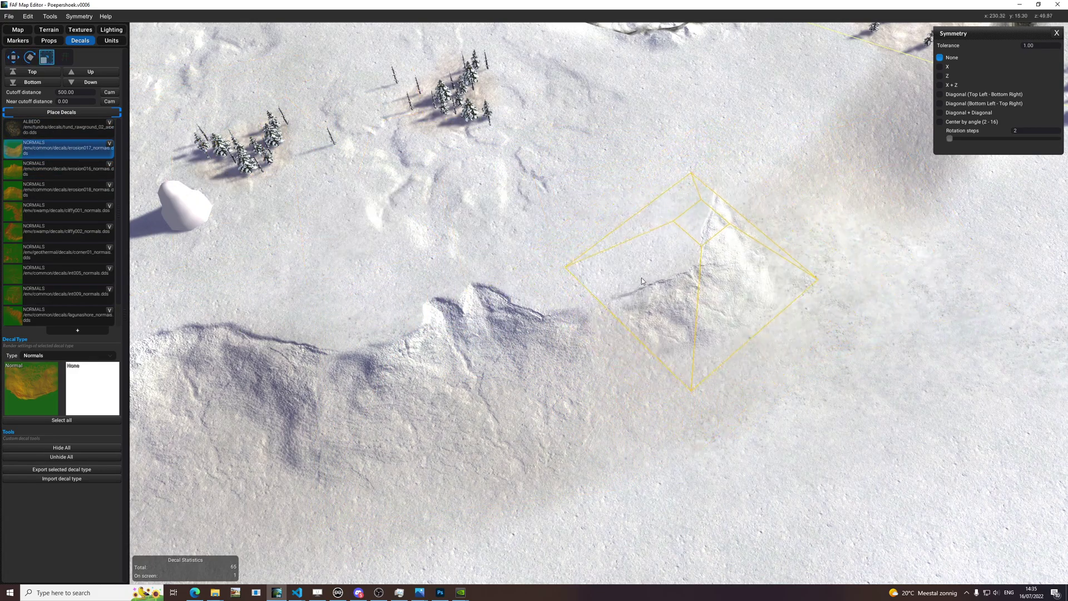
{"action": "key", "text": "r"}
{"action": "key", "text": "e"}
{"action": "key", "text": "r"}
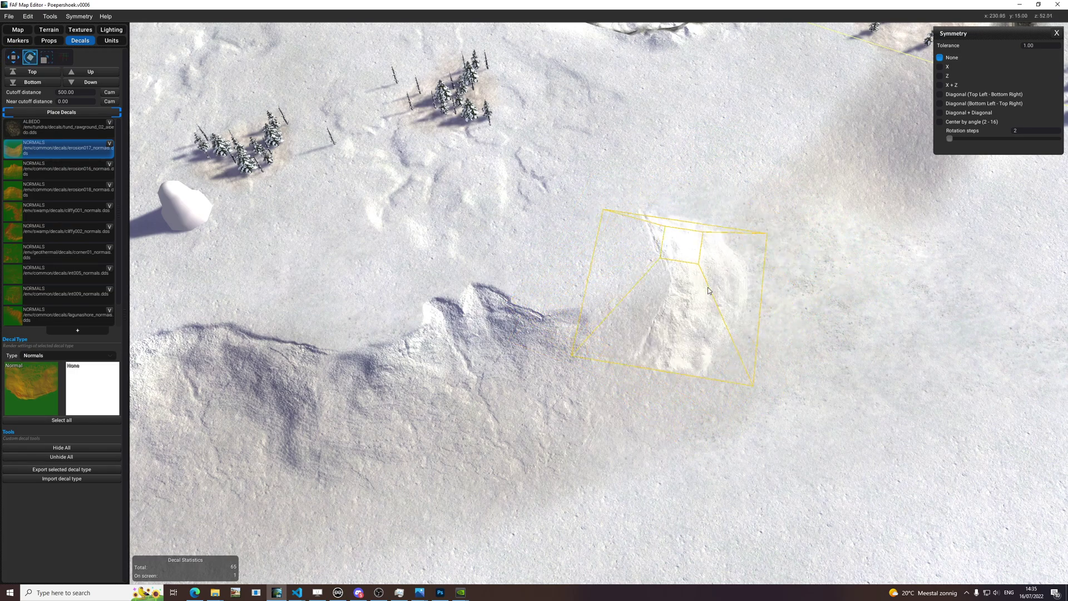
{"action": "key", "text": "e"}
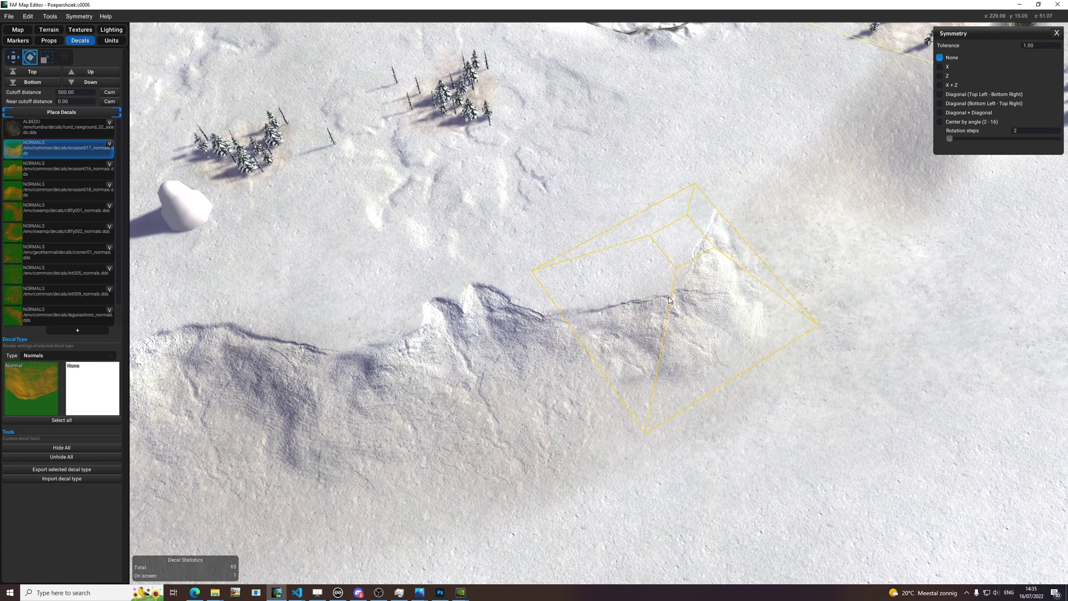
{"action": "left_click", "coordinate": [672, 301]}
Finish the slope toward the far rock cliff with an erosion018 and a rotated erosion016 normals decal
{"action": "left_click", "coordinate": [61, 189]}
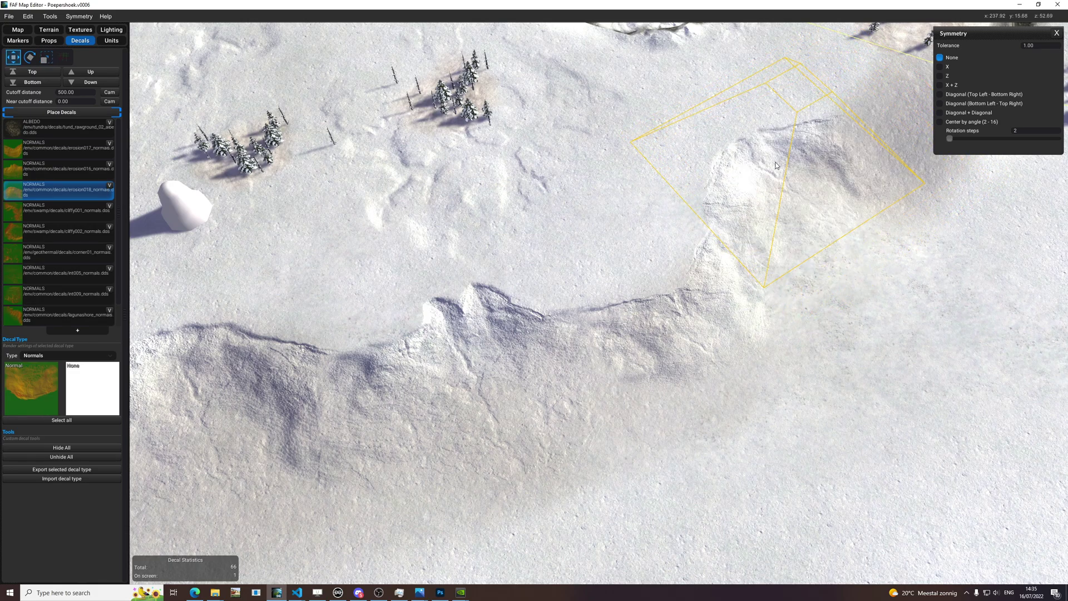
{"action": "left_click", "coordinate": [777, 166]}
{"action": "scroll", "coordinate": [777, 166], "scroll_direction": "up", "scroll_amount": 3}
{"action": "left_click", "coordinate": [61, 169]}
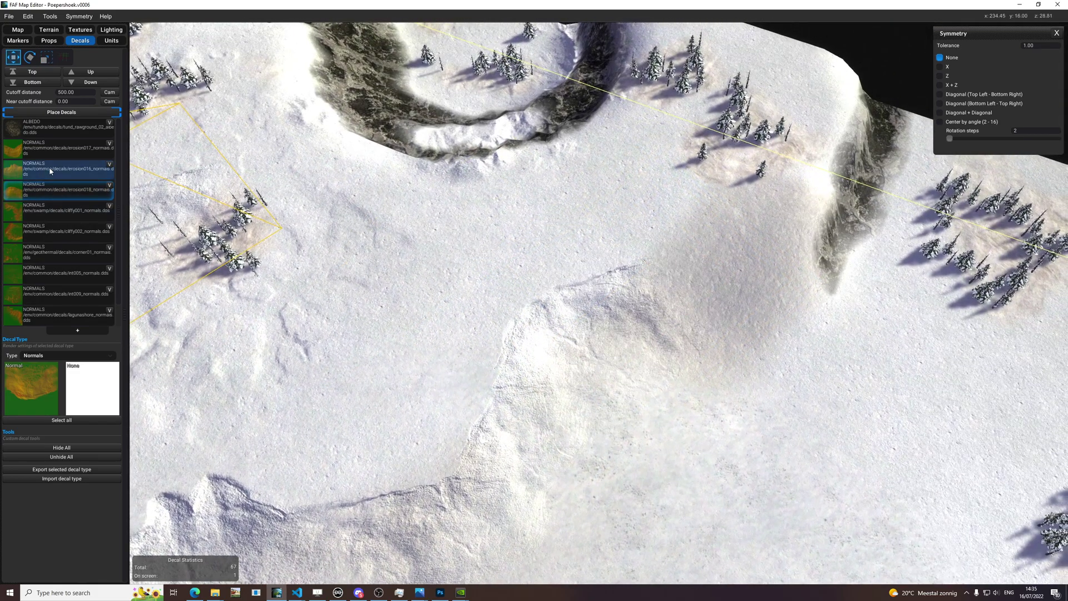
{"action": "key", "text": "r"}
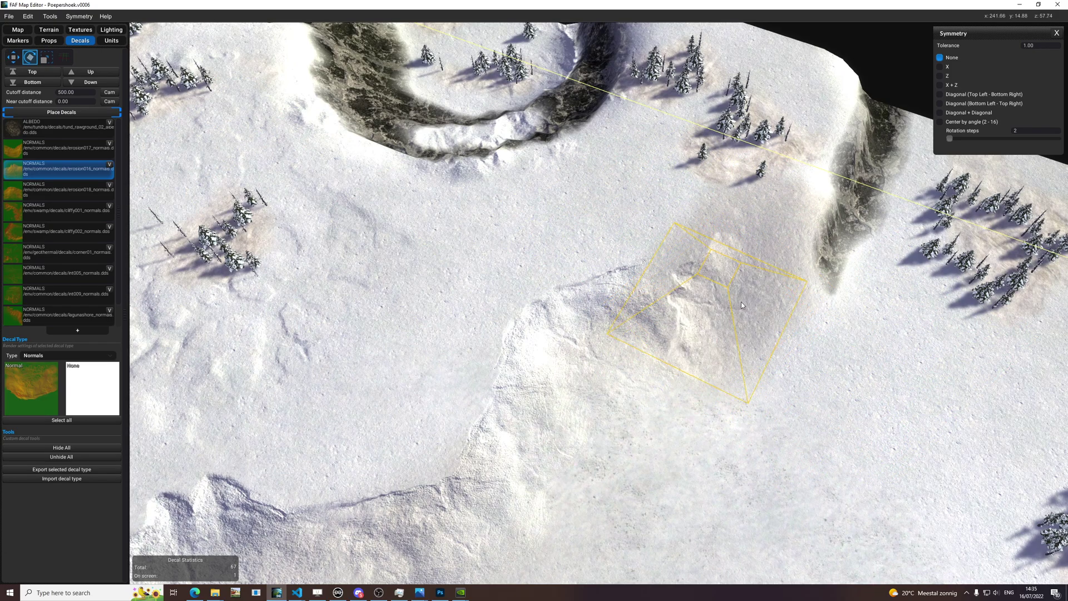
{"action": "key", "text": "w"}
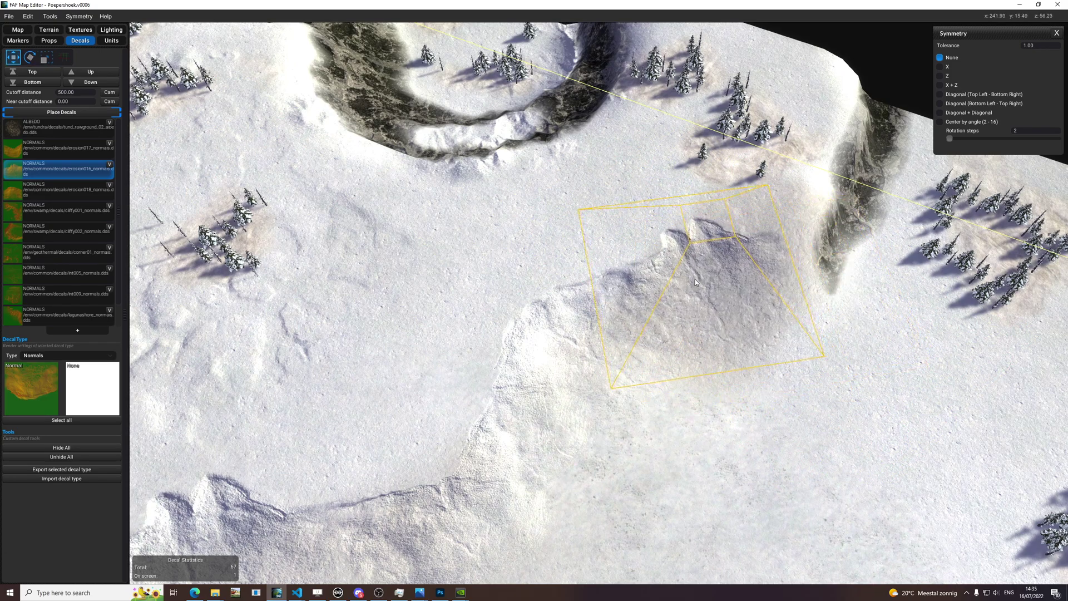
{"action": "left_click", "coordinate": [732, 276]}
{"action": "scroll", "coordinate": [942, 186], "scroll_direction": "up", "scroll_amount": 5}
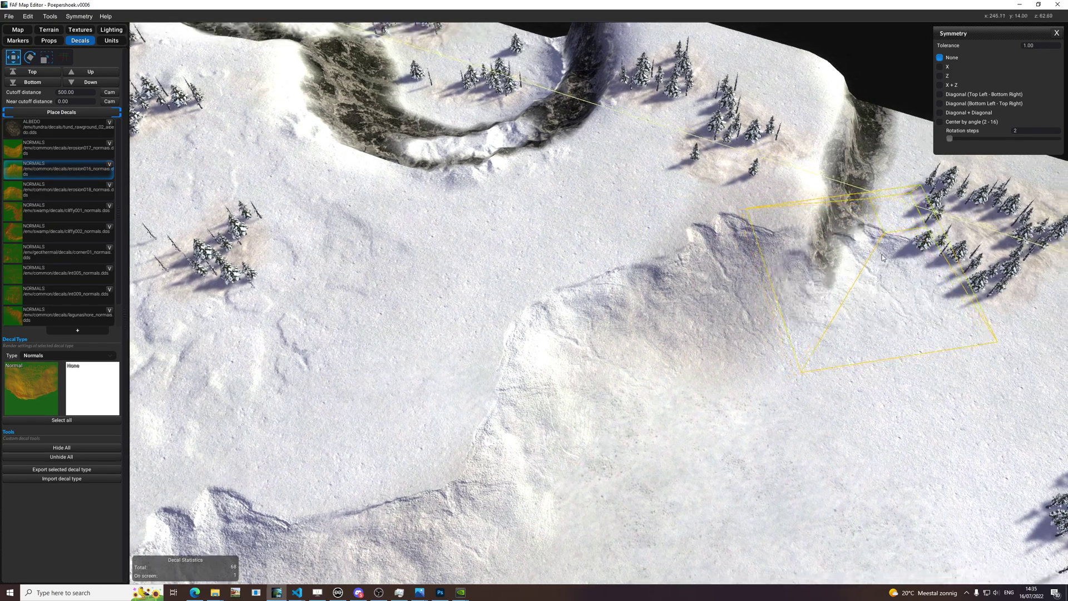
Paint texture Layer 3 along the newly detailed slope with target value 0.25 and brush size 8
{"action": "scroll", "coordinate": [1014, 219], "scroll_direction": "down", "scroll_amount": 5}
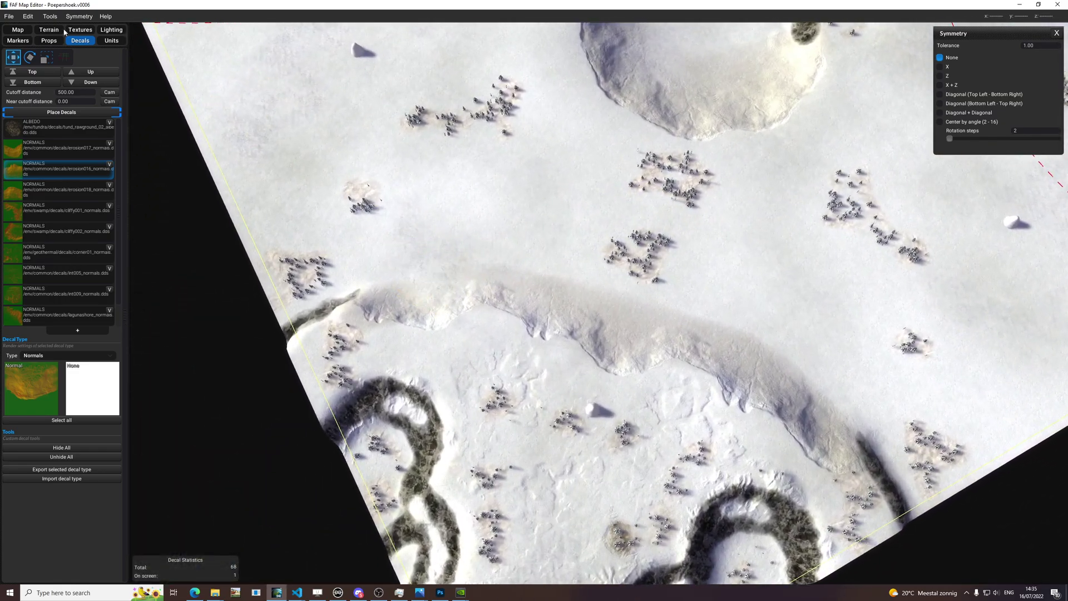
{"action": "left_click", "coordinate": [50, 30]}
{"action": "left_click", "coordinate": [81, 30]}
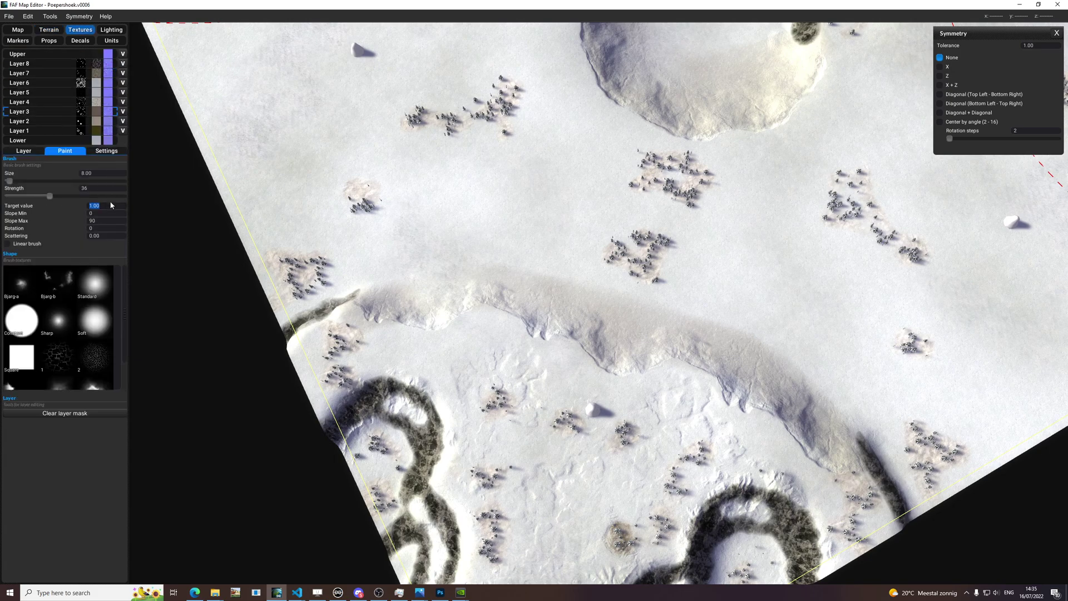
{"action": "scroll", "coordinate": [375, 269], "scroll_direction": "up", "scroll_amount": 5}
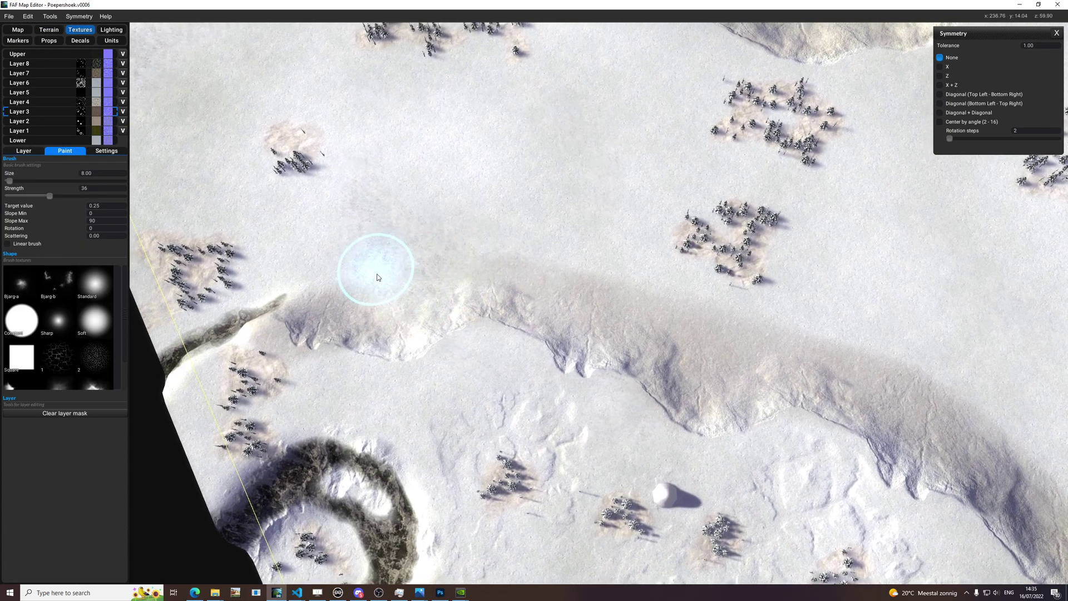
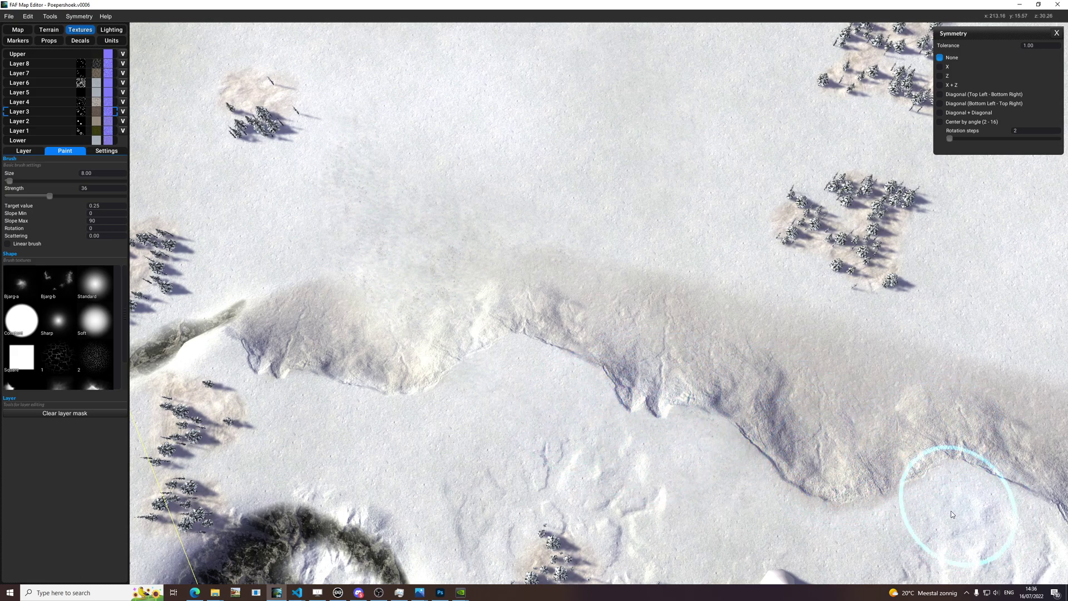
{"action": "mouse_move", "coordinate": [939, 466]}
{"action": "middle_mouse_down"}
{"action": "mouse_move", "coordinate": [820, 448]}
{"action": "mouse_move", "coordinate": [785, 409]}
{"action": "middle_mouse_up"}
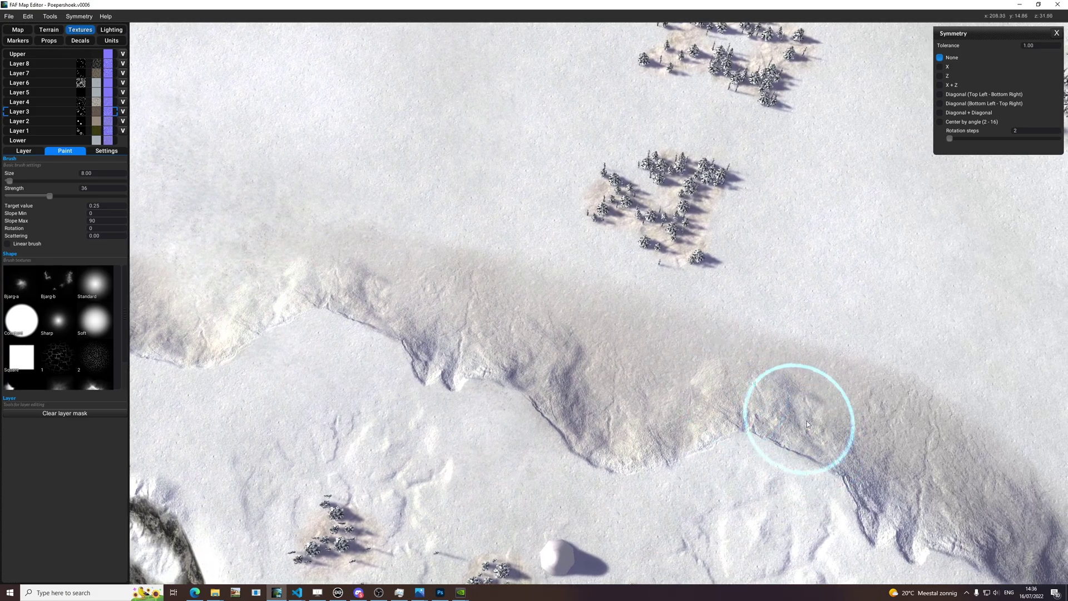
{"action": "middle_click_drag", "start_coordinate": [835, 433], "coordinate": [678, 425]}
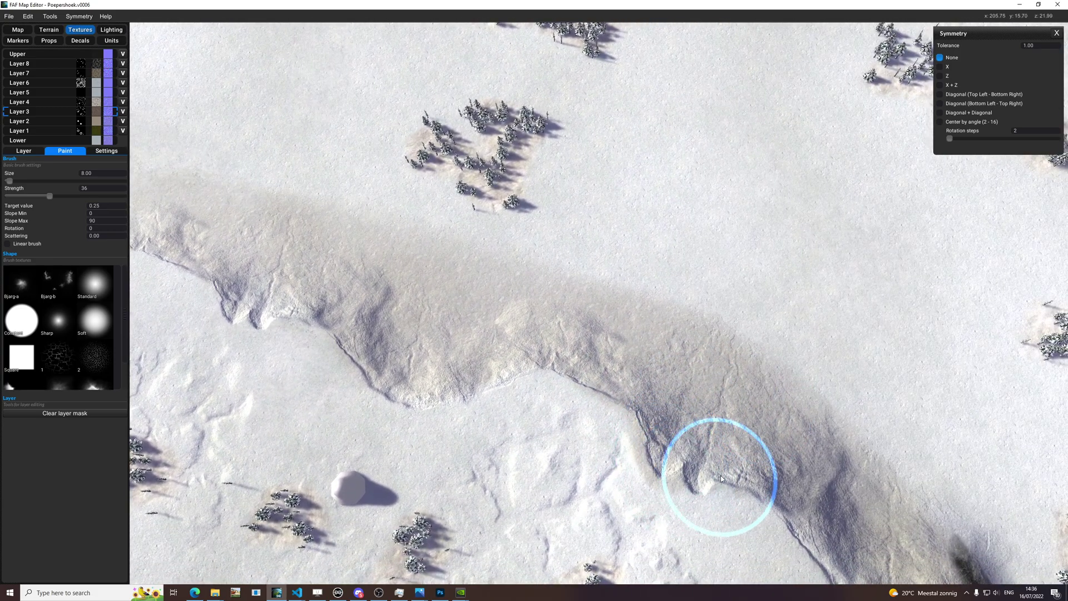
{"action": "mouse_move", "coordinate": [667, 523]}
{"action": "middle_mouse_down"}
{"action": "mouse_move", "coordinate": [616, 482]}
{"action": "mouse_move", "coordinate": [596, 426]}
{"action": "middle_mouse_up"}
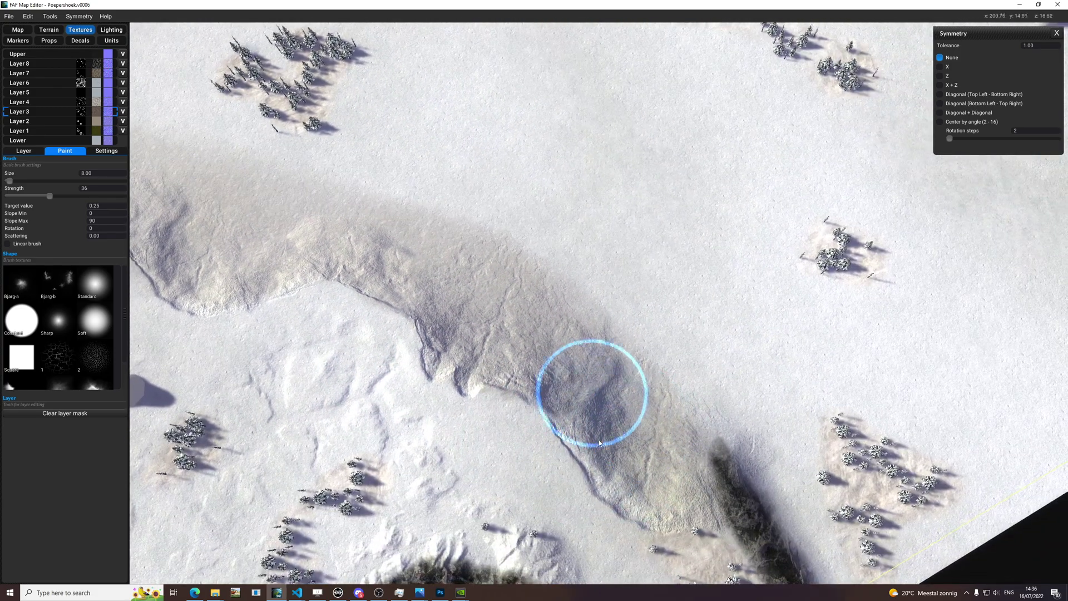
{"action": "mouse_move", "coordinate": [675, 490]}
{"action": "middle_mouse_down"}
{"action": "mouse_move", "coordinate": [656, 442]}
{"action": "mouse_move", "coordinate": [527, 460]}
{"action": "middle_mouse_up"}
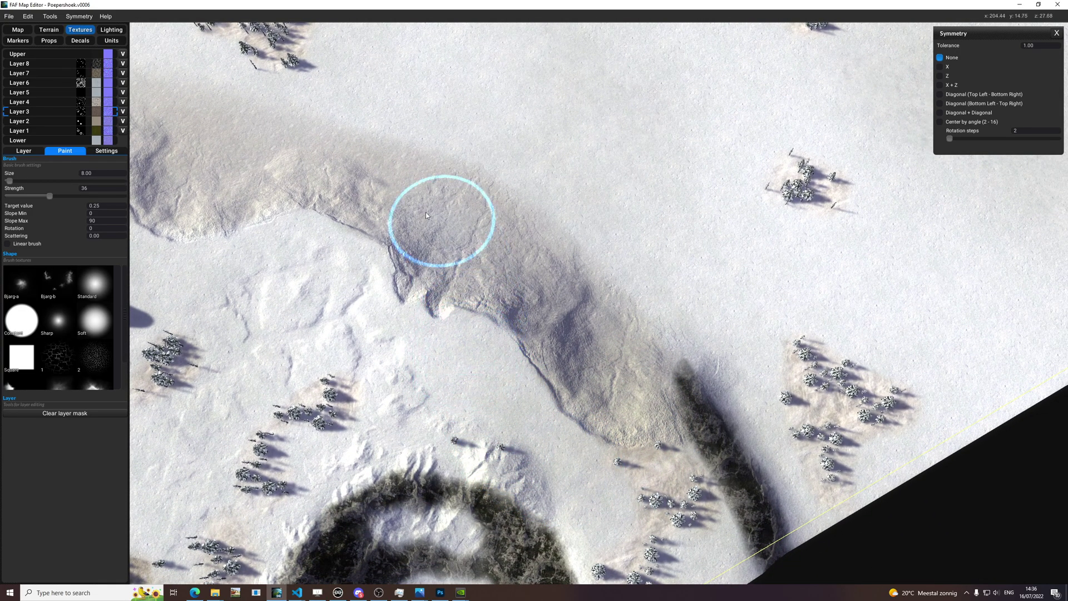
Set the brush size to 23 and paint Layer 3 at target value 0.25 along the slope's snowfield side
{"action": "scroll", "coordinate": [615, 270], "scroll_direction": "down", "scroll_amount": 5}
{"action": "scroll", "coordinate": [543, 306], "scroll_direction": "up", "scroll_amount": 5}
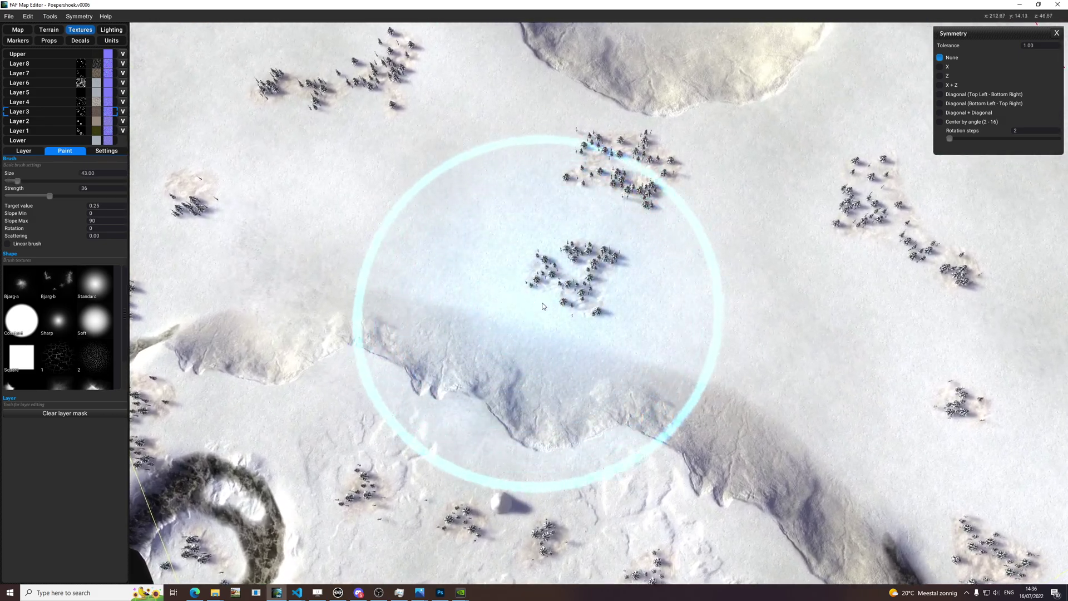
{"action": "left_click_drag", "start_coordinate": [541, 306], "coordinate": [512, 307]}
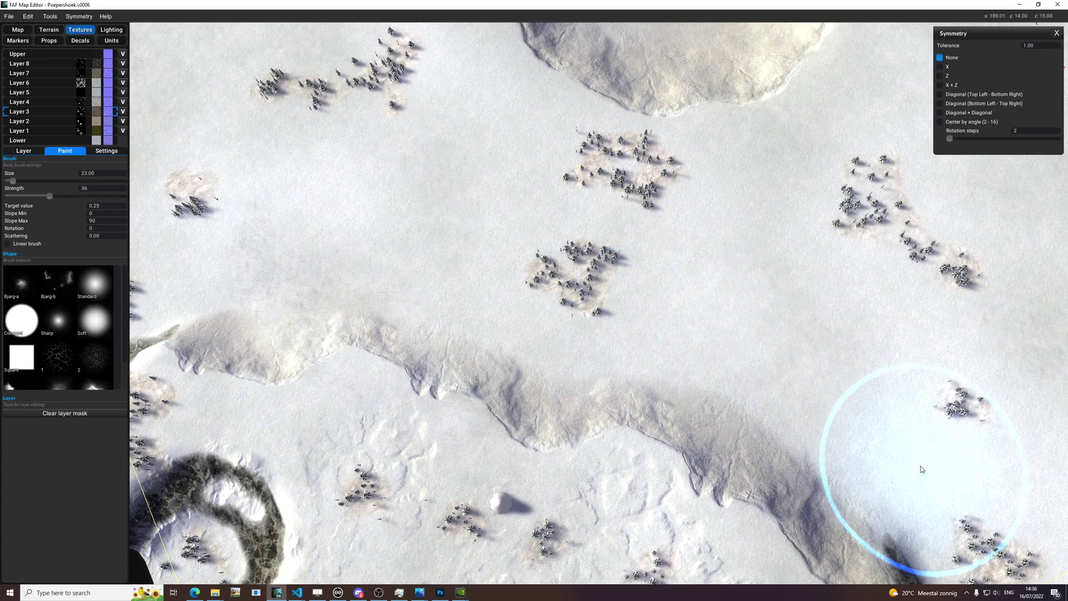
Set the brush size to 11 and touch up Layer 3 on the slope between the two short cliffs at the map corner
{"action": "scroll", "coordinate": [745, 213], "scroll_direction": "down", "scroll_amount": 5}
{"action": "key", "text": "space"}
{"action": "scroll", "coordinate": [673, 279], "scroll_direction": "up", "scroll_amount": 5}
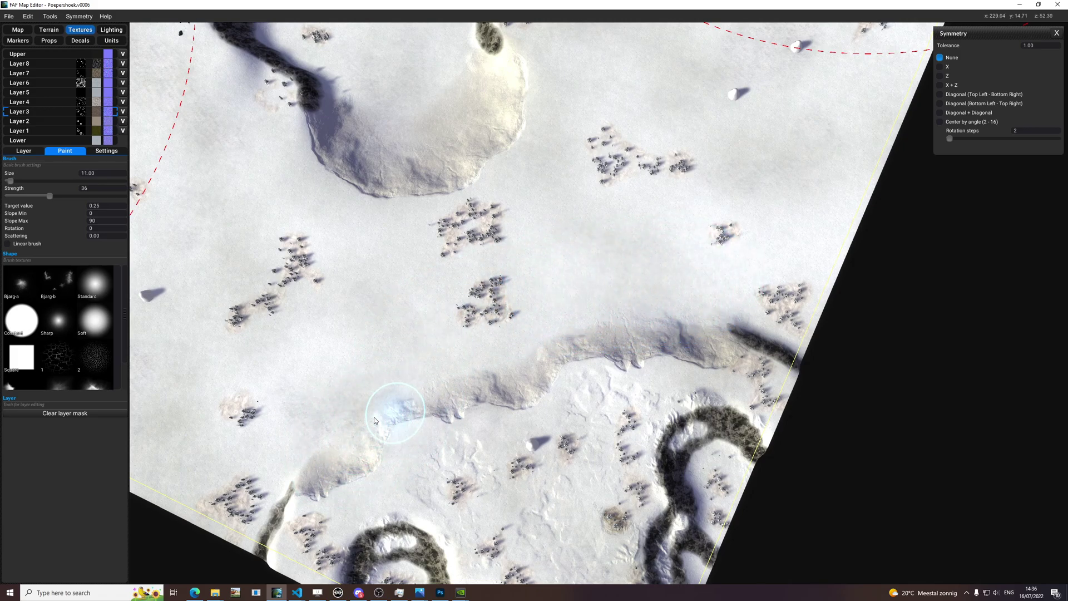
{"action": "scroll", "coordinate": [382, 418], "scroll_direction": "down", "scroll_amount": 5}
{"action": "scroll", "coordinate": [614, 346], "scroll_direction": "up", "scroll_amount": 8}
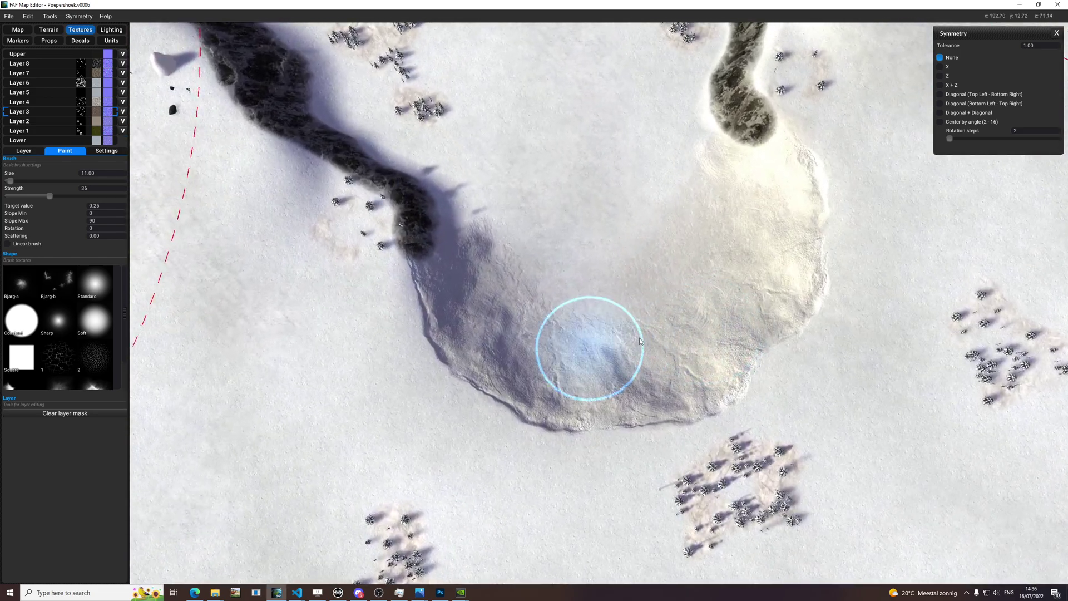
{"action": "middle_click_drag", "start_coordinate": [614, 346], "coordinate": [884, 281]}
{"action": "scroll", "coordinate": [884, 282], "scroll_direction": "down", "scroll_amount": 6}
{"action": "middle_click_drag", "start_coordinate": [395, 250], "coordinate": [477, 332]}
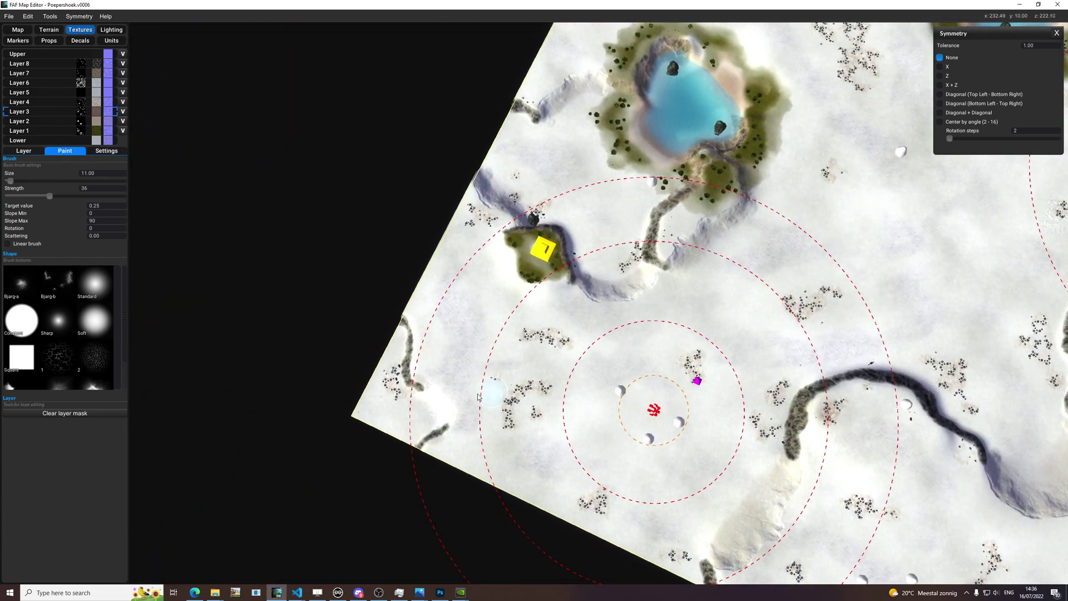
{"action": "scroll", "coordinate": [486, 395], "scroll_direction": "up", "scroll_amount": 5}
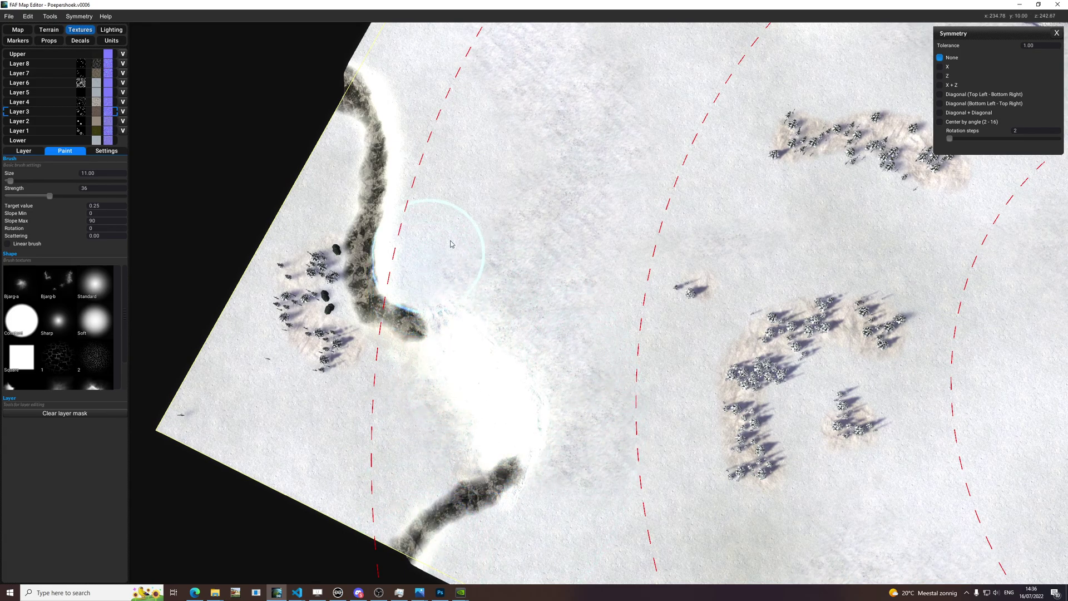
Paint Layer 3 at size 11 along the map-edge slope beside the boulder and the curved slope beyond the grassy plateau
{"action": "scroll", "coordinate": [548, 216], "scroll_direction": "down", "scroll_amount": 5}
{"action": "middle_click_drag", "start_coordinate": [801, 84], "coordinate": [625, 467]}
{"action": "scroll", "coordinate": [477, 433], "scroll_direction": "up", "scroll_amount": 6}
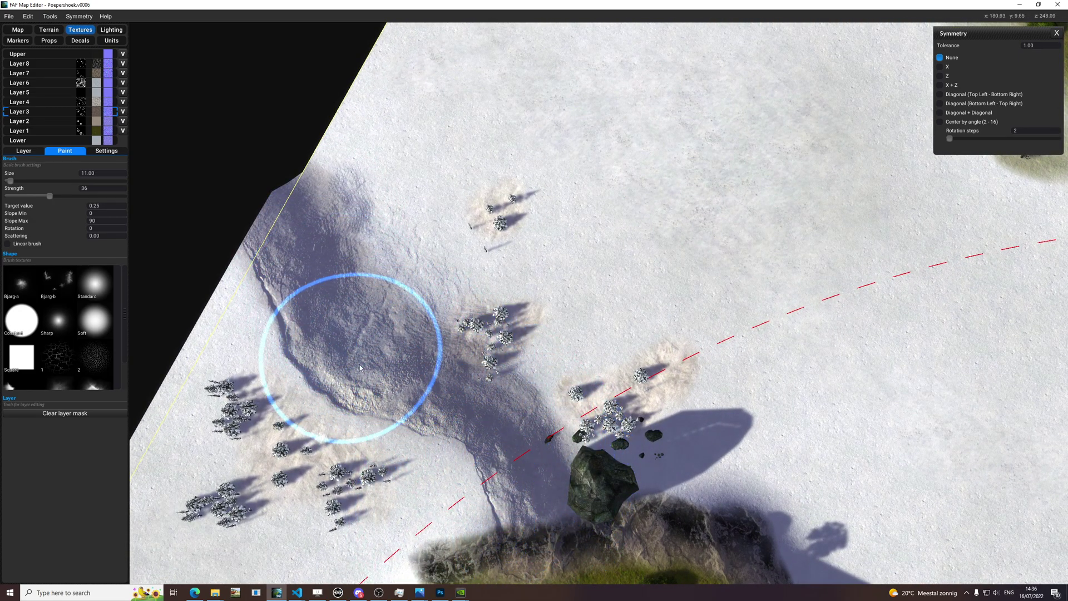
{"action": "middle_click_drag", "start_coordinate": [425, 414], "coordinate": [412, 392]}
{"action": "mouse_move", "coordinate": [733, 447]}
{"action": "middle_mouse_down"}
{"action": "mouse_move", "coordinate": [611, 333]}
{"action": "mouse_move", "coordinate": [489, 304]}
{"action": "middle_mouse_up"}
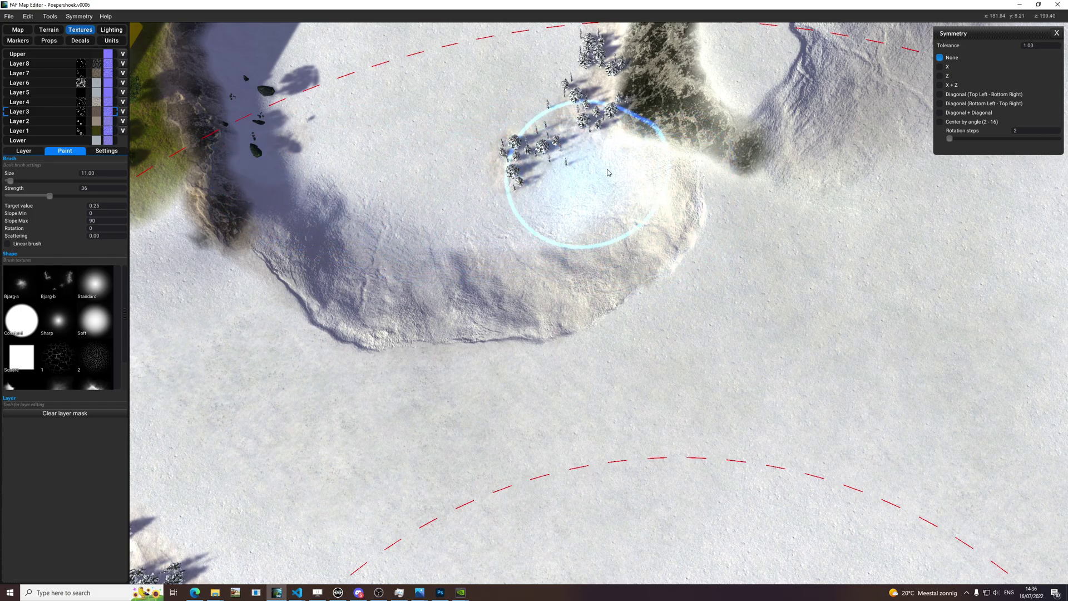
Paint Layer 3 at target value 0.25 along the slope between the dark map-edge cliff and the lake's grassy shore
{"action": "scroll", "coordinate": [625, 246], "scroll_direction": "down", "scroll_amount": 1}
{"action": "scroll", "coordinate": [625, 245], "scroll_direction": "down", "scroll_amount": 5}
{"action": "scroll", "coordinate": [375, 334], "scroll_direction": "up", "scroll_amount": 5}
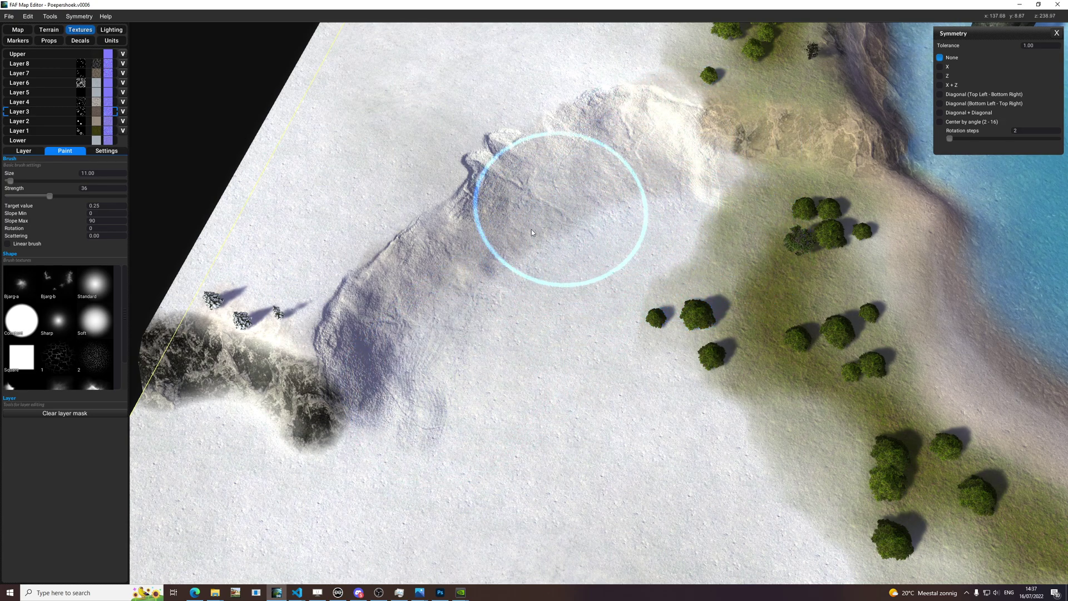
{"action": "left_click_drag", "start_coordinate": [545, 223], "coordinate": [524, 179]}
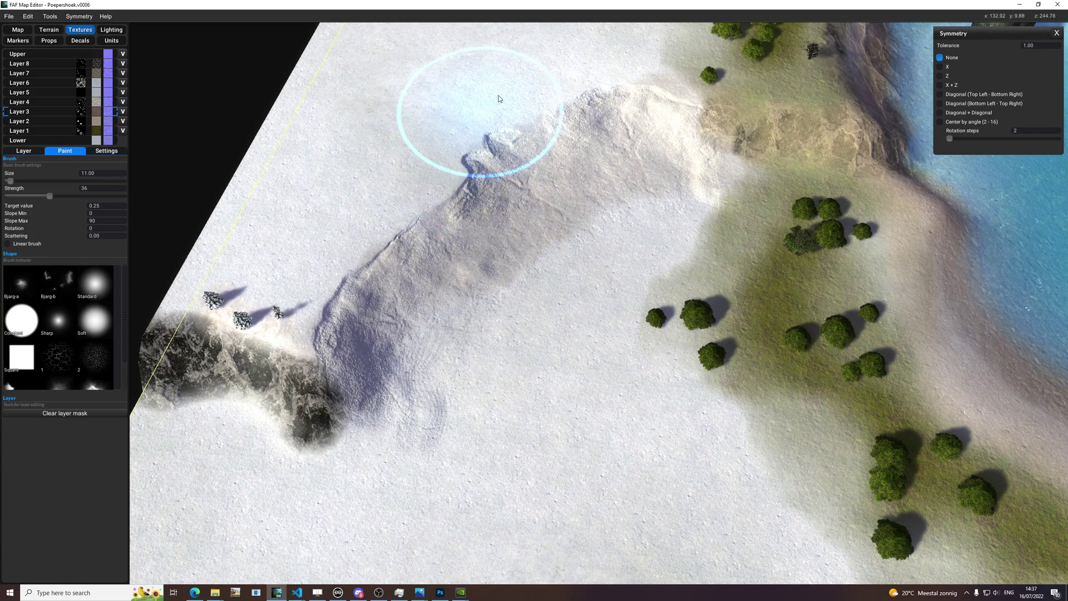
Paint Layer 3 with brush size 11 along the middle of the long ridge beside the lake's grassland
{"action": "scroll", "coordinate": [695, 101], "scroll_direction": "down", "scroll_amount": 5}
{"action": "middle_click_drag", "start_coordinate": [706, 102], "coordinate": [612, 344]}
{"action": "mouse_move", "coordinate": [940, 278]}
{"action": "middle_mouse_down"}
{"action": "mouse_move", "coordinate": [541, 291]}
{"action": "mouse_move", "coordinate": [578, 224]}
{"action": "mouse_move", "coordinate": [494, 351]}
{"action": "middle_mouse_up"}
{"action": "scroll", "coordinate": [322, 390], "scroll_direction": "up", "scroll_amount": 5}
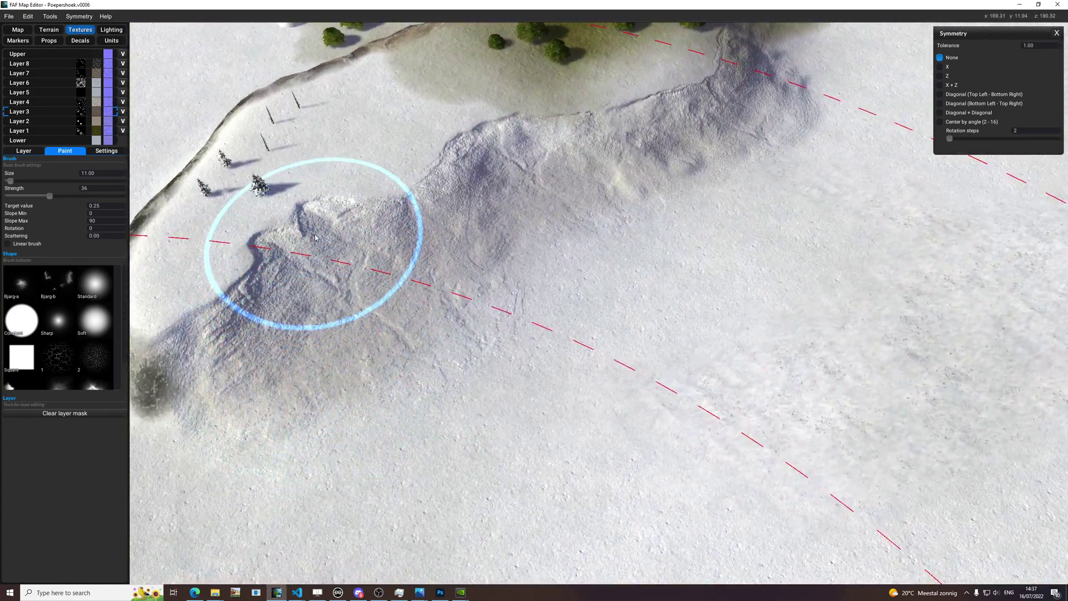
{"action": "left_click_drag", "start_coordinate": [470, 225], "coordinate": [515, 171]}
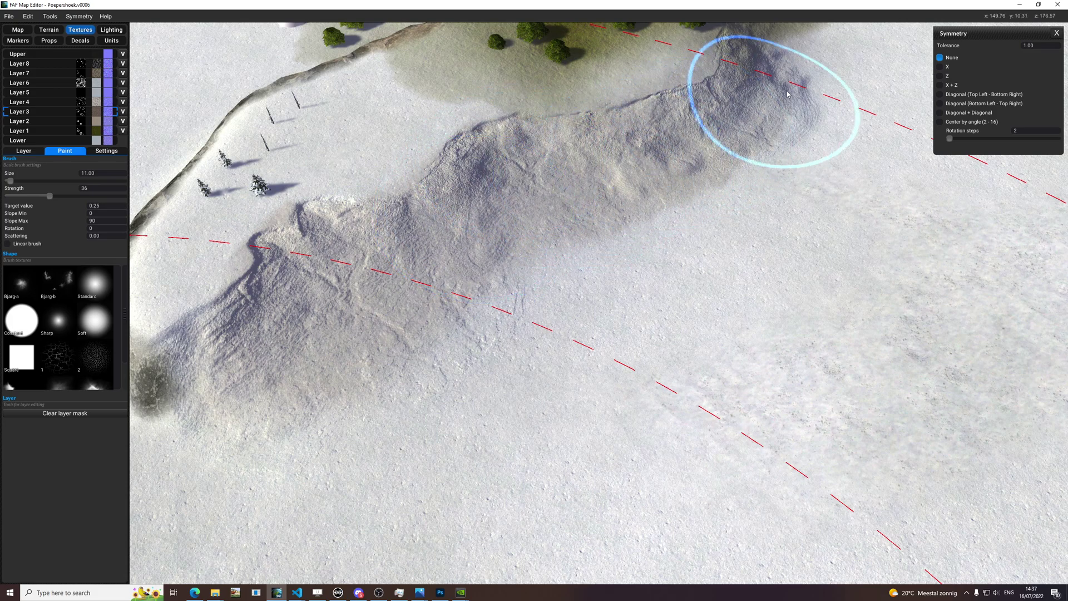
Extend the Layer 3 painting along the ridge, from its grassy end by the lake back to the dark cliff
{"action": "middle_click_drag", "start_coordinate": [825, 195], "coordinate": [679, 255]}
{"action": "left_click_drag", "start_coordinate": [680, 255], "coordinate": [621, 161]}
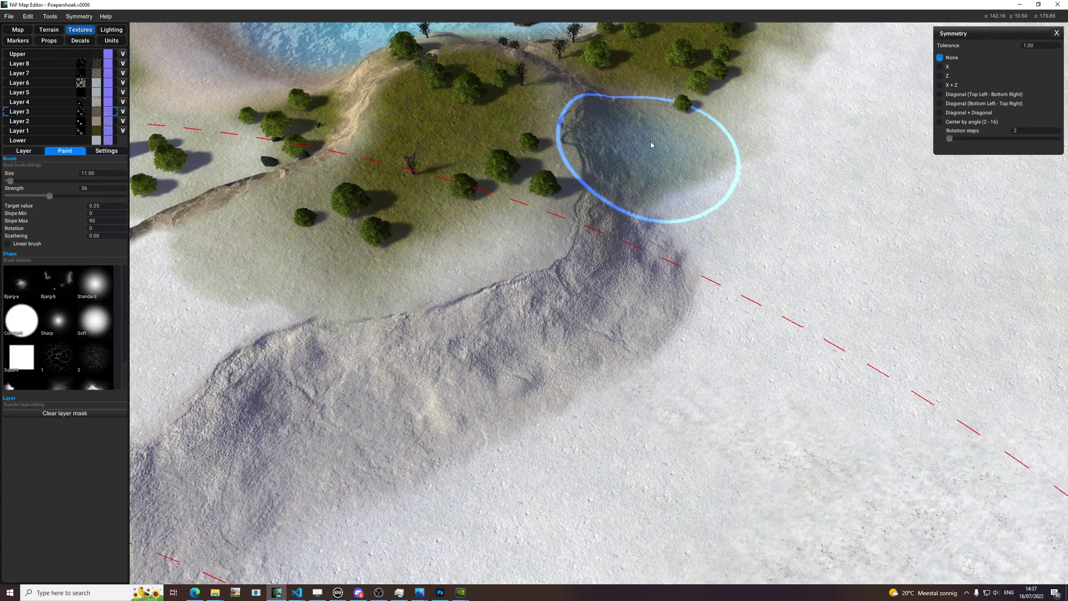
{"action": "middle_click_drag", "start_coordinate": [357, 418], "coordinate": [547, 359]}
{"action": "middle_click_drag", "start_coordinate": [453, 445], "coordinate": [525, 404]}
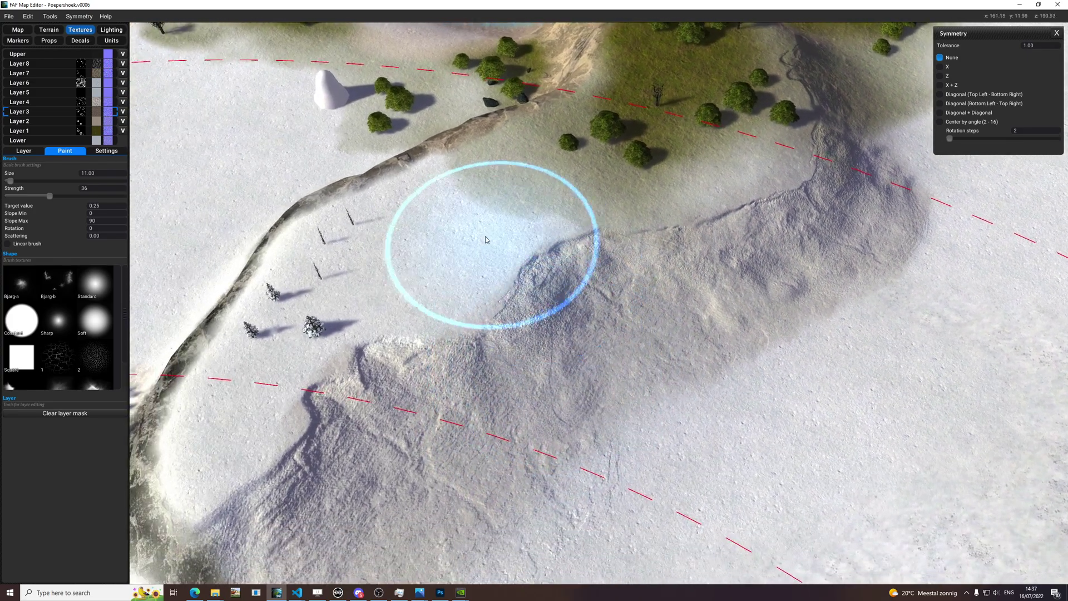
{"action": "middle_click_drag", "start_coordinate": [433, 296], "coordinate": [545, 262]}
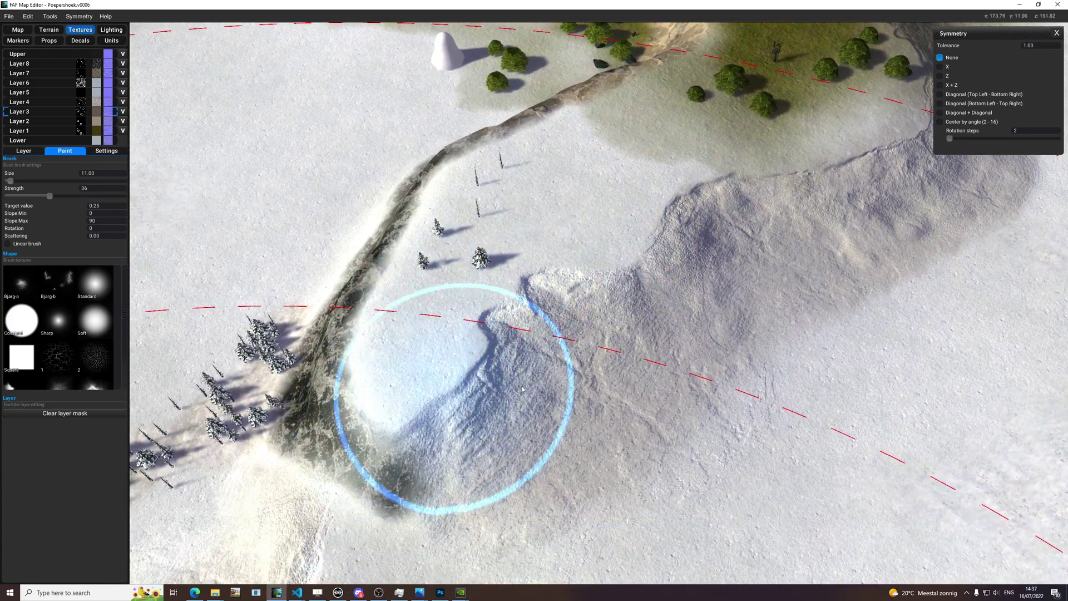
Set the Layer 3 brush size to 31 for the snowfield beside the lake ridge
{"action": "scroll", "coordinate": [567, 461], "scroll_direction": "down", "scroll_amount": 3}
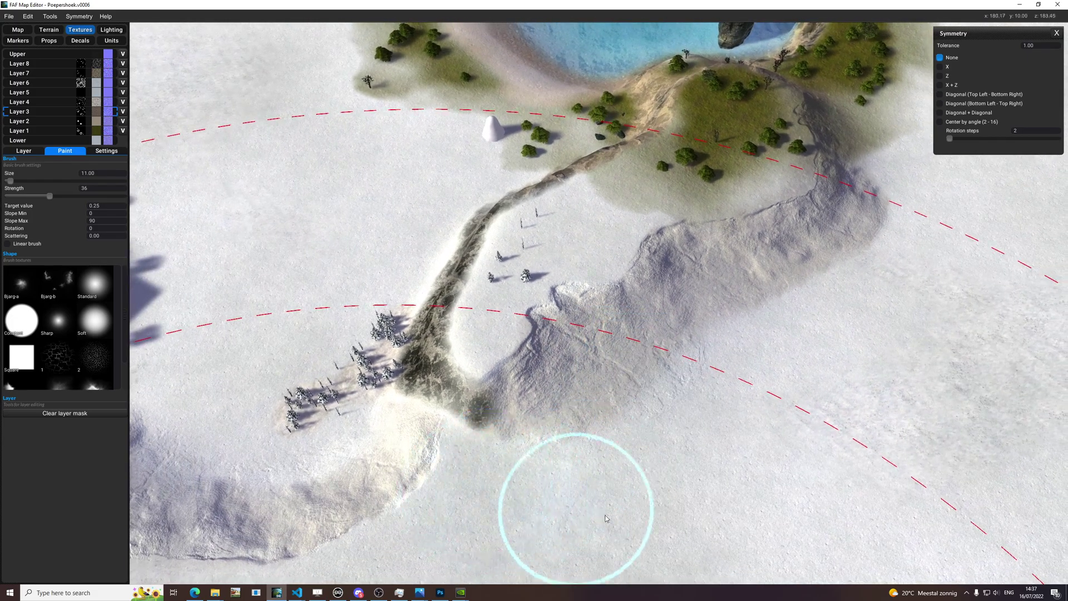
{"action": "scroll", "coordinate": [676, 481], "scroll_direction": "down", "scroll_amount": 3}
{"action": "mouse_move", "coordinate": [682, 477]}
{"action": "right_mouse_down"}
{"action": "mouse_move", "coordinate": [784, 472]}
{"action": "mouse_move", "coordinate": [703, 347]}
{"action": "right_mouse_up"}
{"action": "key", "text": "b"}
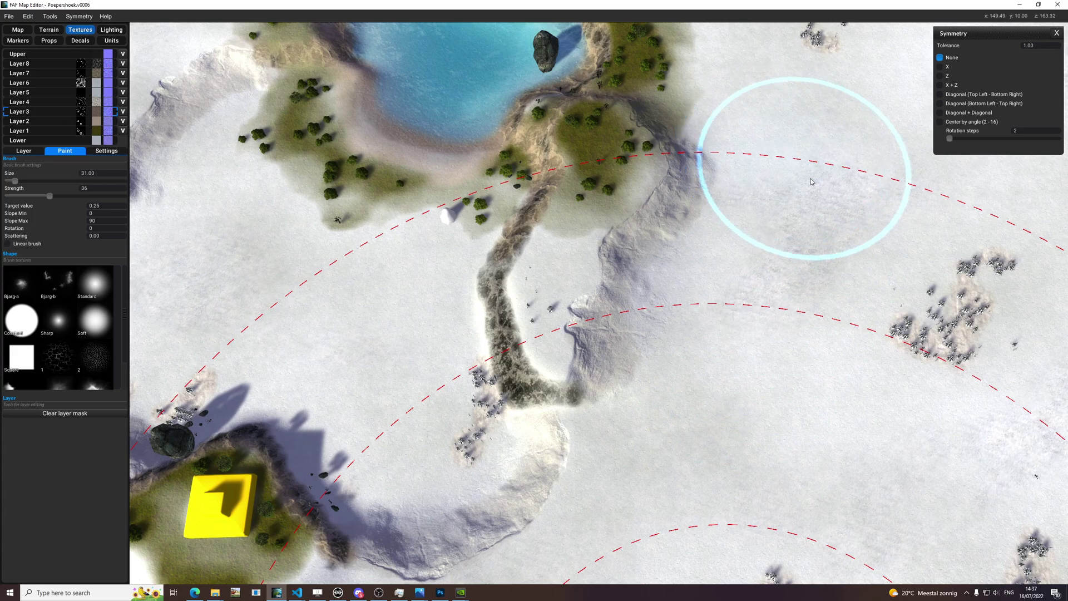
Set the brush size to 13 and paint Layer 3 along the slope between the other lake's grassland and the short map-edge cliff
{"action": "scroll", "coordinate": [867, 267], "scroll_direction": "down", "scroll_amount": 3}
{"action": "right_click_drag", "start_coordinate": [905, 227], "coordinate": [892, 295]}
{"action": "middle_click_drag", "start_coordinate": [785, 331], "coordinate": [686, 251]}
{"action": "mouse_move", "coordinate": [679, 255]}
{"action": "right_mouse_down"}
{"action": "mouse_move", "coordinate": [645, 244]}
{"action": "mouse_move", "coordinate": [679, 210]}
{"action": "right_mouse_up"}
{"action": "scroll", "coordinate": [679, 210], "scroll_direction": "up", "scroll_amount": 3}
{"action": "middle_click_drag", "start_coordinate": [679, 209], "coordinate": [579, 424]}
{"action": "middle_click_drag", "start_coordinate": [723, 239], "coordinate": [621, 330]}
{"action": "key", "text": "b"}
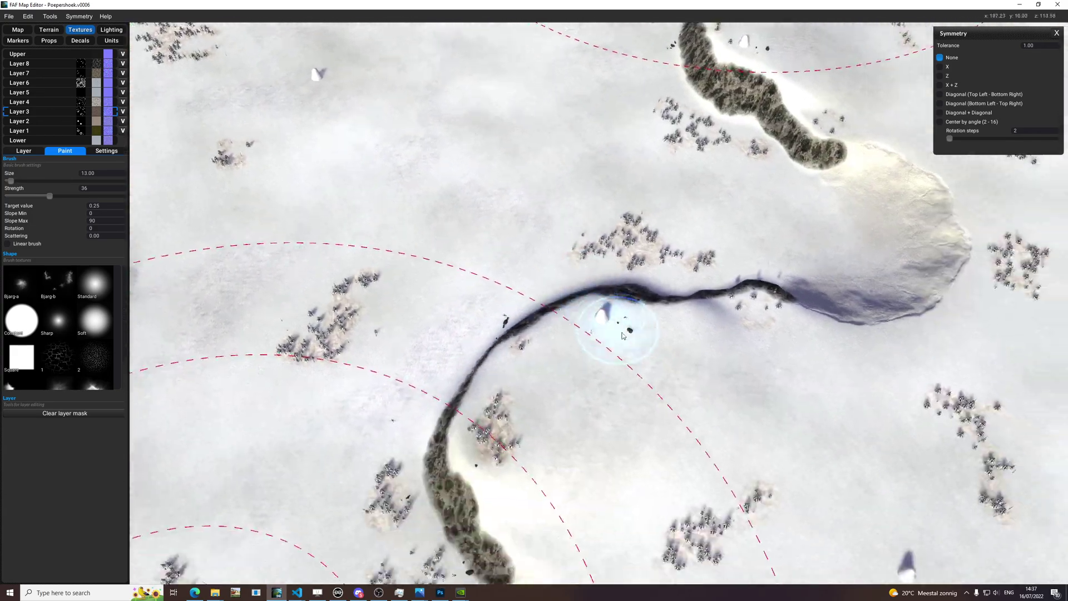
{"action": "scroll", "coordinate": [619, 330], "scroll_direction": "down", "scroll_amount": 5}
{"action": "middle_click_drag", "start_coordinate": [340, 260], "coordinate": [418, 523]}
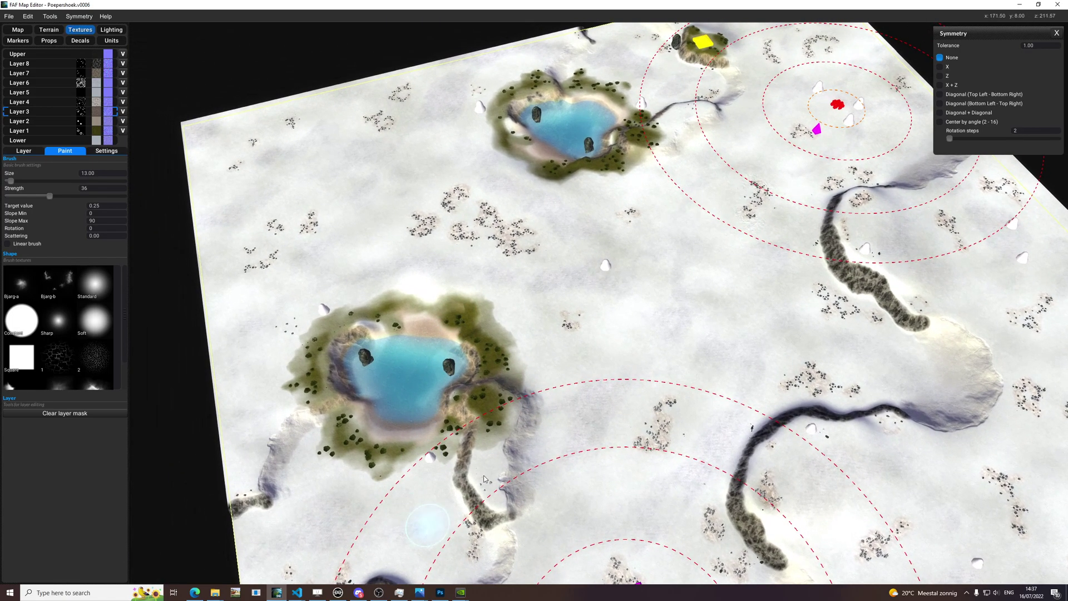
{"action": "middle_click_drag", "start_coordinate": [439, 128], "coordinate": [421, 248]}
{"action": "scroll", "coordinate": [421, 247], "scroll_direction": "up", "scroll_amount": 6}
{"action": "scroll", "coordinate": [421, 247], "scroll_direction": "up", "scroll_amount": 3}
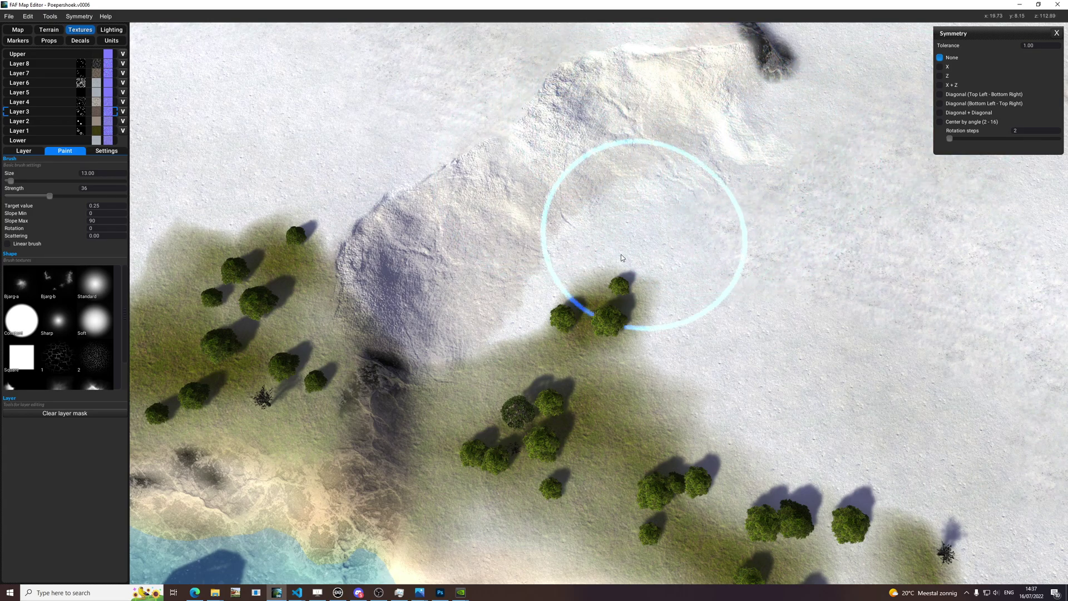
{"action": "middle_click_drag", "start_coordinate": [502, 203], "coordinate": [520, 333]}
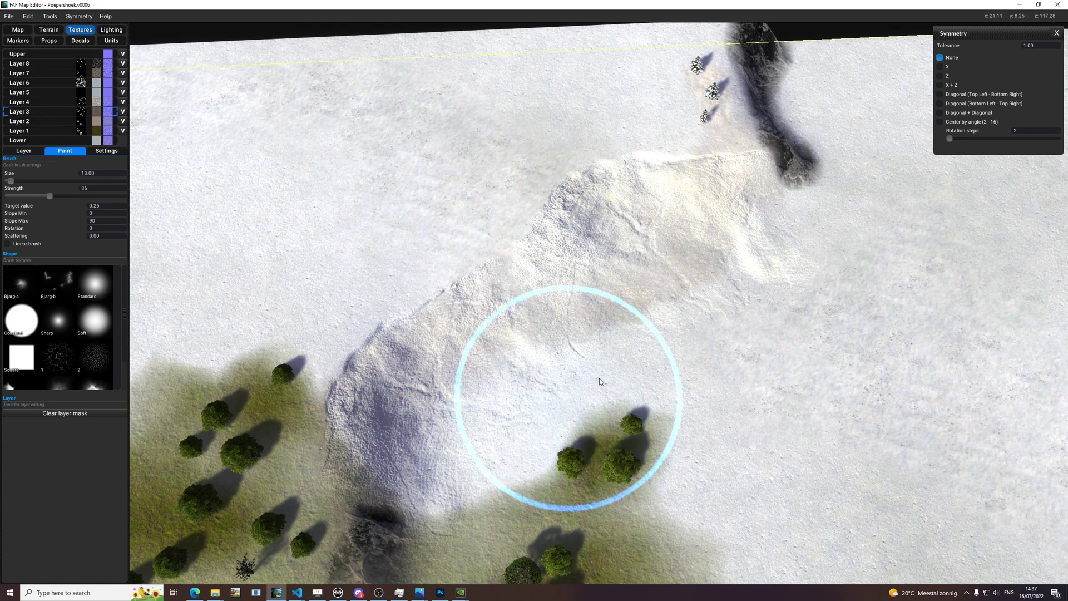
Paint Layer 3 at size 13 along the pale slope running from the map edge to the large boulder
{"action": "middle_click_drag", "start_coordinate": [912, 256], "coordinate": [395, 304]}
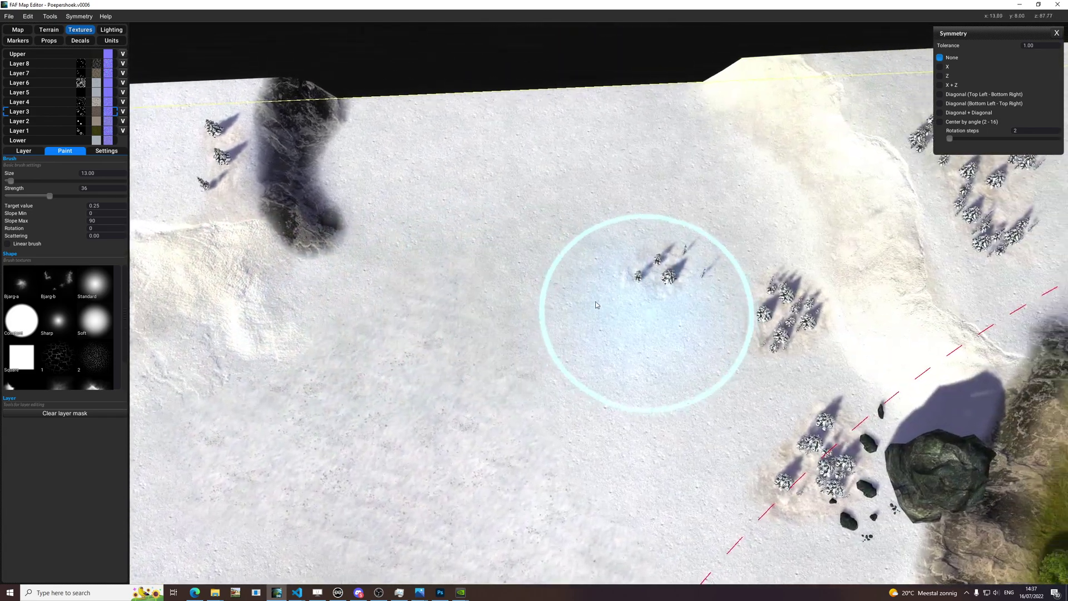
{"action": "middle_click_drag", "start_coordinate": [893, 311], "coordinate": [532, 243]}
{"action": "middle_click_drag", "start_coordinate": [472, 56], "coordinate": [565, 238]}
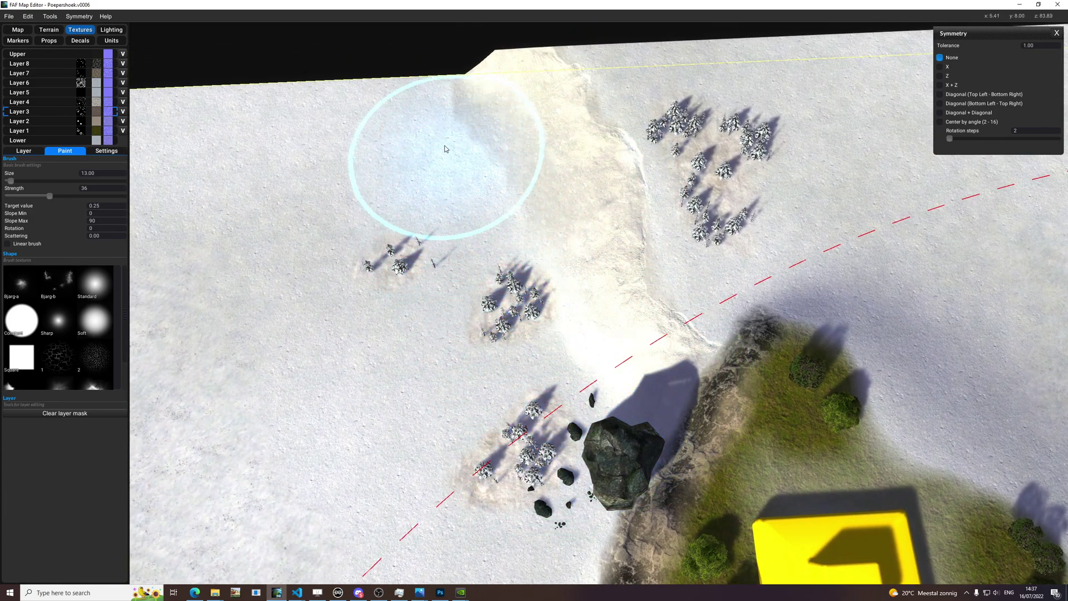
{"action": "left_click_drag", "start_coordinate": [446, 152], "coordinate": [563, 115]}
{"action": "middle_click_drag", "start_coordinate": [656, 109], "coordinate": [665, 141]}
{"action": "mouse_move", "coordinate": [758, 191]}
{"action": "left_mouse_down"}
{"action": "mouse_move", "coordinate": [715, 286]}
{"action": "mouse_move", "coordinate": [560, 269]}
{"action": "mouse_move", "coordinate": [549, 190]}
{"action": "left_mouse_up"}
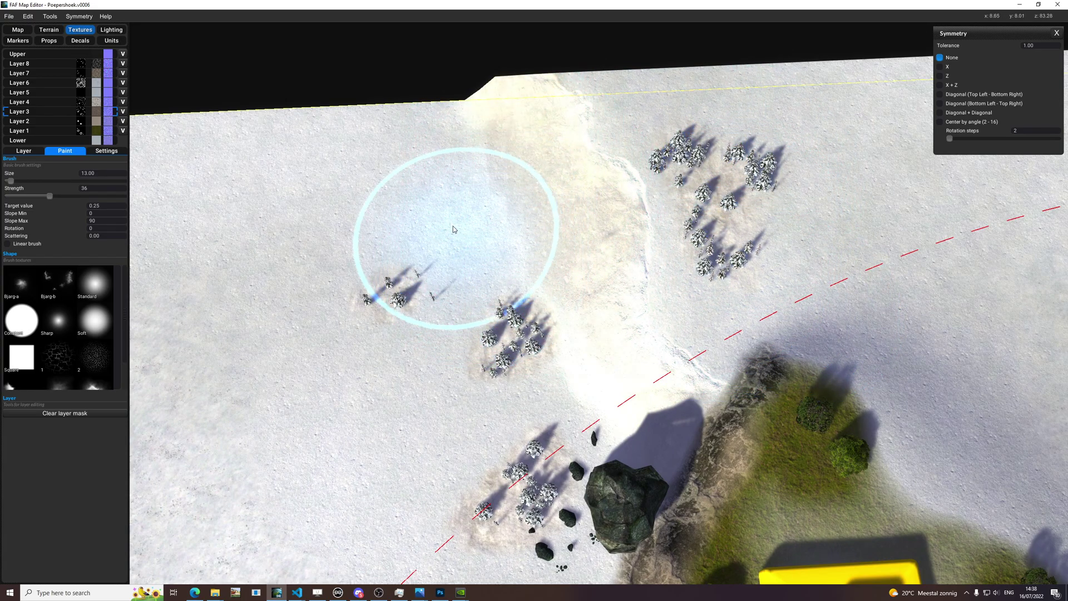
Paint Layer 3 at size 13 along the curved slope between the grassy plateau's cliff and the dark forked cliff
{"action": "scroll", "coordinate": [506, 222], "scroll_direction": "down", "scroll_amount": 4}
{"action": "middle_click_drag", "start_coordinate": [663, 281], "coordinate": [616, 87]}
{"action": "scroll", "coordinate": [684, 408], "scroll_direction": "up", "scroll_amount": 5}
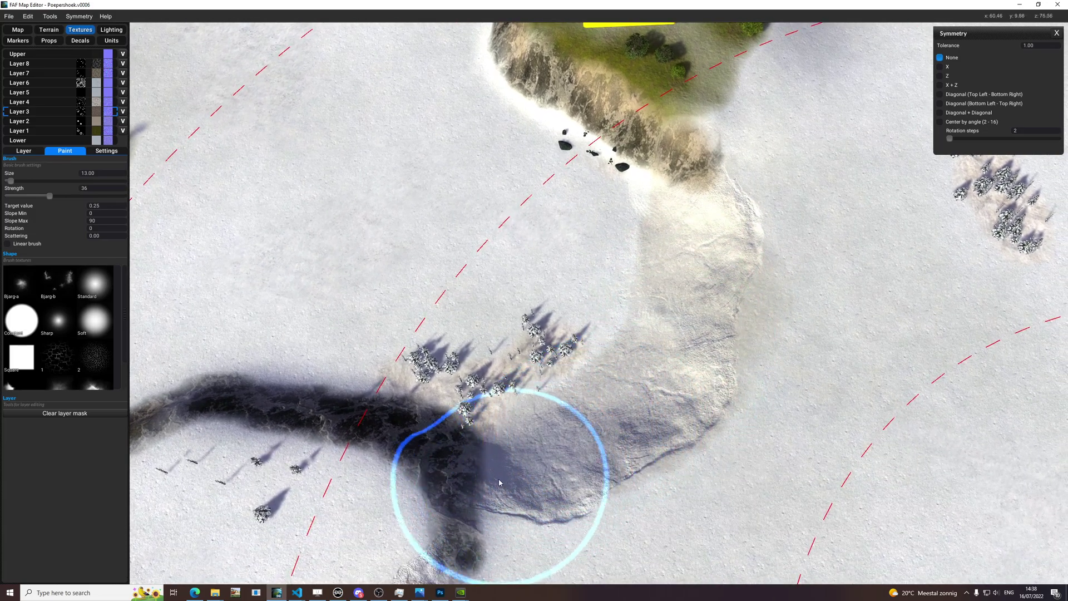
{"action": "mouse_move", "coordinate": [499, 483]}
{"action": "left_mouse_down"}
{"action": "mouse_move", "coordinate": [479, 545]}
{"action": "mouse_move", "coordinate": [705, 536]}
{"action": "left_mouse_up"}
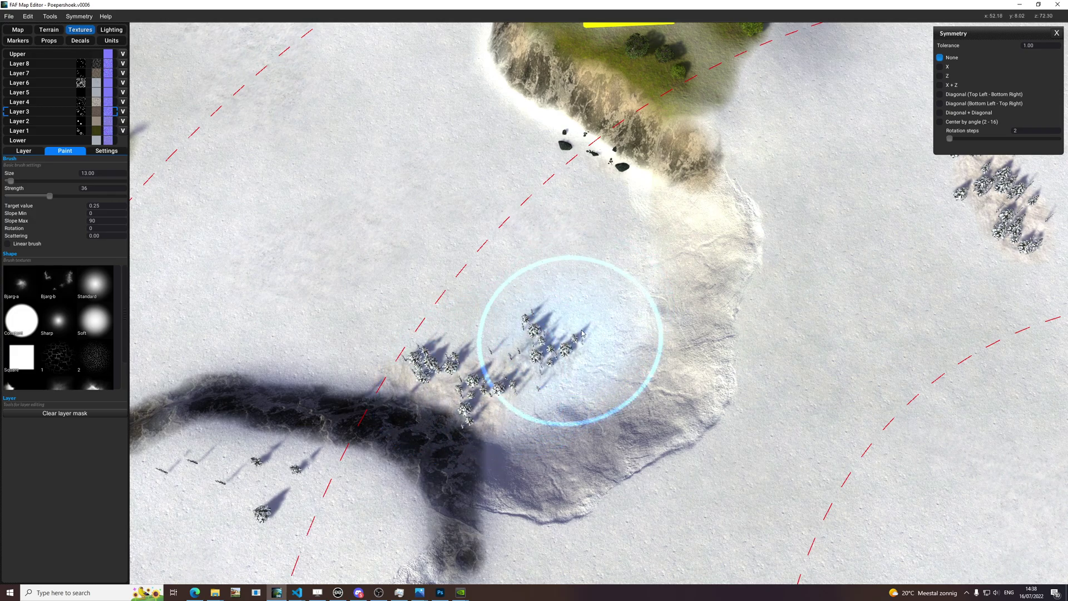
Paint Layer 3 at size 13 on the curved slope between the two dark cliffs near the map corner
{"action": "scroll", "coordinate": [795, 283], "scroll_direction": "down", "scroll_amount": 10}
{"action": "middle_click_drag", "start_coordinate": [834, 297], "coordinate": [639, 323]}
{"action": "scroll", "coordinate": [642, 334], "scroll_direction": "up", "scroll_amount": 8}
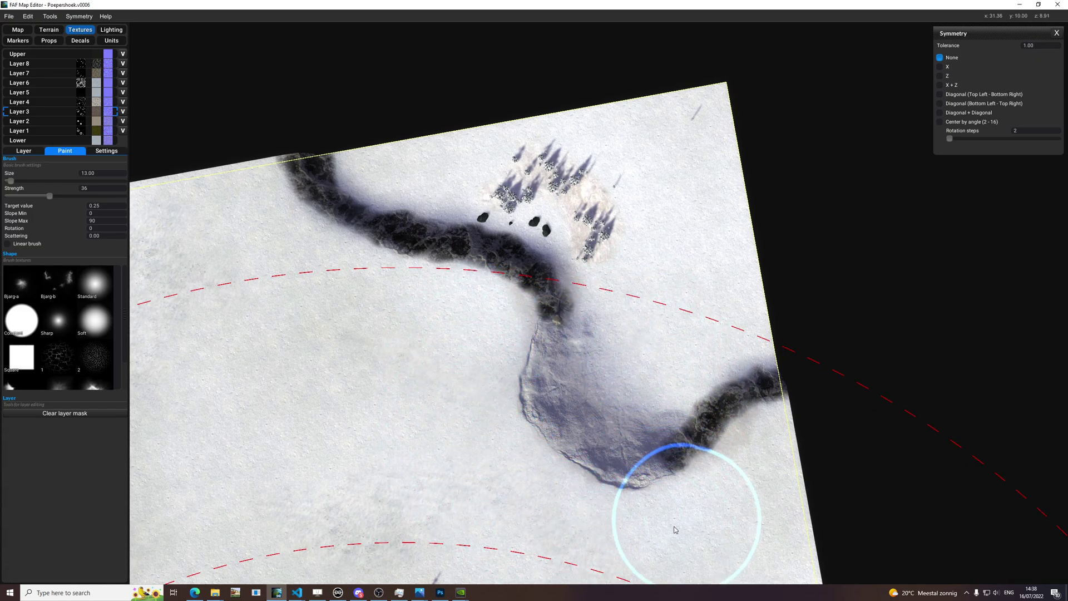
Enlarge the brush to size 34 and paint Layer 3 over the snow side of the broad slope by the map edge
{"action": "scroll", "coordinate": [477, 389], "scroll_direction": "down", "scroll_amount": 6}
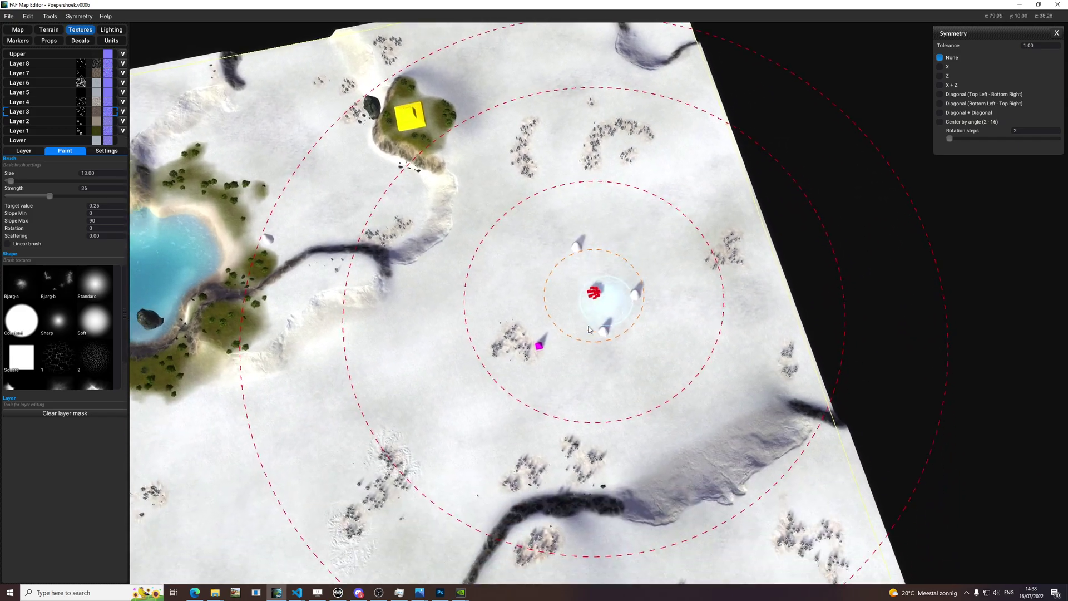
{"action": "scroll", "coordinate": [600, 371], "scroll_direction": "up", "scroll_amount": 8}
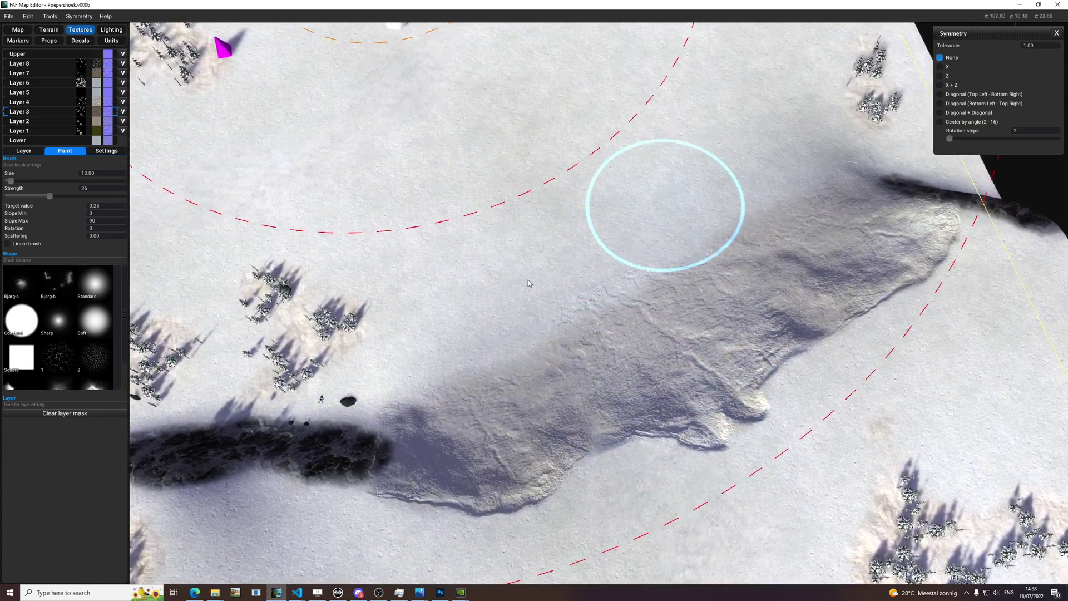
{"action": "key", "text": "b"}
{"action": "left_click_drag", "start_coordinate": [654, 195], "coordinate": [665, 193]}
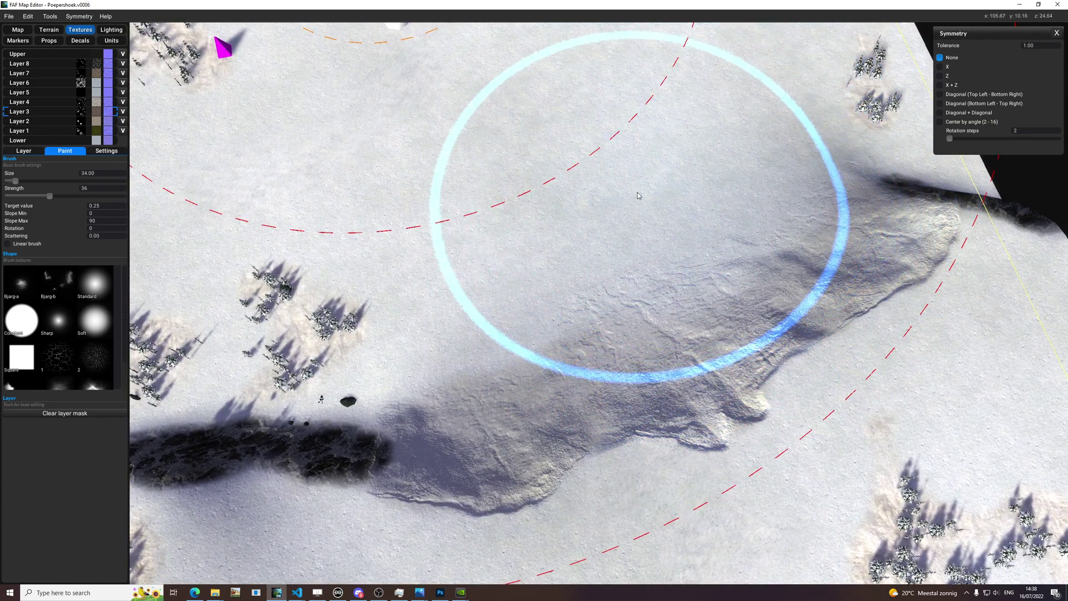
Paint Layer 3 along the ridge from the dark forked cliff to the lake's grassland using brush sizes 13 and 7
{"action": "scroll", "coordinate": [546, 284], "scroll_direction": "down", "scroll_amount": 4}
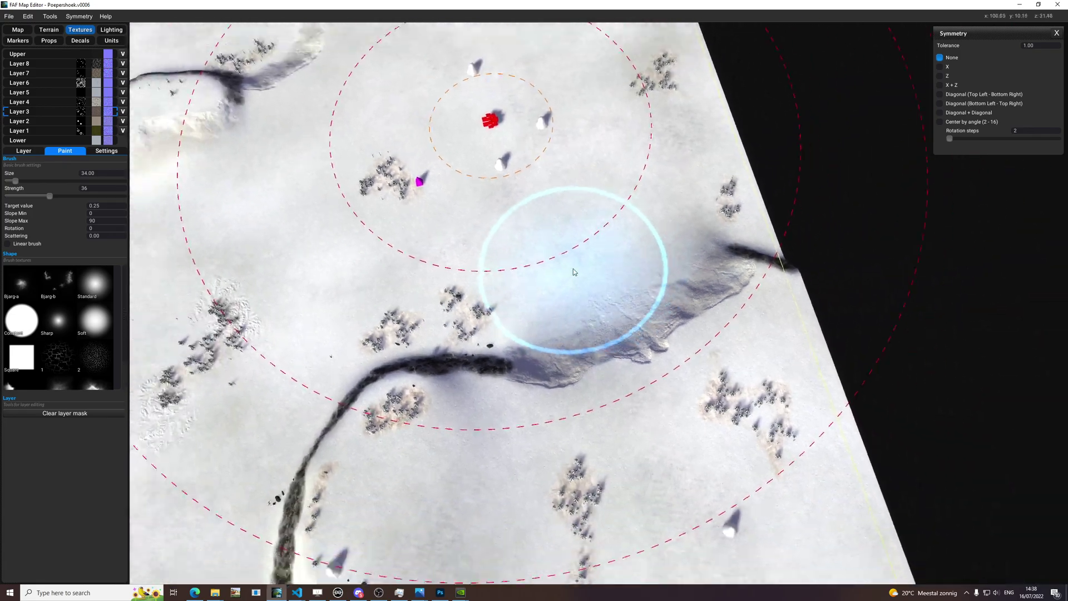
{"action": "middle_click_drag", "start_coordinate": [562, 392], "coordinate": [834, 495]}
{"action": "scroll", "coordinate": [690, 339], "scroll_direction": "up", "scroll_amount": 5}
{"action": "scroll", "coordinate": [688, 333], "scroll_direction": "up", "scroll_amount": 4}
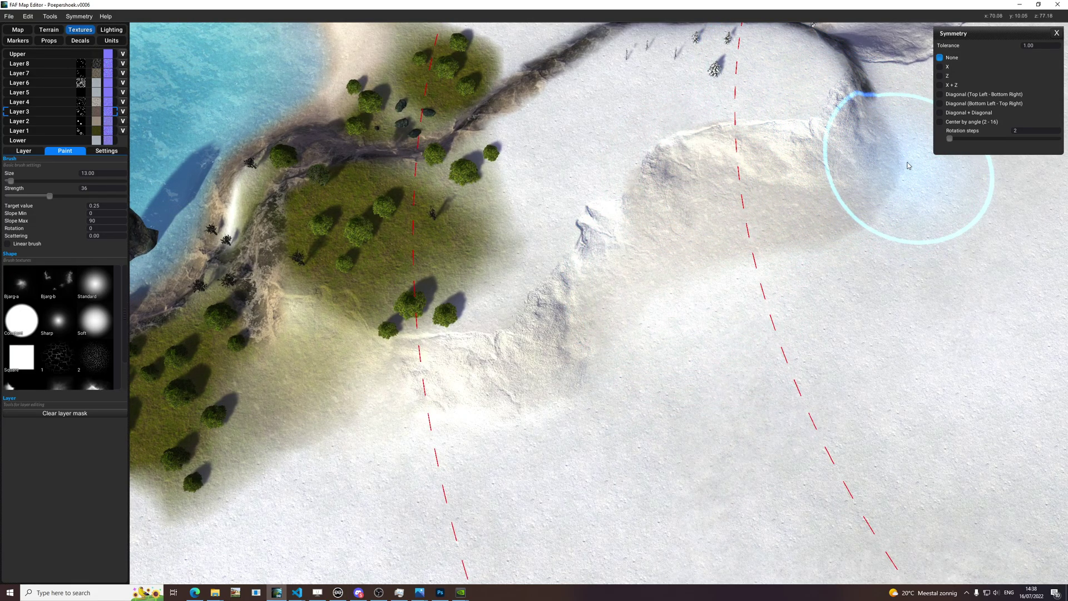
{"action": "mouse_move", "coordinate": [782, 255]}
{"action": "left_mouse_down"}
{"action": "mouse_move", "coordinate": [601, 364]}
{"action": "mouse_move", "coordinate": [596, 265]}
{"action": "mouse_move", "coordinate": [554, 313]}
{"action": "mouse_move", "coordinate": [312, 358]}
{"action": "left_mouse_up"}
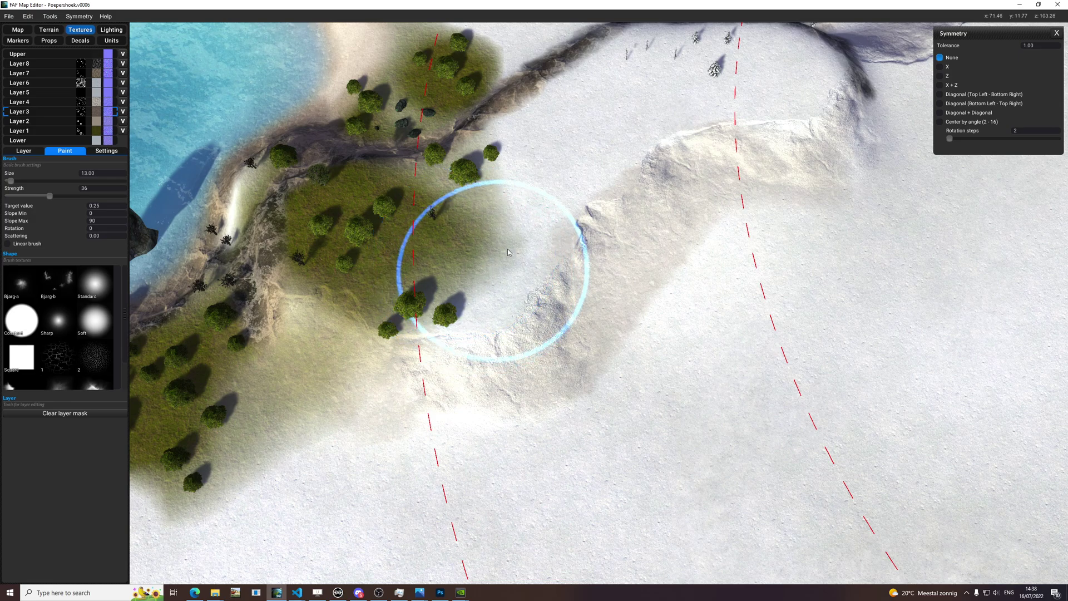
{"action": "left_click_drag", "start_coordinate": [596, 130], "coordinate": [590, 132]}
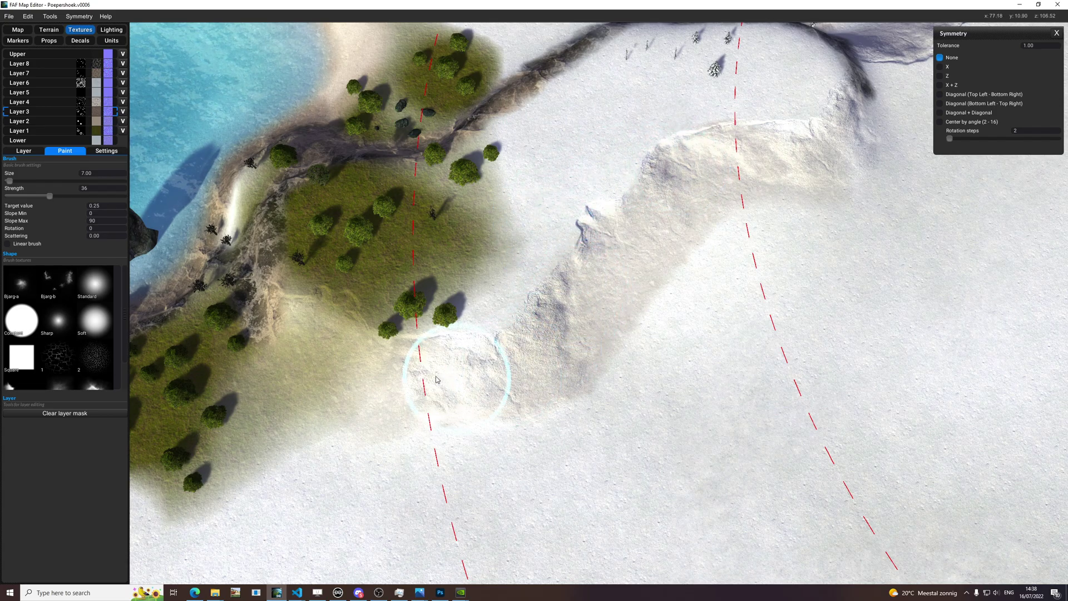
Examine the painted slopes around the two lakes, the dark cliffs and the grassy plateau to find areas still needing detail
{"action": "scroll", "coordinate": [528, 389], "scroll_direction": "down", "scroll_amount": 5}
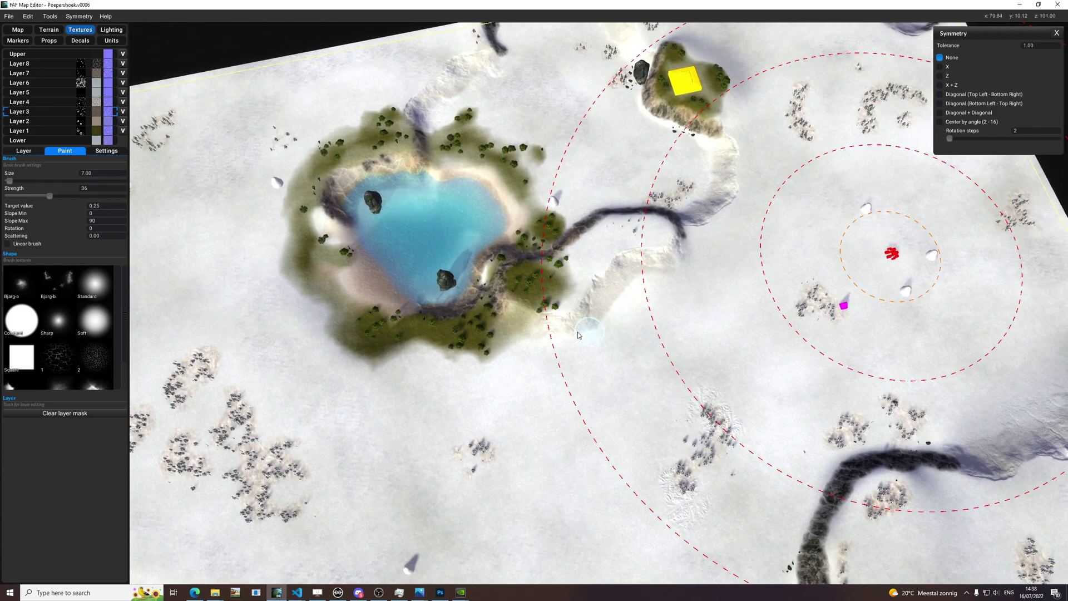
{"action": "scroll", "coordinate": [623, 278], "scroll_direction": "up", "scroll_amount": 1}
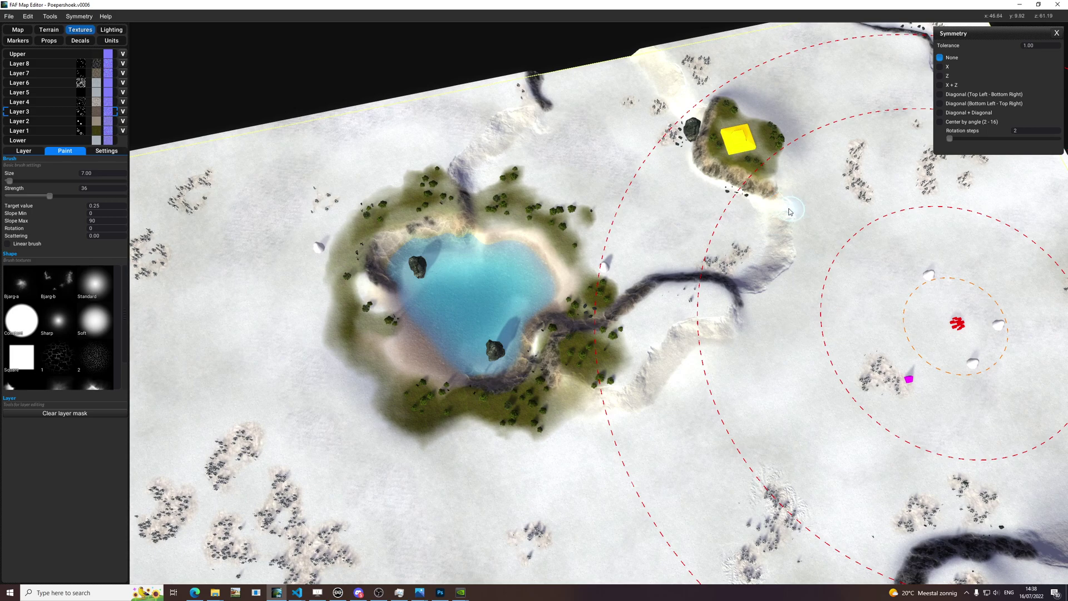
{"action": "scroll", "coordinate": [783, 264], "scroll_direction": "up", "scroll_amount": 4}
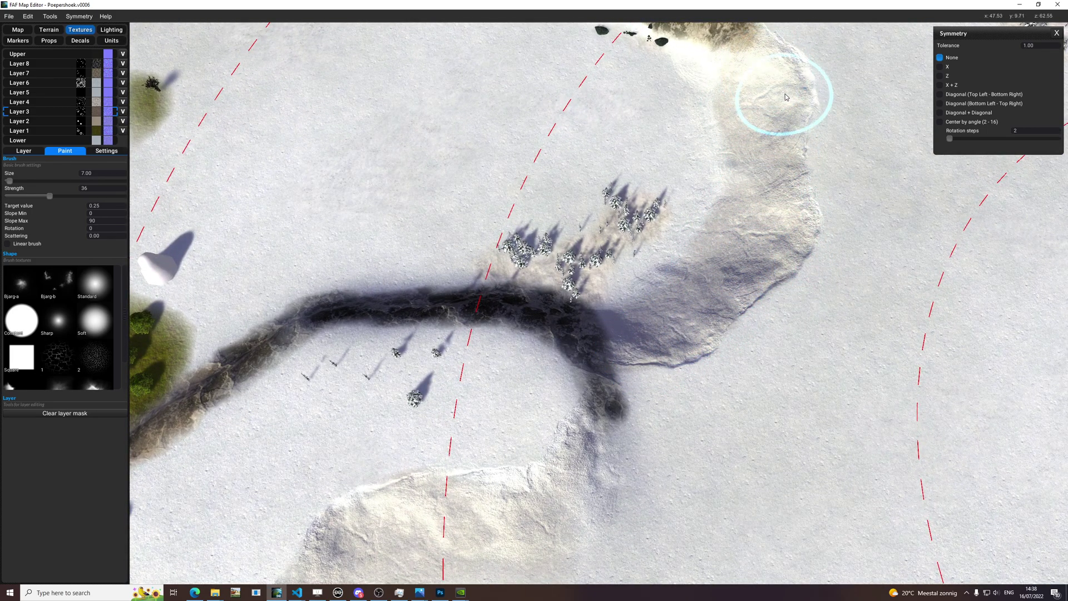
{"action": "scroll", "coordinate": [738, 159], "scroll_direction": "down", "scroll_amount": 5}
{"action": "scroll", "coordinate": [489, 396], "scroll_direction": "up", "scroll_amount": 4}
{"action": "scroll", "coordinate": [489, 395], "scroll_direction": "down", "scroll_amount": 1}
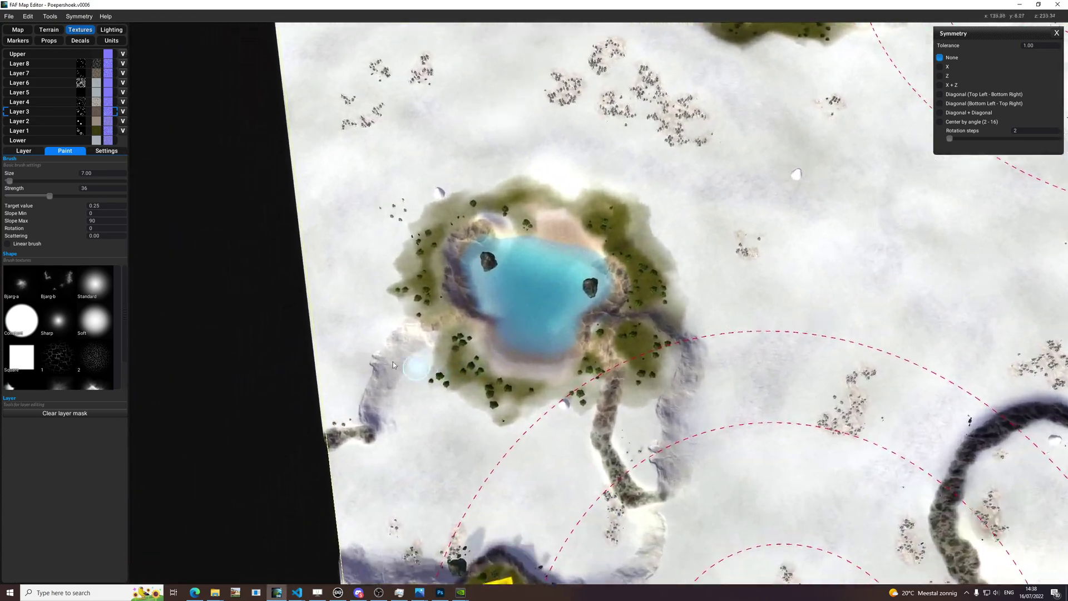
{"action": "scroll", "coordinate": [356, 361], "scroll_direction": "up", "scroll_amount": 5}
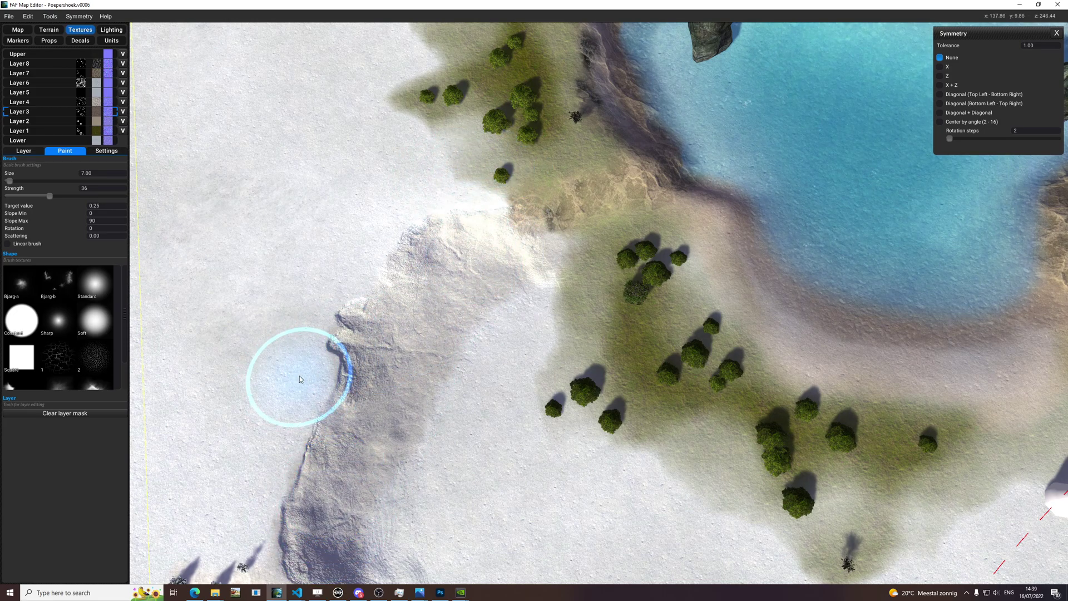
{"action": "scroll", "coordinate": [299, 378], "scroll_direction": "down", "scroll_amount": 4}
{"action": "scroll", "coordinate": [612, 329], "scroll_direction": "up", "scroll_amount": 4}
{"action": "scroll", "coordinate": [767, 378], "scroll_direction": "up", "scroll_amount": 1}
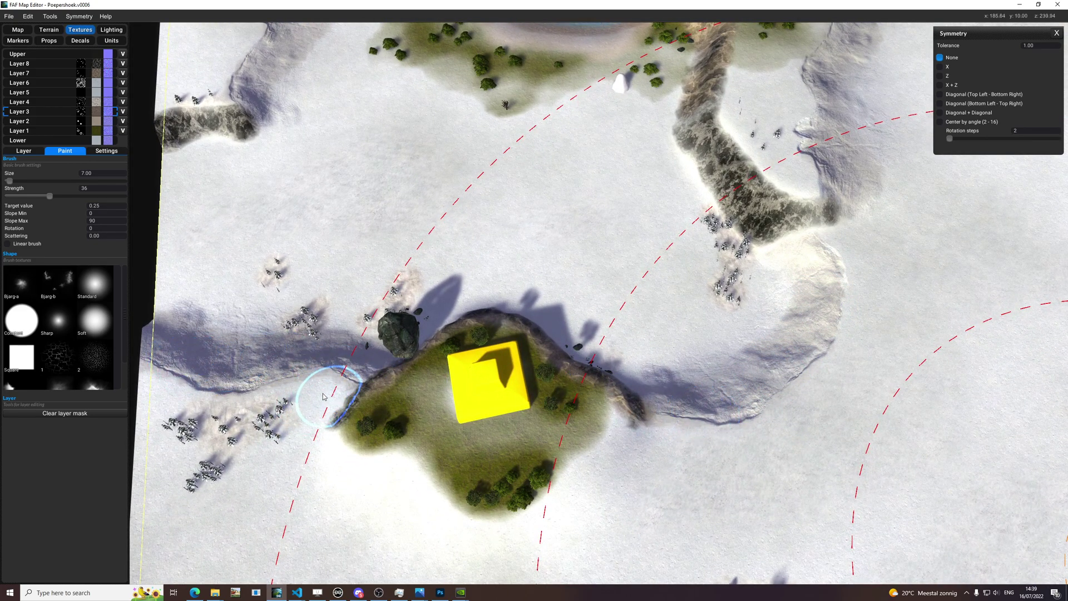
{"action": "scroll", "coordinate": [284, 408], "scroll_direction": "down", "scroll_amount": 4}
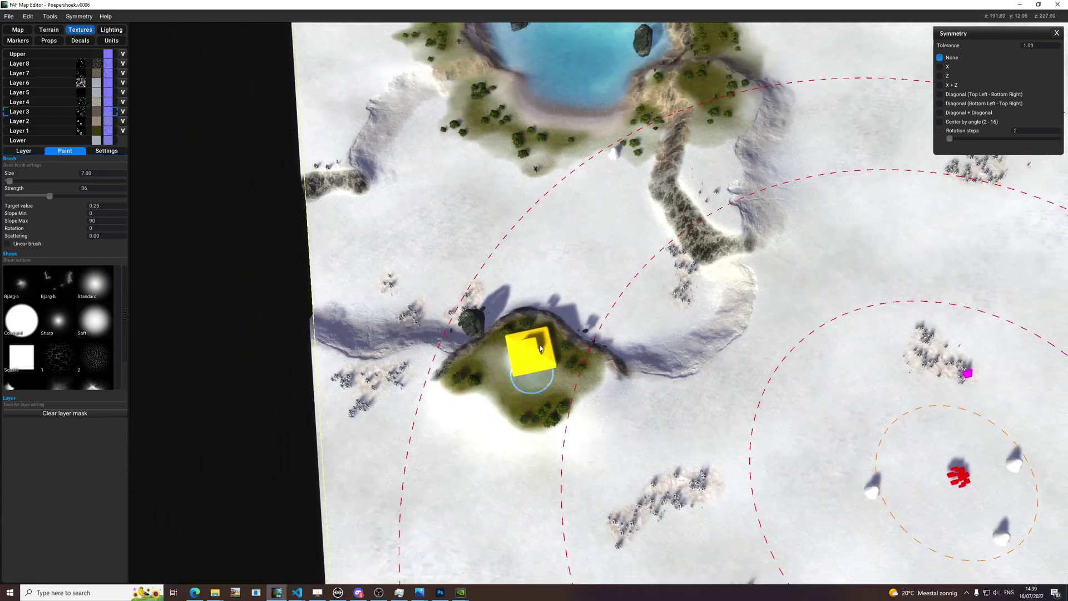
Place the erosion016 normals decal on the snow slope below the grassy plateau and a rotated erosion017 decal at its corner
{"action": "scroll", "coordinate": [672, 314], "scroll_direction": "up", "scroll_amount": 6}
{"action": "scroll", "coordinate": [673, 315], "scroll_direction": "down", "scroll_amount": 4}
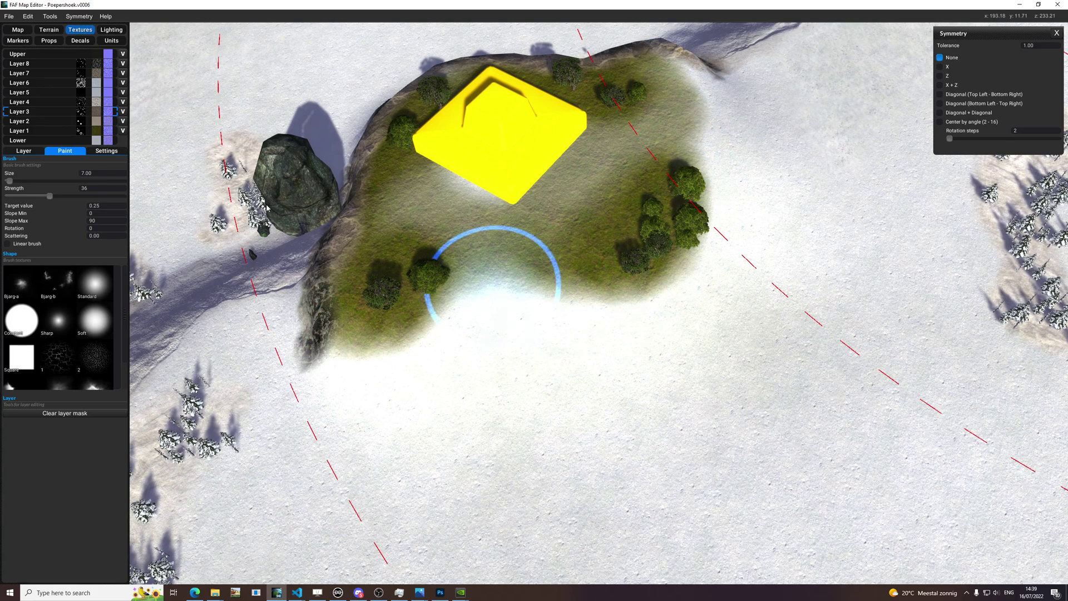
{"action": "left_click", "coordinate": [46, 30]}
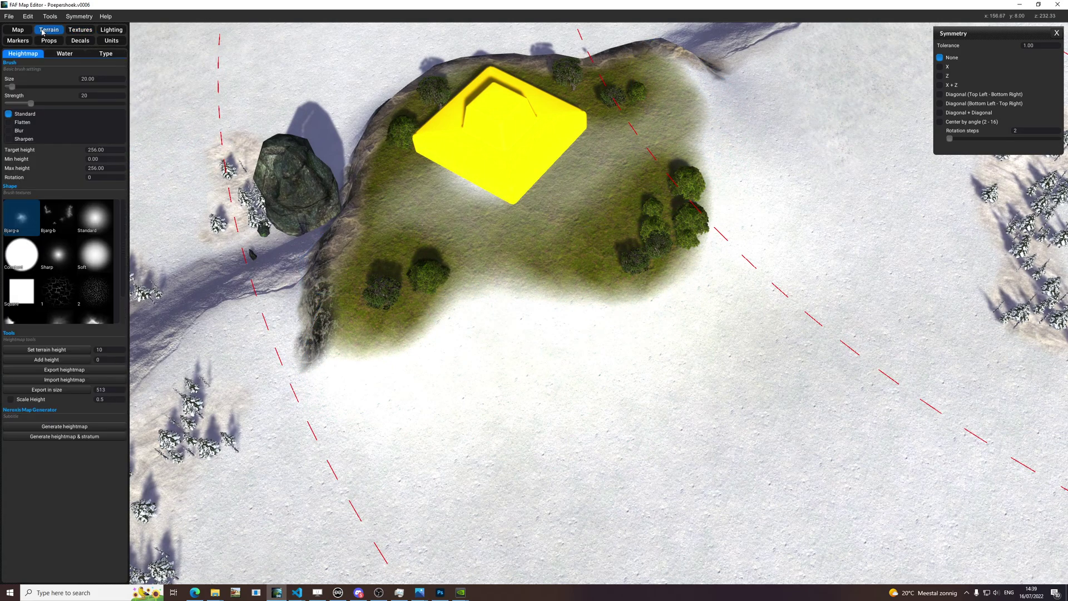
{"action": "left_click", "coordinate": [81, 31]}
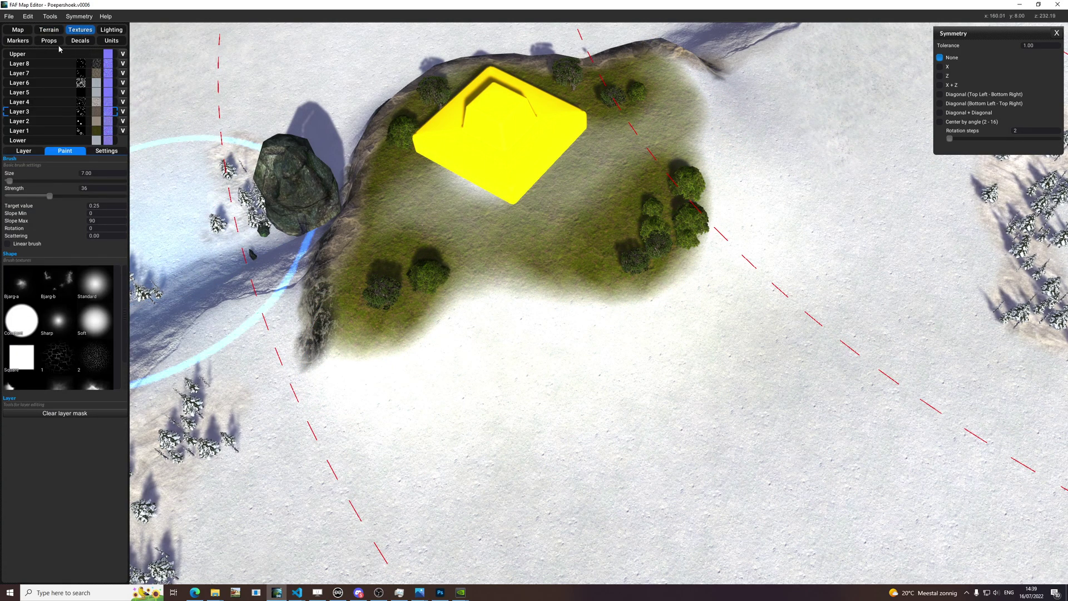
{"action": "left_click", "coordinate": [76, 41]}
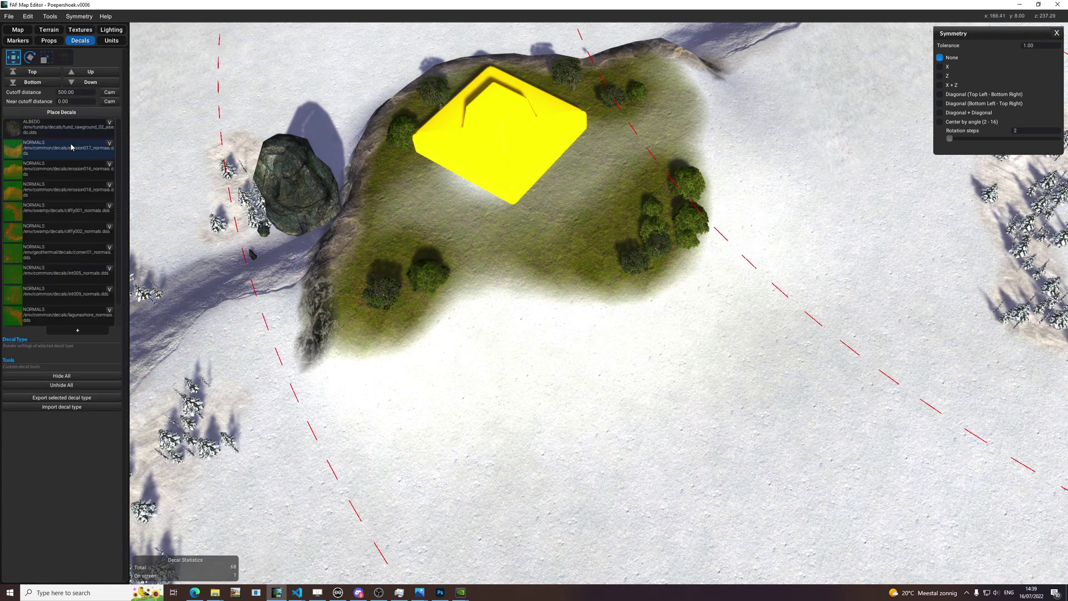
{"action": "left_click", "coordinate": [36, 148]}
{"action": "left_click", "coordinate": [61, 112]}
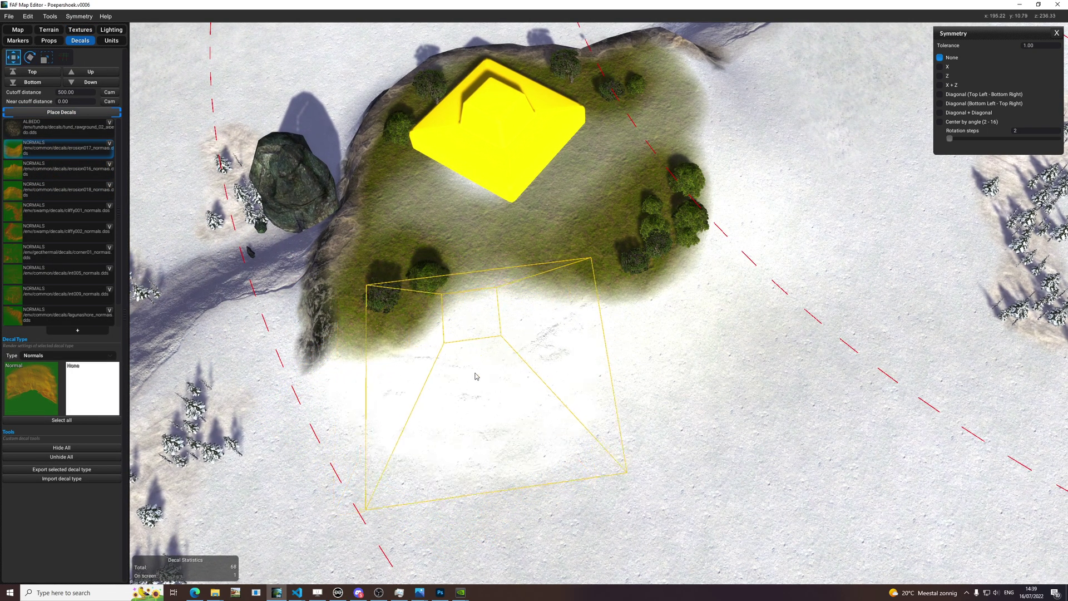
{"action": "left_click", "coordinate": [67, 168]}
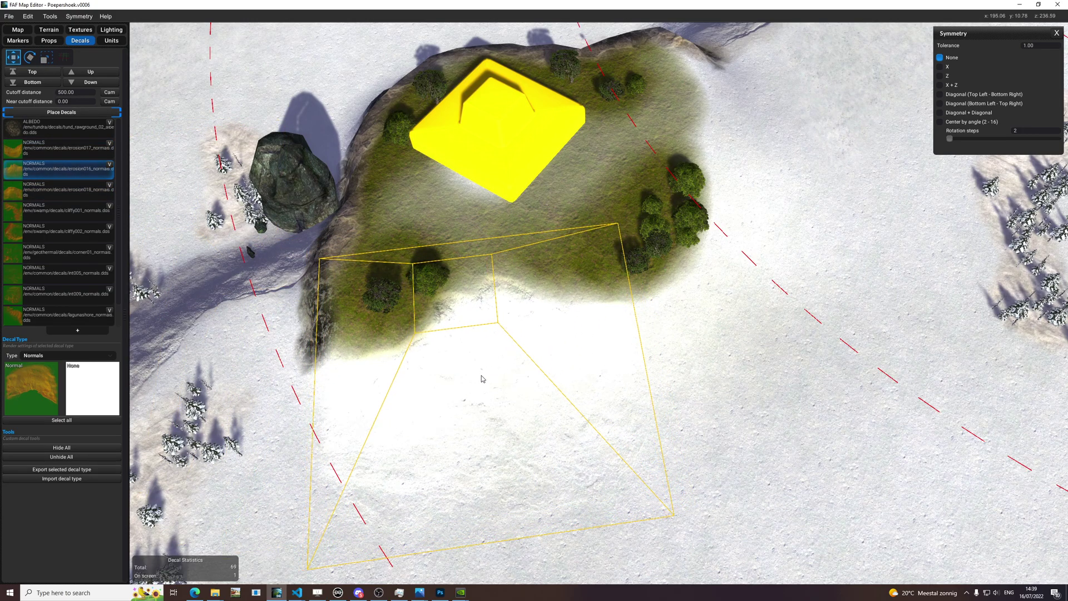
{"action": "left_click", "coordinate": [39, 151]}
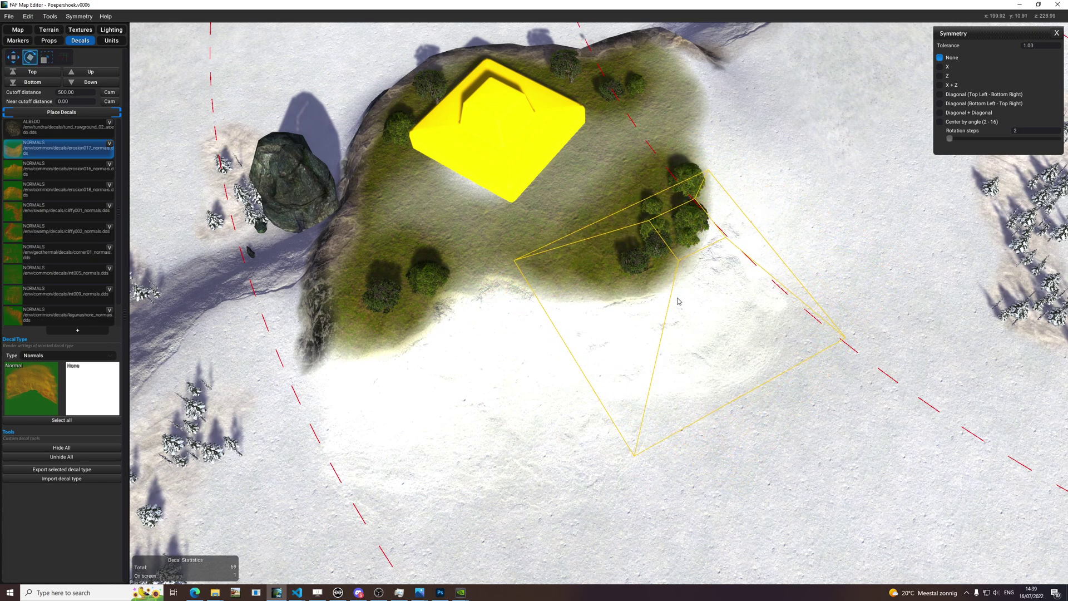
Place the erosion018 normals decal, rotated and scaled to fit, on the snow slope beside the grassy plateau
{"action": "left_click", "coordinate": [62, 188]}
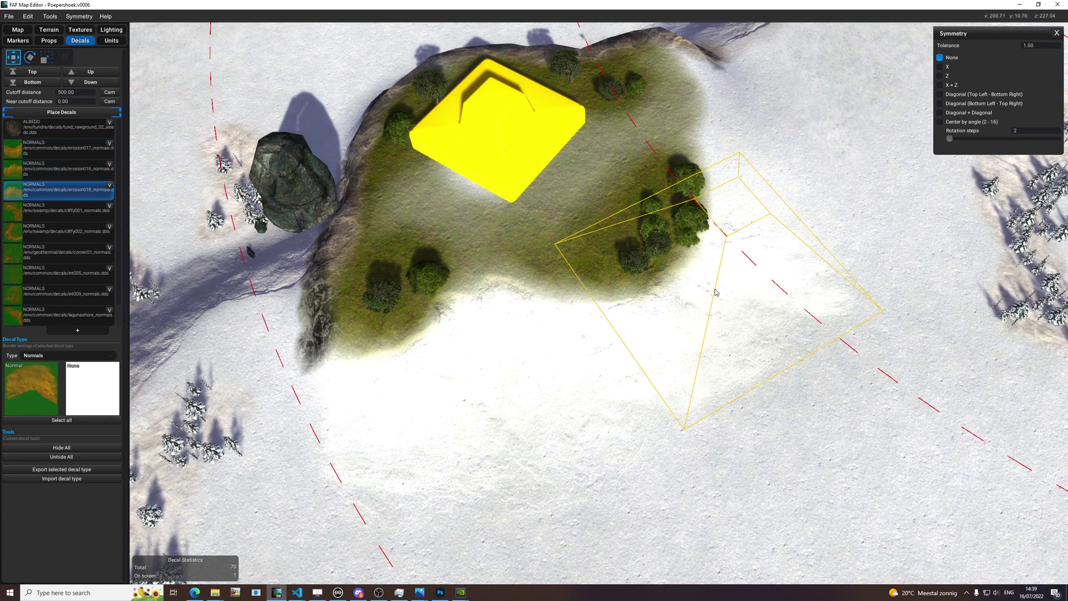
{"action": "middle_click_drag", "start_coordinate": [762, 195], "coordinate": [719, 291]}
{"action": "key", "text": "e"}
{"action": "key", "text": "r"}
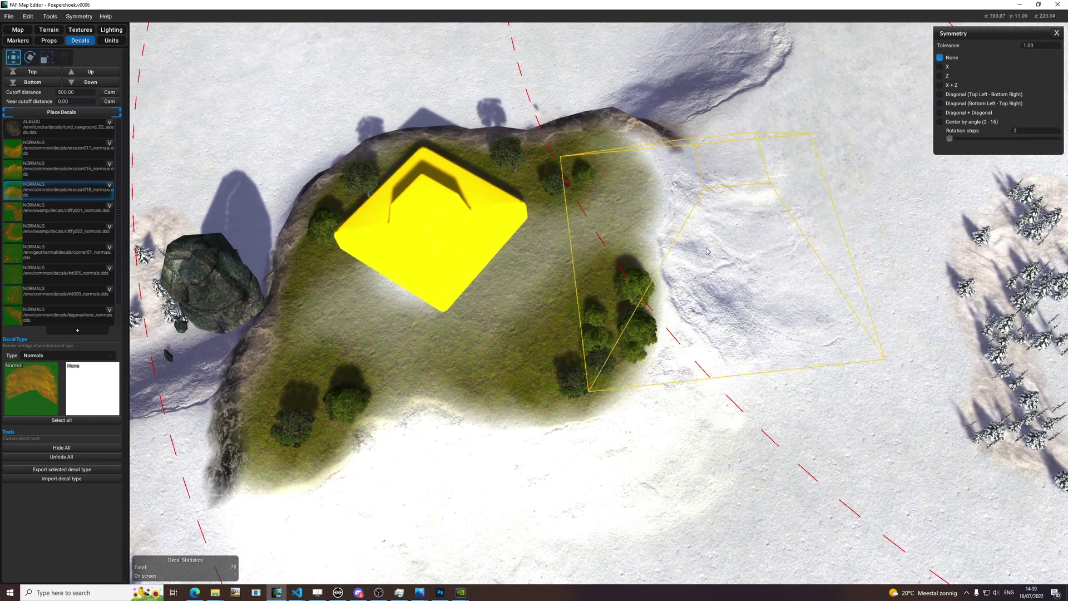
{"action": "key", "text": "e"}
{"action": "key", "text": "e"}
{"action": "key", "text": "r"}
{"action": "key", "text": "e"}
{"action": "left_click", "coordinate": [683, 233]}
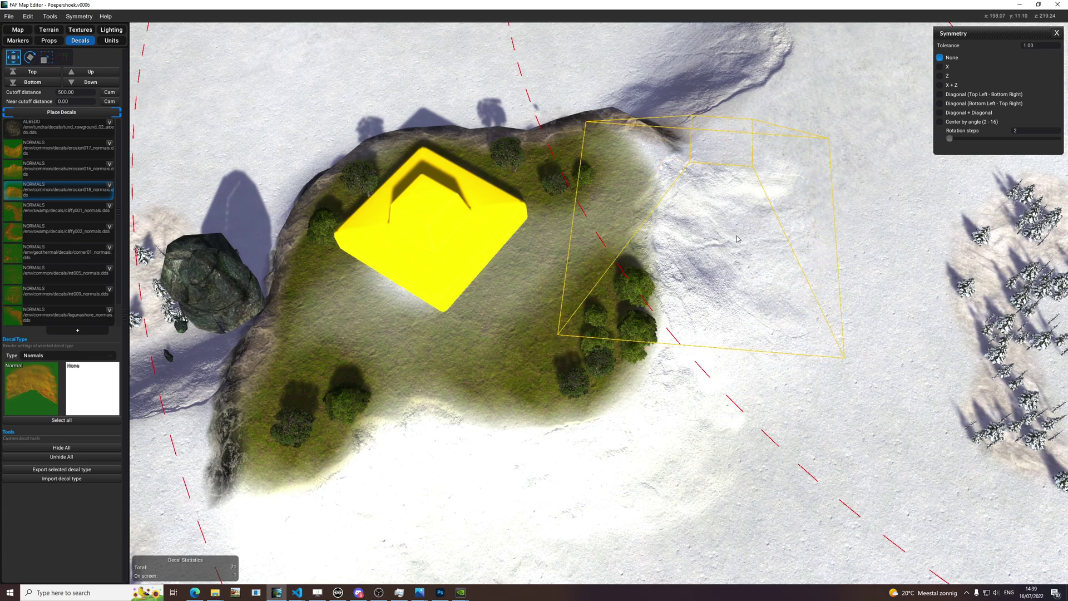
{"action": "key", "text": "space"}
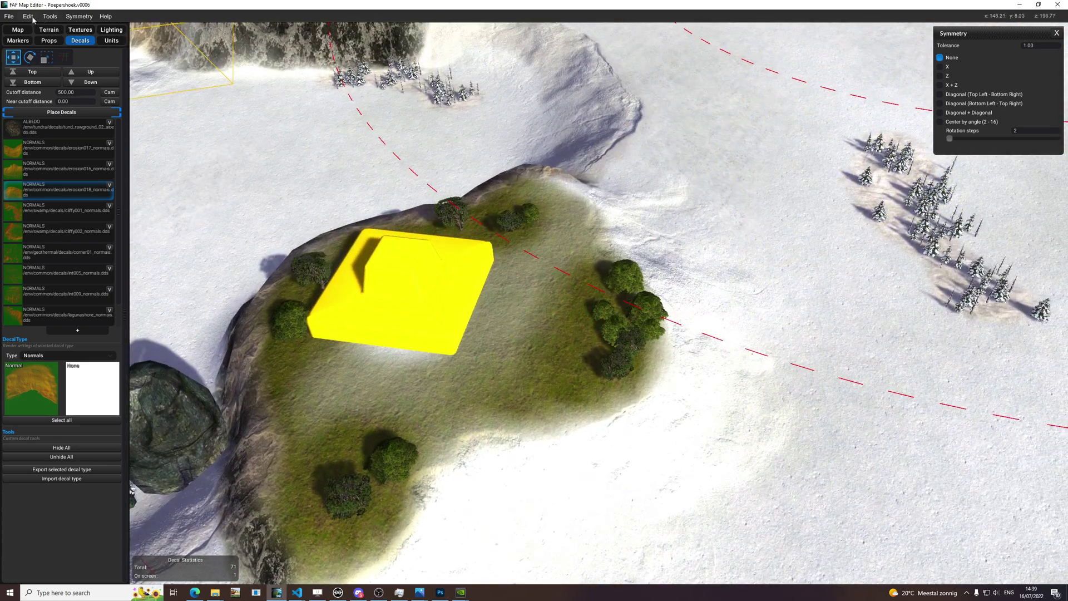
Paint Layer 3 over the newly detailed snow slopes around the grassy plateau using brush sizes 7 and 16
{"action": "left_click", "coordinate": [80, 29]}
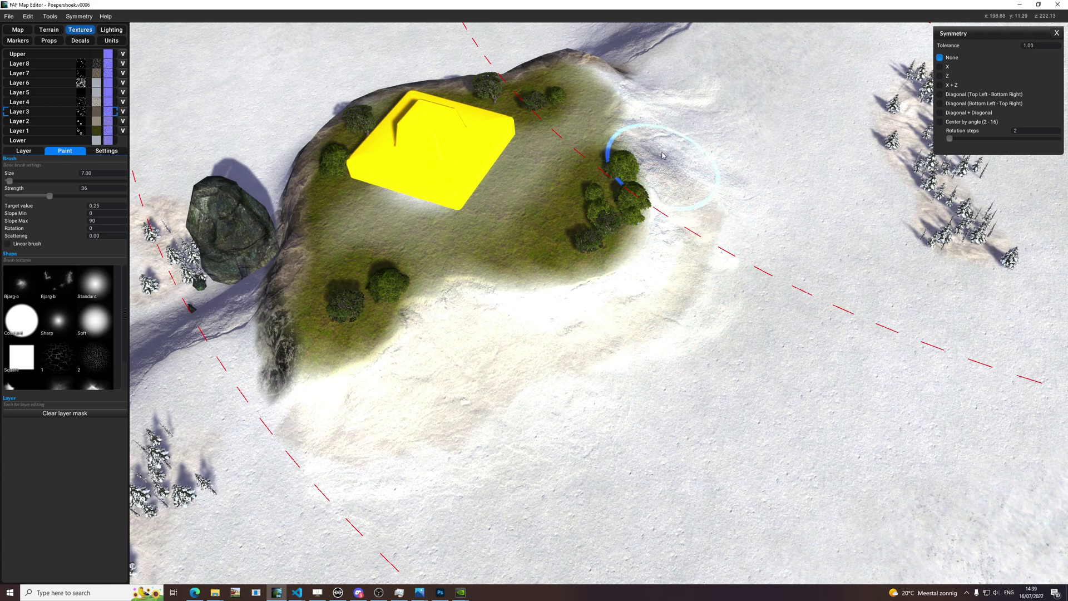
{"action": "key", "text": "b"}
{"action": "mouse_move", "coordinate": [699, 127]}
{"action": "left_mouse_down"}
{"action": "mouse_move", "coordinate": [670, 118]}
{"action": "mouse_move", "coordinate": [698, 195]}
{"action": "mouse_move", "coordinate": [472, 415]}
{"action": "left_mouse_up"}
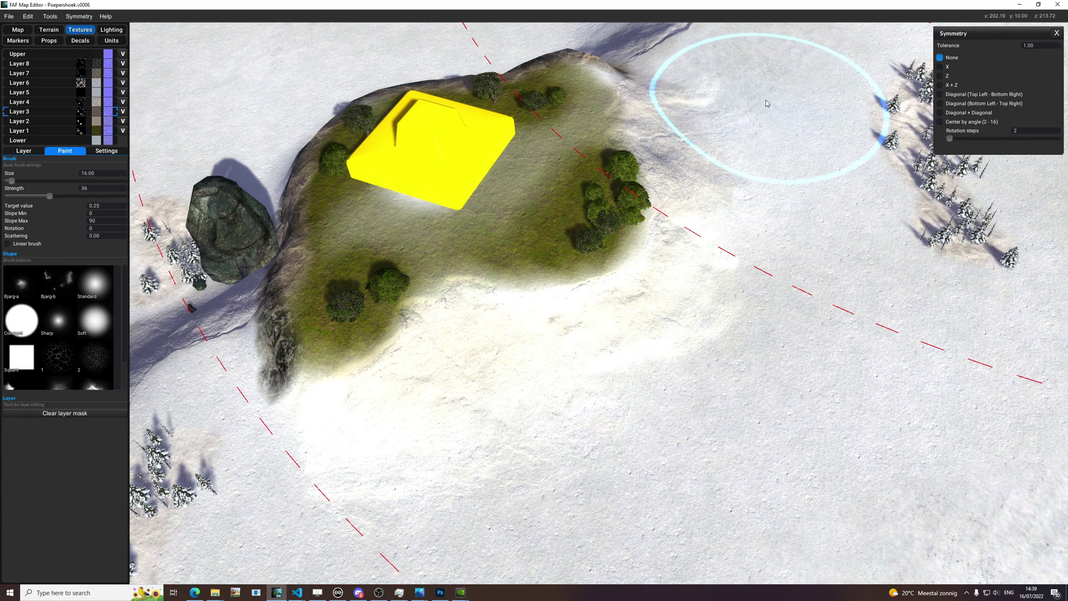
{"action": "scroll", "coordinate": [608, 319], "scroll_direction": "up", "scroll_amount": 4}
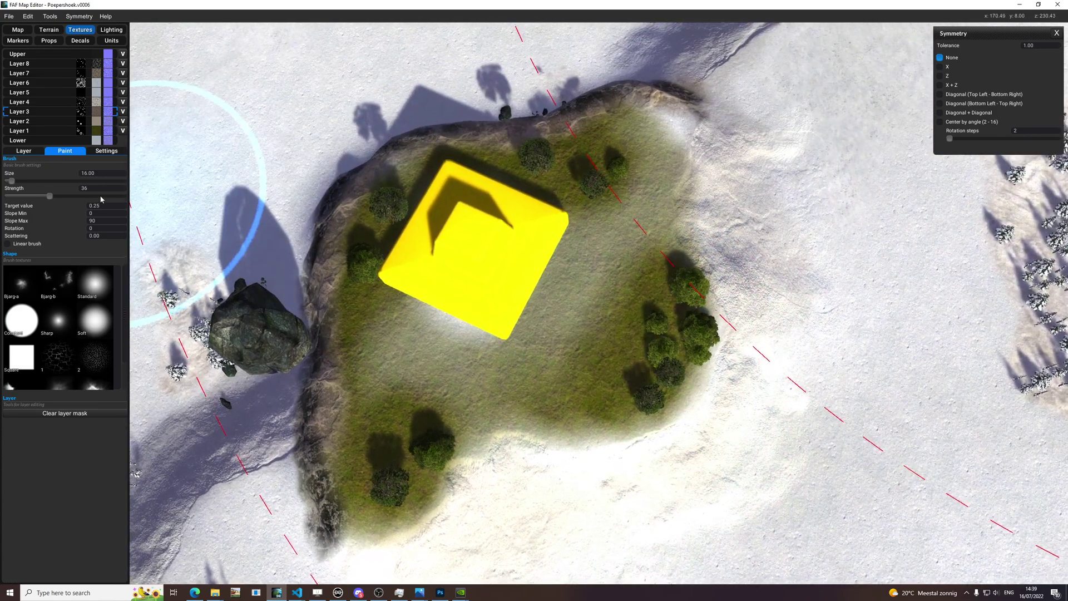
Paint Layer 1 grass across the plateau at size 11 and target value 1, and erase the overspill on the adjoining slope
{"action": "left_click", "coordinate": [28, 131]}
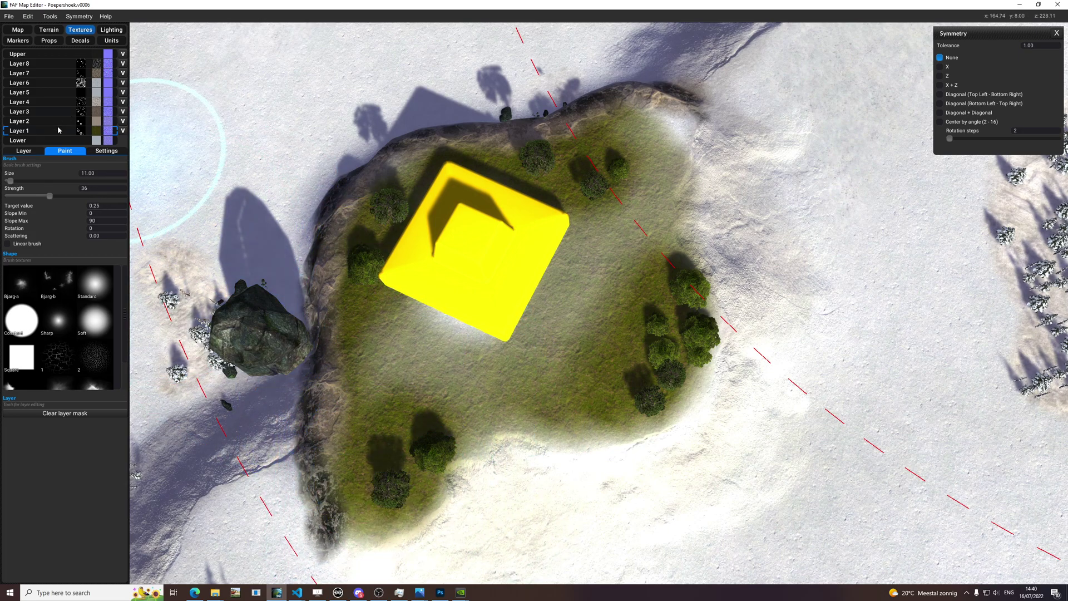
{"action": "left_click_drag", "start_coordinate": [108, 210], "coordinate": [135, 207]}
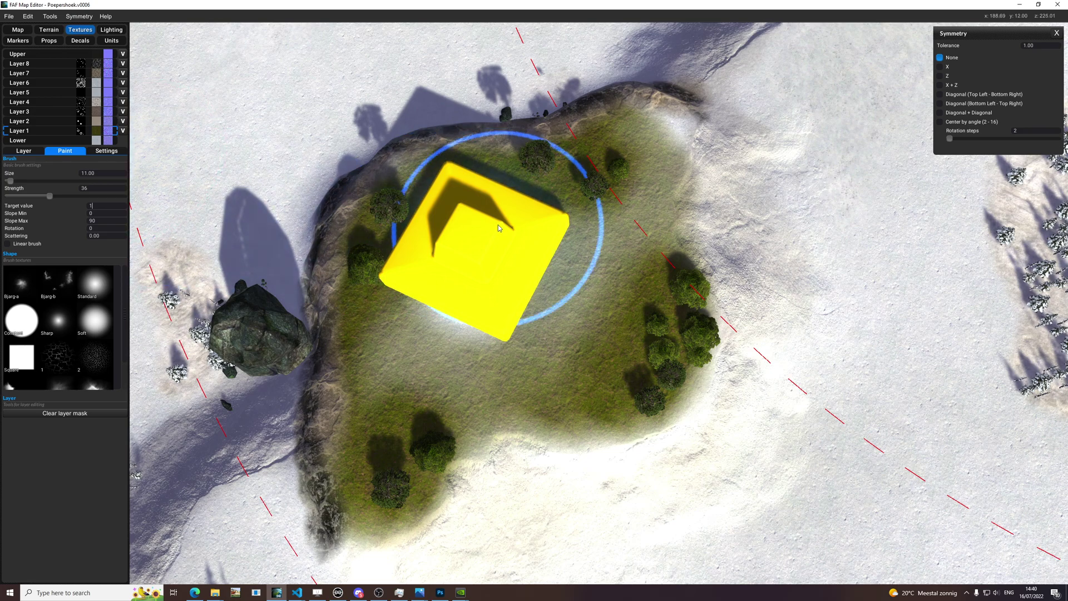
{"action": "mouse_move", "coordinate": [602, 345]}
{"action": "left_mouse_down"}
{"action": "mouse_move", "coordinate": [612, 184]}
{"action": "mouse_move", "coordinate": [658, 134]}
{"action": "mouse_move", "coordinate": [653, 113]}
{"action": "left_mouse_up"}
{"action": "mouse_move", "coordinate": [768, 188]}
{"action": "left_mouse_down", "text": "alt"}
{"action": "mouse_move", "coordinate": [753, 149]}
{"action": "mouse_move", "coordinate": [735, 167]}
{"action": "left_mouse_up", "text": "alt"}
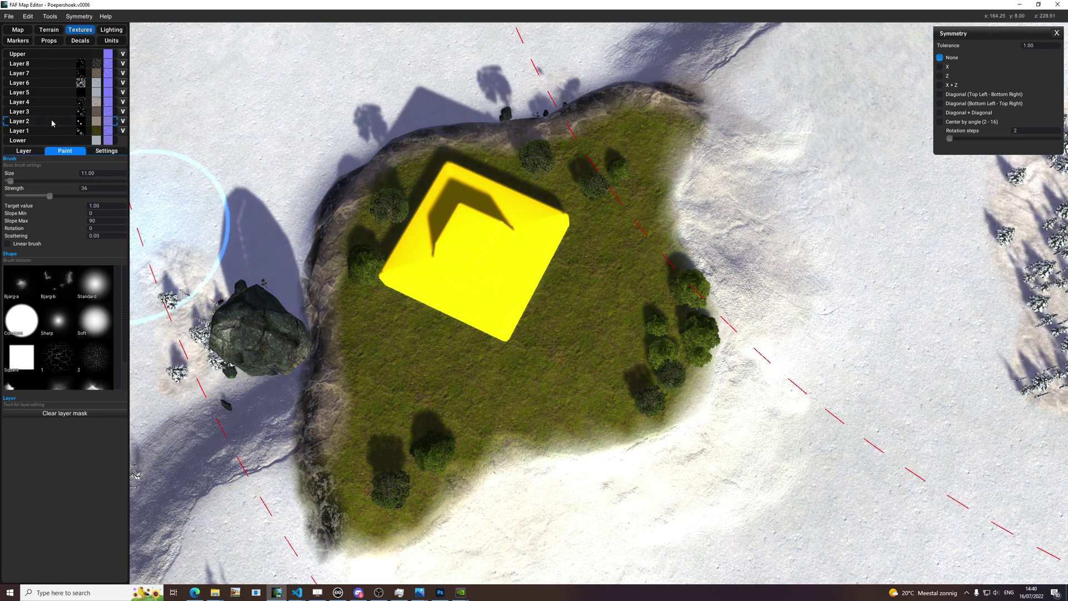
Blend Layer 2 over the plateau's grass at target value 0.2, undoing the first stroke made at full target value
{"action": "mouse_move", "coordinate": [410, 393]}
{"action": "left_mouse_down"}
{"action": "mouse_move", "coordinate": [429, 374]}
{"action": "mouse_move", "coordinate": [400, 372]}
{"action": "left_mouse_up"}
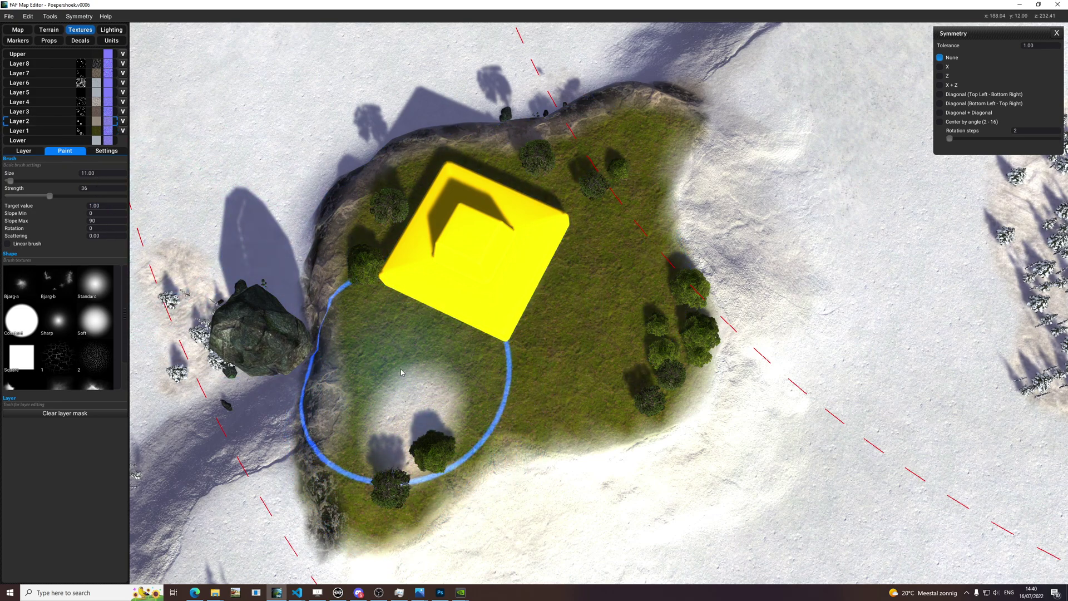
{"action": "key", "text": "ctrl+z"}
{"action": "left_click", "coordinate": [102, 207]}
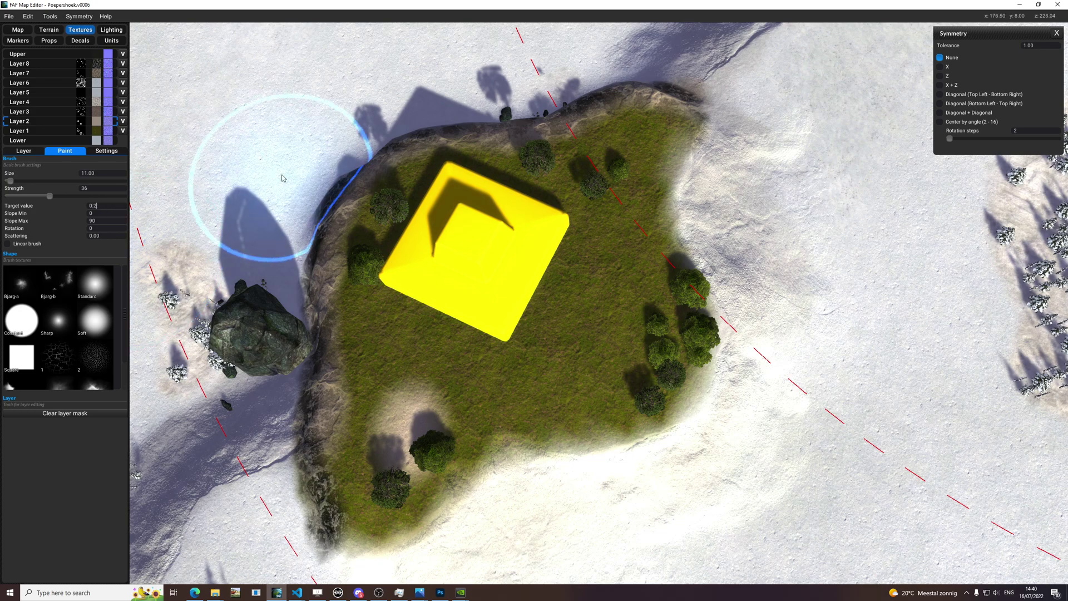
{"action": "type", "text": "0.2"}
{"action": "mouse_move", "coordinate": [470, 240]}
{"action": "left_mouse_down"}
{"action": "mouse_move", "coordinate": [448, 393]}
{"action": "mouse_move", "coordinate": [382, 310]}
{"action": "mouse_move", "coordinate": [356, 236]}
{"action": "mouse_move", "coordinate": [517, 378]}
{"action": "mouse_move", "coordinate": [422, 436]}
{"action": "mouse_move", "coordinate": [629, 334]}
{"action": "mouse_move", "coordinate": [584, 184]}
{"action": "mouse_move", "coordinate": [590, 139]}
{"action": "mouse_move", "coordinate": [656, 311]}
{"action": "mouse_move", "coordinate": [488, 304]}
{"action": "mouse_move", "coordinate": [429, 379]}
{"action": "mouse_move", "coordinate": [338, 443]}
{"action": "mouse_move", "coordinate": [417, 239]}
{"action": "mouse_move", "coordinate": [635, 401]}
{"action": "mouse_move", "coordinate": [606, 366]}
{"action": "left_mouse_up"}
{"action": "mouse_move", "coordinate": [567, 161]}
{"action": "middle_mouse_down"}
{"action": "mouse_move", "coordinate": [610, 107]}
{"action": "mouse_move", "coordinate": [612, 61]}
{"action": "mouse_move", "coordinate": [547, 223]}
{"action": "middle_mouse_up"}
{"action": "scroll", "coordinate": [547, 223], "scroll_direction": "down", "scroll_amount": 5}
{"action": "scroll", "coordinate": [546, 222], "scroll_direction": "down", "scroll_amount": 5}
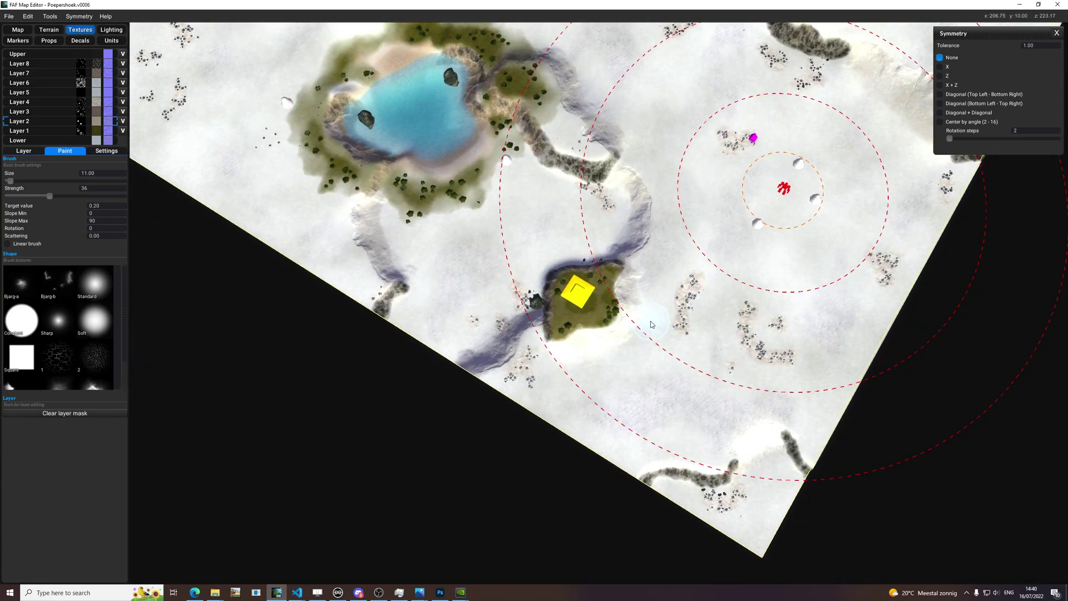
Switch the paint brush to Layer 1 at size 29 and bring it over the plateau's snow edge
{"action": "scroll", "coordinate": [576, 277], "scroll_direction": "up", "scroll_amount": 8}
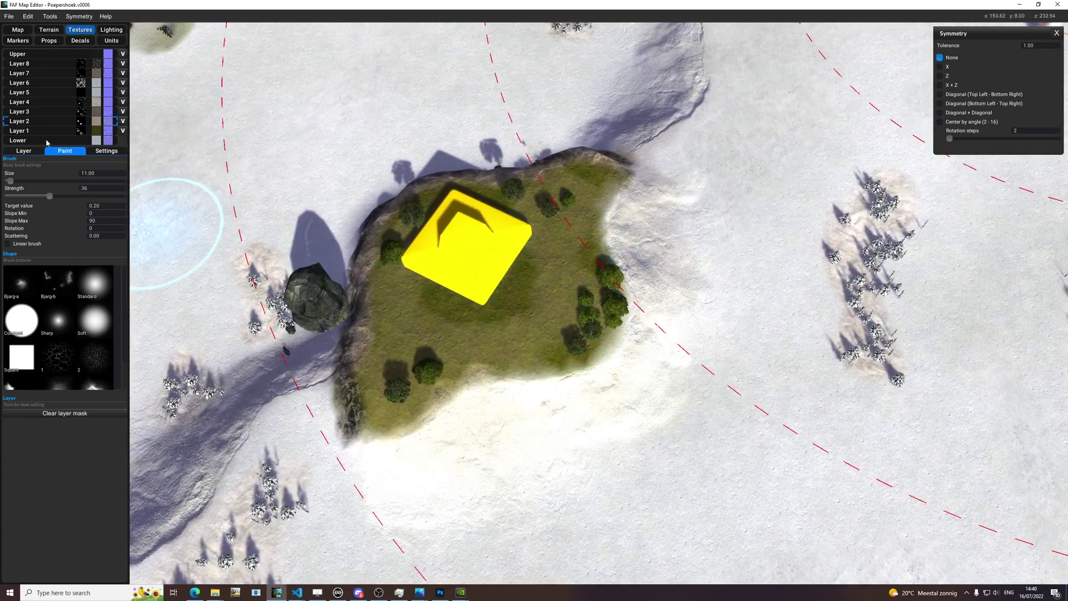
{"action": "scroll", "coordinate": [393, 370], "scroll_direction": "up", "scroll_amount": 4}
{"action": "scroll", "coordinate": [450, 444], "scroll_direction": "up", "scroll_amount": 4, "text": "shift"}
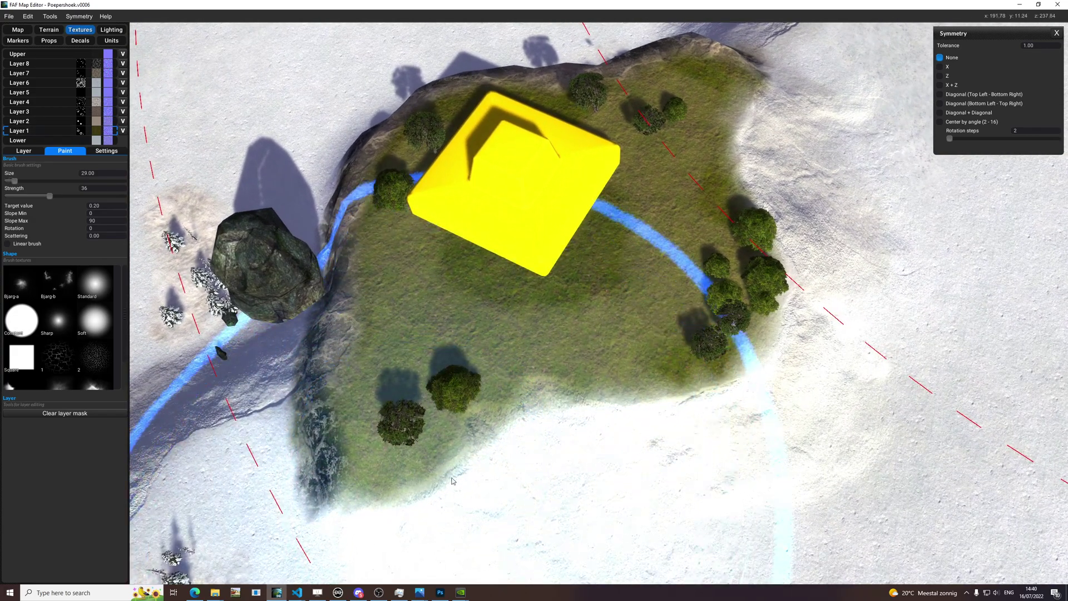
{"action": "scroll", "coordinate": [449, 435], "scroll_direction": "up", "scroll_amount": 3}
{"action": "middle_click_drag", "start_coordinate": [761, 328], "coordinate": [667, 479]}
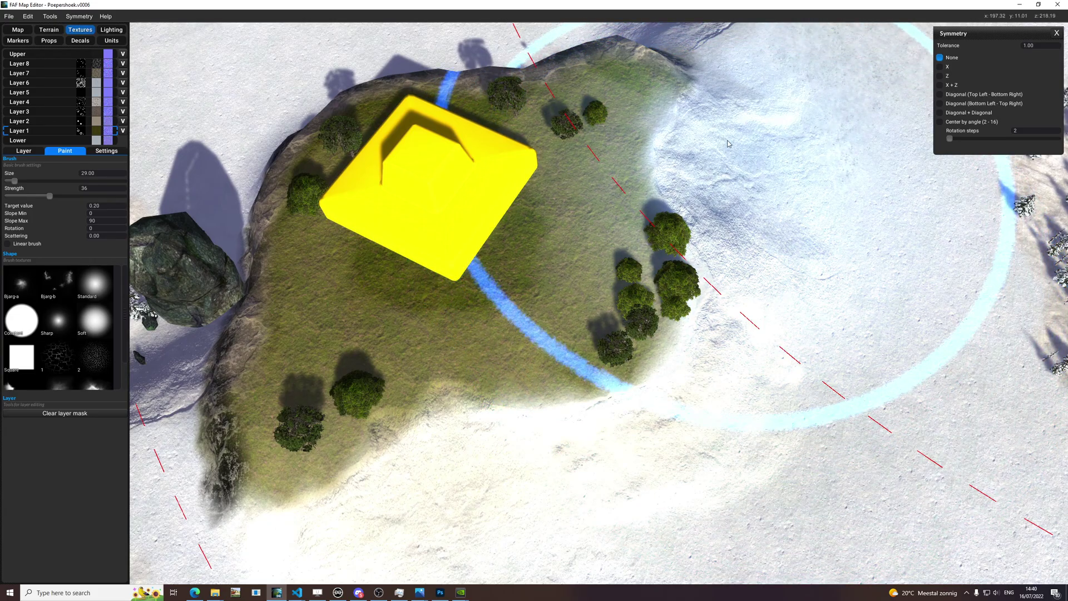
Save the map and view the plateau from several angles
{"action": "scroll", "coordinate": [723, 234], "scroll_direction": "down", "scroll_amount": 5}
{"action": "key", "text": "ctrl+s"}
{"action": "mouse_move", "coordinate": [747, 287]}
{"action": "right_mouse_down"}
{"action": "mouse_move", "coordinate": [710, 394]}
{"action": "mouse_move", "coordinate": [787, 405]}
{"action": "right_mouse_up"}
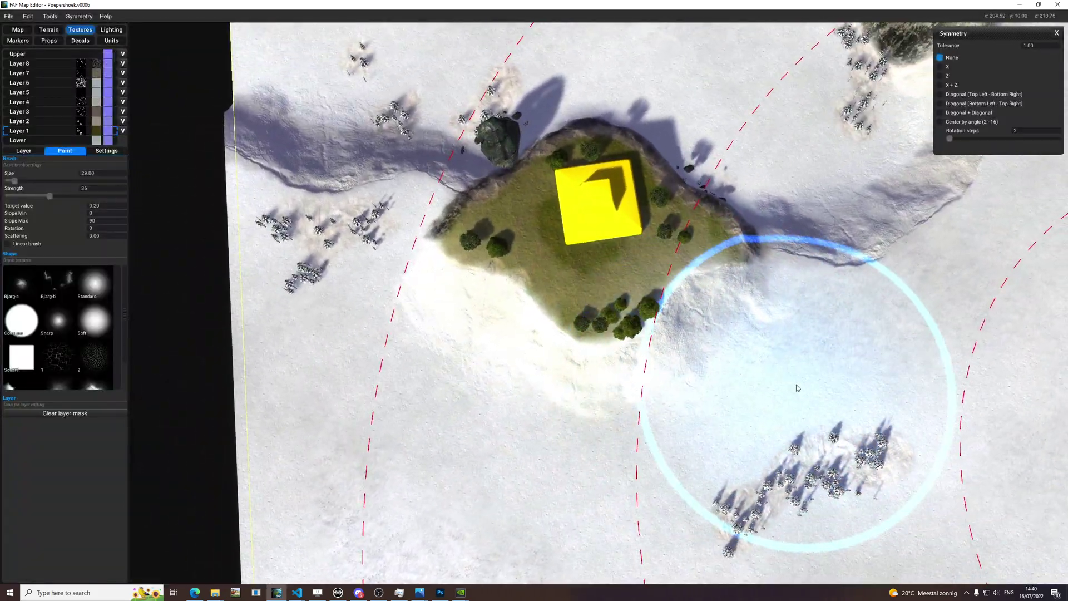
{"action": "key", "text": "ctrl+s"}
{"action": "scroll", "coordinate": [843, 326], "scroll_direction": "up", "scroll_amount": 2}
{"action": "right_click_drag", "start_coordinate": [843, 326], "coordinate": [940, 278]}
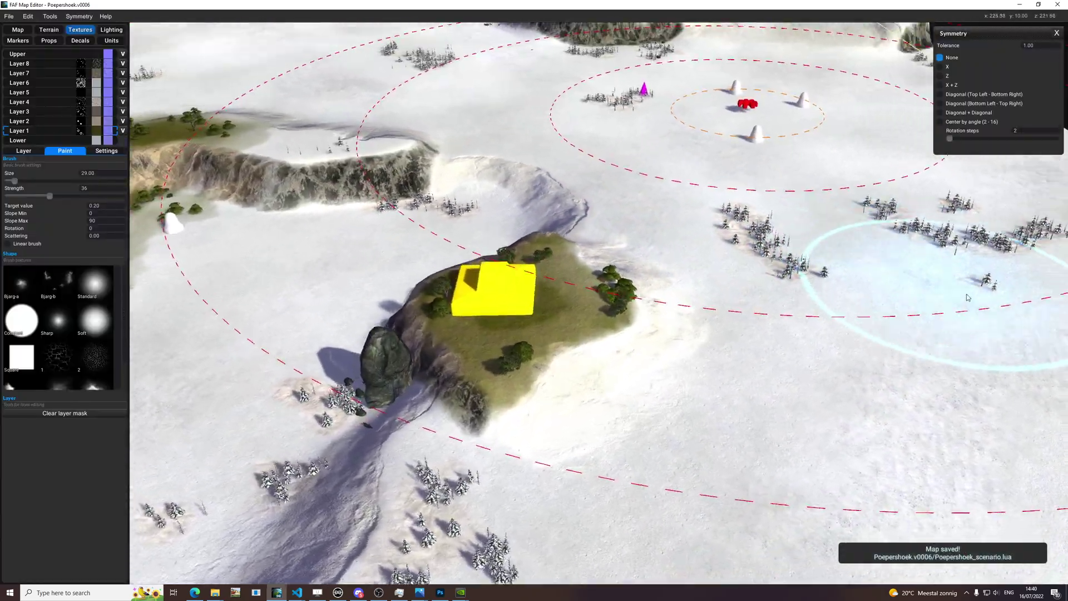
Select the cluster of tree props at the plateau's snow edge and move it inward onto the grass
{"action": "scroll", "coordinate": [655, 262], "scroll_direction": "up", "scroll_amount": 7}
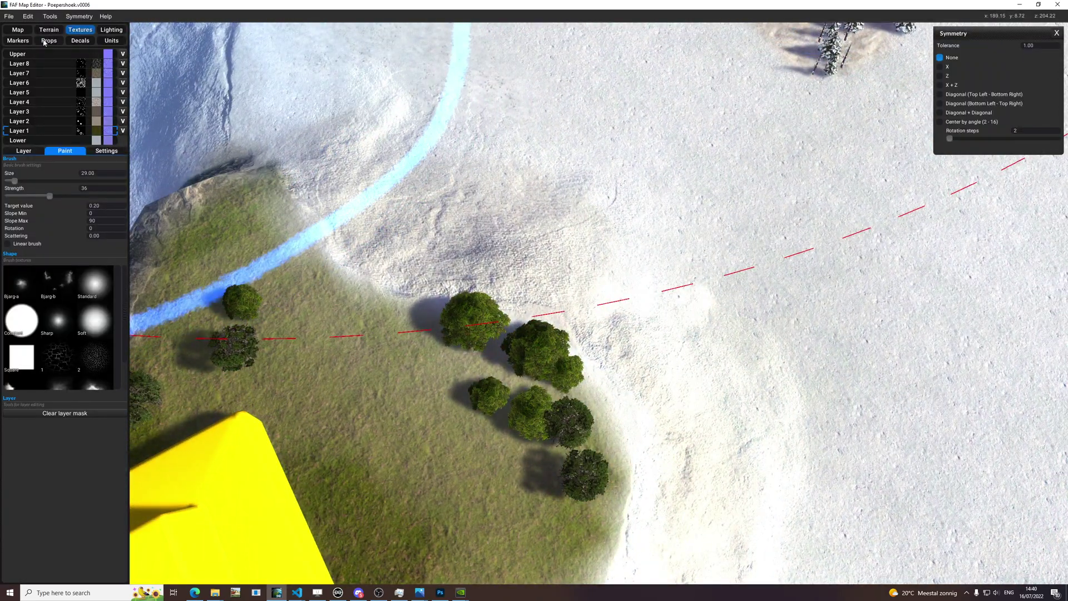
{"action": "left_click", "coordinate": [44, 41]}
{"action": "right_click_drag", "start_coordinate": [534, 300], "coordinate": [610, 162]}
{"action": "left_click_drag", "start_coordinate": [610, 162], "coordinate": [393, 434]}
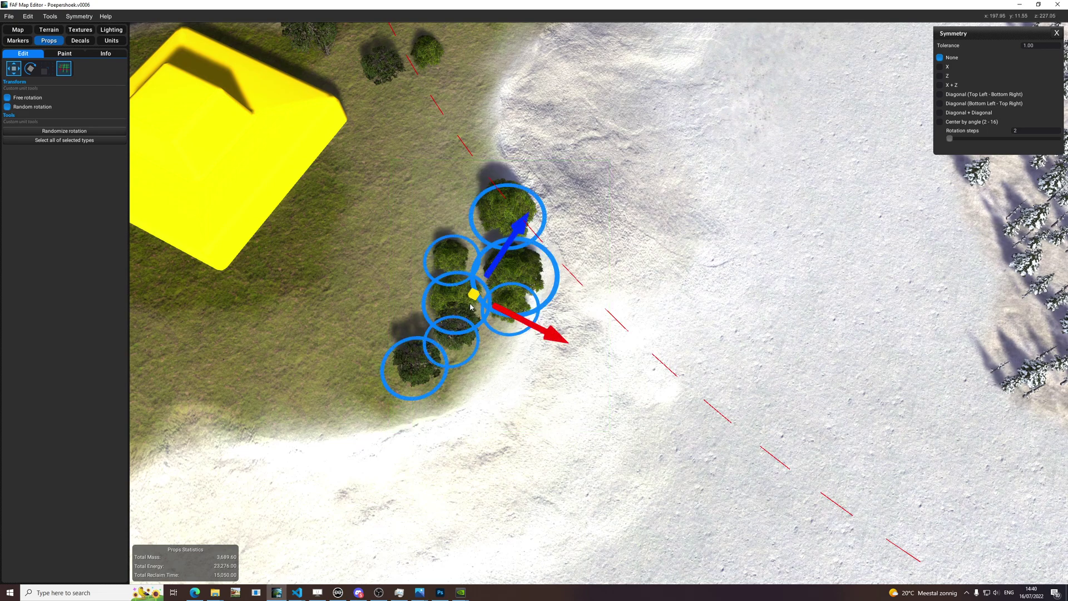
{"action": "left_click", "coordinate": [49, 73]}
{"action": "left_click_drag", "start_coordinate": [596, 161], "coordinate": [400, 369]}
{"action": "left_click_drag", "start_coordinate": [469, 306], "coordinate": [424, 319]}
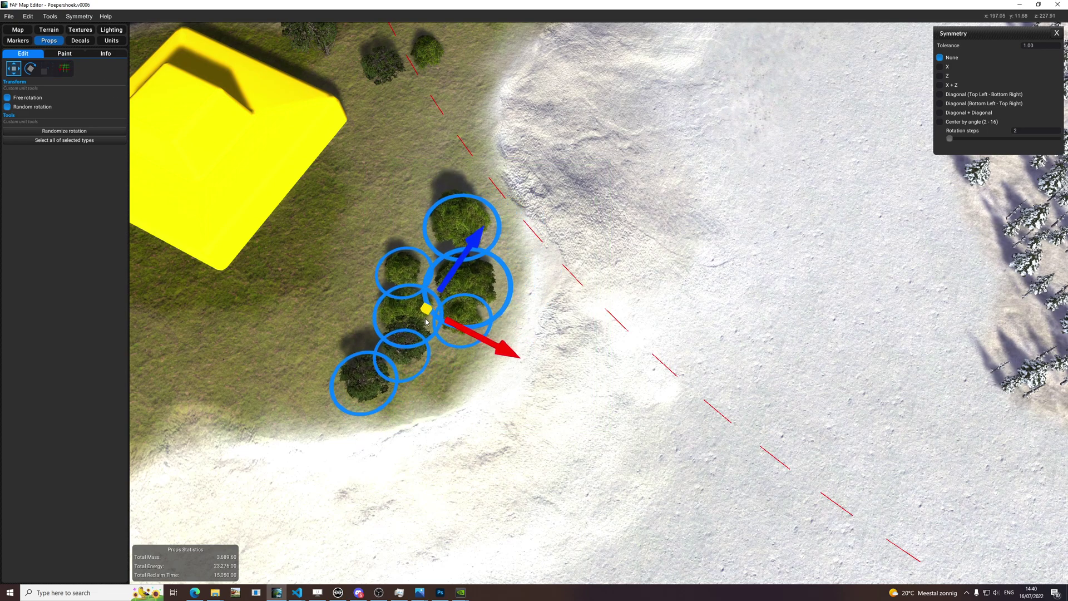
Deselect the moved trees, save the map and check the plateau from a low angle
{"action": "left_click", "coordinate": [696, 265]}
{"action": "scroll", "coordinate": [695, 264], "scroll_direction": "down", "scroll_amount": 5}
{"action": "key", "text": "space"}
{"action": "key", "text": "ctrl+s"}
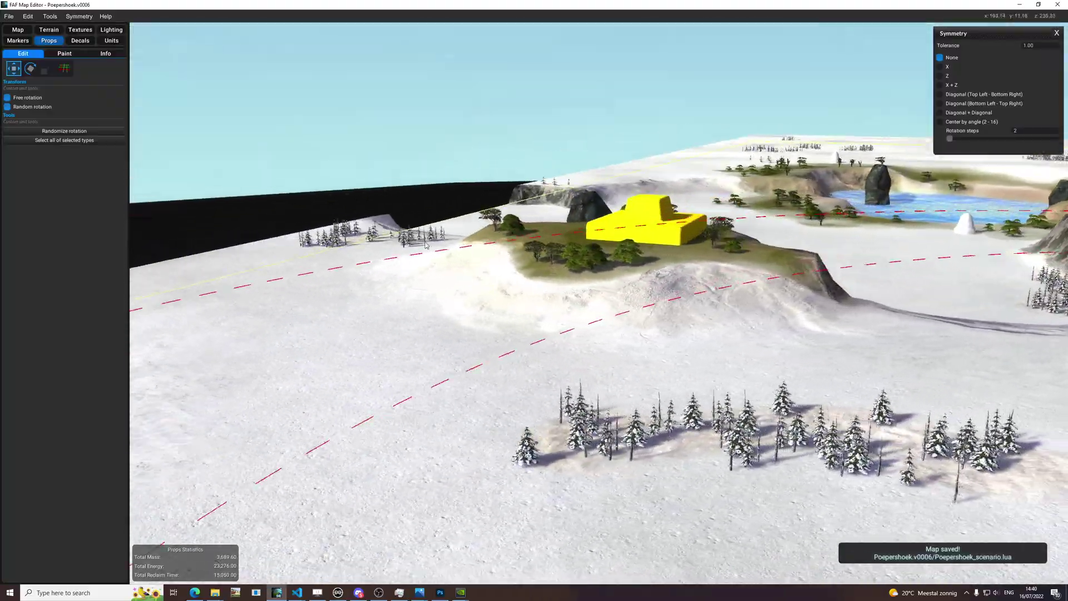
{"action": "scroll", "coordinate": [714, 354], "scroll_direction": "down", "scroll_amount": 6}
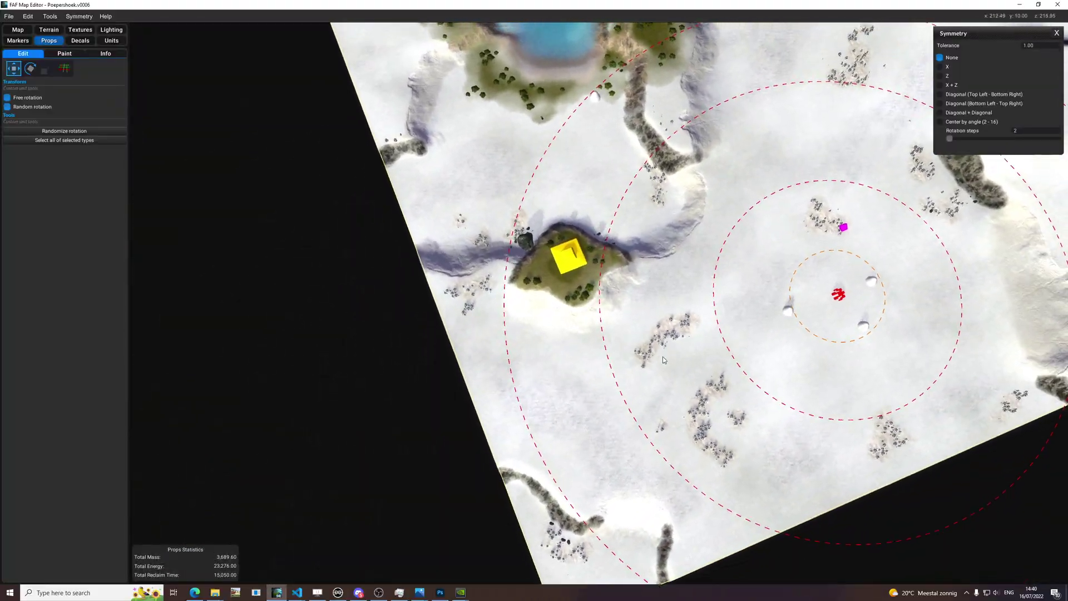
Select the tree cluster at the opposite plateau's snow edge and move it slightly inward onto the grass
{"action": "middle_click_drag", "start_coordinate": [723, 234], "coordinate": [715, 390]}
{"action": "middle_click_drag", "start_coordinate": [729, 200], "coordinate": [662, 367]}
{"action": "middle_click_drag", "start_coordinate": [807, 217], "coordinate": [755, 360]}
{"action": "scroll", "coordinate": [745, 167], "scroll_direction": "up", "scroll_amount": 5}
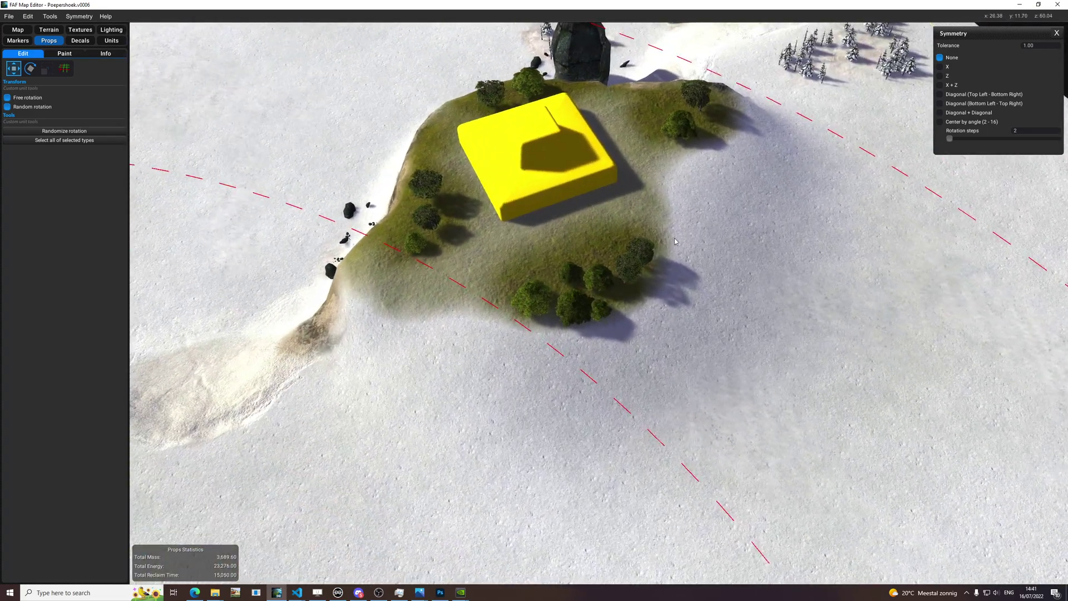
{"action": "left_click_drag", "start_coordinate": [675, 241], "coordinate": [491, 346]}
{"action": "key", "text": "space"}
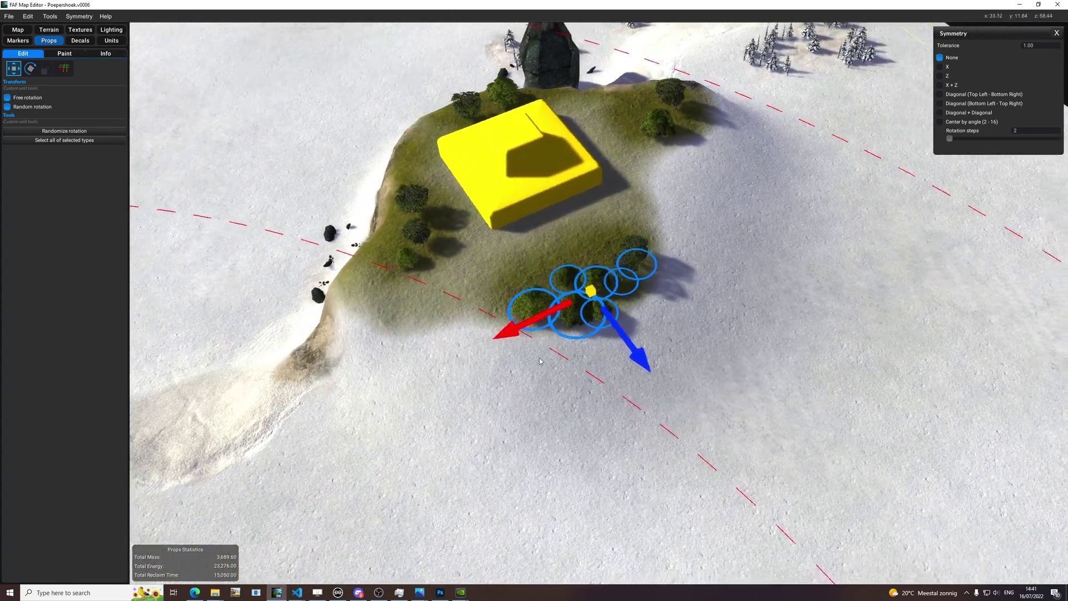
{"action": "left_click_drag", "start_coordinate": [585, 294], "coordinate": [576, 280]}
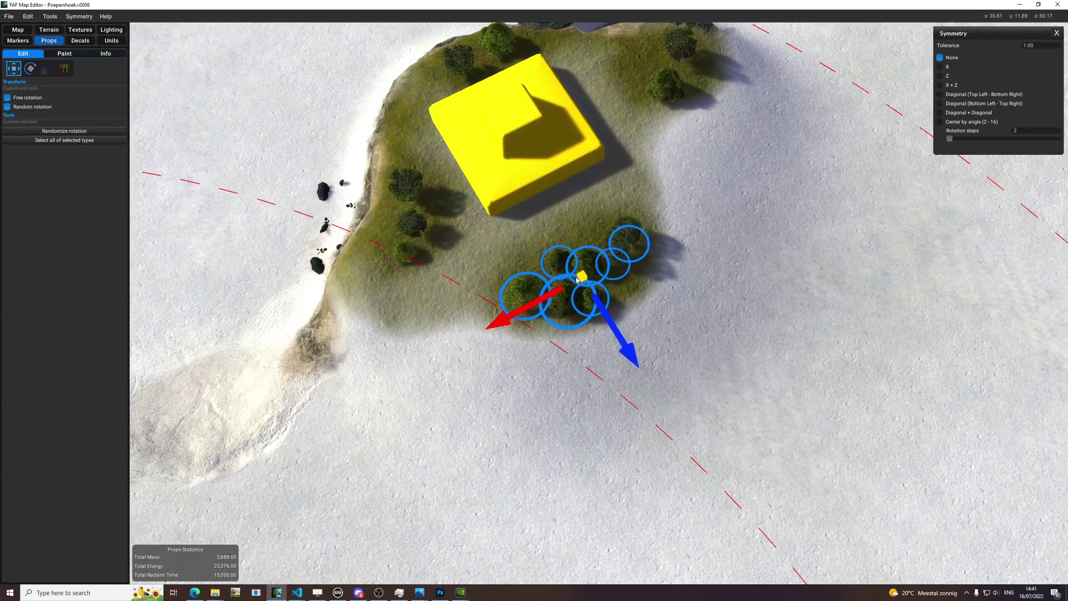
Place an erosion017_normals decal on the slope beyond the tree cluster, scaled and rotated to follow the plateau's edge
{"action": "left_click", "coordinate": [81, 40]}
{"action": "left_click", "coordinate": [38, 153]}
{"action": "left_click", "coordinate": [61, 111]}
{"action": "left_click_drag", "start_coordinate": [641, 196], "coordinate": [786, 323]}
{"action": "key", "text": "r"}
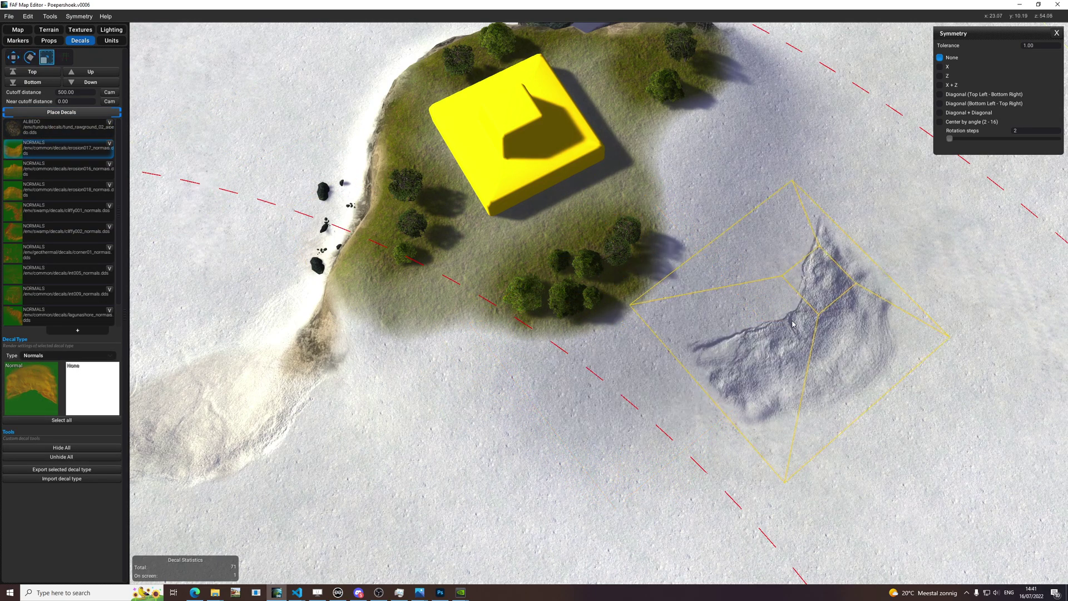
{"action": "key", "text": "e"}
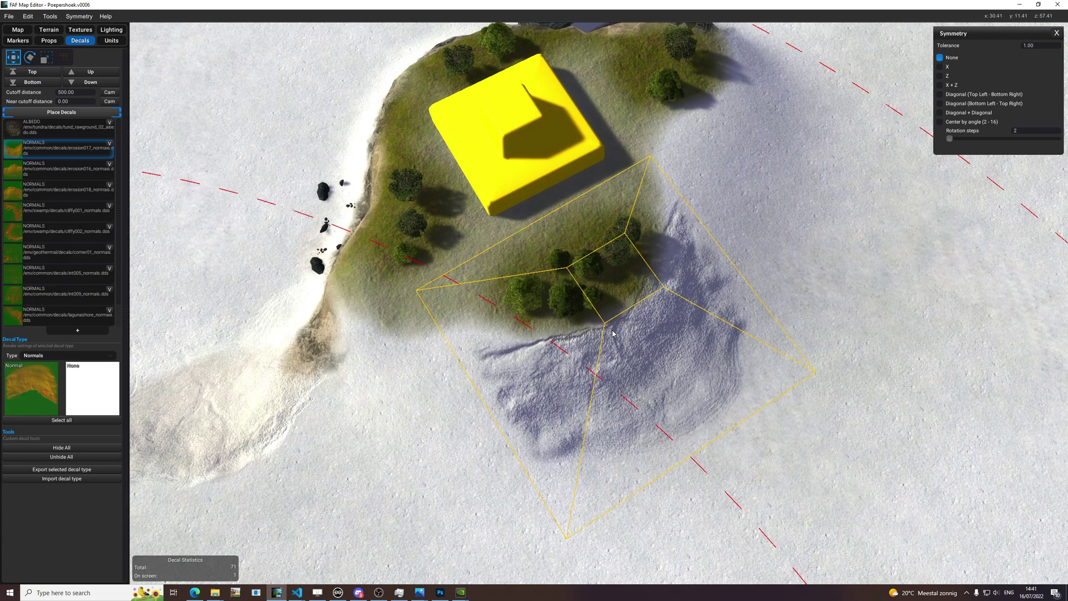
{"action": "left_click", "coordinate": [630, 314]}
Place two erosion018_normals decals on the slopes either side of the first one, rotated to match the plateau's edge
{"action": "left_click", "coordinate": [102, 201]}
{"action": "key", "text": "r"}
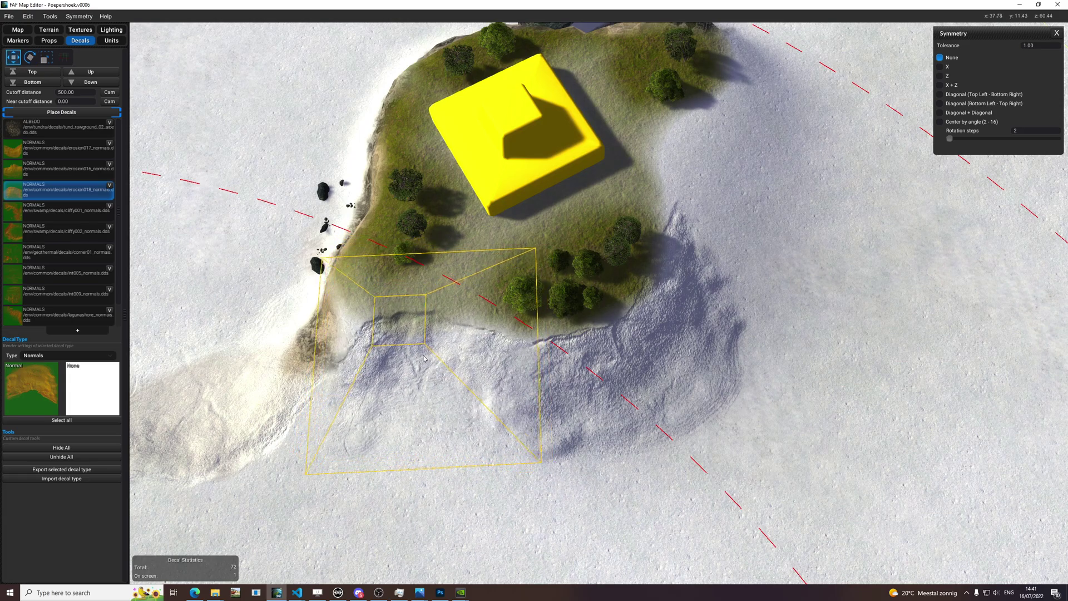
{"action": "middle_click_drag", "start_coordinate": [498, 384], "coordinate": [344, 473]}
{"action": "key", "text": "space"}
{"action": "key", "text": "e"}
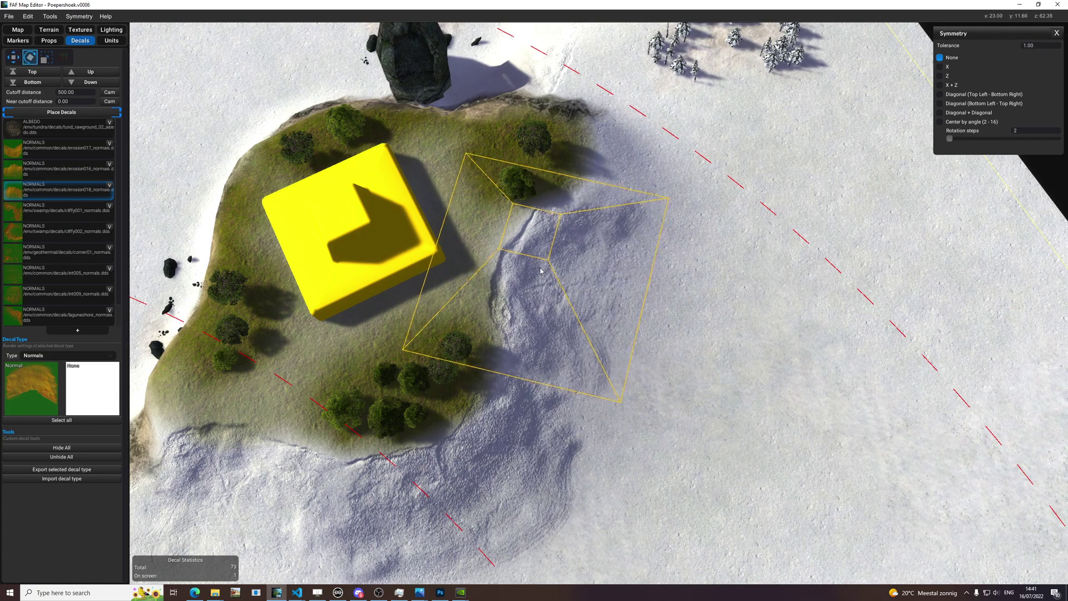
{"action": "middle_click_drag", "start_coordinate": [565, 266], "coordinate": [565, 392]}
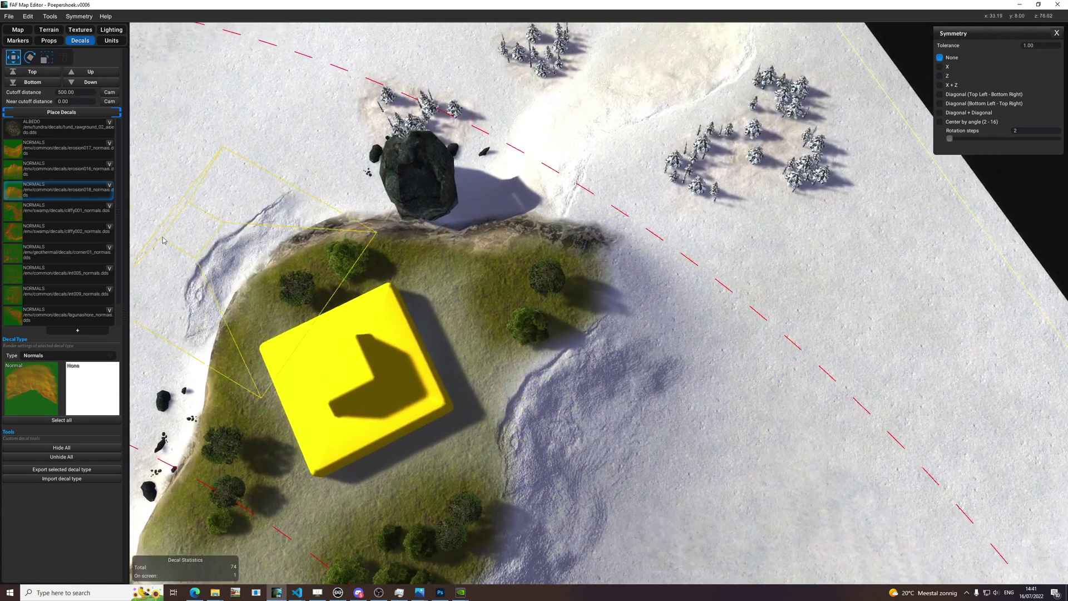
Place another erosion017_normals decal on the remaining bare slope near the large rock, scaled and rotated to join the neighbouring decal
{"action": "left_click", "coordinate": [37, 166]}
{"action": "scroll", "coordinate": [656, 284], "scroll_direction": "up", "scroll_amount": 4}
{"action": "key", "text": "e"}
{"action": "key", "text": "r"}
{"action": "key", "text": "w"}
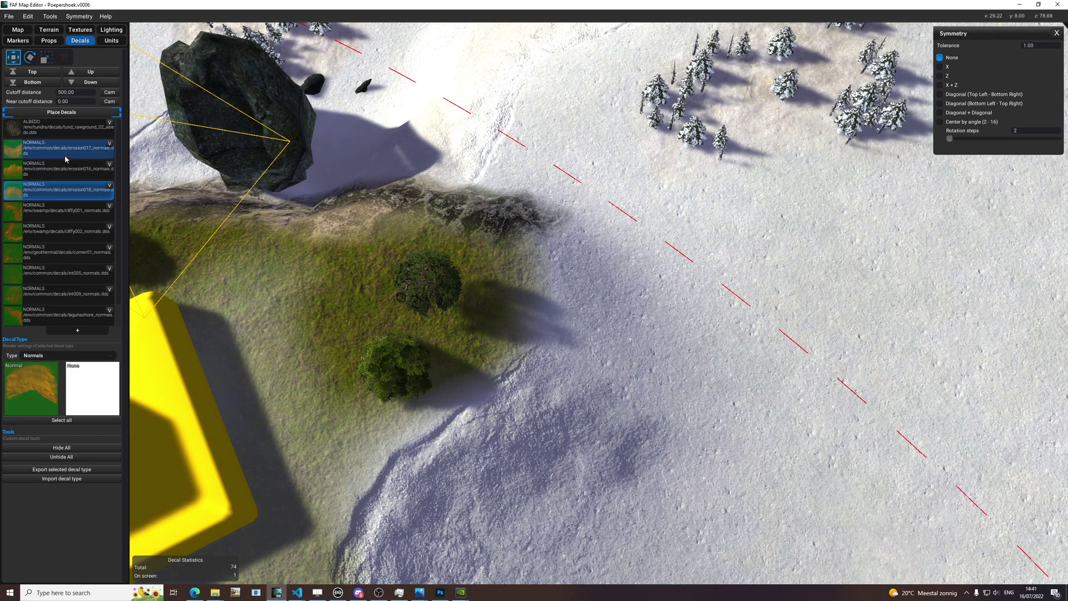
{"action": "key", "text": "r"}
{"action": "mouse_move", "coordinate": [545, 334]}
{"action": "left_mouse_down"}
{"action": "mouse_move", "coordinate": [536, 334]}
{"action": "mouse_move", "coordinate": [579, 330]}
{"action": "mouse_move", "coordinate": [537, 347]}
{"action": "left_mouse_up"}
{"action": "key", "text": "e"}
{"action": "key", "text": "w"}
{"action": "scroll", "coordinate": [537, 347], "scroll_direction": "down", "scroll_amount": 5}
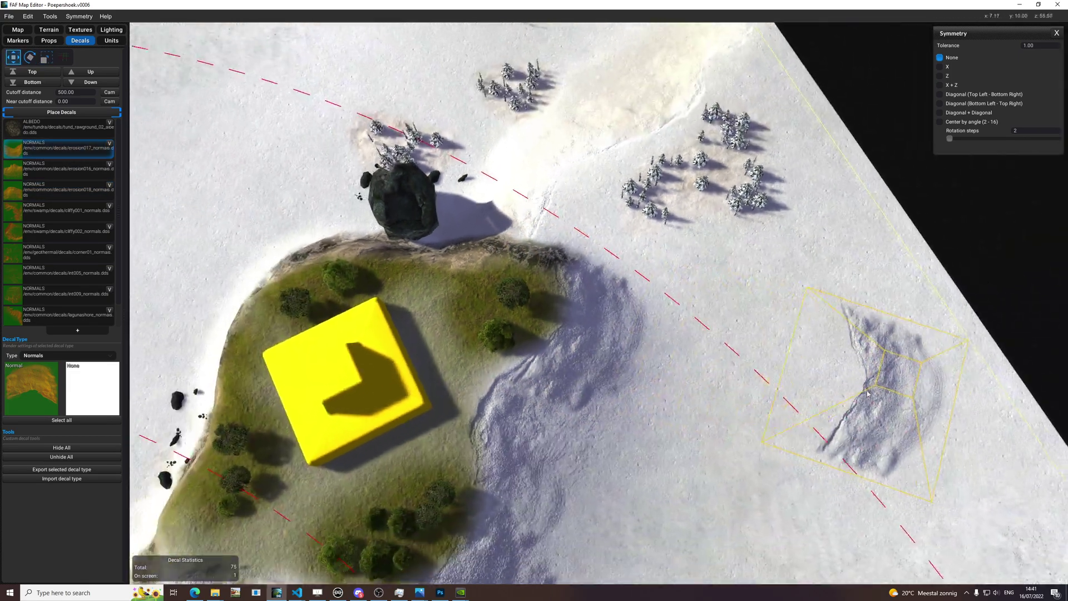
Repaint the plateau's grass with Layer 1 at brush size 12 and target value 1
{"action": "left_click", "coordinate": [80, 30]}
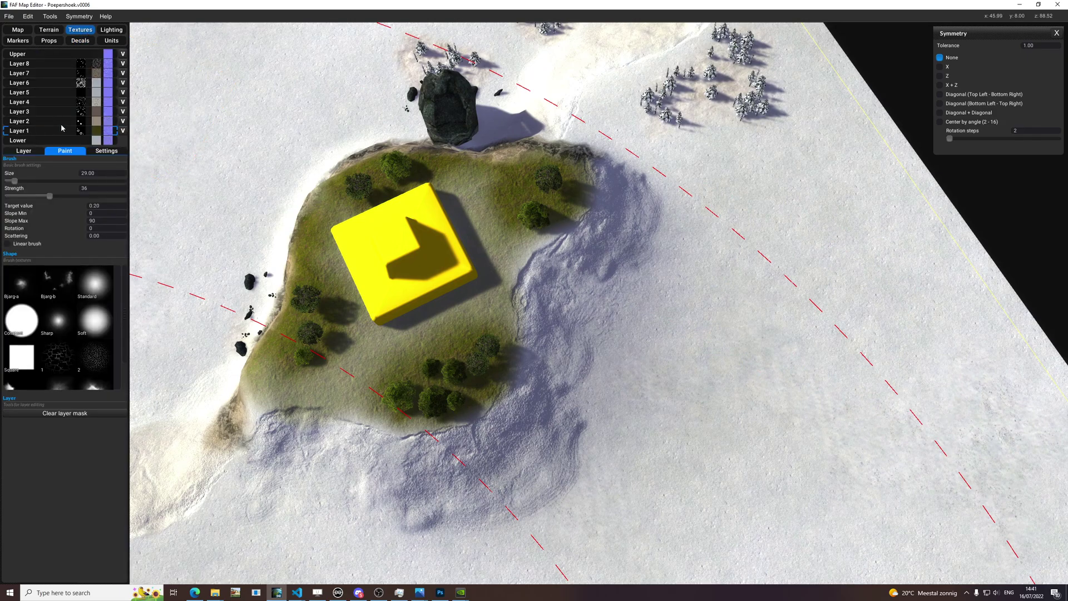
{"action": "scroll", "coordinate": [432, 289], "scroll_direction": "up", "scroll_amount": 3}
{"action": "scroll", "coordinate": [432, 288], "scroll_direction": "down", "scroll_amount": 4, "text": "shift"}
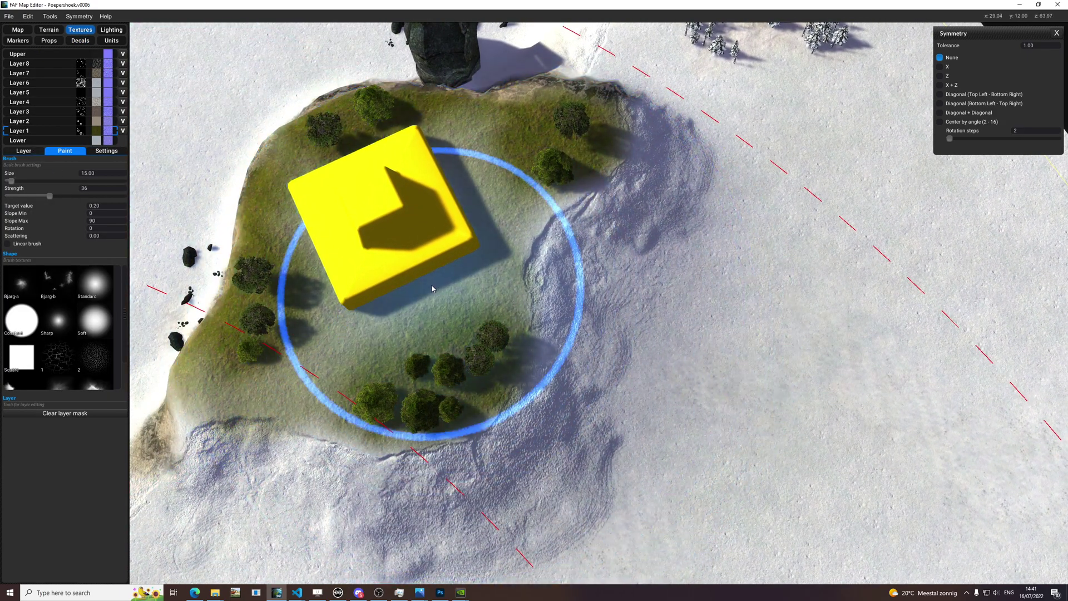
{"action": "scroll", "coordinate": [389, 311], "scroll_direction": "down", "scroll_amount": 1, "text": "shift"}
{"action": "left_click", "coordinate": [107, 207]}
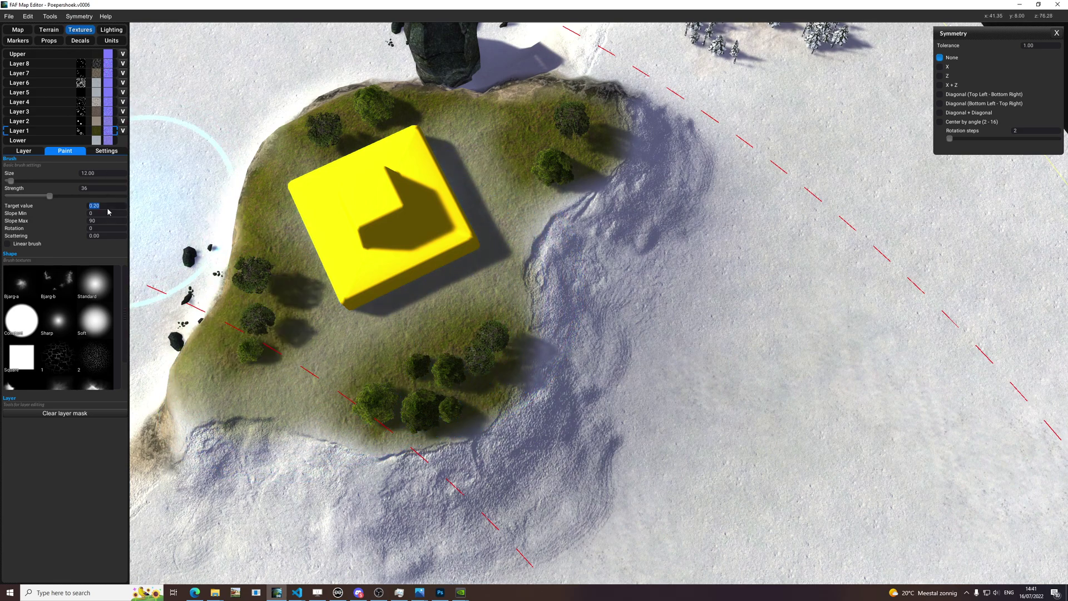
{"action": "type", "text": "1"}
{"action": "mouse_move", "coordinate": [358, 345]}
{"action": "left_mouse_down"}
{"action": "mouse_move", "coordinate": [250, 370]}
{"action": "mouse_move", "coordinate": [234, 384]}
{"action": "left_mouse_up"}
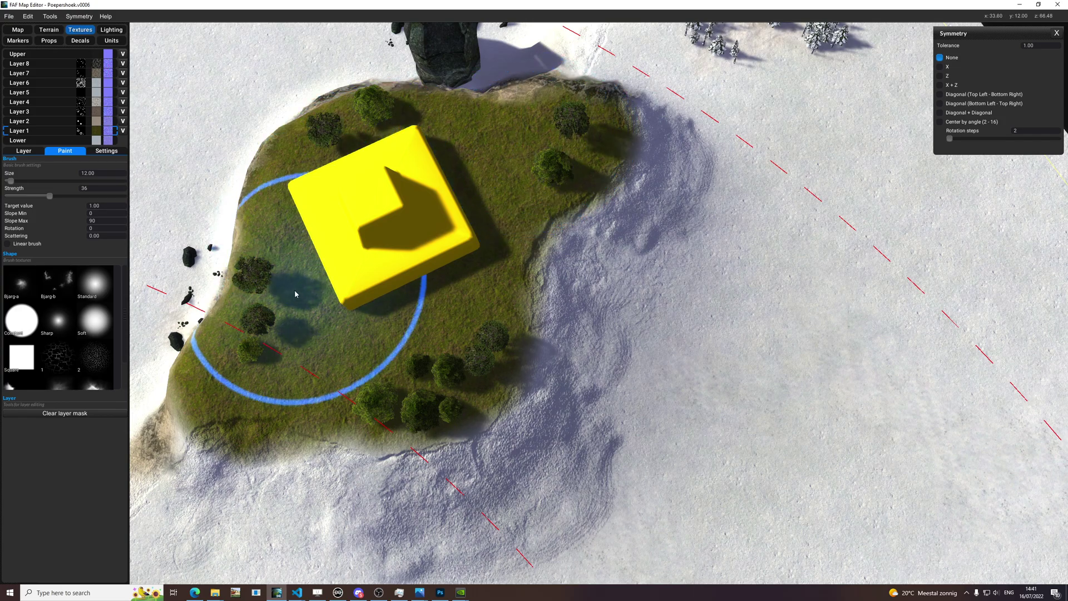
Touch up Layer 1 along the plateau's rim and erase the grass spilling onto the snowy slope
{"action": "middle_click_drag", "start_coordinate": [372, 331], "coordinate": [548, 270]}
{"action": "left_click_drag", "start_coordinate": [608, 250], "coordinate": [613, 235]}
{"action": "middle_click_drag", "start_coordinate": [614, 234], "coordinate": [561, 312]}
{"action": "mouse_move", "coordinate": [607, 389]}
{"action": "left_mouse_down", "text": "alt"}
{"action": "mouse_move", "coordinate": [642, 440]}
{"action": "mouse_move", "coordinate": [682, 446]}
{"action": "left_mouse_up", "text": "alt"}
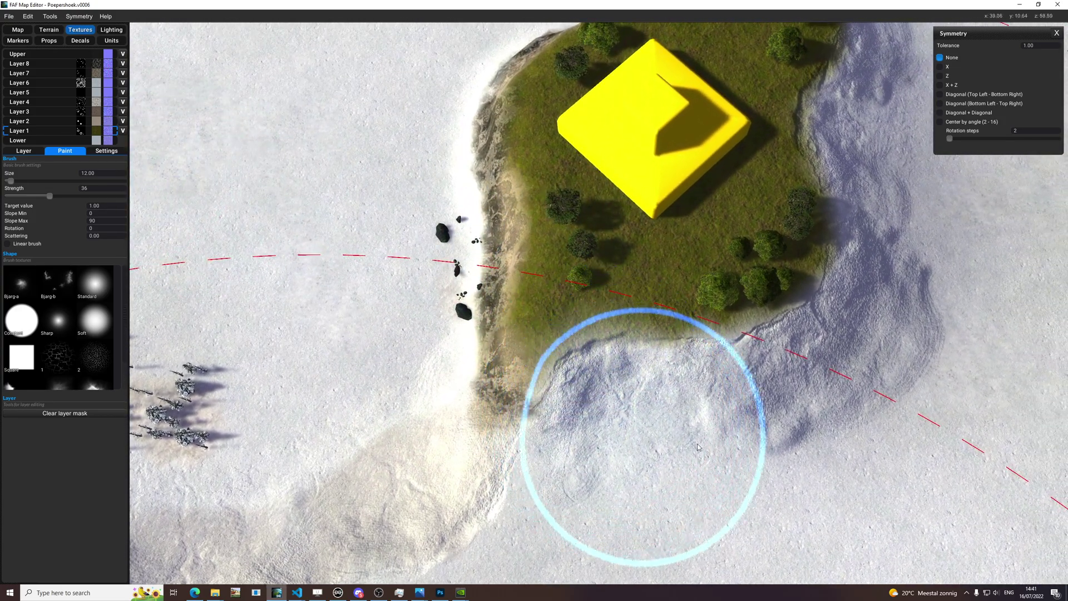
Blend Layer 2 over the plateau's grass at target value 0.25, using a brush of size 8 for most of it
{"action": "middle_click_drag", "start_coordinate": [918, 333], "coordinate": [827, 393]}
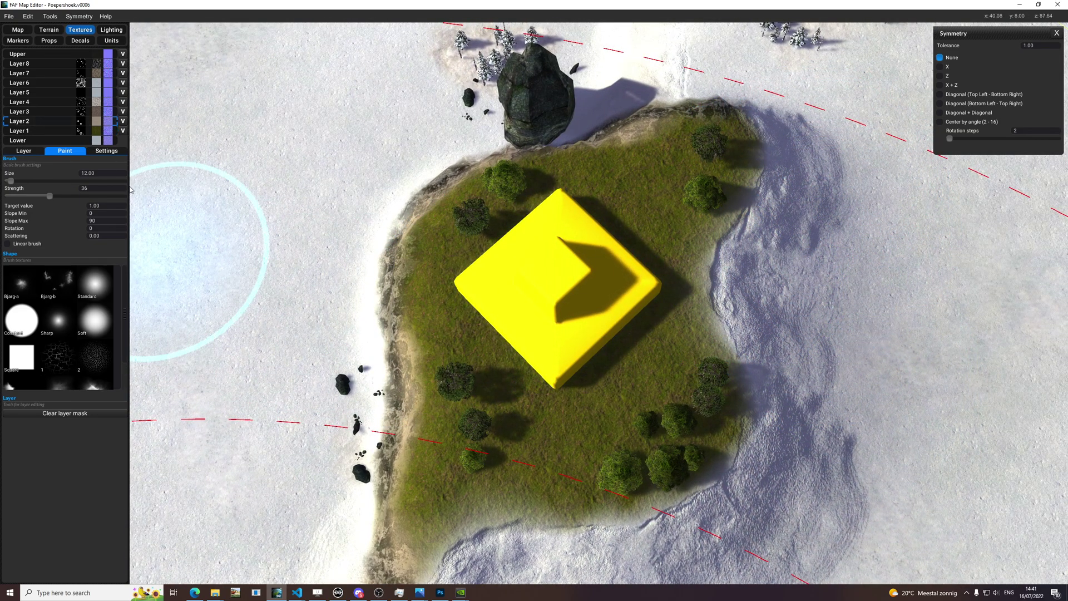
{"action": "type", "text": ".25"}
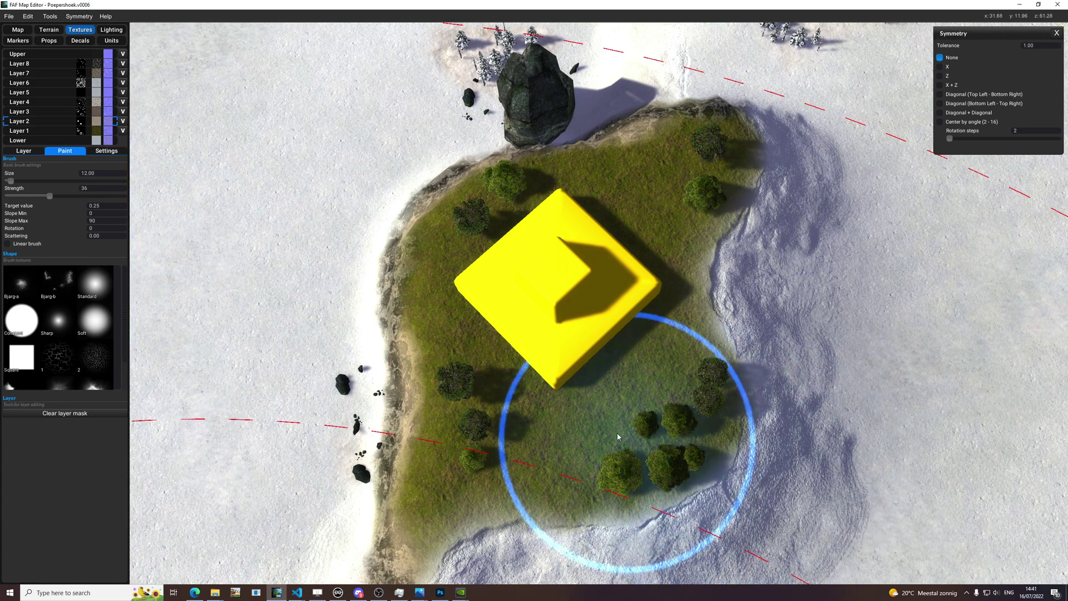
{"action": "scroll", "coordinate": [646, 432], "scroll_direction": "down", "scroll_amount": 8}
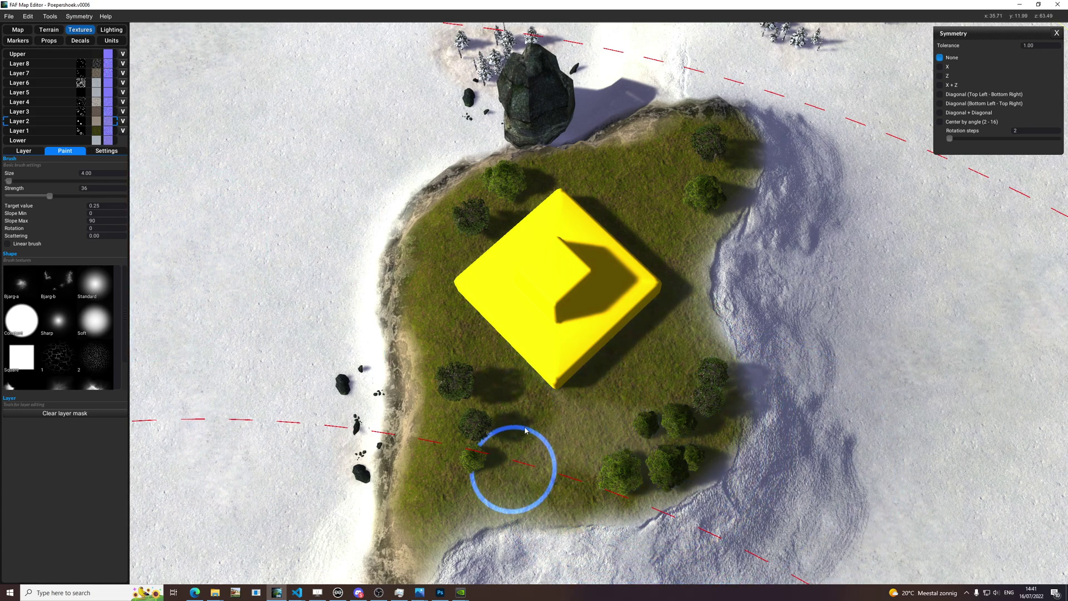
{"action": "scroll", "coordinate": [547, 435], "scroll_direction": "up", "scroll_amount": 4}
{"action": "mouse_move", "coordinate": [693, 175]}
{"action": "left_mouse_down"}
{"action": "mouse_move", "coordinate": [645, 208]}
{"action": "mouse_move", "coordinate": [643, 357]}
{"action": "left_mouse_up"}
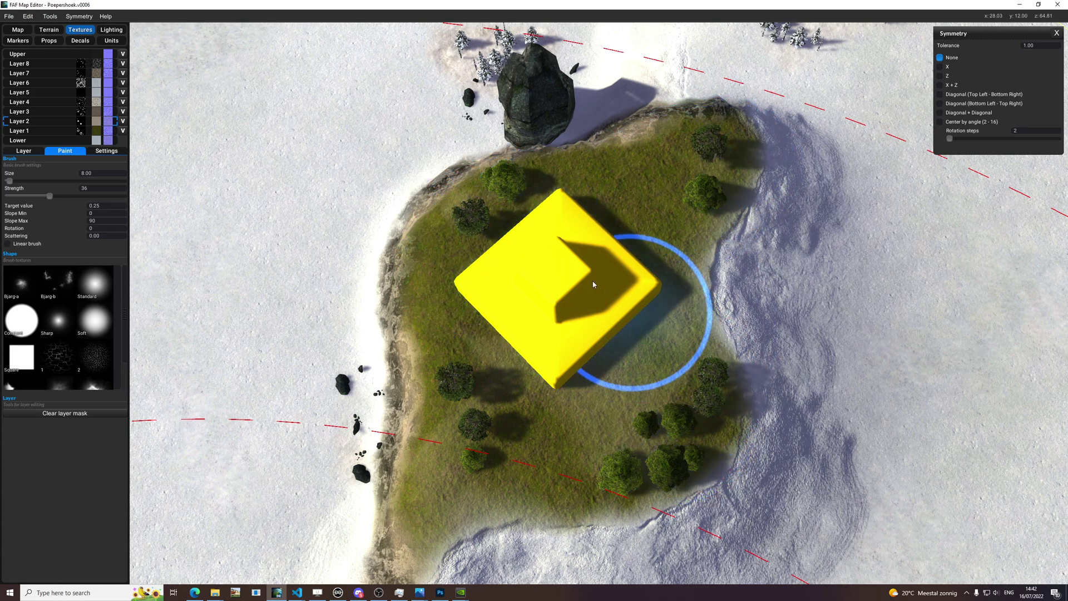
Paint Layer 3 over the eroded slopes around the plateau at brush size 13 and target value 0.25, and save the map
{"action": "middle_click_drag", "start_coordinate": [608, 294], "coordinate": [541, 246]}
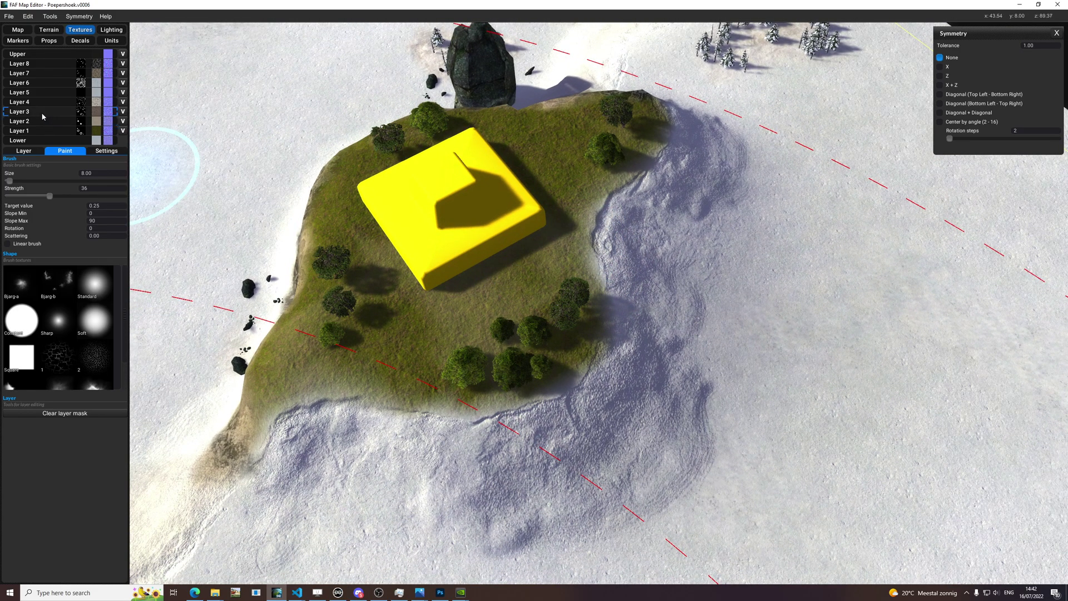
{"action": "key", "text": "b"}
{"action": "left_click_drag", "start_coordinate": [640, 257], "coordinate": [648, 258]}
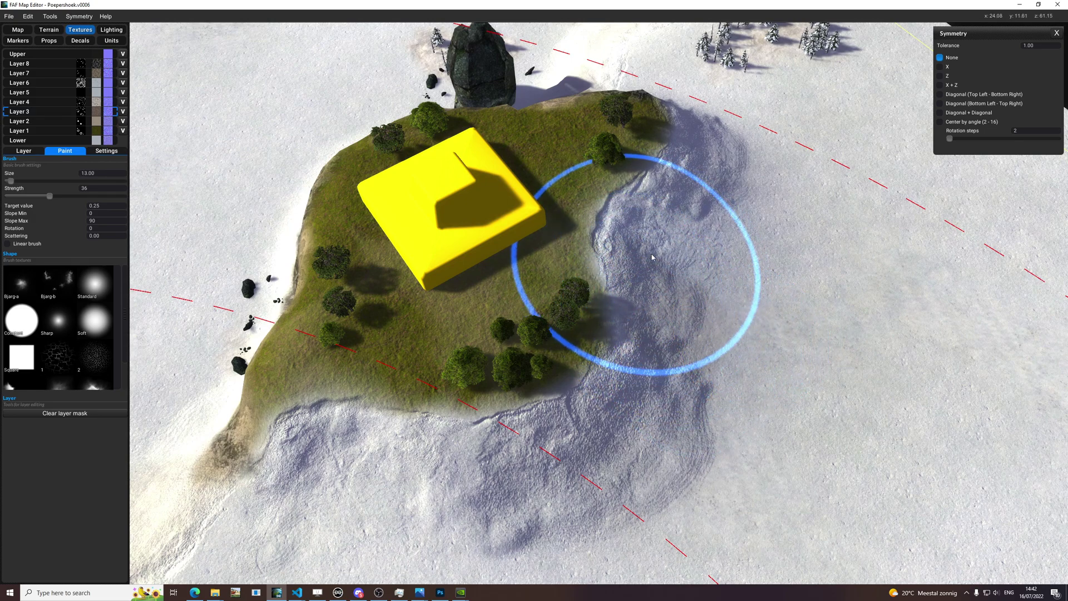
{"action": "mouse_move", "coordinate": [600, 491]}
{"action": "left_mouse_down"}
{"action": "mouse_move", "coordinate": [422, 512]}
{"action": "mouse_move", "coordinate": [329, 486]}
{"action": "left_mouse_up"}
{"action": "middle_click_drag", "start_coordinate": [440, 539], "coordinate": [510, 465]}
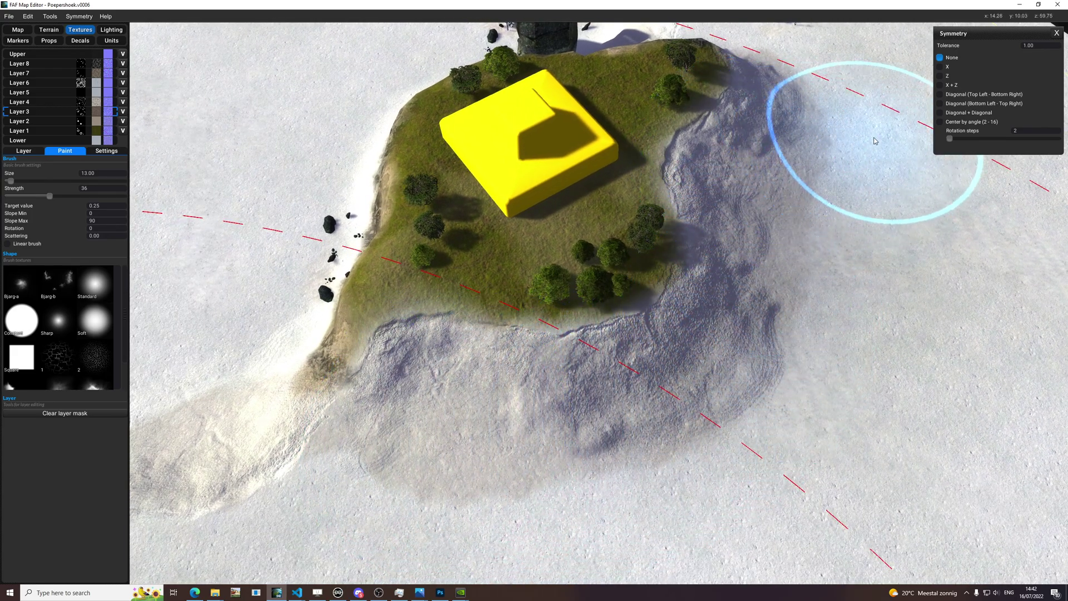
{"action": "scroll", "coordinate": [714, 407], "scroll_direction": "down", "scroll_amount": 3}
{"action": "key", "text": "ctrl+s"}
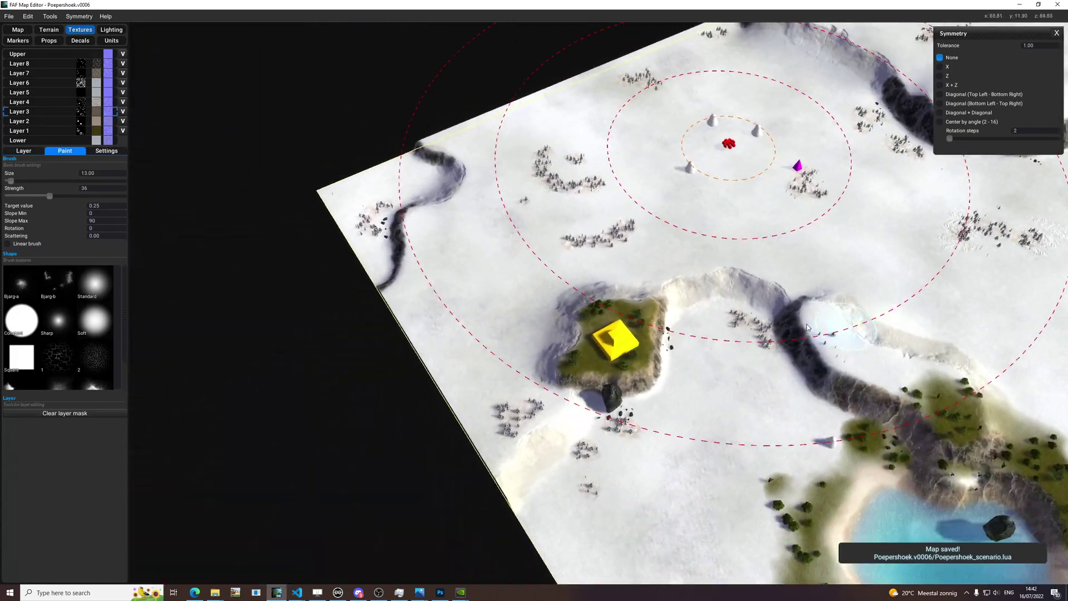
Inspect the slopes between the plateaus and the lake up close and save the map again
{"action": "scroll", "coordinate": [666, 265], "scroll_direction": "up", "scroll_amount": 5}
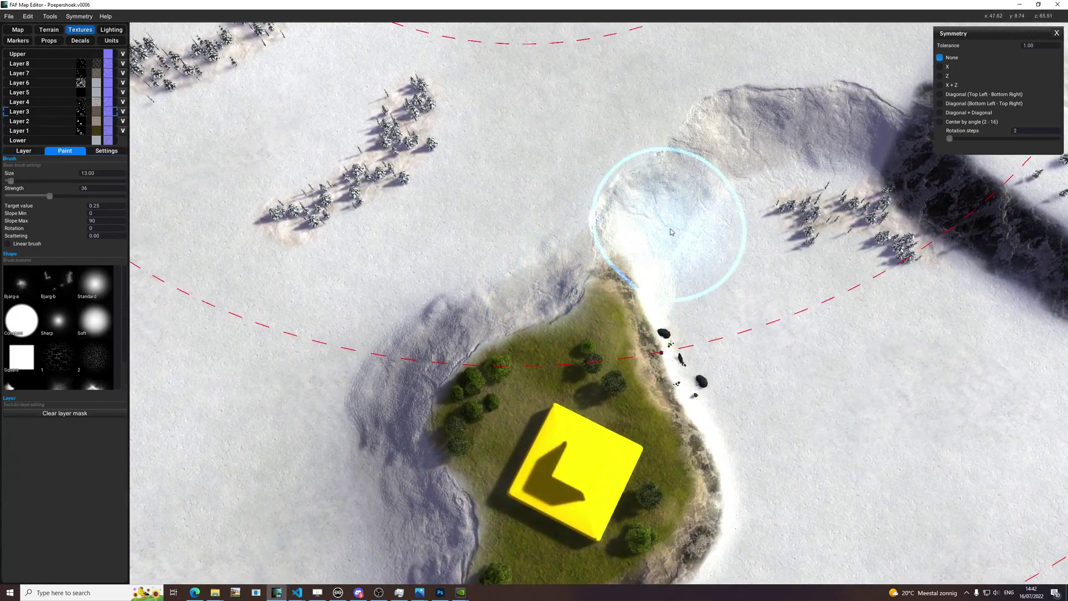
{"action": "scroll", "coordinate": [670, 229], "scroll_direction": "down", "scroll_amount": 5}
{"action": "scroll", "coordinate": [610, 412], "scroll_direction": "up", "scroll_amount": 5}
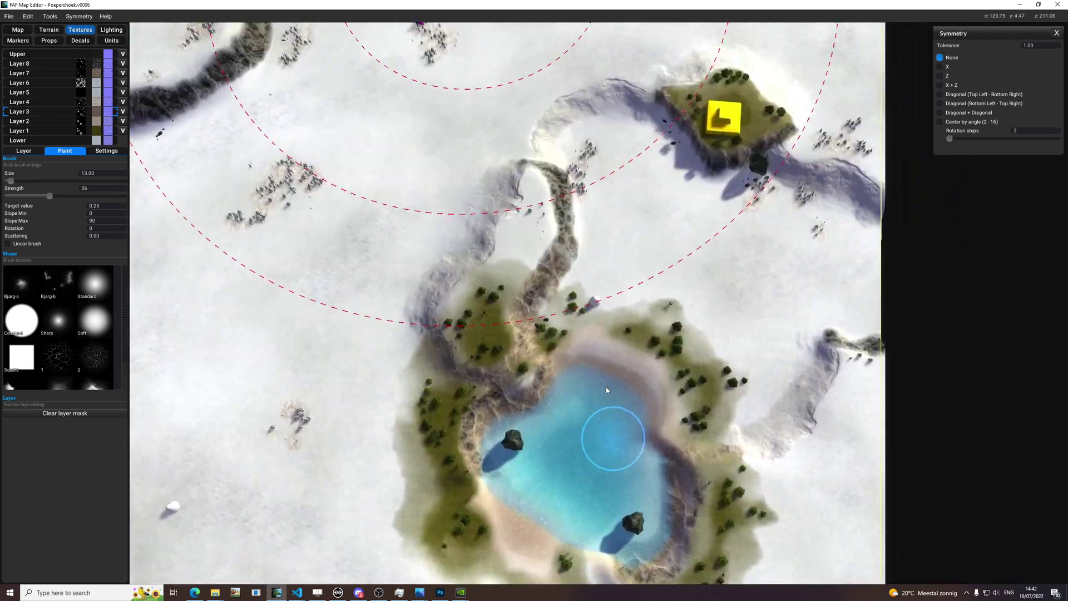
{"action": "scroll", "coordinate": [585, 266], "scroll_direction": "down", "scroll_amount": 3}
{"action": "scroll", "coordinate": [549, 267], "scroll_direction": "up", "scroll_amount": 6}
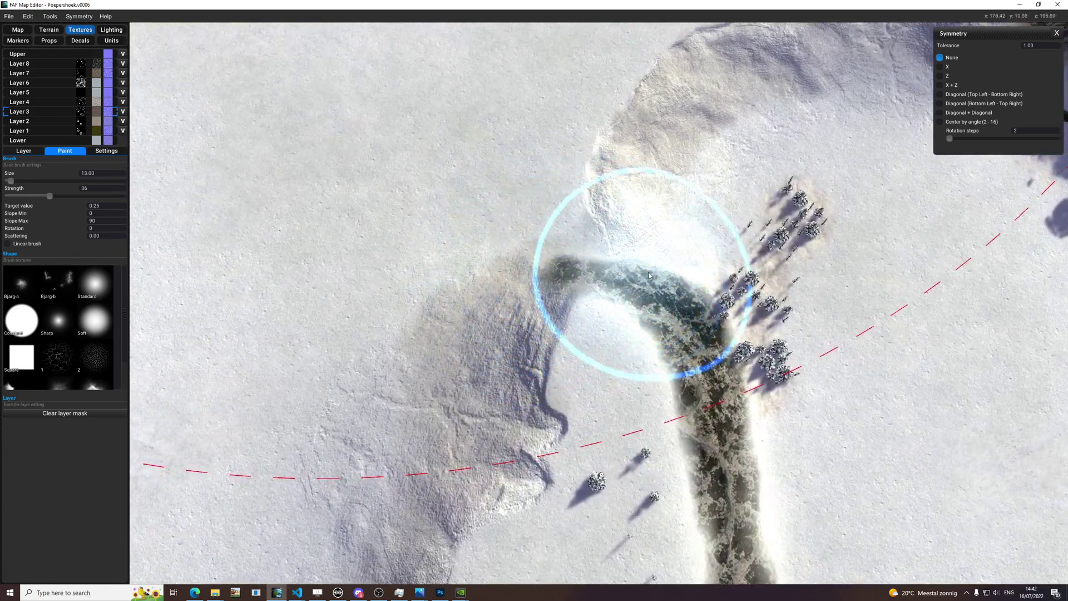
{"action": "scroll", "coordinate": [649, 274], "scroll_direction": "down", "scroll_amount": 5}
{"action": "key", "text": "ctrl+s"}
{"action": "middle_click_drag", "start_coordinate": [912, 318], "coordinate": [756, 308]}
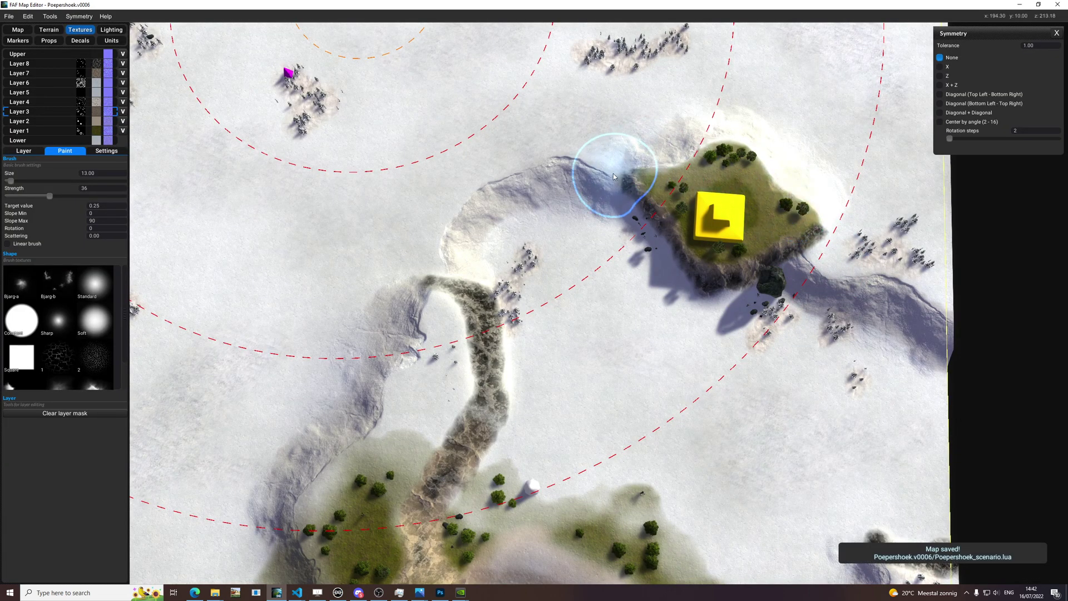
Survey the whole map from overhead and low angles, examining the terrain texturing out to the snowy corner
{"action": "scroll", "coordinate": [614, 176], "scroll_direction": "down", "scroll_amount": 5}
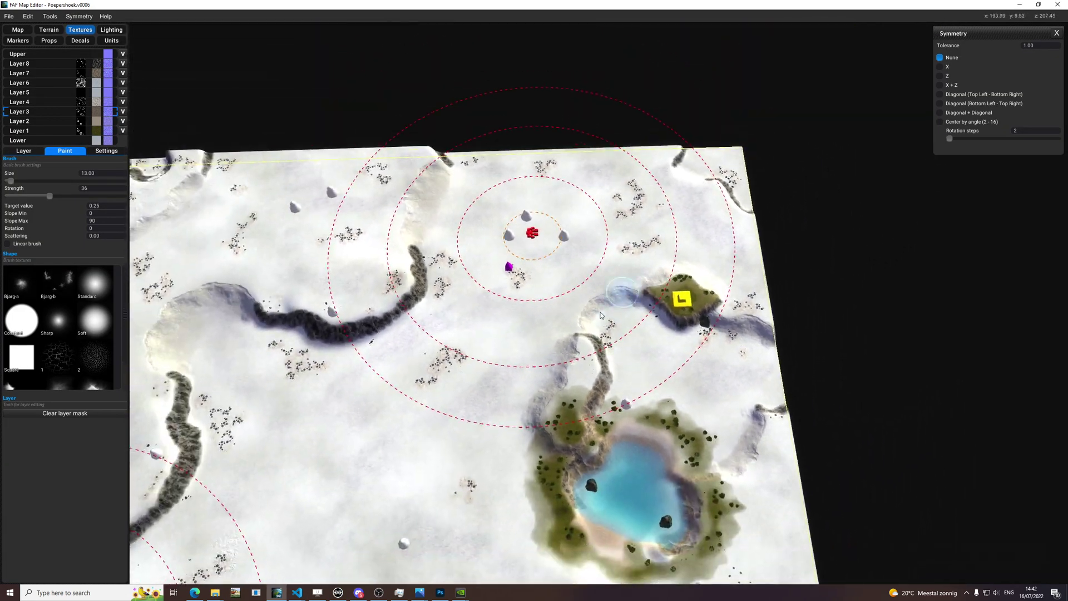
{"action": "middle_click_drag", "start_coordinate": [605, 312], "coordinate": [683, 139]}
{"action": "middle_click_drag", "start_coordinate": [542, 322], "coordinate": [679, 255]}
{"action": "middle_click_drag", "start_coordinate": [489, 309], "coordinate": [638, 288]}
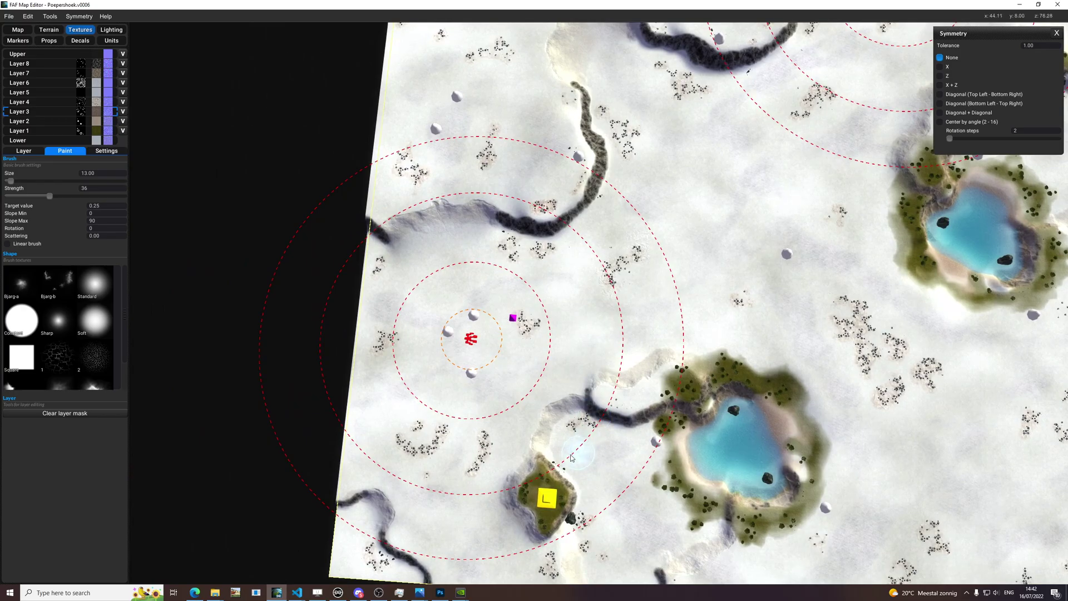
{"action": "scroll", "coordinate": [573, 456], "scroll_direction": "up", "scroll_amount": 10}
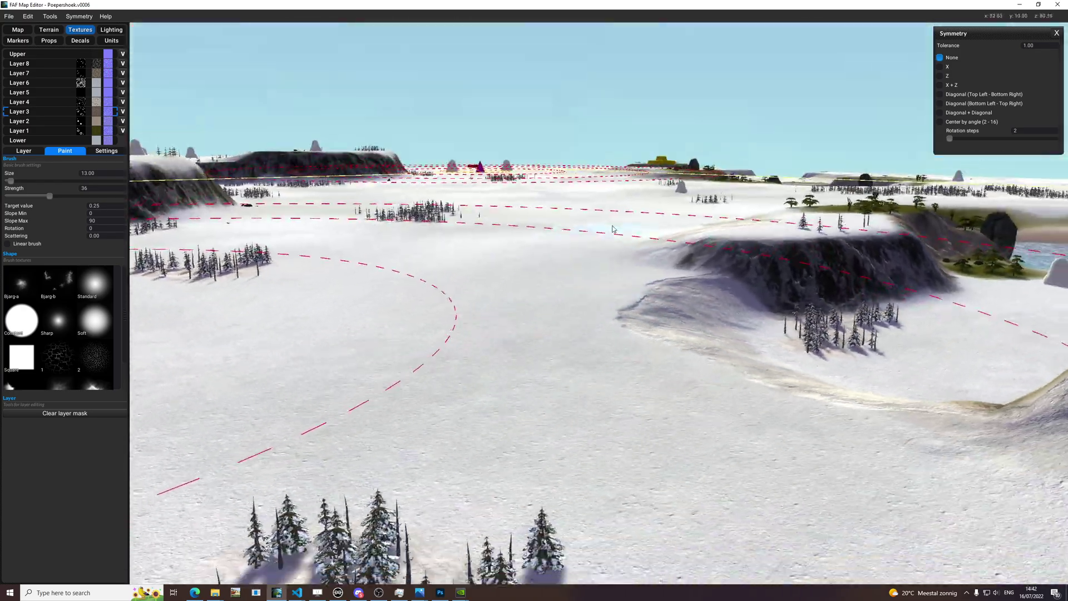
{"action": "scroll", "coordinate": [613, 229], "scroll_direction": "down", "scroll_amount": 6}
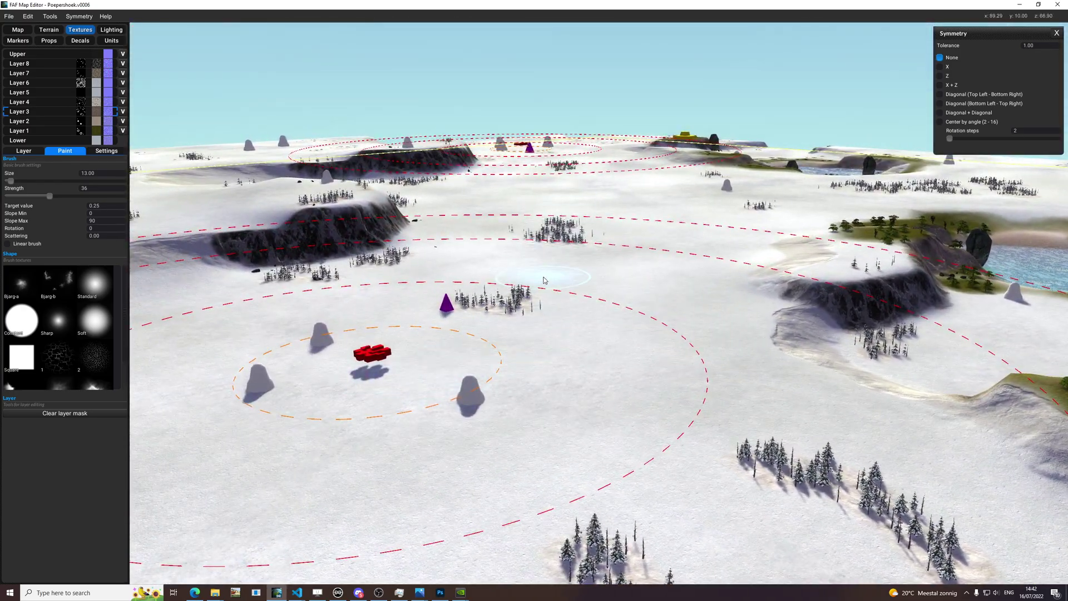
{"action": "scroll", "coordinate": [544, 279], "scroll_direction": "down", "scroll_amount": 5}
{"action": "scroll", "coordinate": [615, 339], "scroll_direction": "up", "scroll_amount": 6}
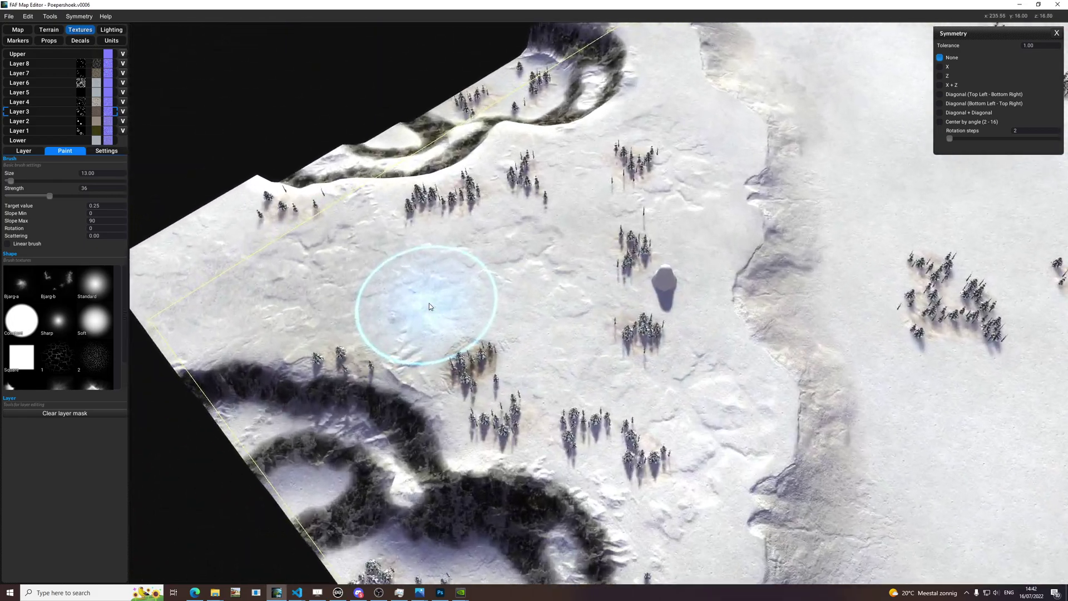
{"action": "scroll", "coordinate": [439, 340], "scroll_direction": "down", "scroll_amount": 2}
{"action": "scroll", "coordinate": [751, 245], "scroll_direction": "up", "scroll_amount": 4}
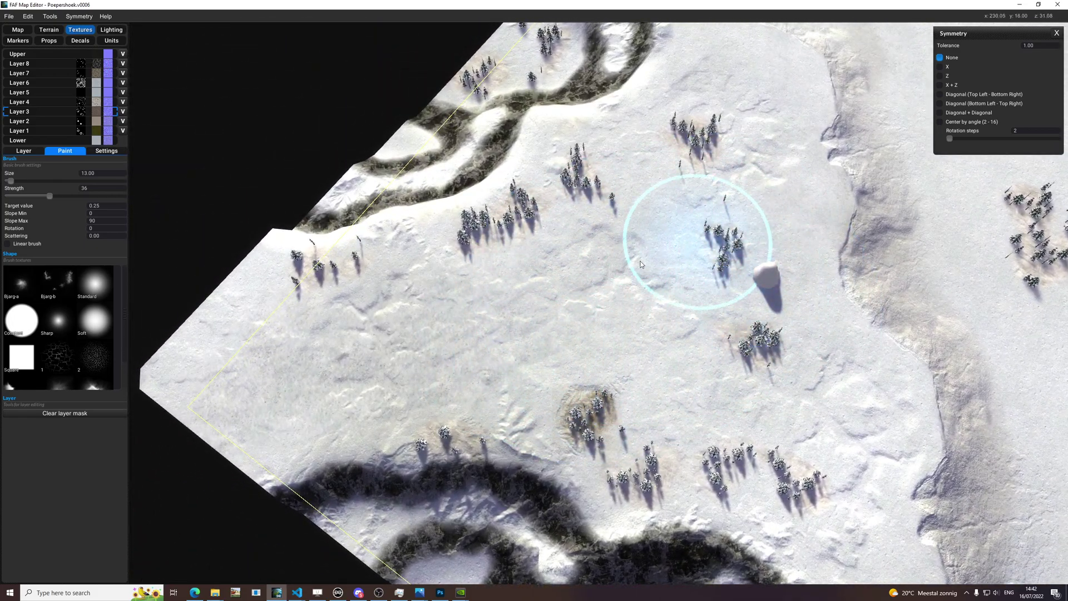
Examine the snowy corner and the eroded slopes and cliffs beside it from overhead
{"action": "scroll", "coordinate": [671, 349], "scroll_direction": "down", "scroll_amount": 3}
{"action": "scroll", "coordinate": [688, 349], "scroll_direction": "up", "scroll_amount": 4}
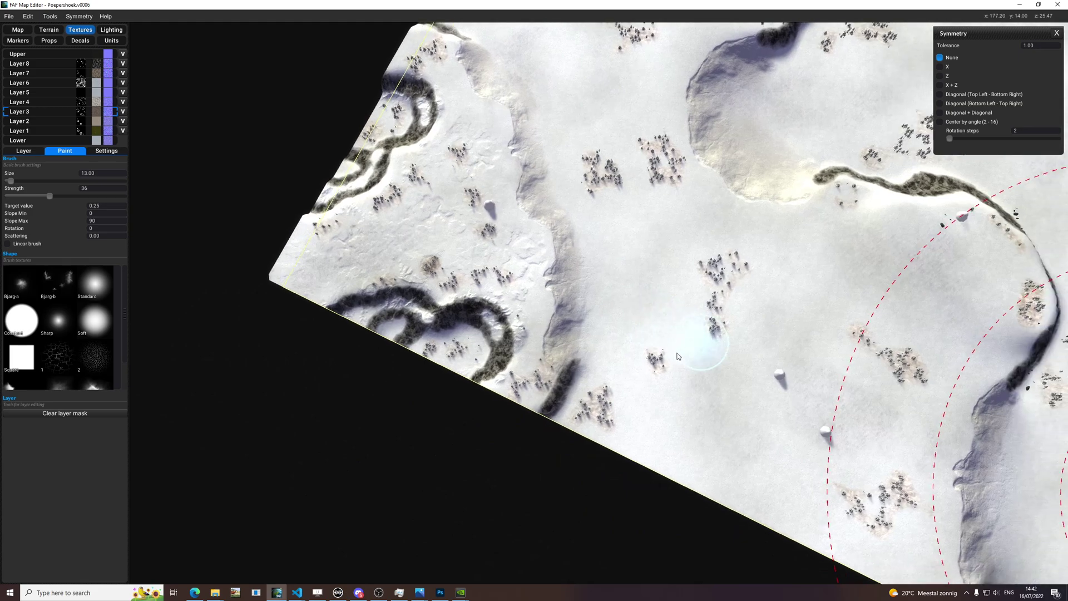
{"action": "scroll", "coordinate": [562, 317], "scroll_direction": "up", "scroll_amount": 3}
{"action": "scroll", "coordinate": [583, 302], "scroll_direction": "down", "scroll_amount": 3}
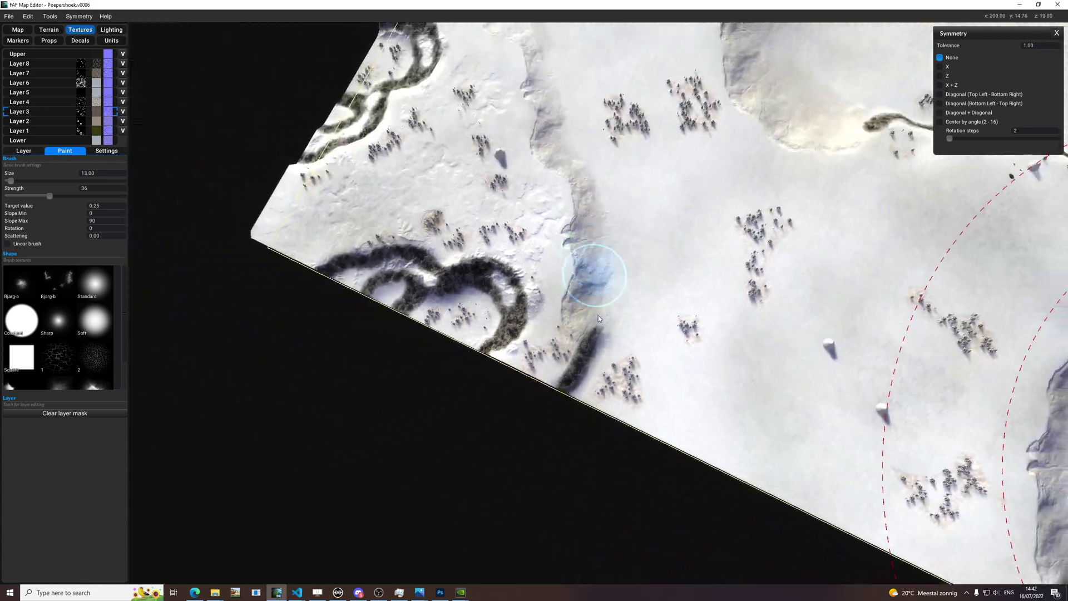
{"action": "scroll", "coordinate": [584, 267], "scroll_direction": "up", "scroll_amount": 1}
{"action": "mouse_move", "coordinate": [586, 200]}
{"action": "middle_mouse_down"}
{"action": "mouse_move", "coordinate": [640, 256]}
{"action": "mouse_move", "coordinate": [740, 293]}
{"action": "mouse_move", "coordinate": [722, 299]}
{"action": "middle_mouse_up"}
{"action": "mouse_move", "coordinate": [722, 296]}
{"action": "right_mouse_down"}
{"action": "mouse_move", "coordinate": [573, 292]}
{"action": "mouse_move", "coordinate": [623, 239]}
{"action": "mouse_move", "coordinate": [639, 305]}
{"action": "mouse_move", "coordinate": [684, 310]}
{"action": "mouse_move", "coordinate": [673, 316]}
{"action": "right_mouse_up"}
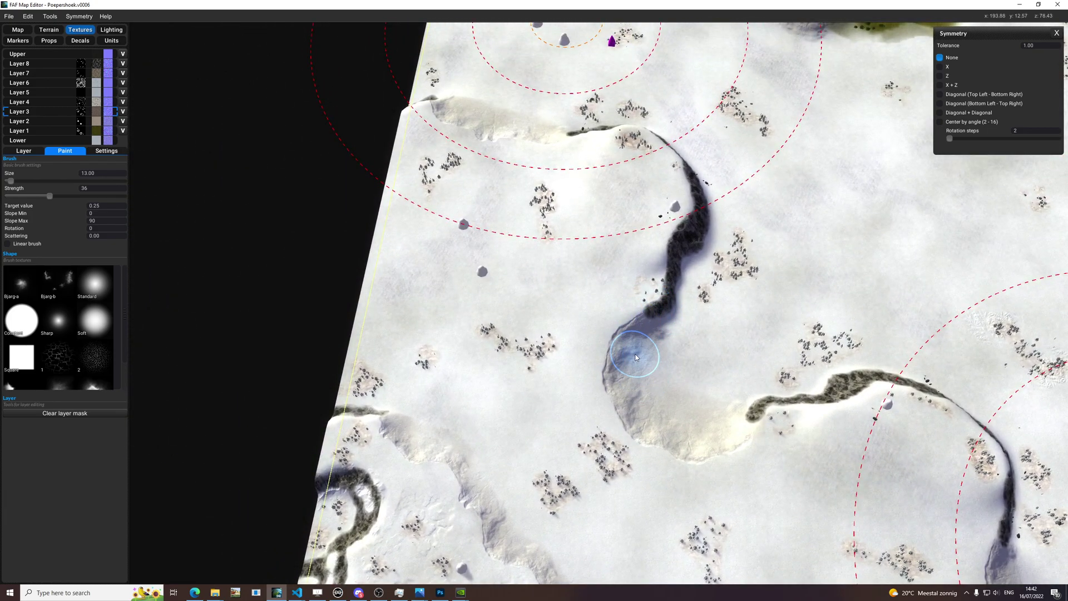
{"action": "middle_click_drag", "start_coordinate": [634, 357], "coordinate": [480, 331]}
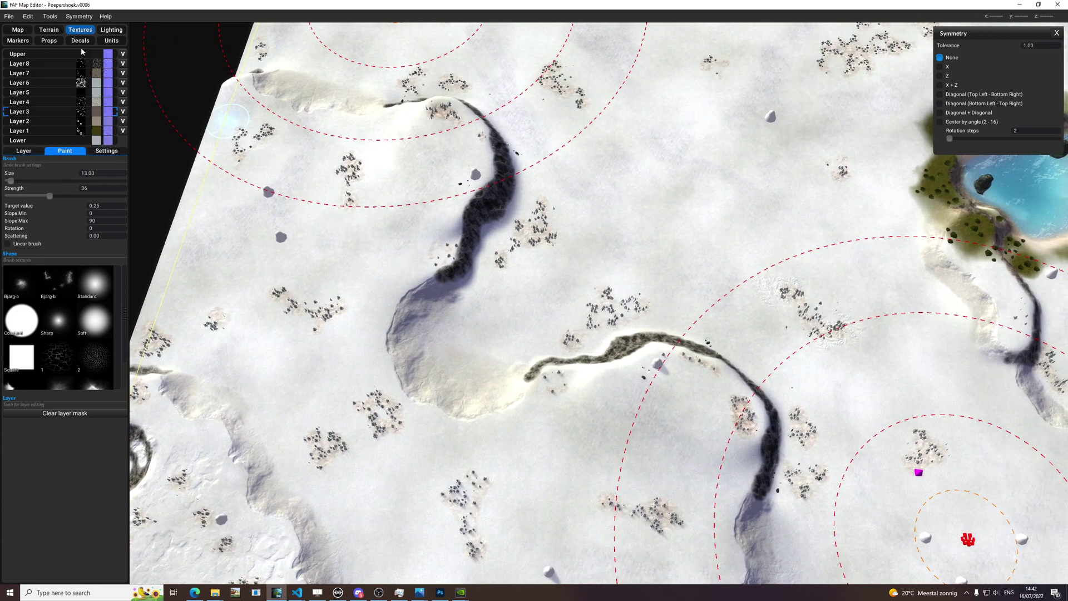
Switch to decal editing and inspect the slope between the lake and the grassy plateau from overhead and low angles
{"action": "left_click", "coordinate": [81, 40]}
{"action": "scroll", "coordinate": [569, 345], "scroll_direction": "down", "scroll_amount": 5}
{"action": "scroll", "coordinate": [548, 347], "scroll_direction": "up", "scroll_amount": 4}
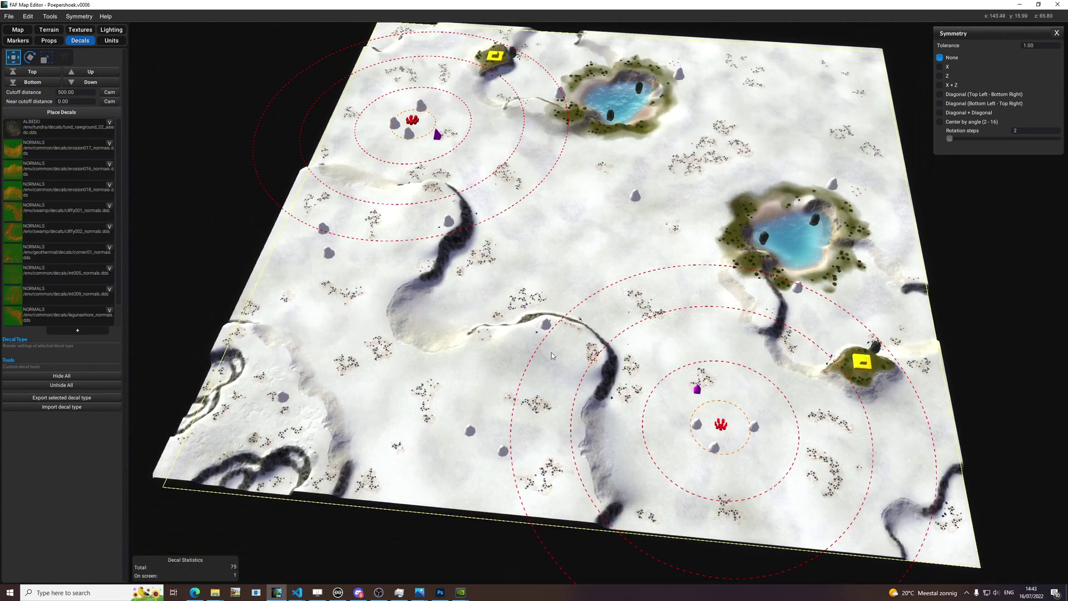
{"action": "middle_click_drag", "start_coordinate": [548, 412], "coordinate": [527, 378]}
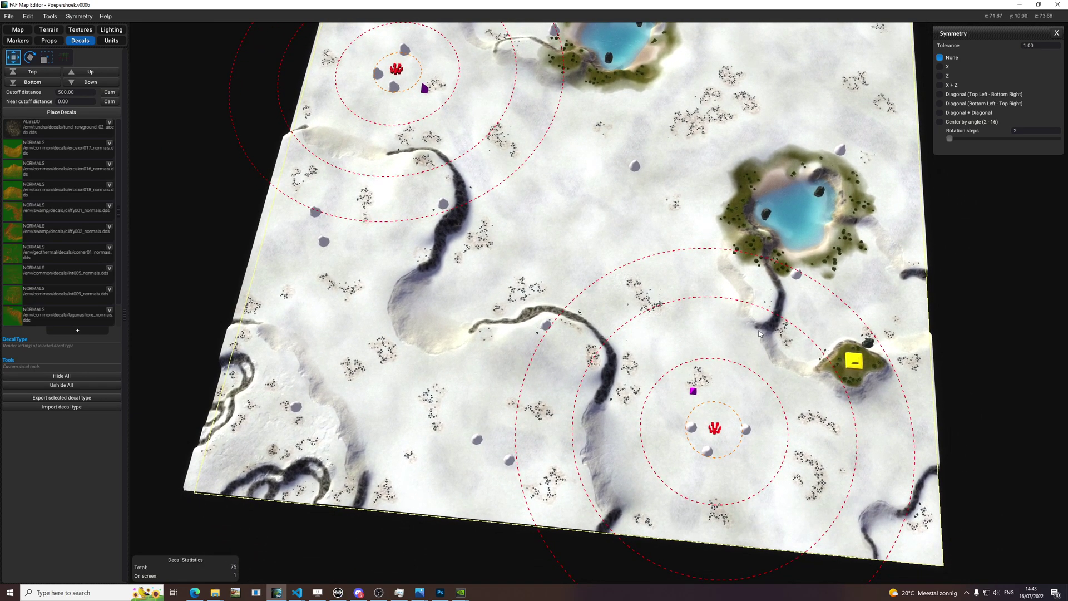
{"action": "scroll", "coordinate": [757, 334], "scroll_direction": "up", "scroll_amount": 6}
{"action": "scroll", "coordinate": [693, 313], "scroll_direction": "down", "scroll_amount": 2}
{"action": "key", "text": "space"}
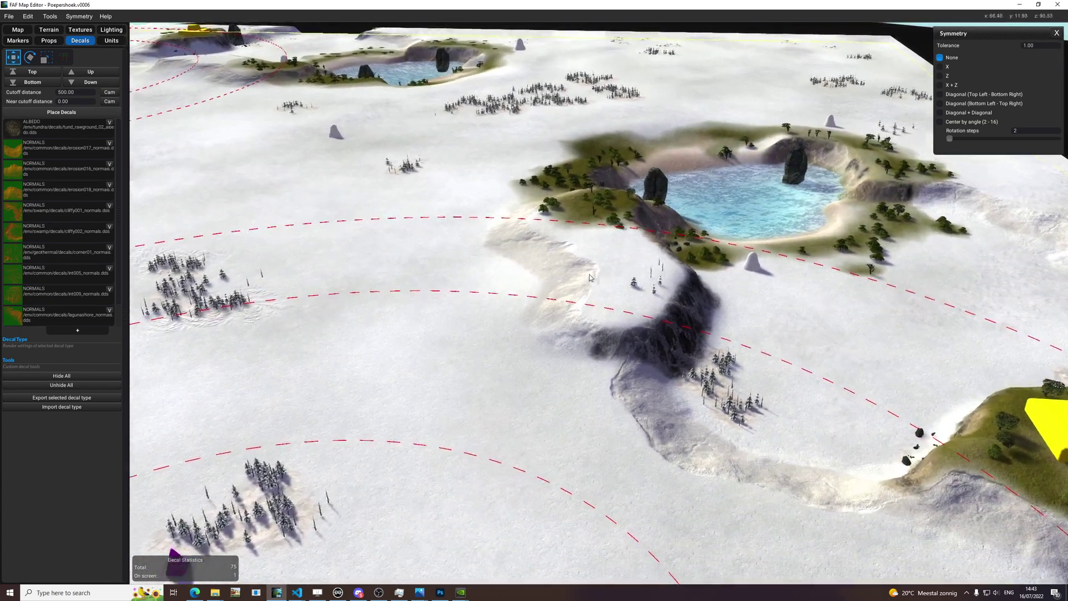
{"action": "scroll", "coordinate": [590, 276], "scroll_direction": "up", "scroll_amount": 3}
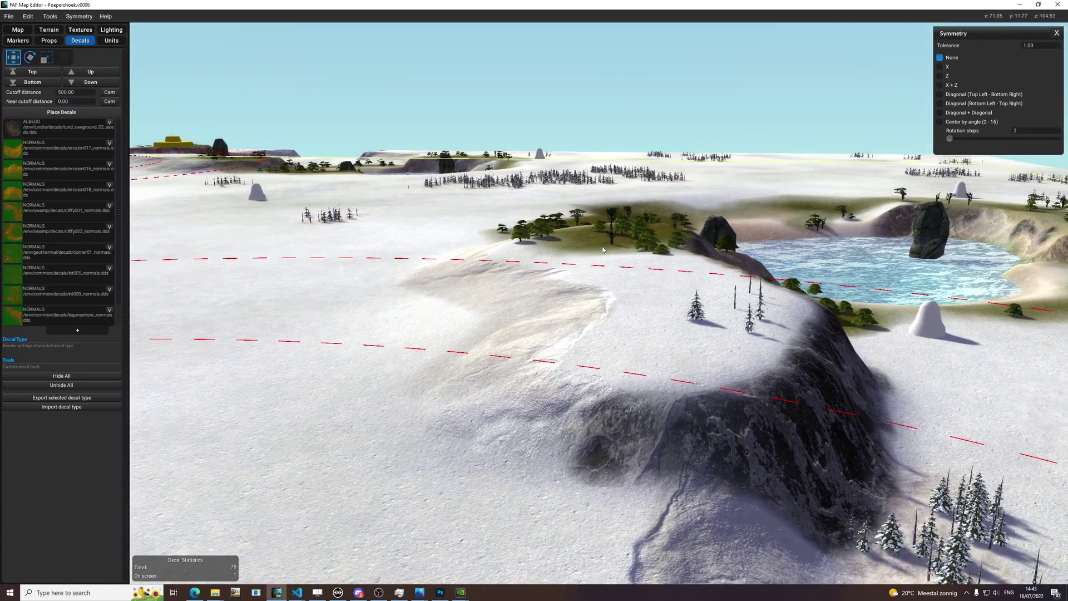
{"action": "scroll", "coordinate": [590, 250], "scroll_direction": "down", "scroll_amount": 6}
{"action": "scroll", "coordinate": [595, 239], "scroll_direction": "up", "scroll_amount": 3}
{"action": "key", "text": "space"}
{"action": "scroll", "coordinate": [865, 234], "scroll_direction": "down", "scroll_amount": 5}
{"action": "scroll", "coordinate": [648, 288], "scroll_direction": "up", "scroll_amount": 3}
Examine the first grassy plateau, its neighbouring lake and the connecting slopes from overhead
{"action": "middle_click_drag", "start_coordinate": [692, 366], "coordinate": [730, 452]}
{"action": "middle_click_drag", "start_coordinate": [489, 71], "coordinate": [492, 172]}
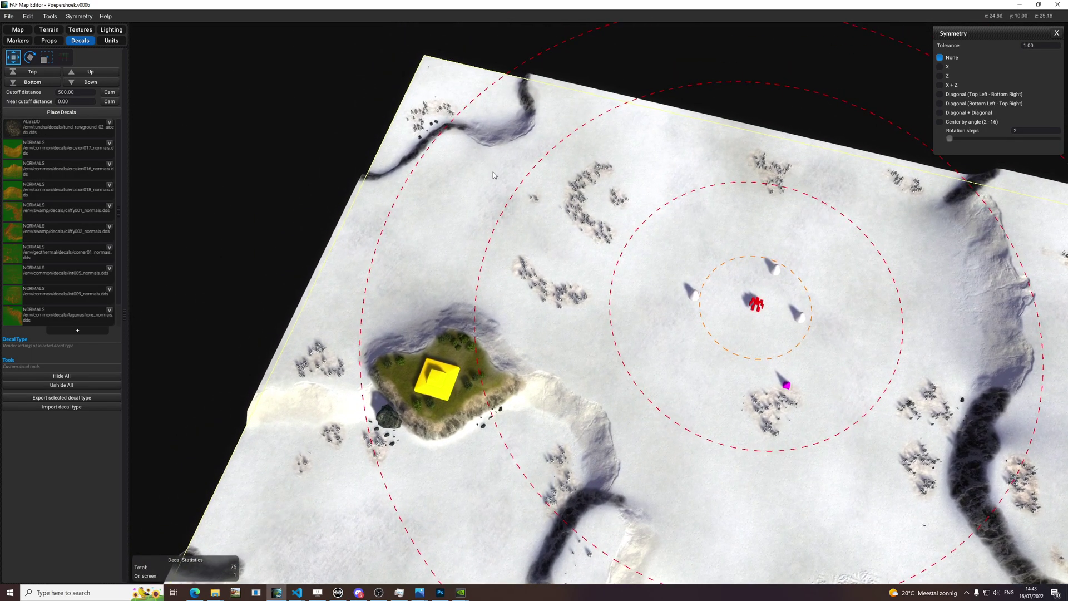
{"action": "middle_click_drag", "start_coordinate": [576, 320], "coordinate": [560, 184]}
{"action": "middle_click_drag", "start_coordinate": [514, 486], "coordinate": [497, 77]}
{"action": "middle_click_drag", "start_coordinate": [481, 256], "coordinate": [542, 357]}
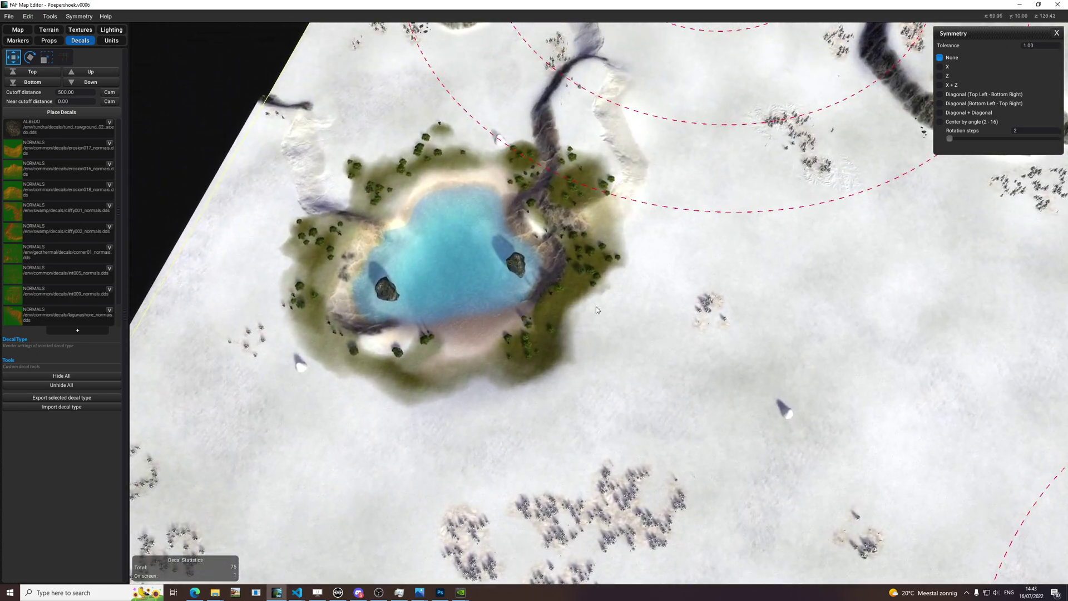
{"action": "middle_click_drag", "start_coordinate": [585, 299], "coordinate": [658, 210]}
{"action": "middle_click_drag", "start_coordinate": [620, 258], "coordinate": [779, 362]}
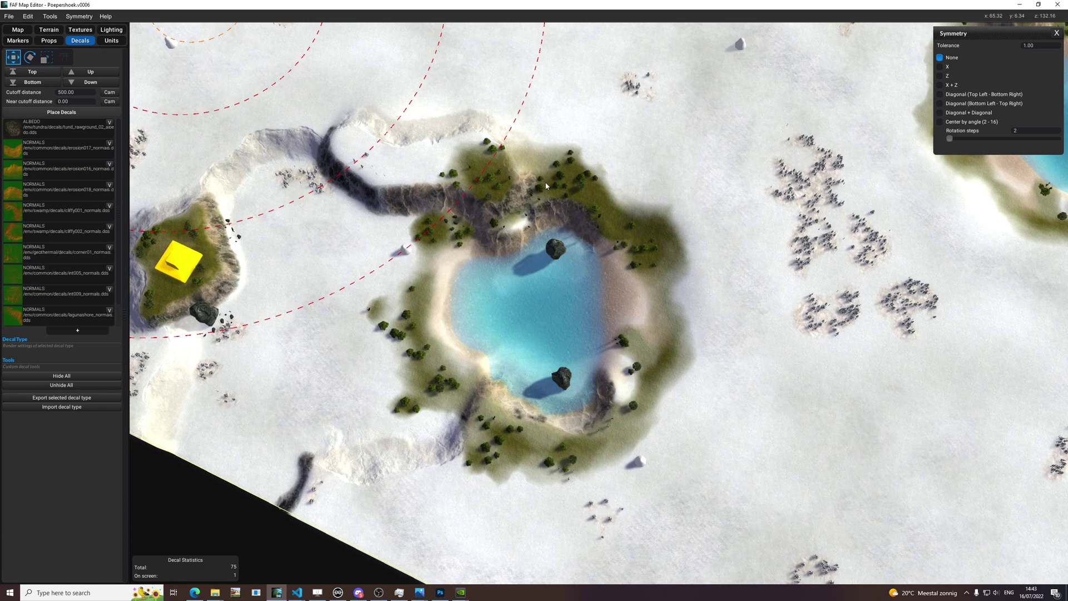
{"action": "middle_click_drag", "start_coordinate": [532, 224], "coordinate": [654, 311]}
Examine the opposite plateau and lake from a low angle and review the whole map from above
{"action": "scroll", "coordinate": [656, 310], "scroll_direction": "down", "scroll_amount": 8}
{"action": "scroll", "coordinate": [770, 284], "scroll_direction": "up", "scroll_amount": 9}
{"action": "middle_click_drag", "start_coordinate": [770, 284], "coordinate": [471, 338]}
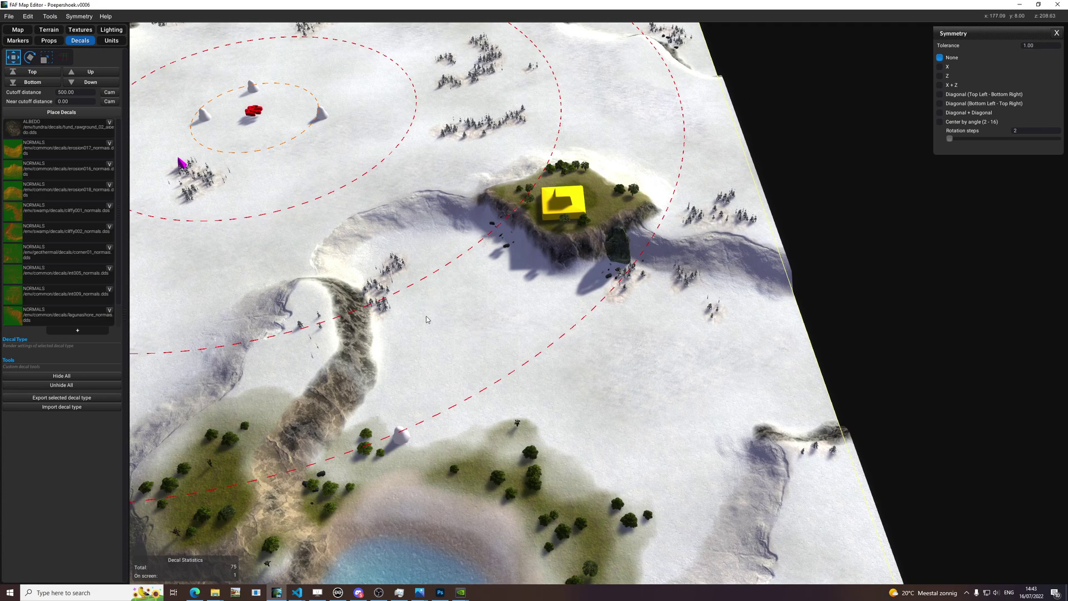
{"action": "scroll", "coordinate": [669, 407], "scroll_direction": "down", "scroll_amount": 5}
{"action": "middle_click_drag", "start_coordinate": [571, 364], "coordinate": [693, 326]}
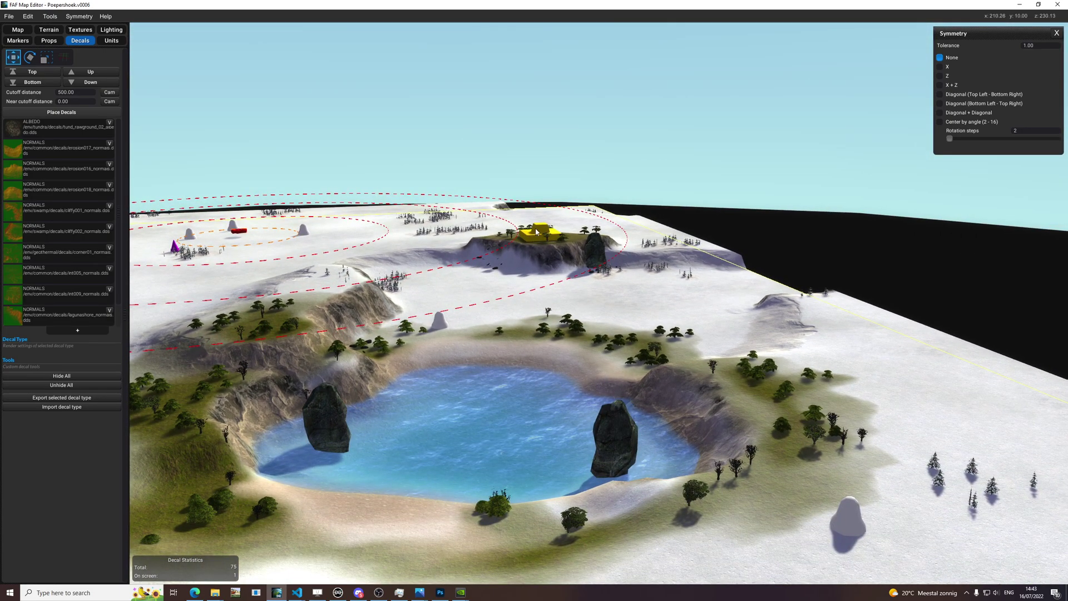
{"action": "middle_click_drag", "start_coordinate": [482, 382], "coordinate": [540, 400]}
{"action": "scroll", "coordinate": [590, 338], "scroll_direction": "up", "scroll_amount": 5}
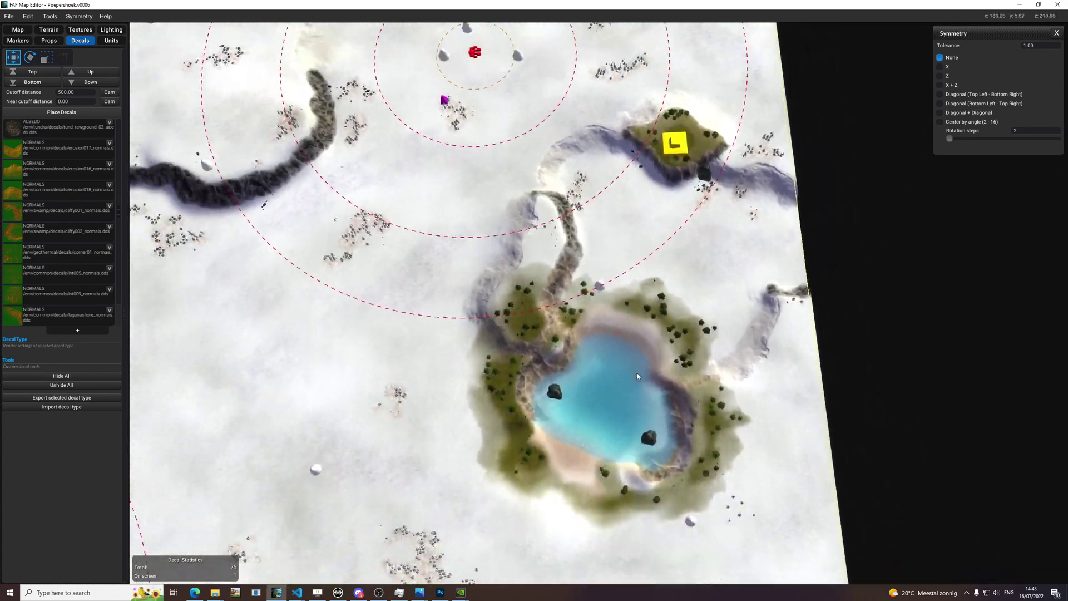
{"action": "scroll", "coordinate": [637, 371], "scroll_direction": "down", "scroll_amount": 8}
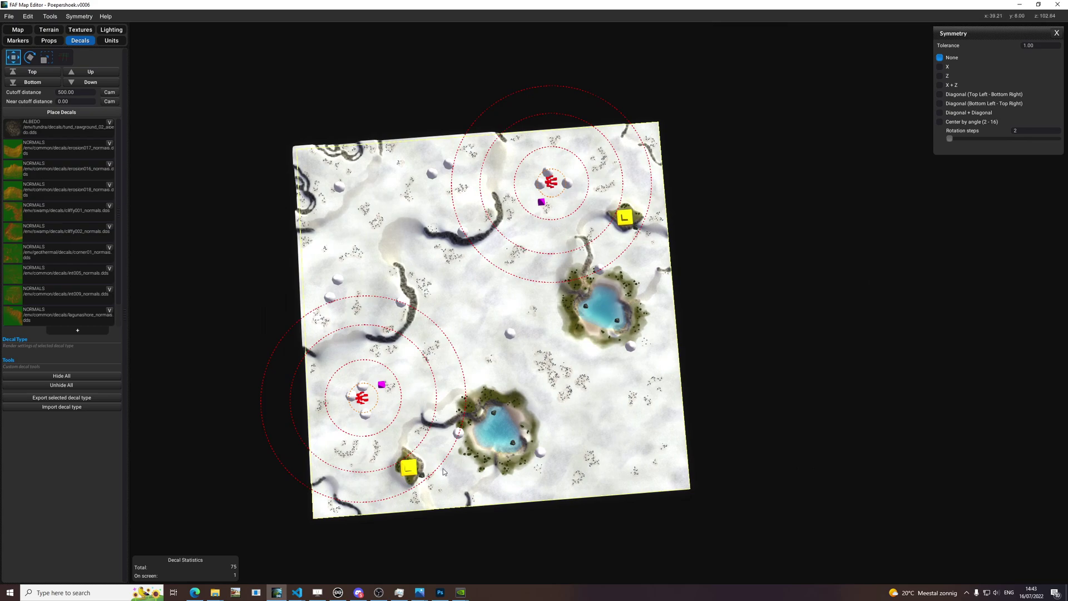
{"action": "scroll", "coordinate": [505, 234], "scroll_direction": "up", "scroll_amount": 10}
{"action": "scroll", "coordinate": [482, 259], "scroll_direction": "down", "scroll_amount": 6}
{"action": "scroll", "coordinate": [482, 259], "scroll_direction": "up", "scroll_amount": 3}
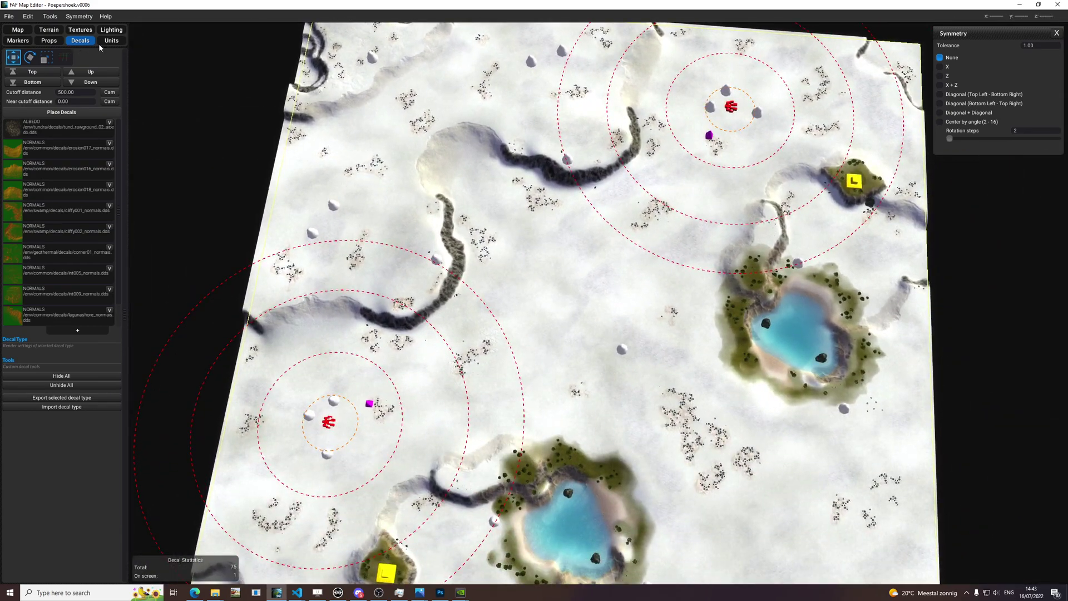
Save the map, set the cutoff distance of all decals across it to 2000, and clear the selection
{"action": "scroll", "coordinate": [765, 159], "scroll_direction": "down", "scroll_amount": 5}
{"action": "left_click_drag", "start_coordinate": [819, 118], "coordinate": [369, 517]}
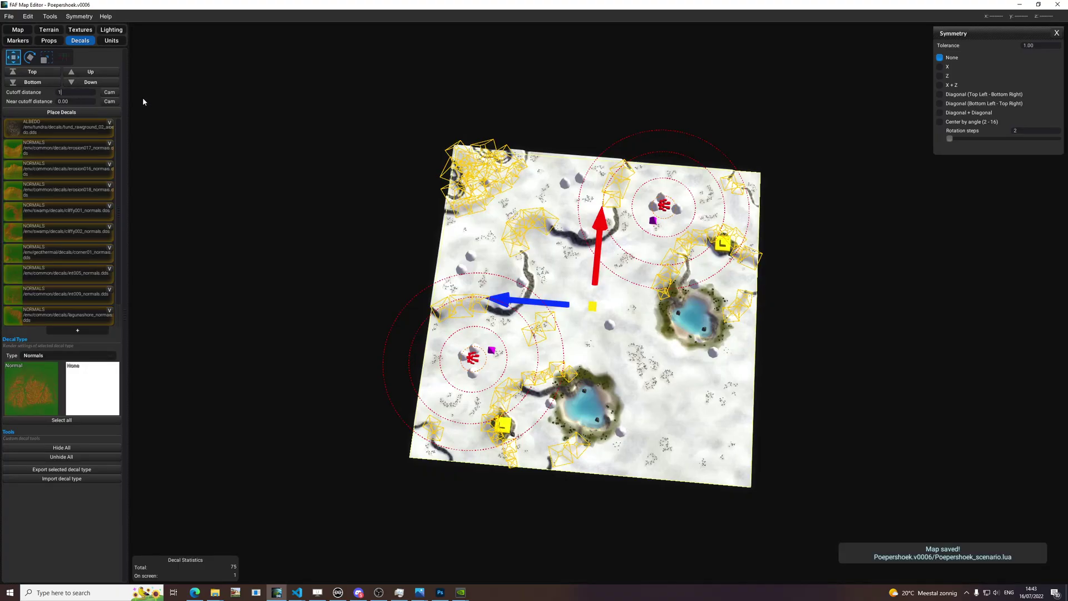
{"action": "type", "text": "2000"}
{"action": "key", "text": "Return"}
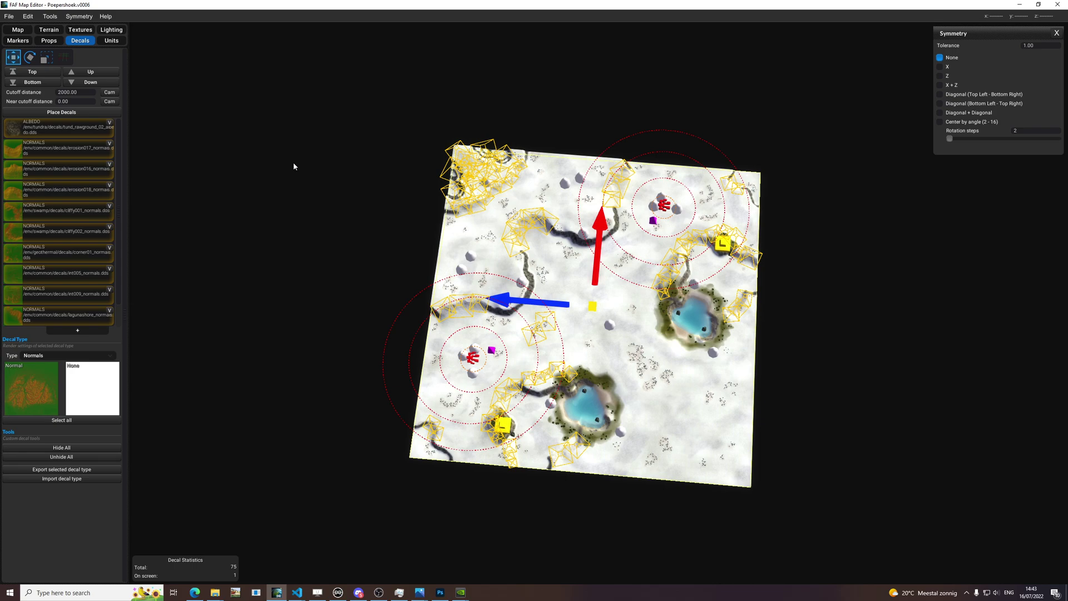
{"action": "left_click", "coordinate": [293, 162]}
{"action": "scroll", "coordinate": [292, 162], "scroll_direction": "up", "scroll_amount": 3}
Render the map with markers as a 1024-pixel PNG into the Poepershoek.v0001 maps folder
{"action": "left_click", "coordinate": [8, 19]}
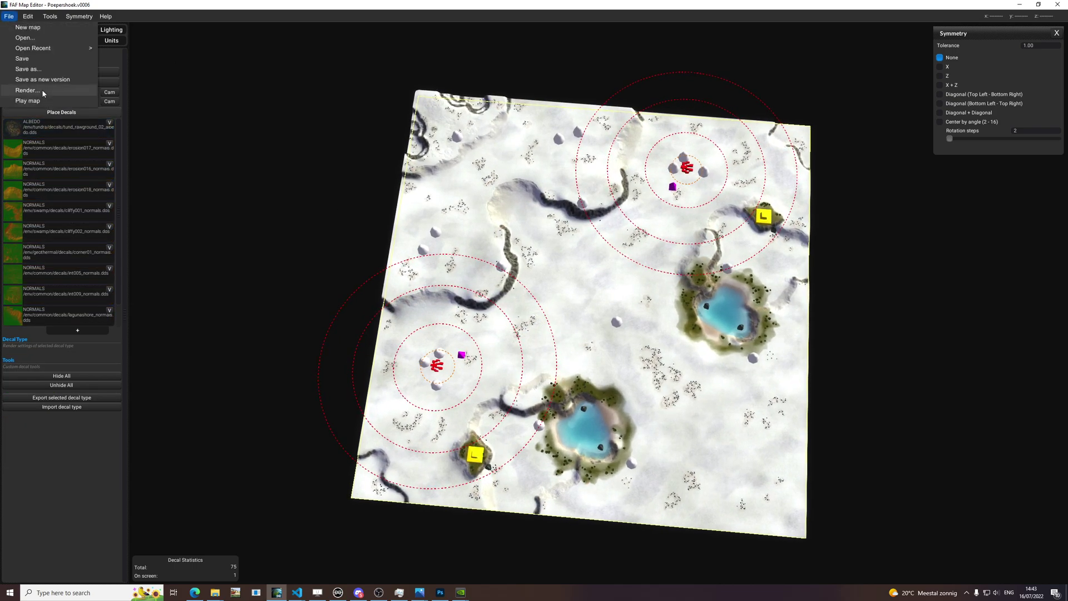
{"action": "left_click", "coordinate": [27, 90]}
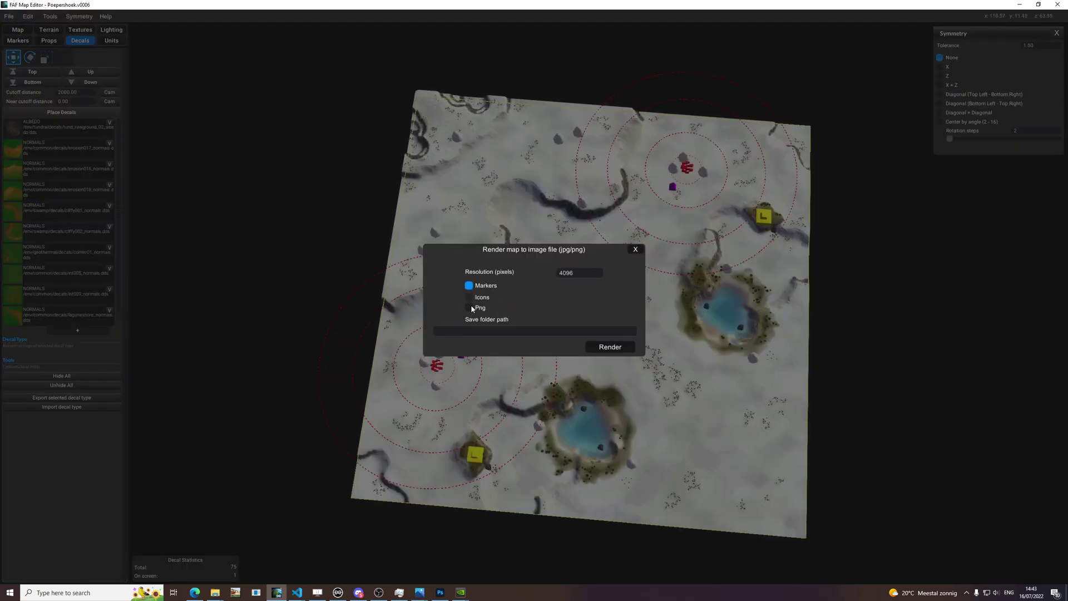
{"action": "key", "text": "alt+Tab"}
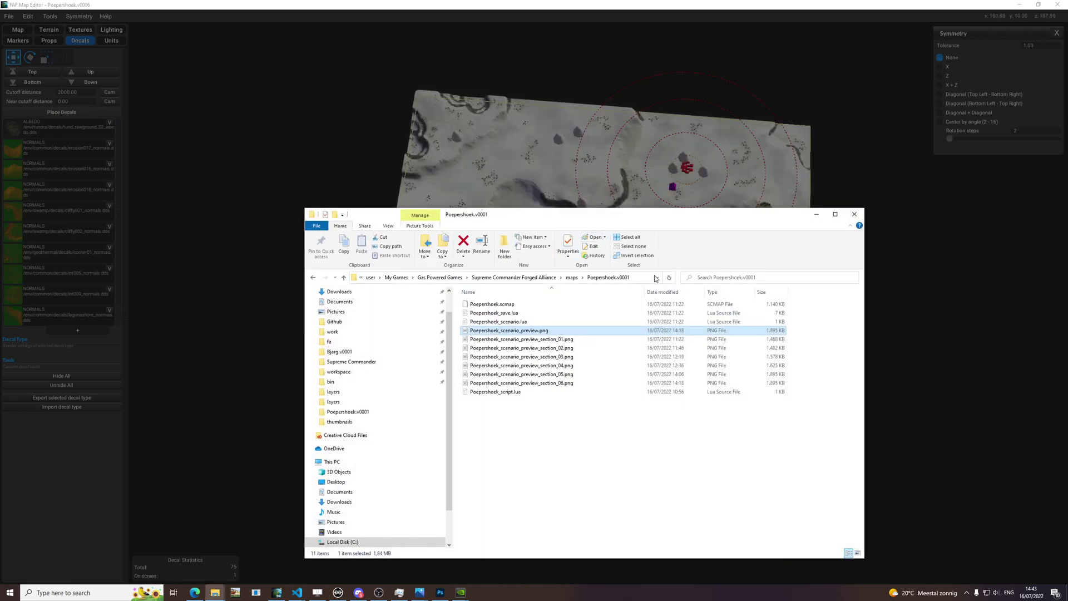
{"action": "left_click", "coordinate": [816, 214]}
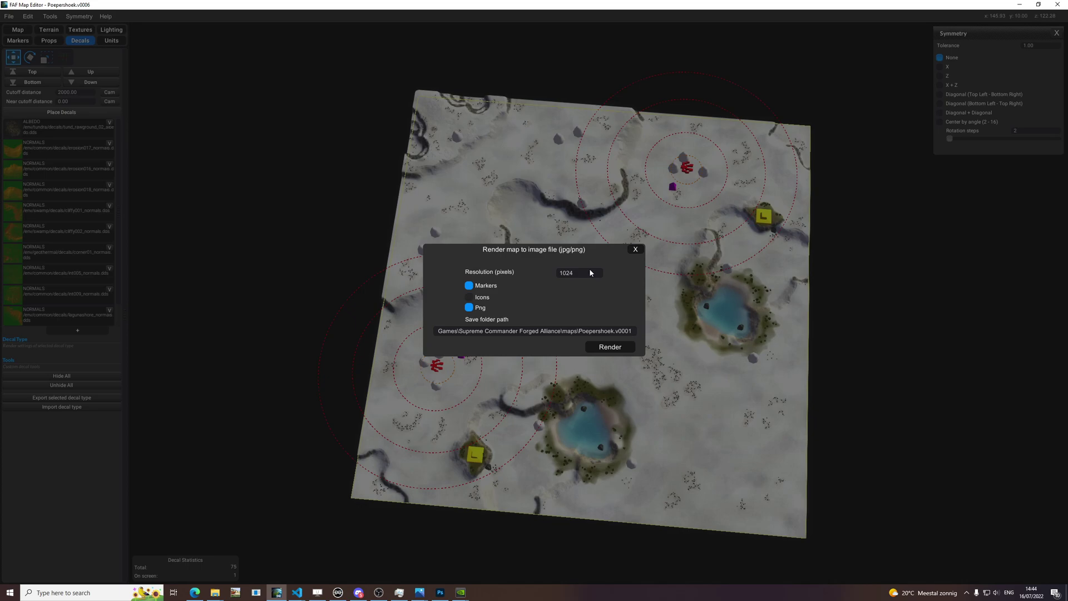
{"action": "left_click", "coordinate": [596, 349]}
Check the rendered preview image in Paint, close it, and rename the file Poepershoek_scenario_preview_section_07.png
{"action": "key", "text": "alt+Tab"}
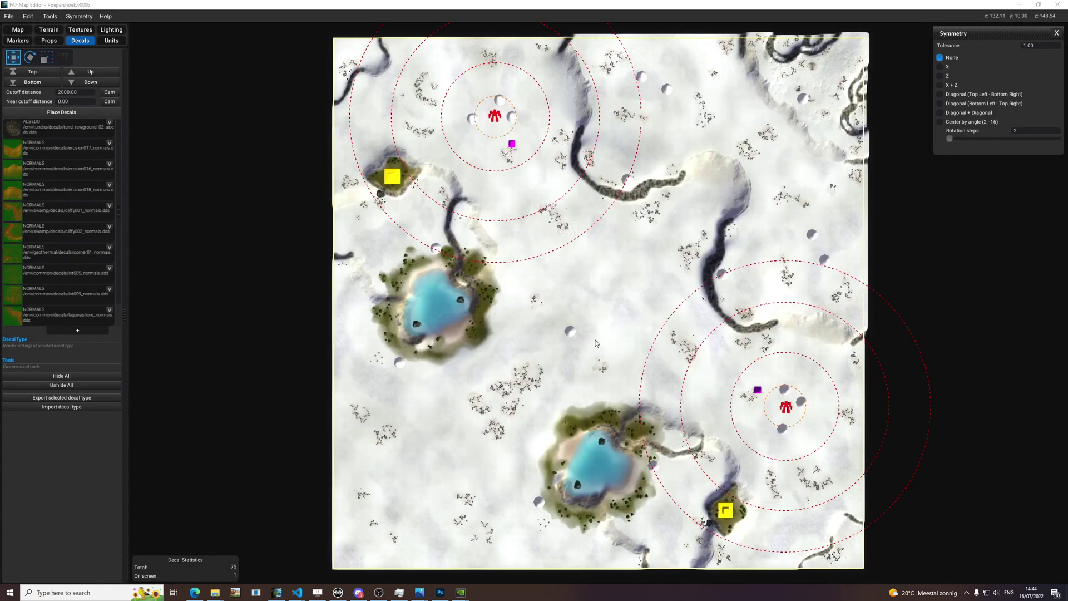
{"action": "left_click_drag", "start_coordinate": [535, 331], "coordinate": [541, 332]}
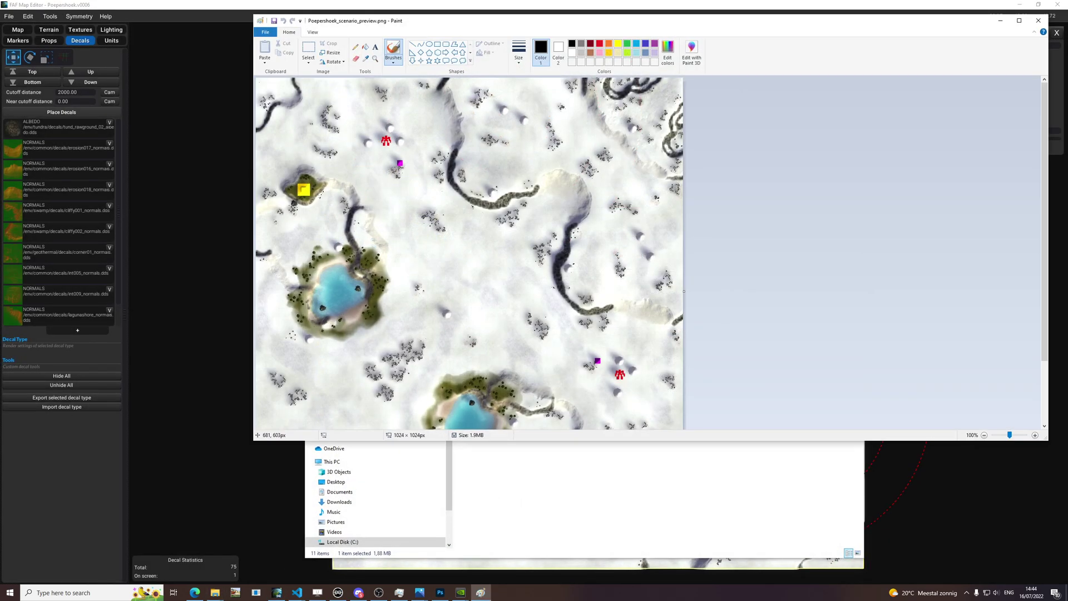
{"action": "left_click", "coordinate": [1038, 22]}
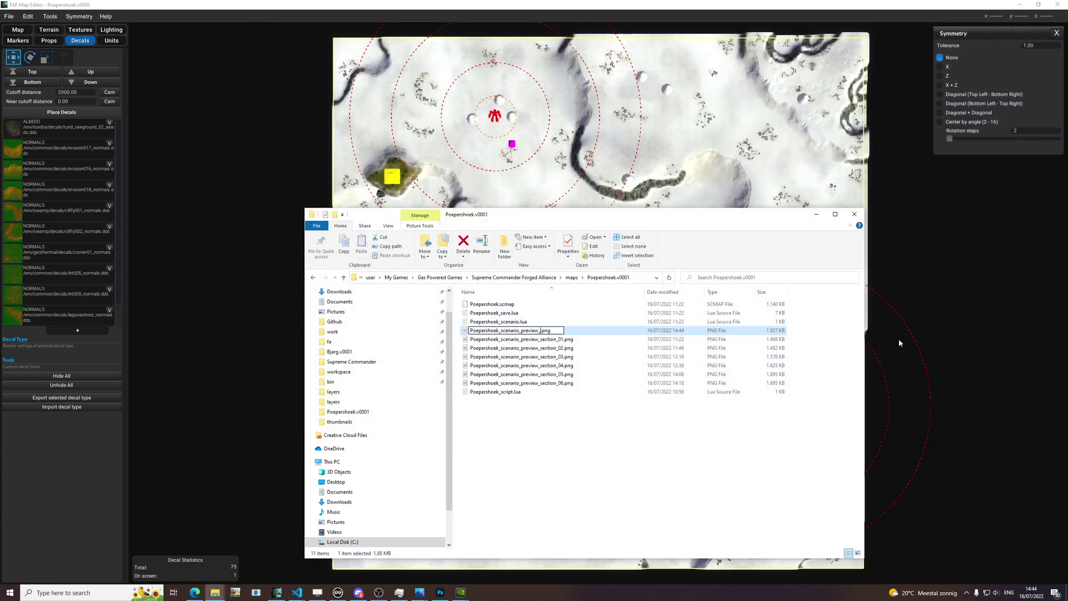
{"action": "type", "text": "7"}
{"action": "key", "text": "Return"}
Open the section 01 preview in the photo viewer and compare the map previews through section 07
{"action": "right_click", "coordinate": [561, 330]}
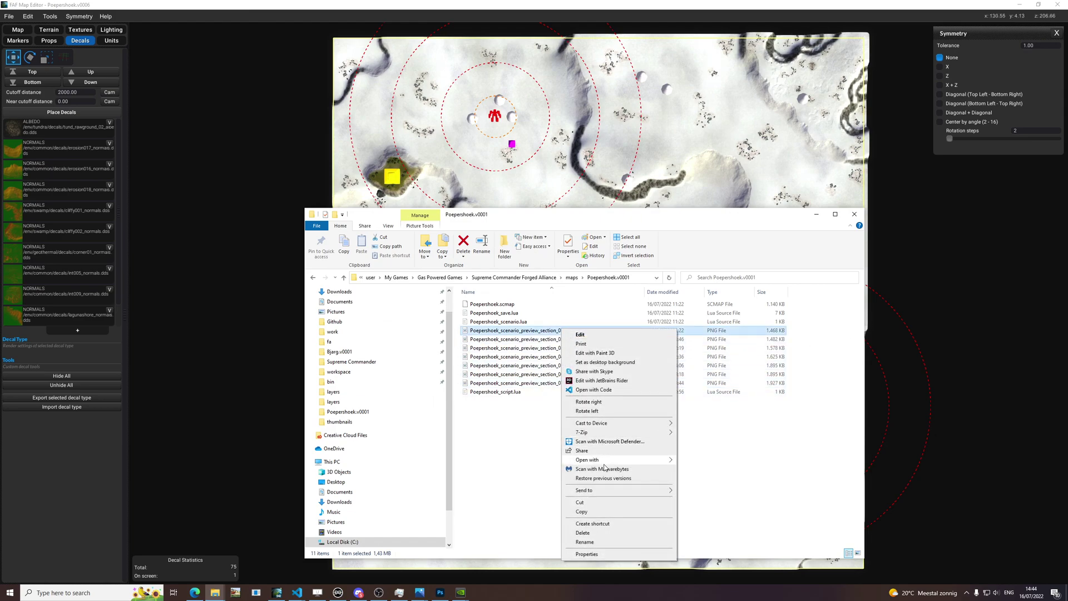
{"action": "mouse_move", "coordinate": [604, 462]}
{"action": "left_click", "coordinate": [702, 516]}
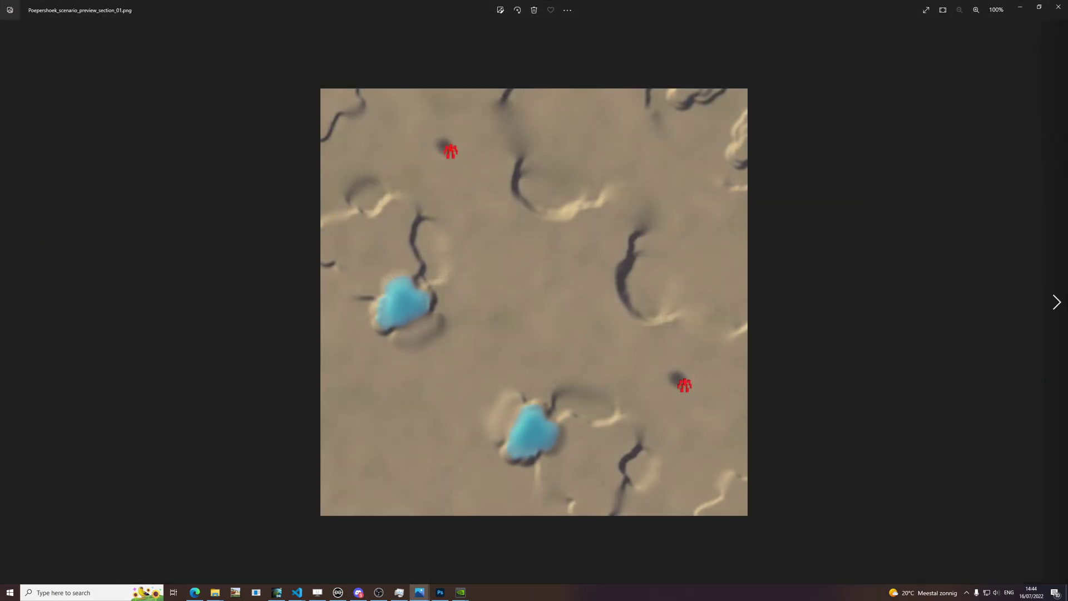
{"action": "left_click", "coordinate": [1051, 312]}
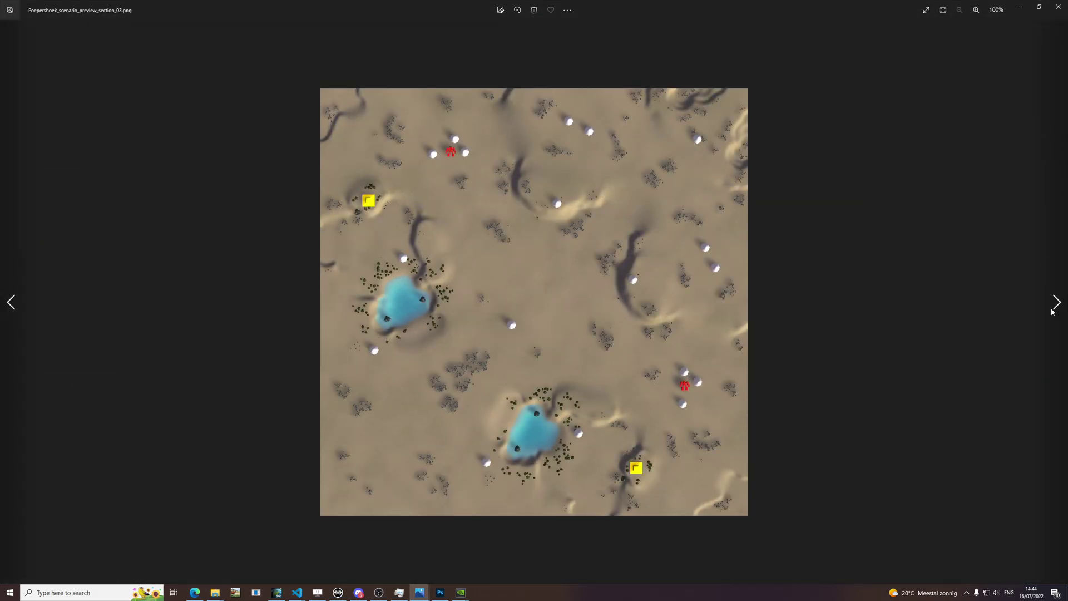
{"action": "left_click", "coordinate": [1051, 312]}
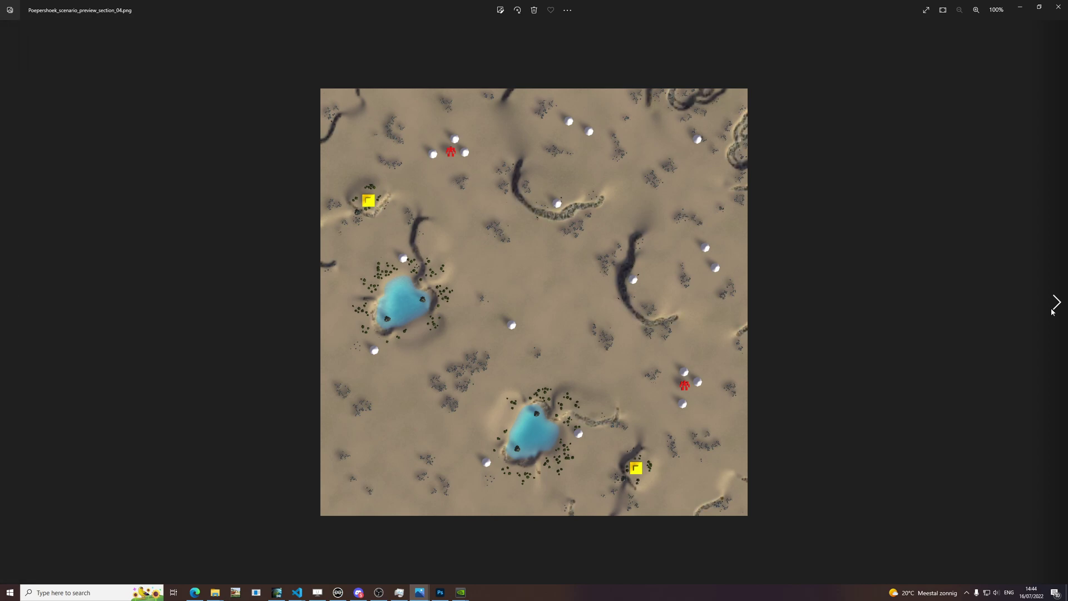
{"action": "left_click", "coordinate": [1051, 311]}
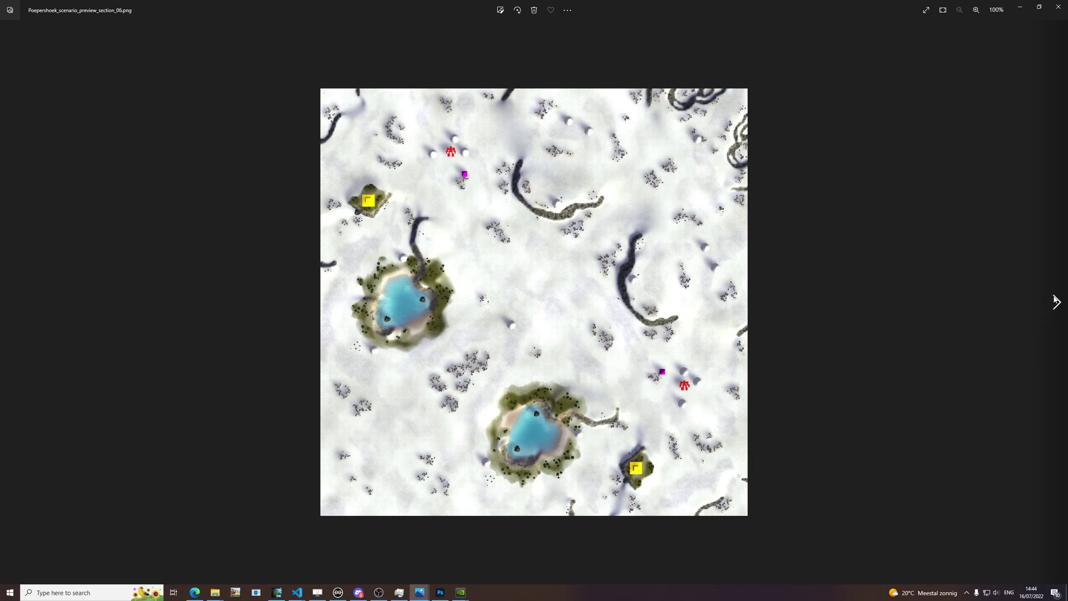
{"action": "left_click", "coordinate": [1055, 301]}
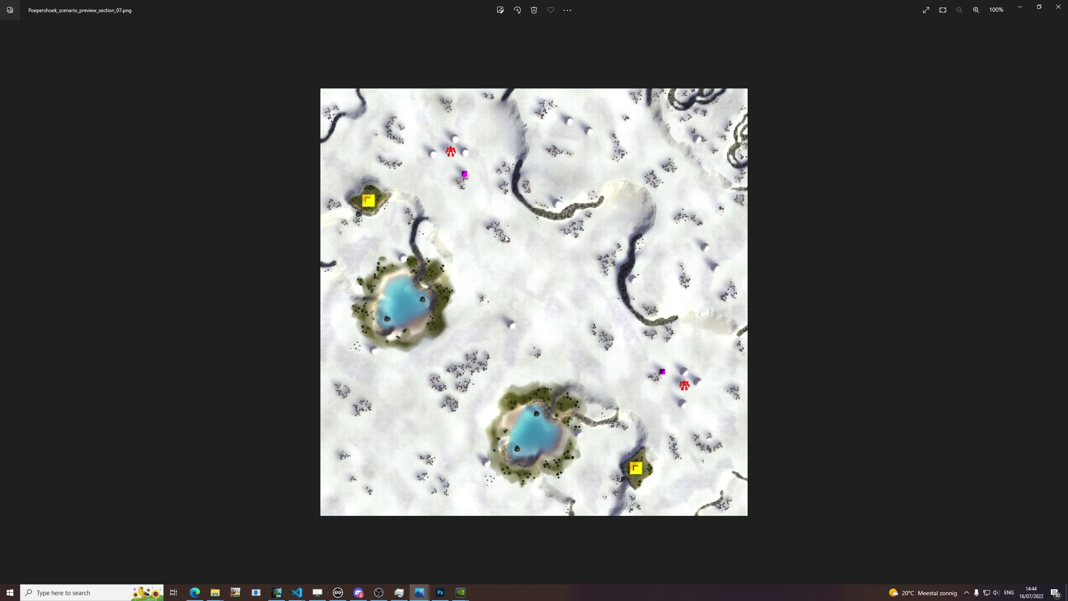
{"action": "left_click", "coordinate": [18, 303]}
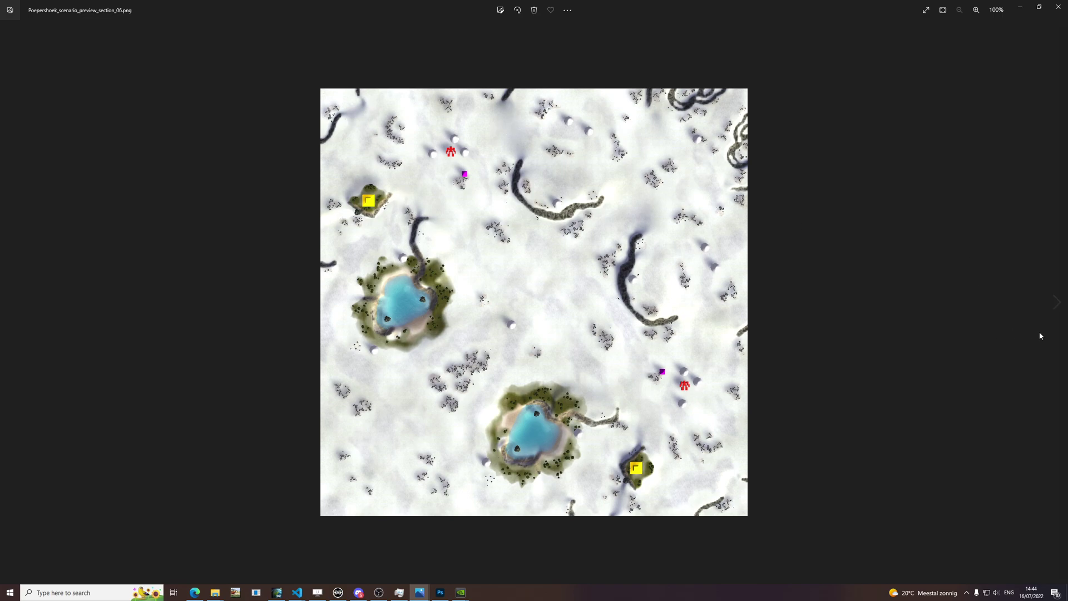
{"action": "left_click", "coordinate": [1052, 311]}
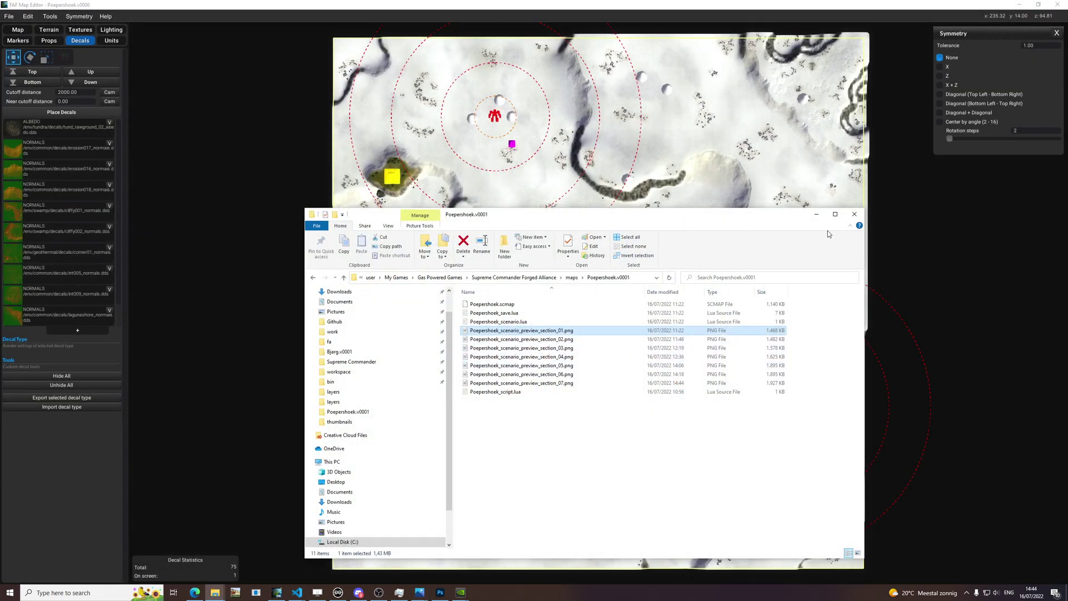
Return to the map editor and look over the start position near the grassy plateau and lake
{"action": "left_click", "coordinate": [817, 215]}
{"action": "scroll", "coordinate": [709, 329], "scroll_direction": "up", "scroll_amount": 5}
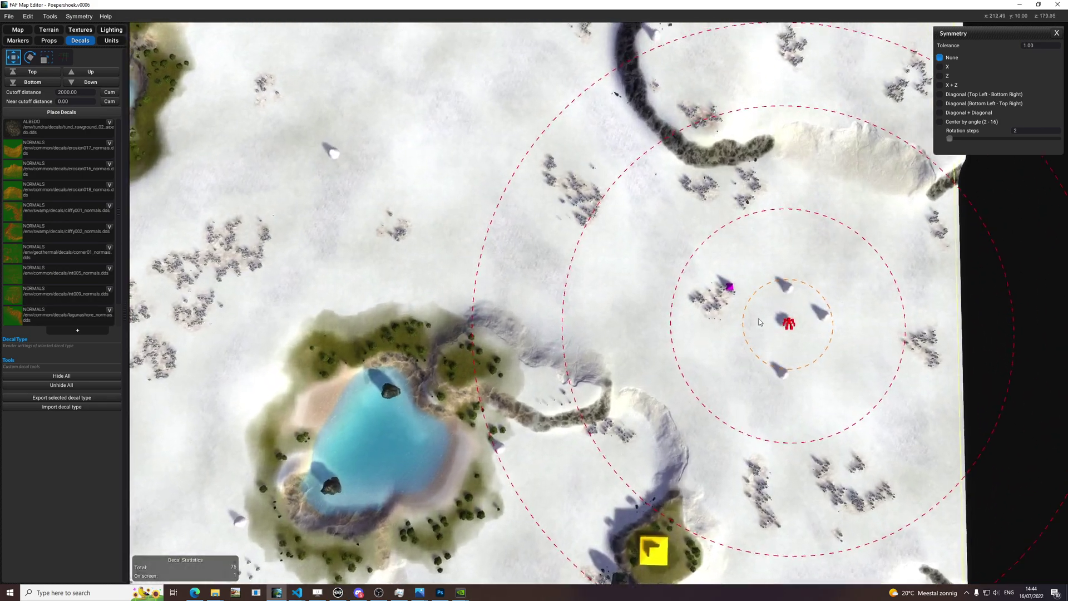
{"action": "scroll", "coordinate": [641, 295], "scroll_direction": "down", "scroll_amount": 5}
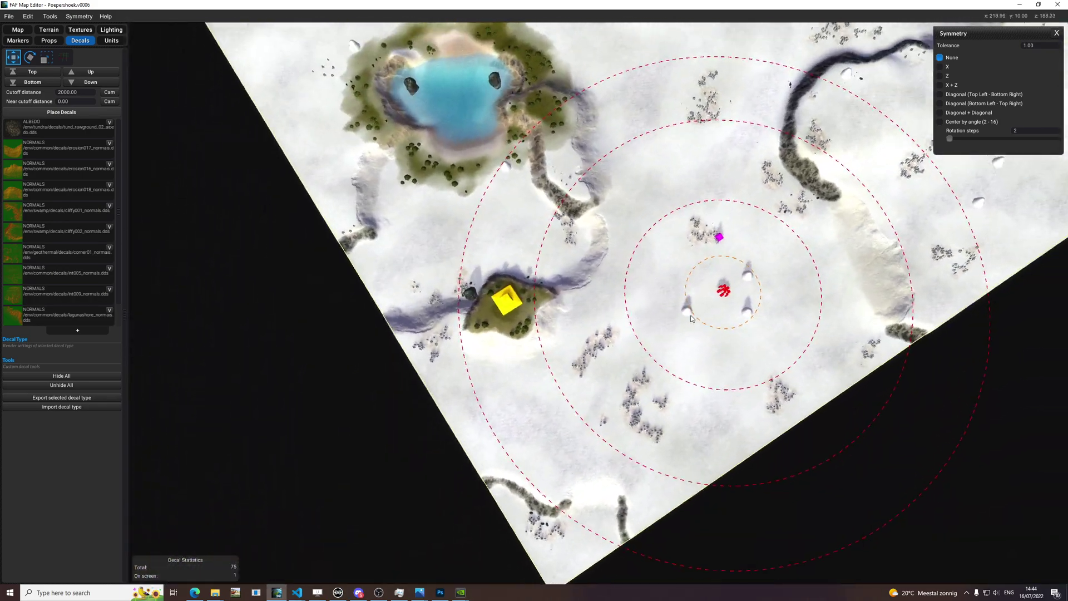
Inspect the ridges, slopes and eroded cliffs linking the lake to the grassy plateau from several angles and distances
{"action": "middle_click_drag", "start_coordinate": [857, 253], "coordinate": [722, 345]}
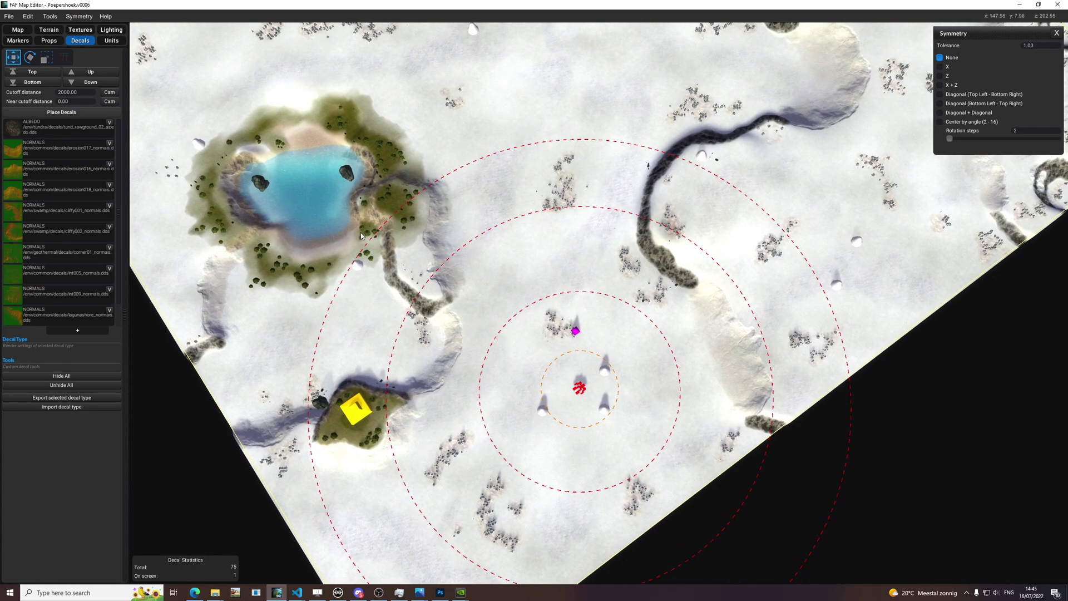
{"action": "scroll", "coordinate": [364, 269], "scroll_direction": "up", "scroll_amount": 5}
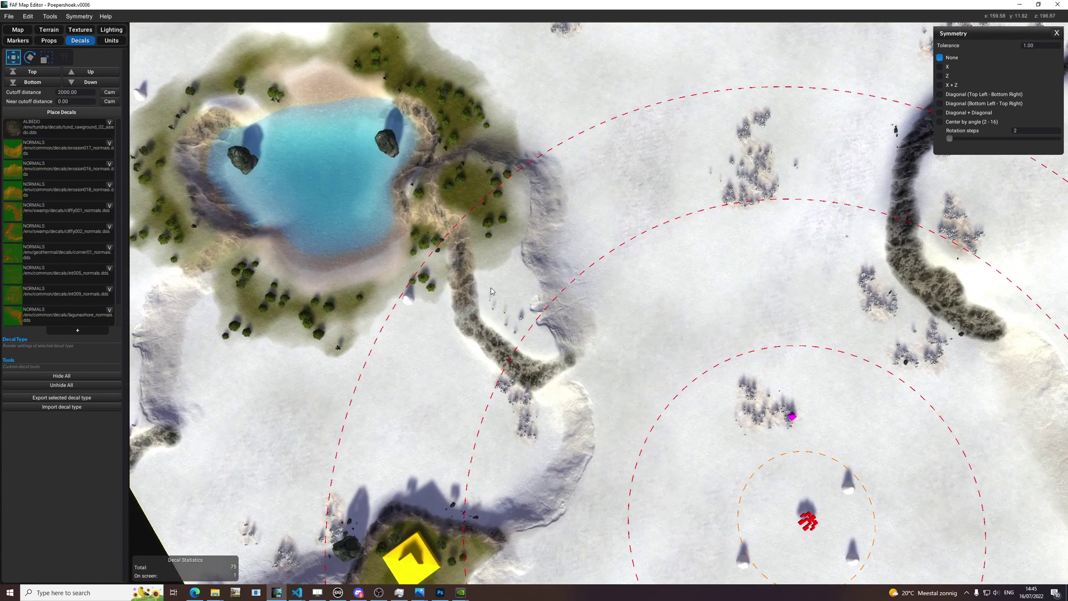
{"action": "scroll", "coordinate": [465, 297], "scroll_direction": "down", "scroll_amount": 5}
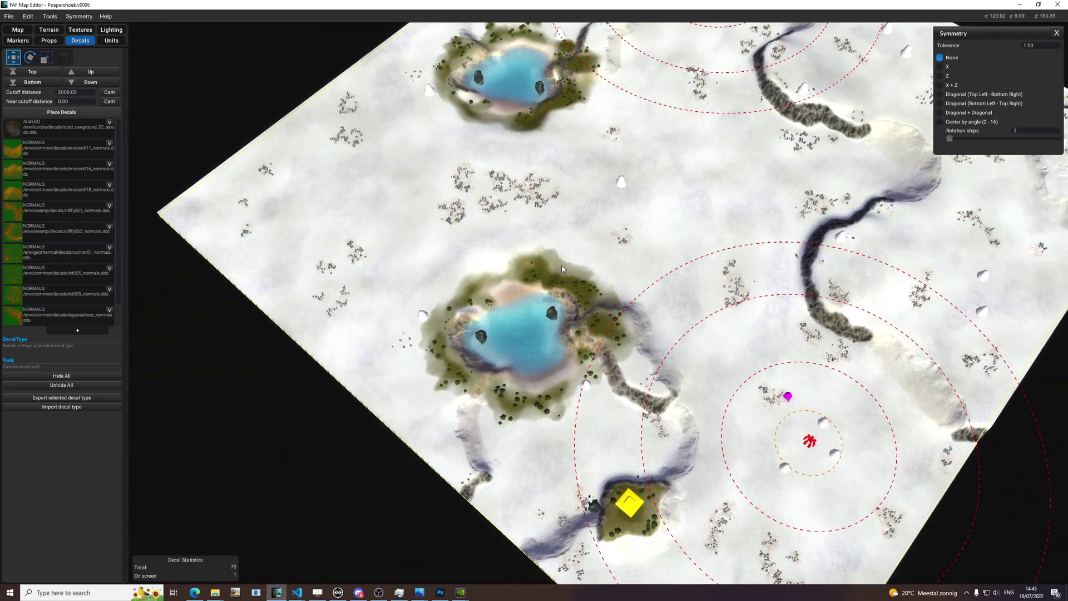
{"action": "scroll", "coordinate": [594, 314], "scroll_direction": "up", "scroll_amount": 5}
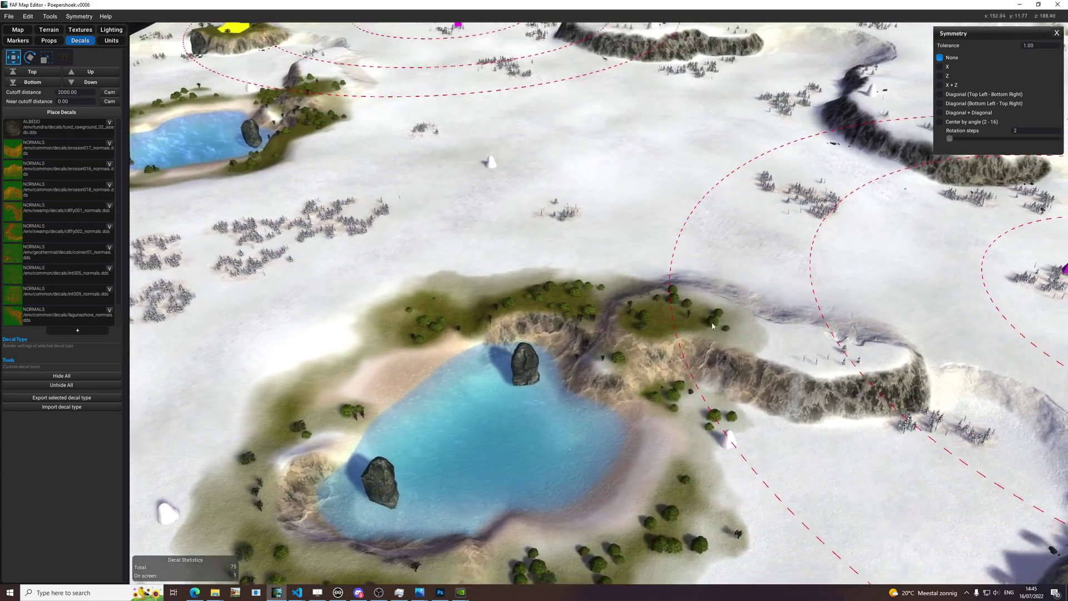
{"action": "middle_click_drag", "start_coordinate": [712, 326], "coordinate": [824, 341]}
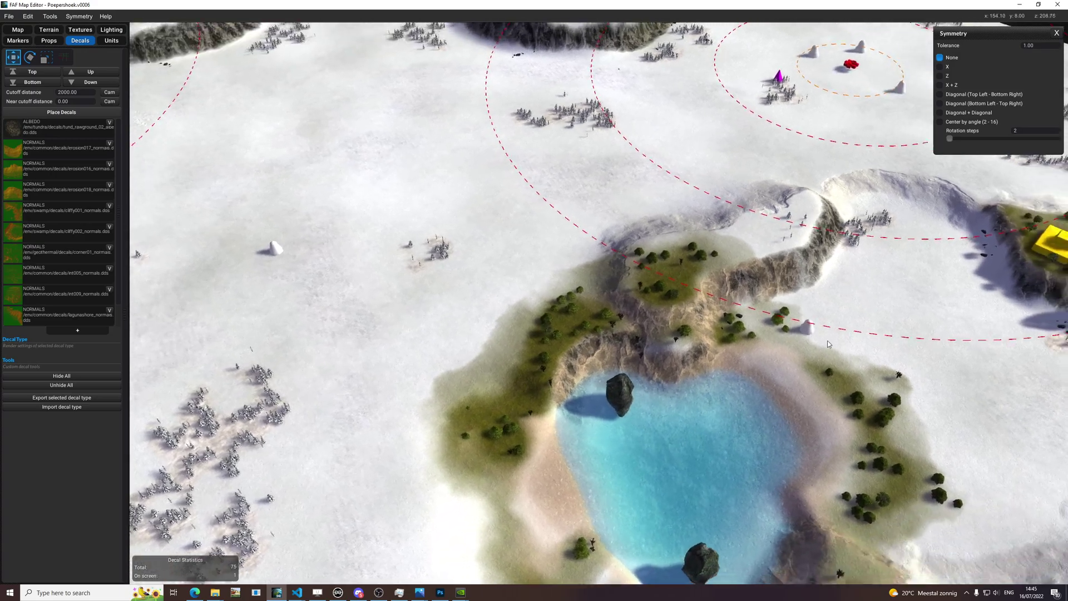
{"action": "middle_click_drag", "start_coordinate": [645, 235], "coordinate": [816, 265]}
{"action": "scroll", "coordinate": [816, 264], "scroll_direction": "up", "scroll_amount": 5}
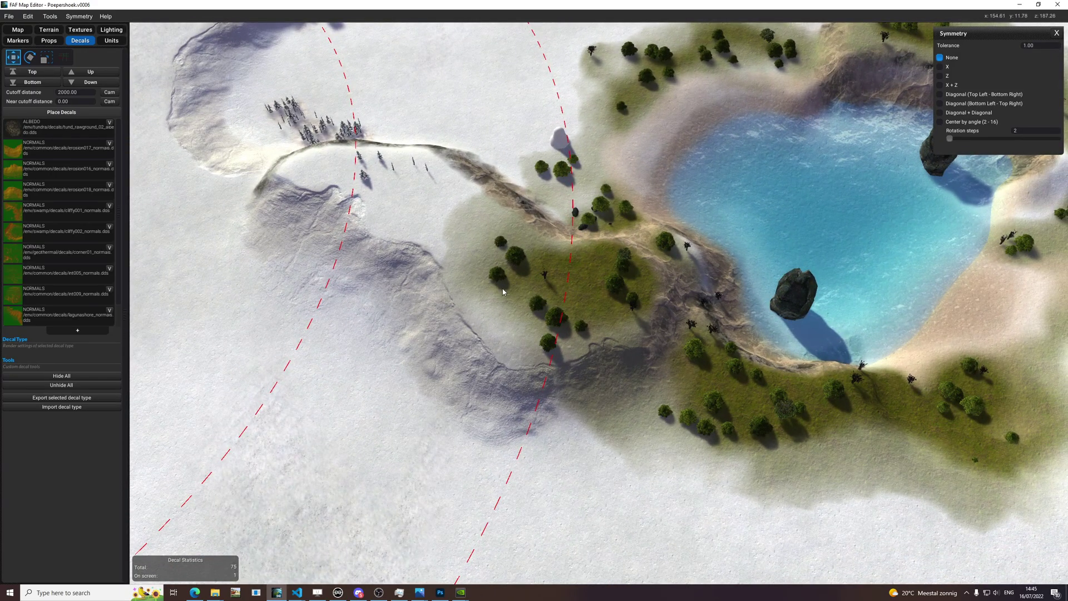
{"action": "scroll", "coordinate": [628, 258], "scroll_direction": "down", "scroll_amount": 10}
{"action": "scroll", "coordinate": [649, 385], "scroll_direction": "up", "scroll_amount": 5}
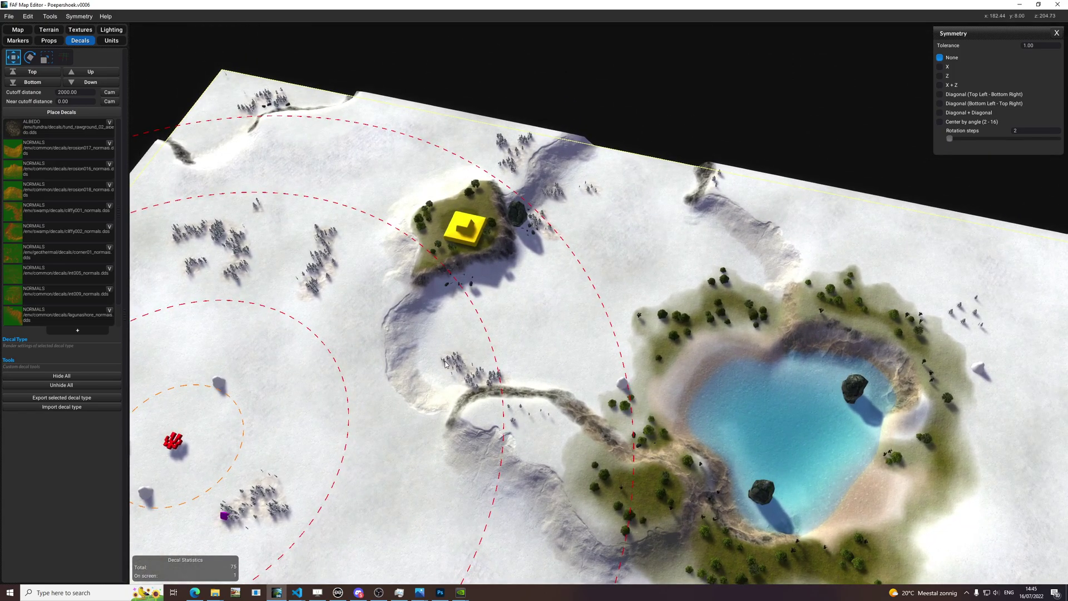
{"action": "scroll", "coordinate": [774, 370], "scroll_direction": "down", "scroll_amount": 4}
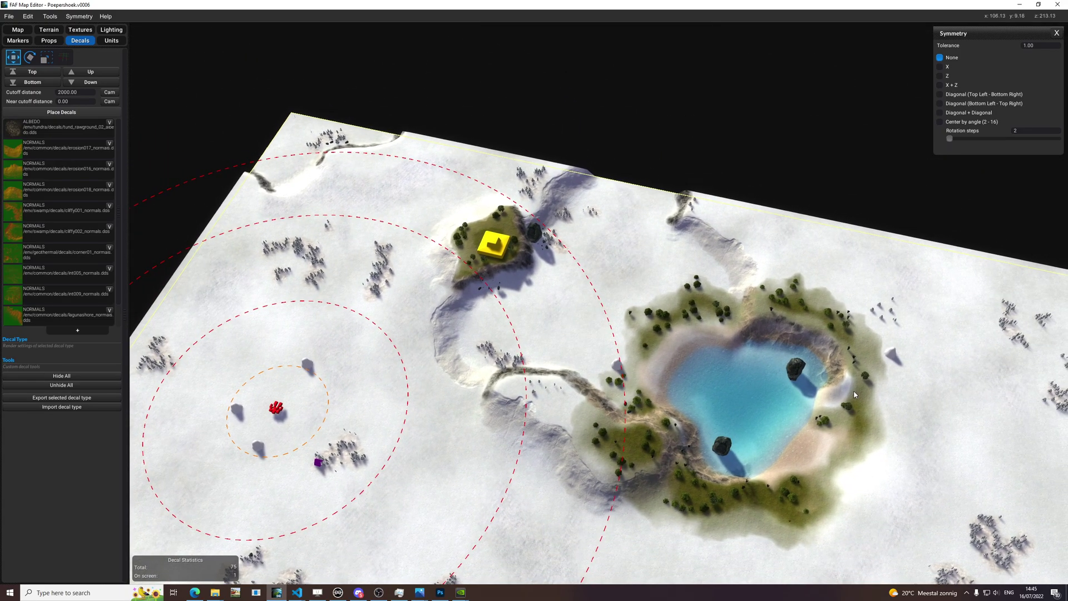
Examine the lake's shoreline up close, checking how the grass, sand, rock and snow textures blend around it
{"action": "scroll", "coordinate": [730, 307], "scroll_direction": "up", "scroll_amount": 8}
{"action": "scroll", "coordinate": [730, 307], "scroll_direction": "down", "scroll_amount": 5}
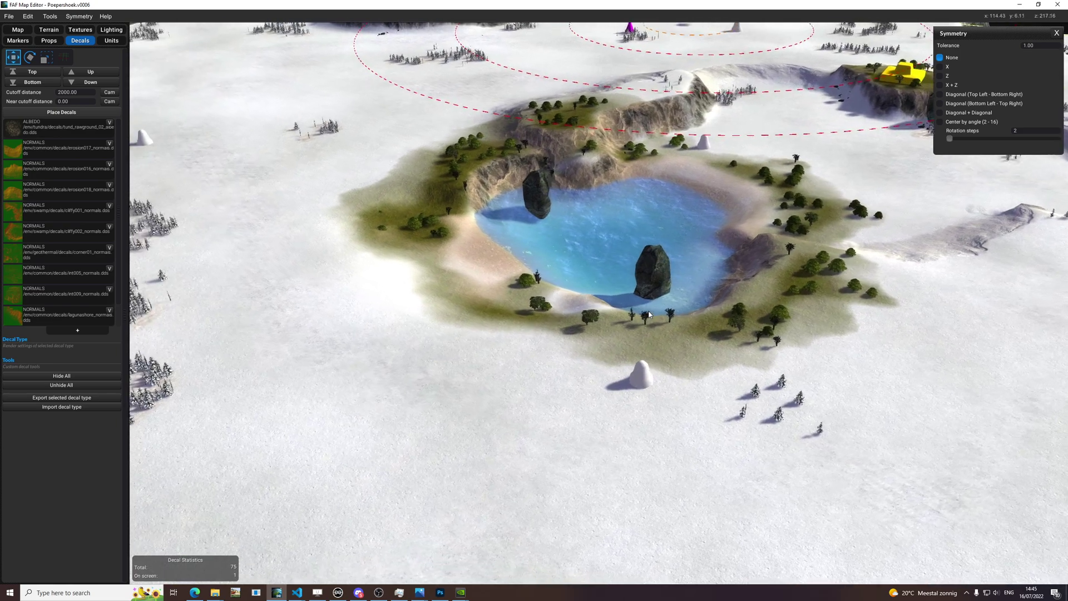
{"action": "scroll", "coordinate": [800, 277], "scroll_direction": "up", "scroll_amount": 3}
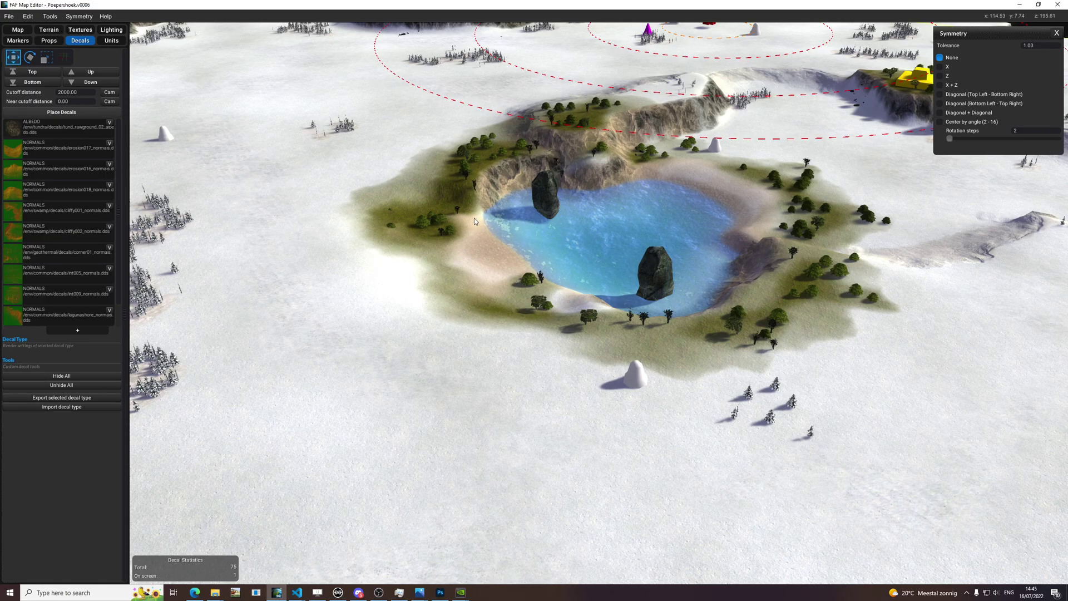
{"action": "scroll", "coordinate": [475, 224], "scroll_direction": "down", "scroll_amount": 1}
{"action": "middle_click_drag", "start_coordinate": [489, 228], "coordinate": [411, 370]}
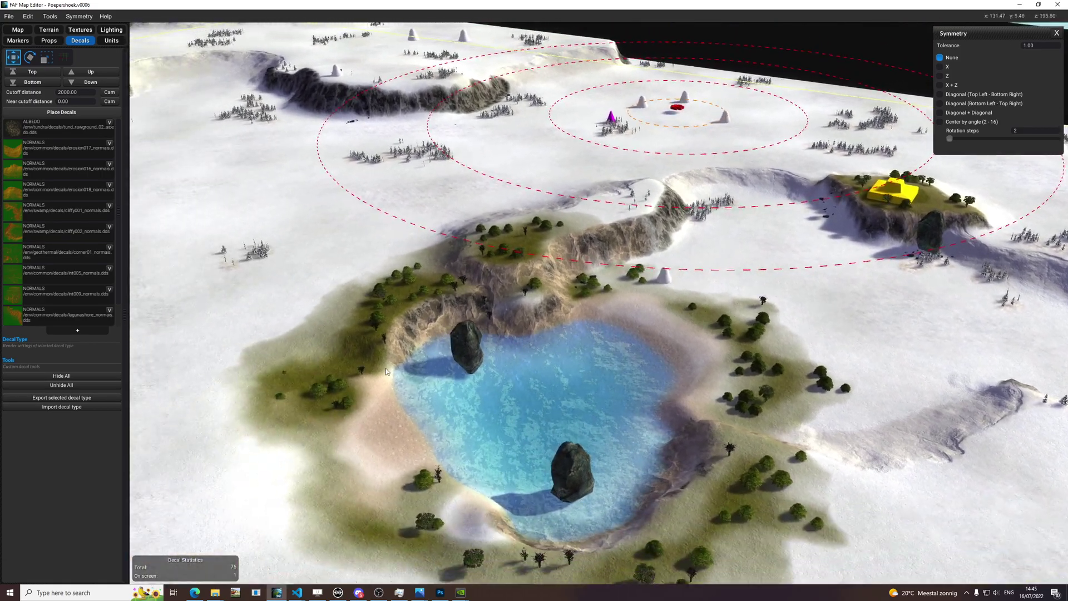
{"action": "scroll", "coordinate": [412, 370], "scroll_direction": "up", "scroll_amount": 6}
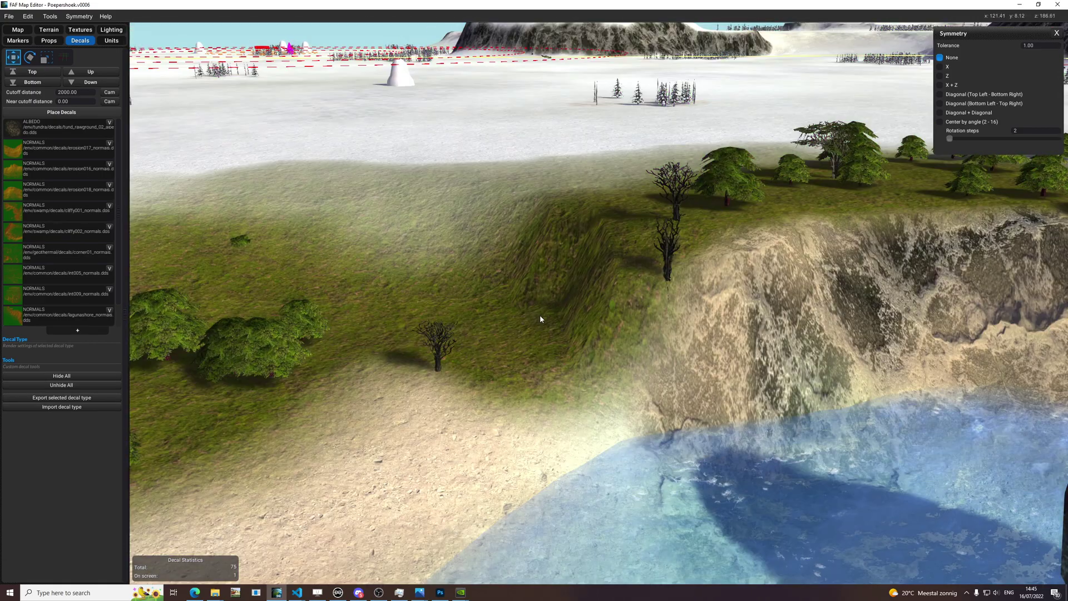
{"action": "middle_click_drag", "start_coordinate": [540, 319], "coordinate": [485, 293]}
{"action": "scroll", "coordinate": [426, 271], "scroll_direction": "down", "scroll_amount": 5}
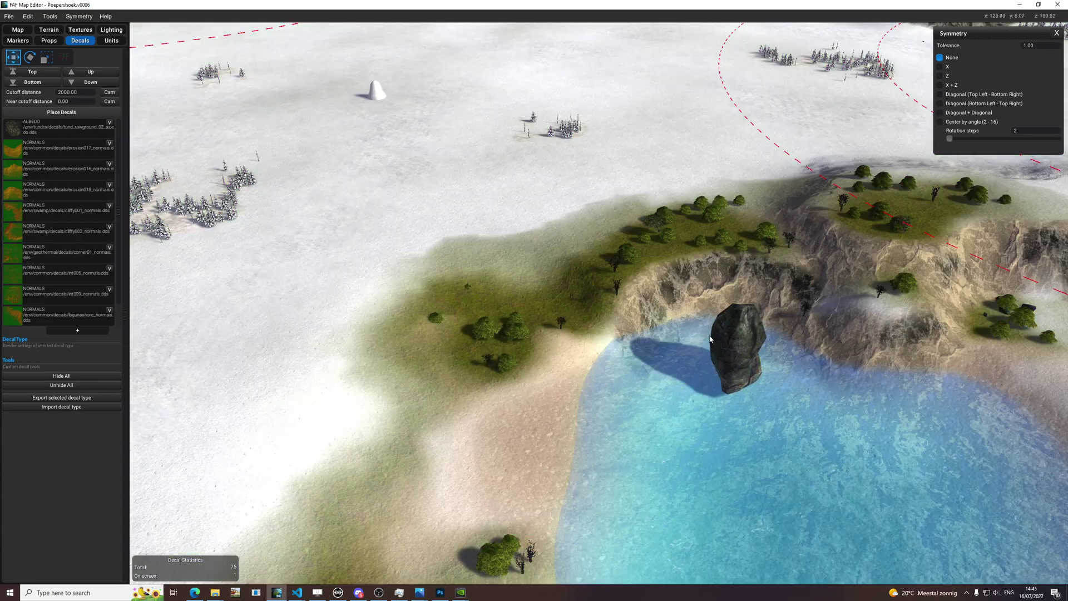
{"action": "scroll", "coordinate": [731, 370], "scroll_direction": "down", "scroll_amount": 2}
{"action": "key", "text": "t"}
{"action": "key", "text": "t"}
{"action": "middle_click_drag", "start_coordinate": [384, 234], "coordinate": [582, 319]}
{"action": "middle_click_drag", "start_coordinate": [759, 350], "coordinate": [762, 302]}
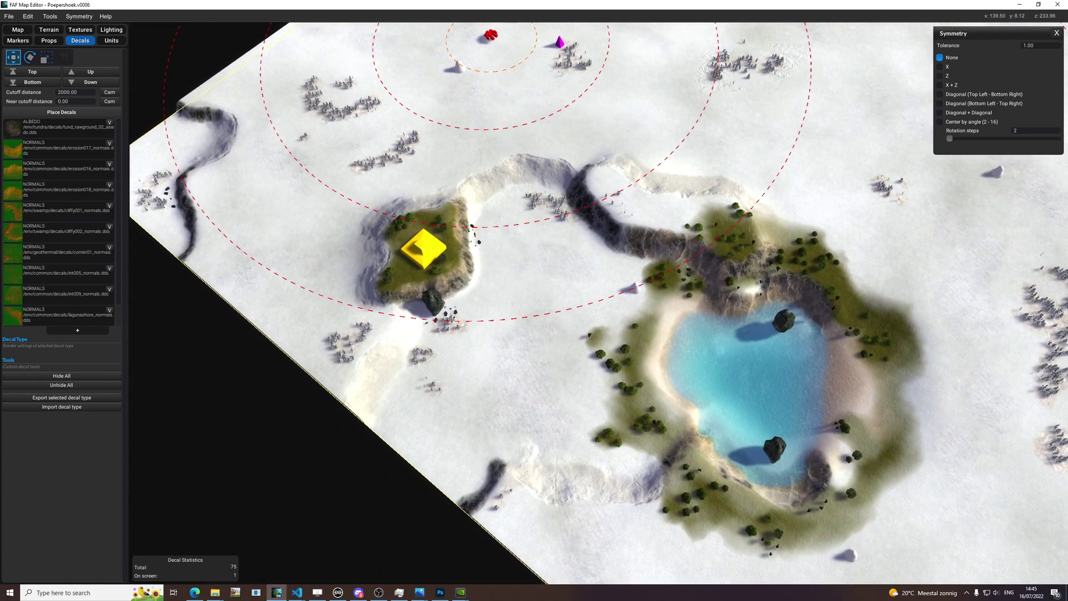